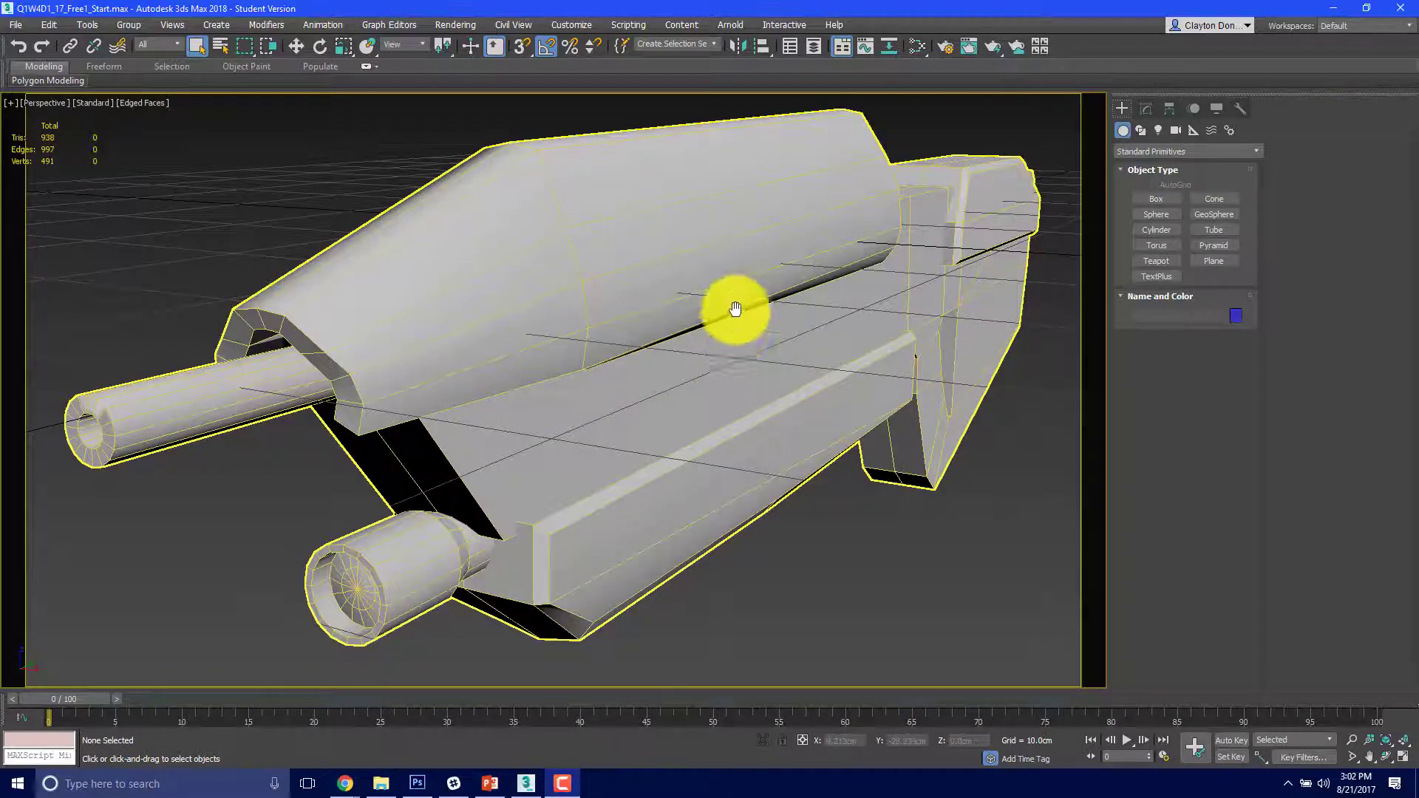
Step: Inspect the rifle model from several angles and against its reference image in the left view
{"action": "scroll", "coordinate": [732, 307], "scroll_direction": "down", "scroll_amount": 3}
{"action": "middle_click_drag", "start_coordinate": [850, 318], "coordinate": [461, 248], "text": "alt"}
{"action": "middle_click_drag", "start_coordinate": [383, 292], "coordinate": [447, 291], "text": "alt"}
{"action": "key", "text": "l"}
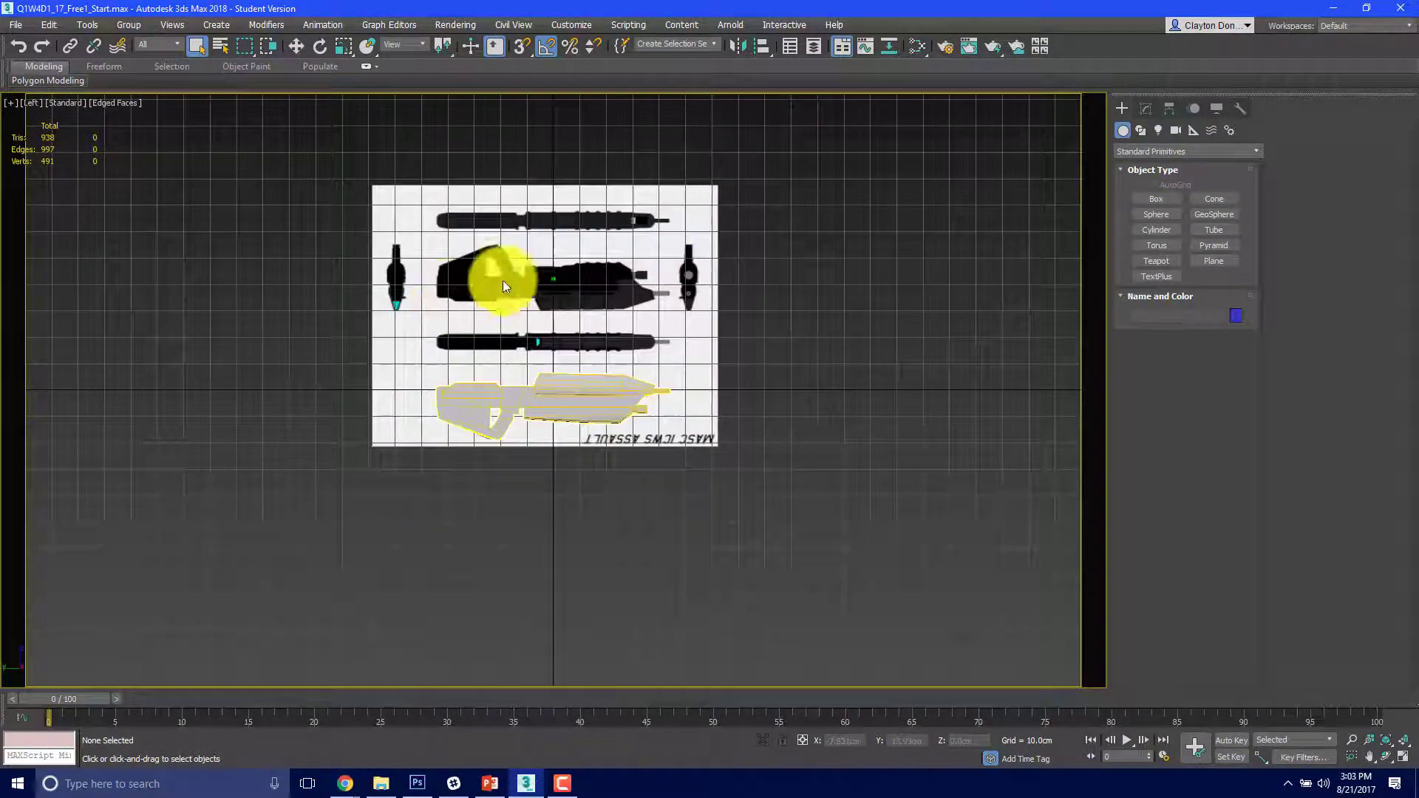
{"action": "scroll", "coordinate": [651, 526], "scroll_direction": "up", "scroll_amount": 3}
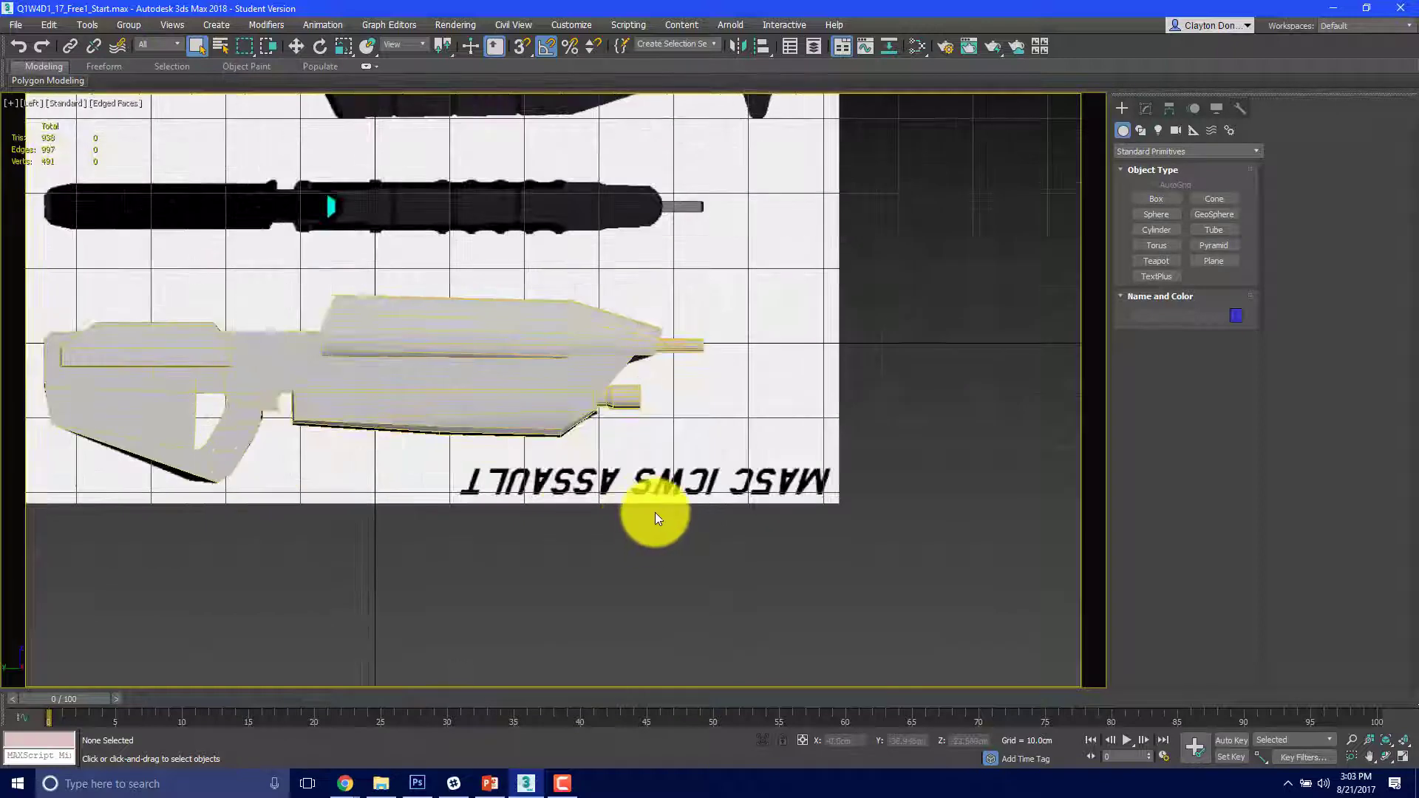
{"action": "scroll", "coordinate": [643, 480], "scroll_direction": "down", "scroll_amount": 2}
{"action": "middle_click_drag", "start_coordinate": [553, 352], "coordinate": [643, 316]}
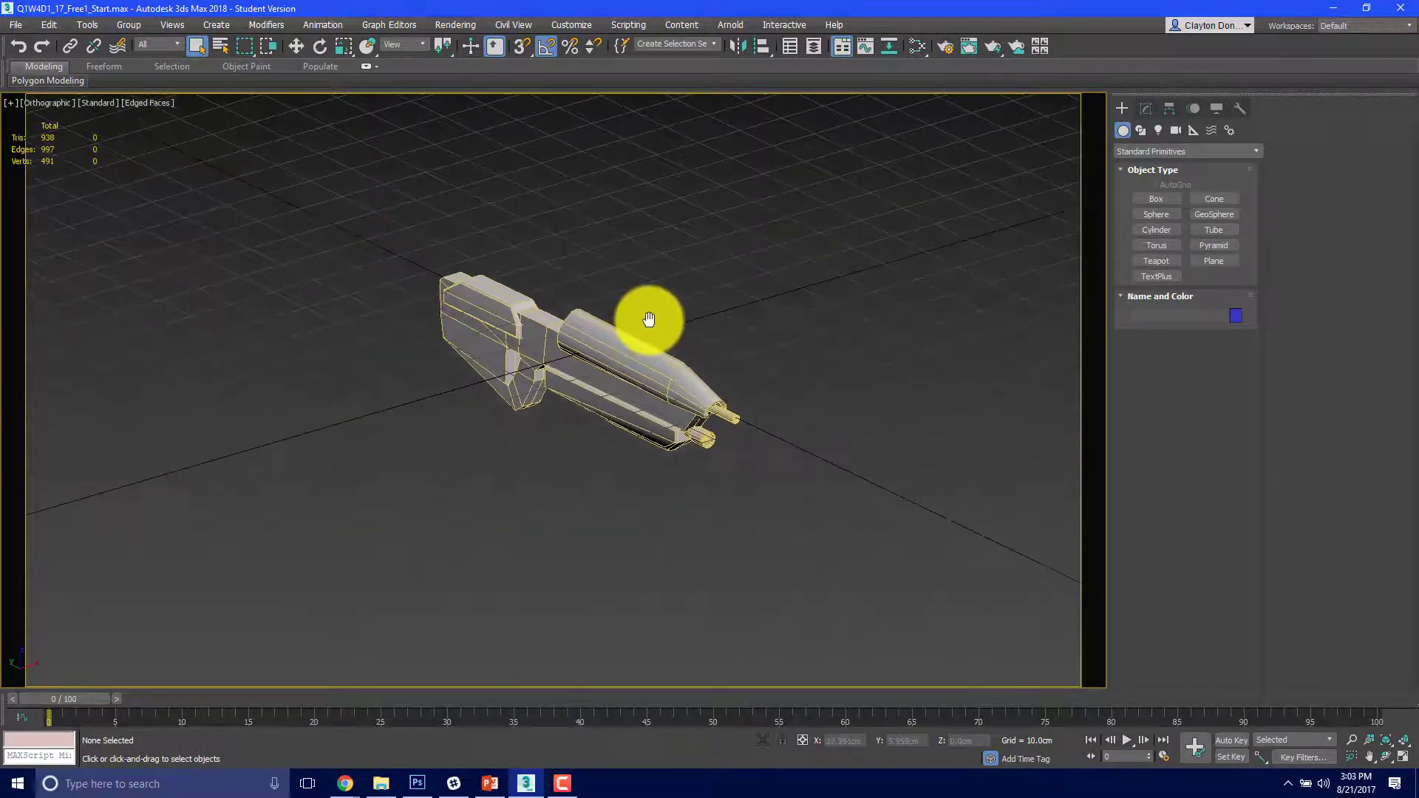
{"action": "scroll", "coordinate": [615, 321], "scroll_direction": "up", "scroll_amount": 2}
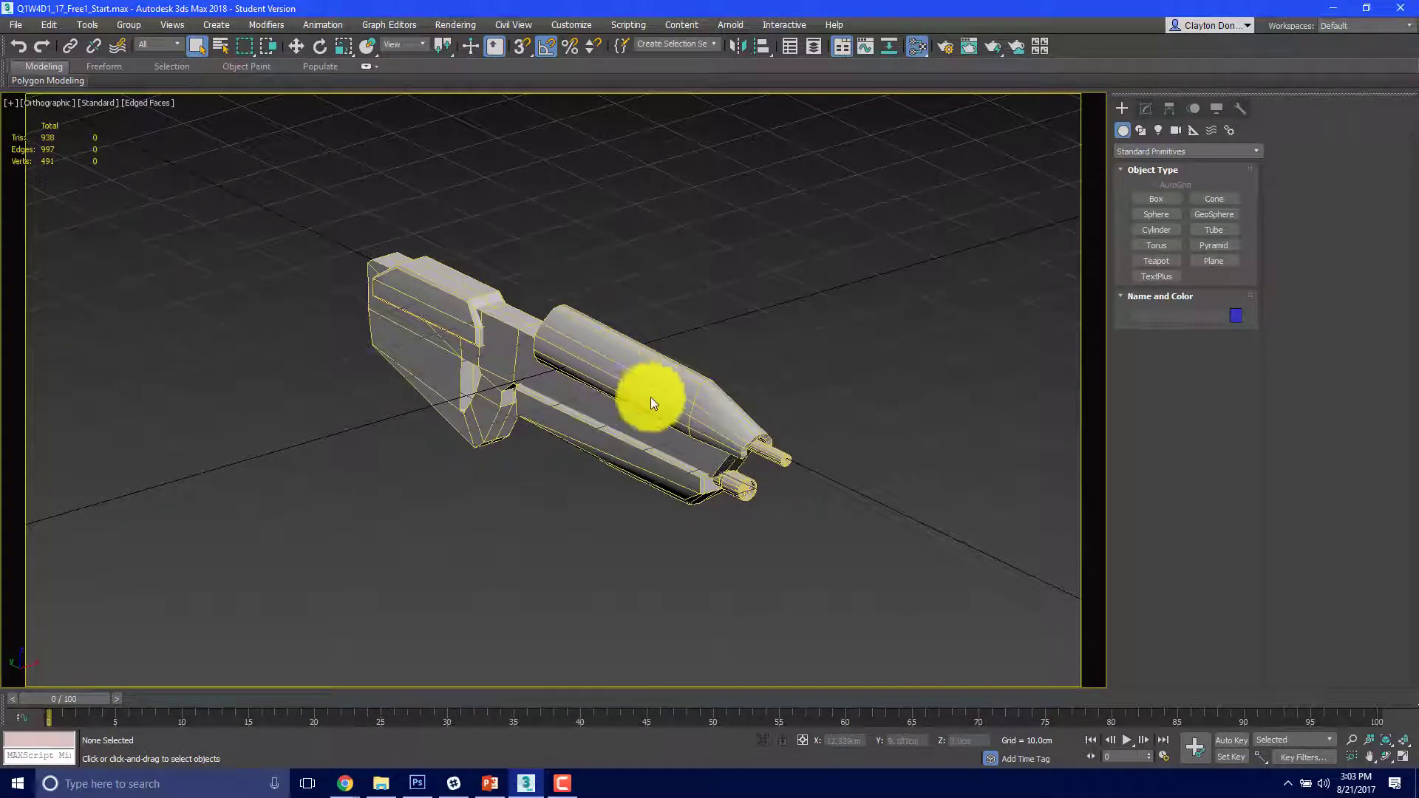
Step: Open the Slate Material Editor and move its window clear of the viewport
{"action": "left_click", "coordinate": [922, 43]}
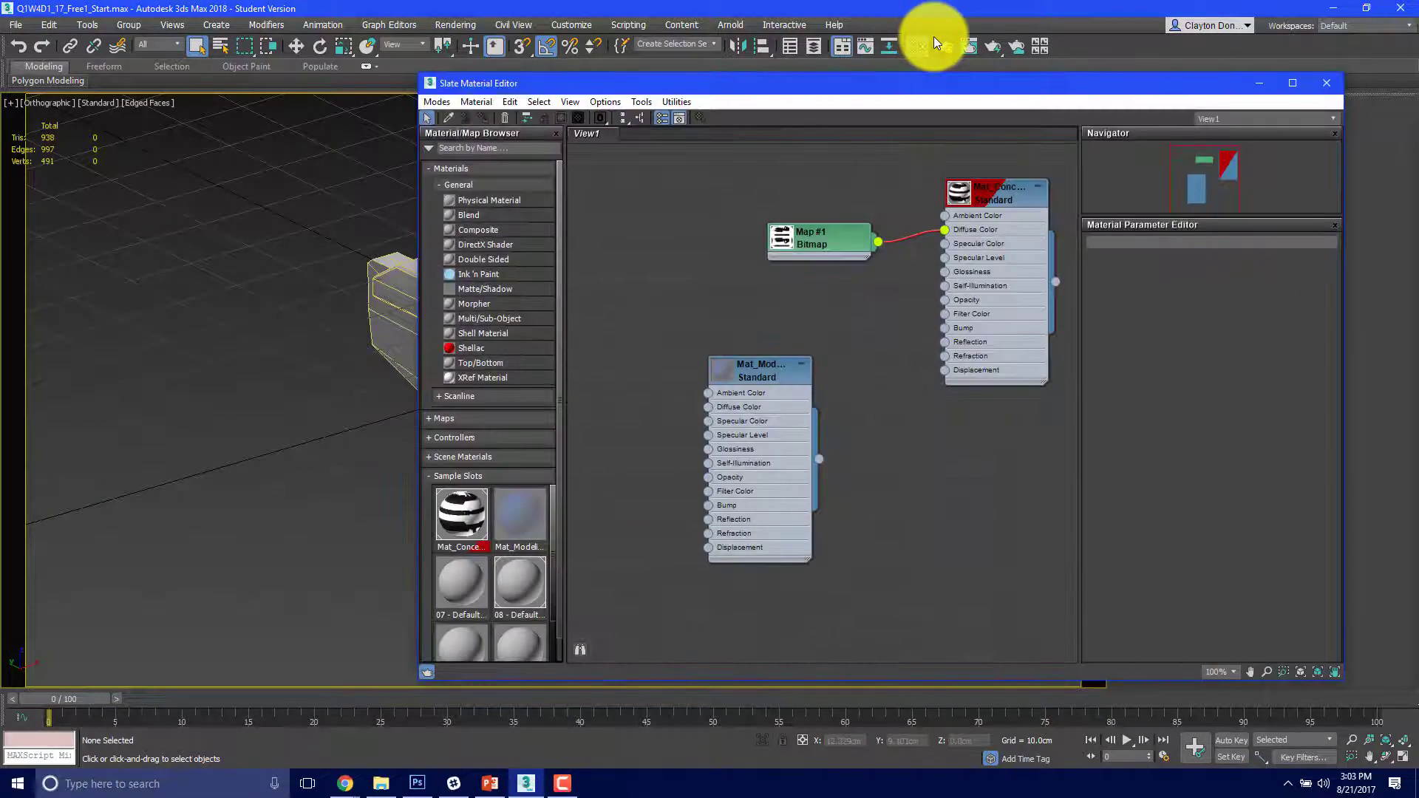
{"action": "left_click_drag", "start_coordinate": [920, 83], "coordinate": [0, 82]}
Step: Inspect the rifle's grip opening and trigger area up close from the side
{"action": "middle_click_drag", "start_coordinate": [528, 364], "coordinate": [534, 349]}
{"action": "scroll", "coordinate": [533, 348], "scroll_direction": "up", "scroll_amount": 3}
{"action": "scroll", "coordinate": [533, 348], "scroll_direction": "down", "scroll_amount": 3}
{"action": "middle_click_drag", "start_coordinate": [471, 386], "coordinate": [523, 409], "text": "alt"}
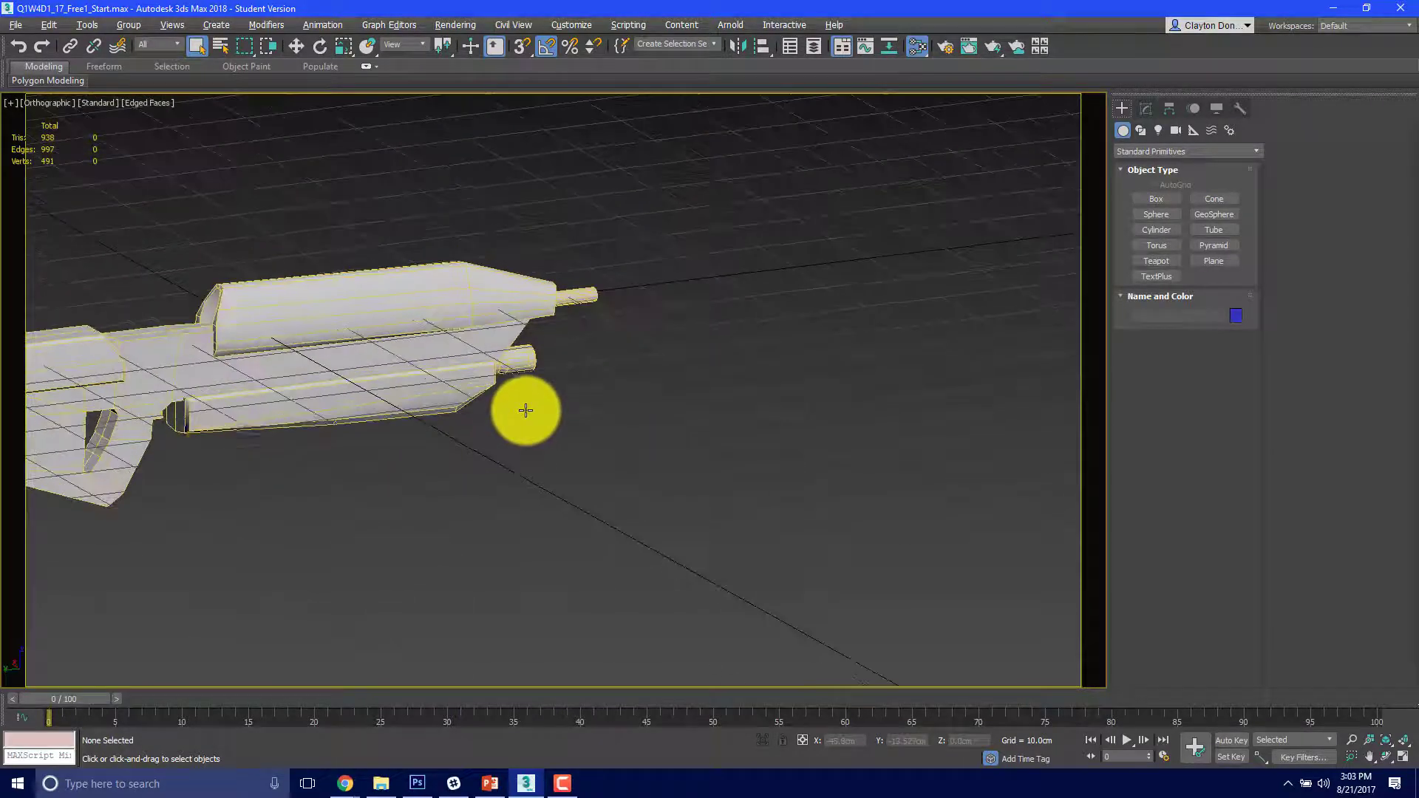
{"action": "middle_click_drag", "start_coordinate": [200, 446], "coordinate": [525, 343]}
{"action": "scroll", "coordinate": [489, 343], "scroll_direction": "up", "scroll_amount": 5}
{"action": "scroll", "coordinate": [489, 340], "scroll_direction": "up", "scroll_amount": 2}
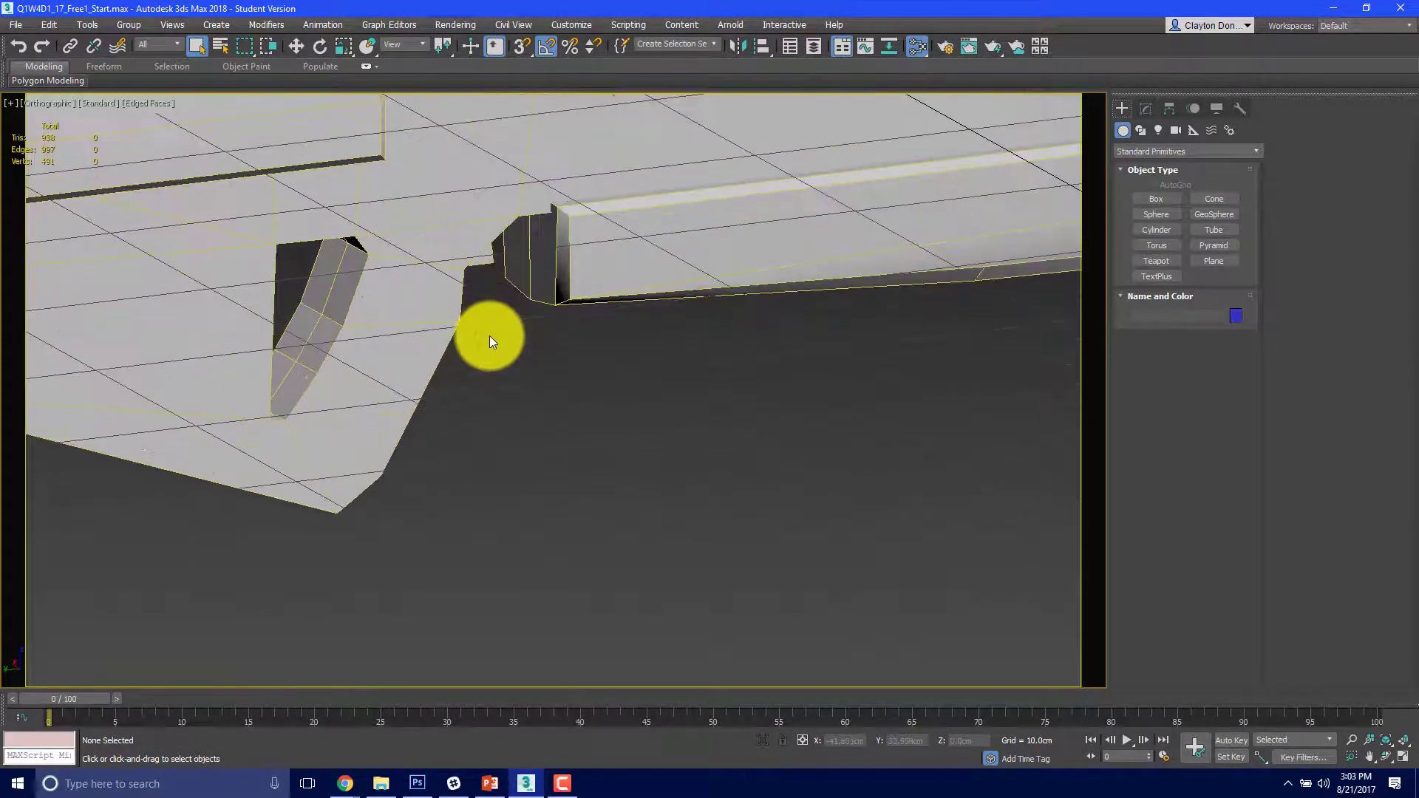
{"action": "mouse_move", "coordinate": [430, 432]}
{"action": "middle_mouse_down", "text": "alt"}
{"action": "mouse_move", "coordinate": [366, 436]}
{"action": "mouse_move", "coordinate": [414, 441]}
{"action": "middle_mouse_up", "text": "alt"}
{"action": "middle_click_drag", "start_coordinate": [784, 461], "coordinate": [570, 459]}
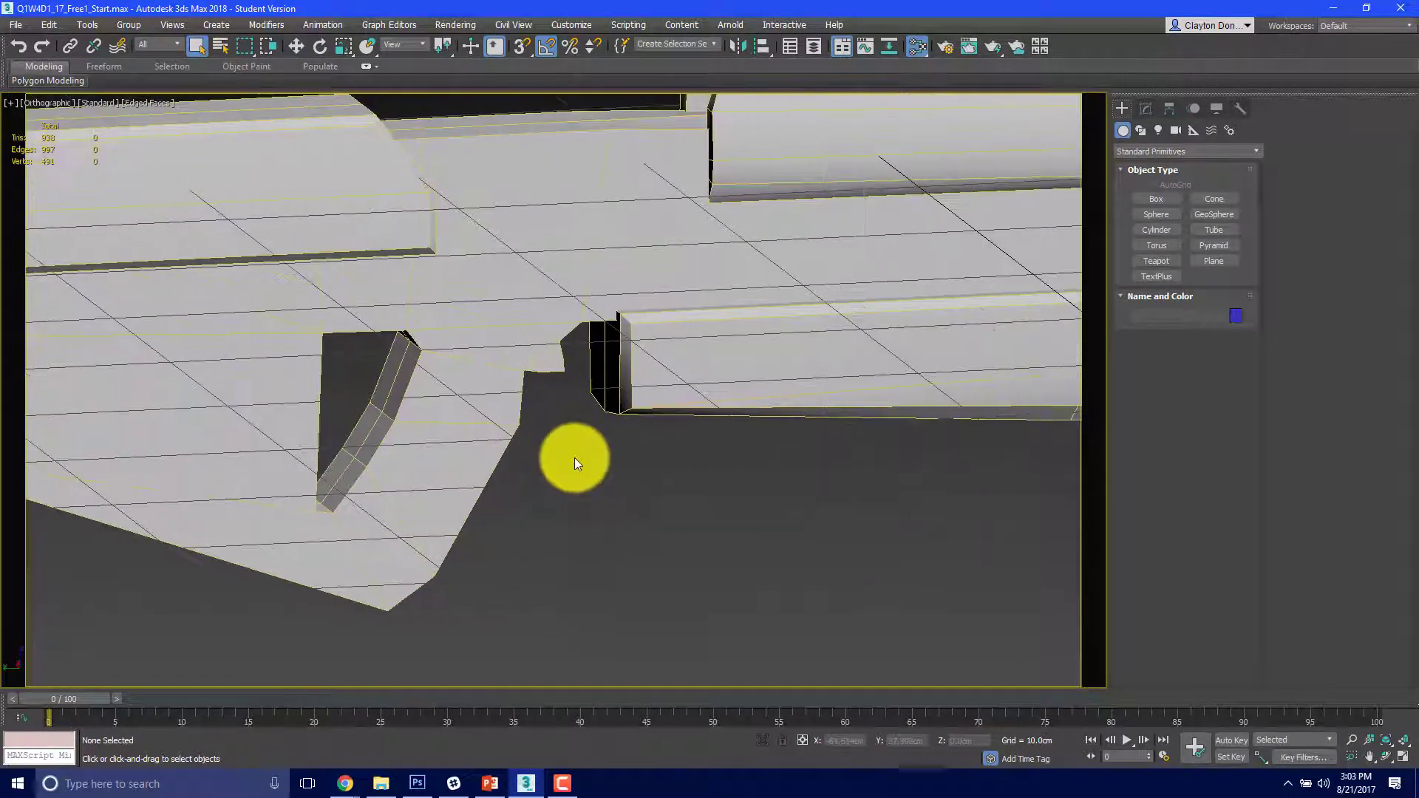
Step: Select the rifle mesh and show the whole model in the perspective view
{"action": "left_click", "coordinate": [716, 307]}
{"action": "scroll", "coordinate": [716, 308], "scroll_direction": "down", "scroll_amount": 4}
{"action": "middle_click_drag", "start_coordinate": [744, 301], "coordinate": [465, 349]}
{"action": "middle_click_drag", "start_coordinate": [466, 348], "coordinate": [627, 330], "text": "alt"}
{"action": "key", "text": "p"}
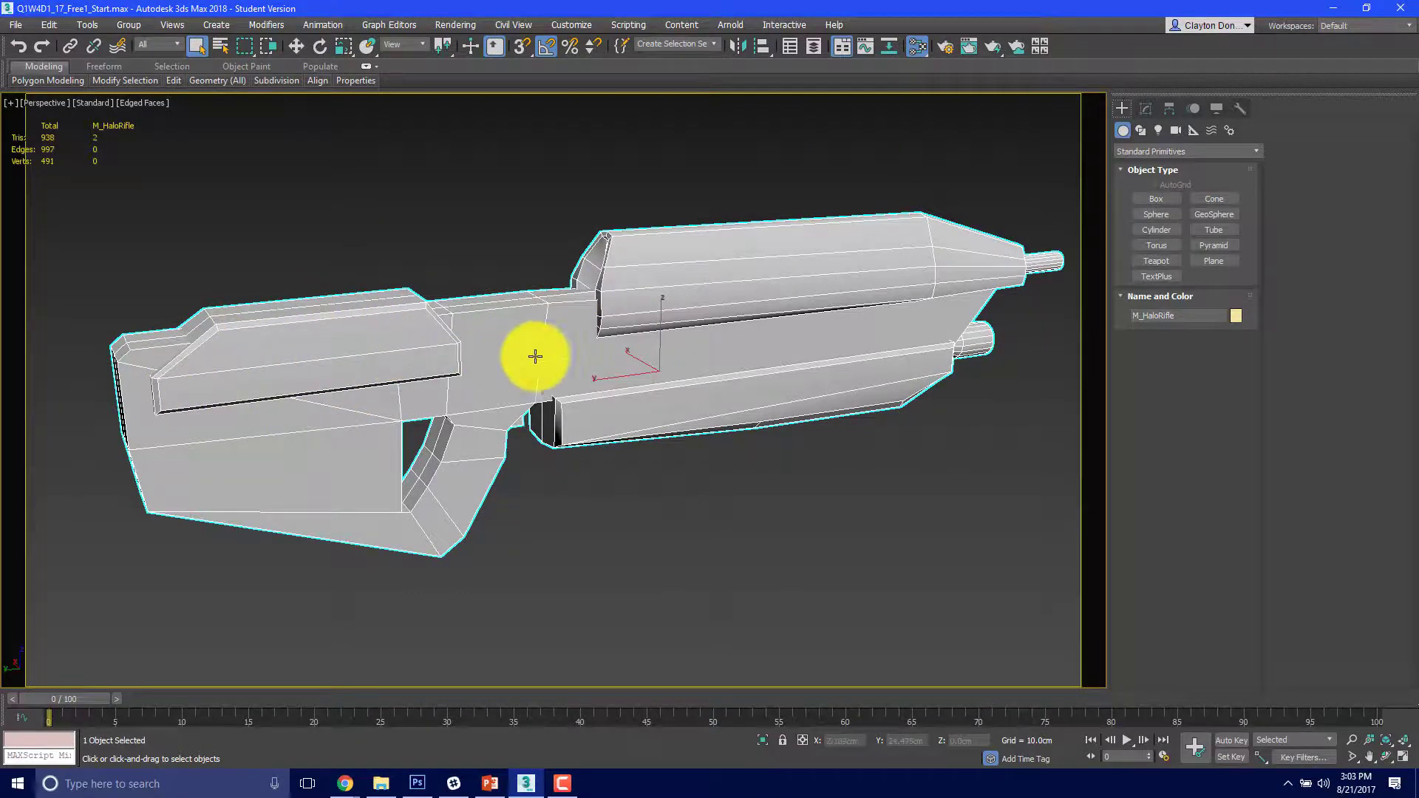
{"action": "mouse_move", "coordinate": [586, 333]}
{"action": "middle_mouse_down", "text": "alt"}
{"action": "mouse_move", "coordinate": [605, 354]}
{"action": "mouse_move", "coordinate": [599, 342]}
{"action": "middle_mouse_up", "text": "alt"}
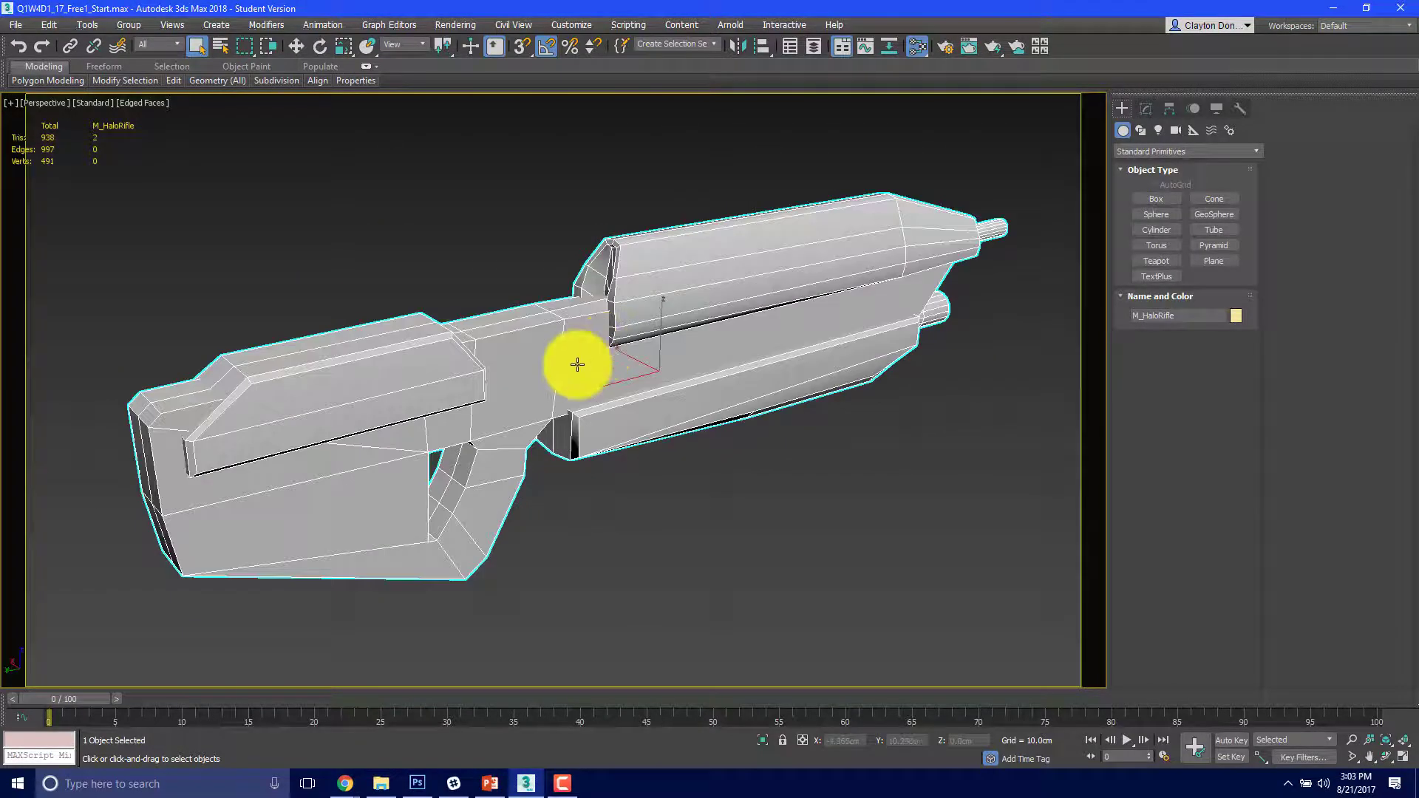
Step: Compare the rifle mesh with the side and top drawings on the reference image in the left view
{"action": "key", "text": "l"}
{"action": "scroll", "coordinate": [573, 370], "scroll_direction": "up", "scroll_amount": 5}
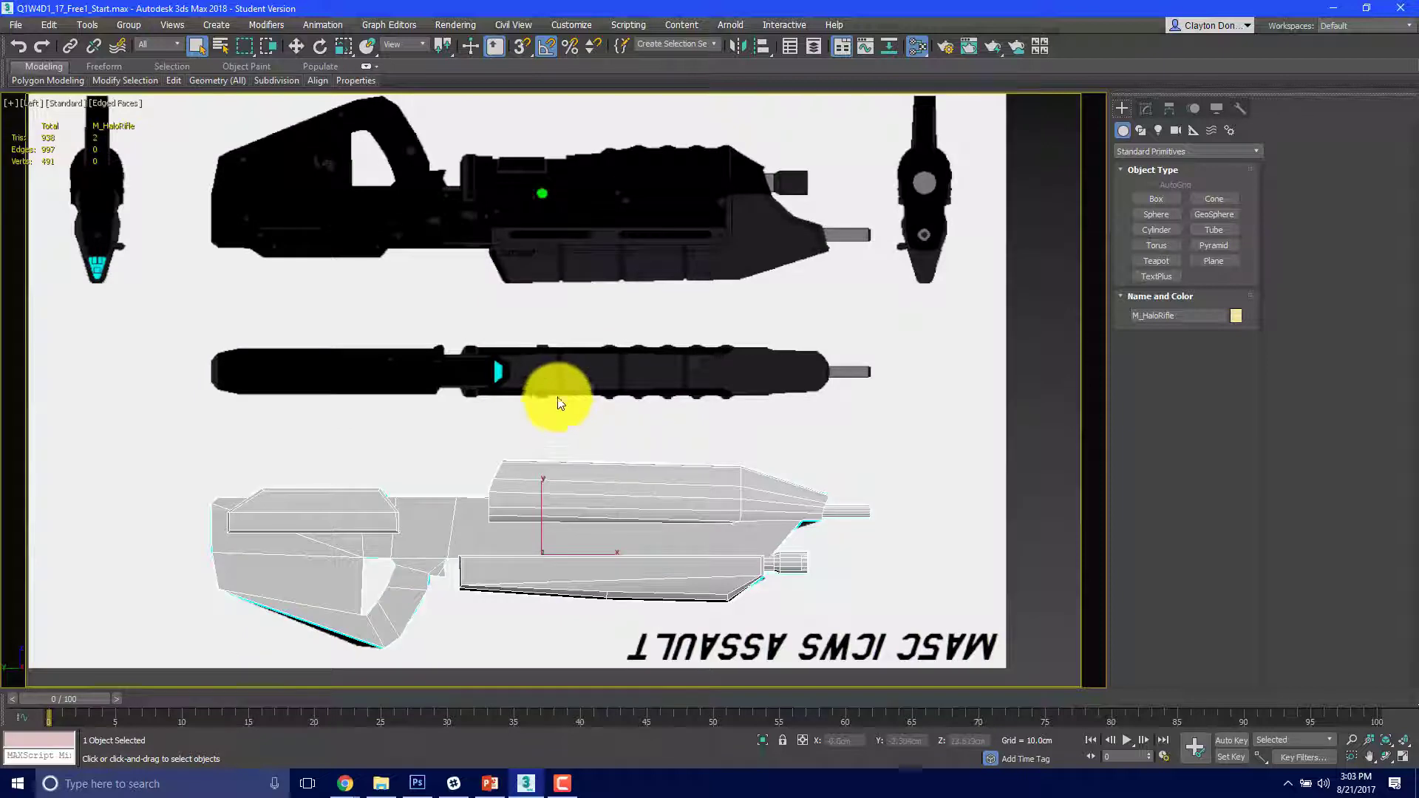
{"action": "middle_click_drag", "start_coordinate": [536, 331], "coordinate": [601, 215]}
{"action": "middle_click_drag", "start_coordinate": [860, 513], "coordinate": [813, 524]}
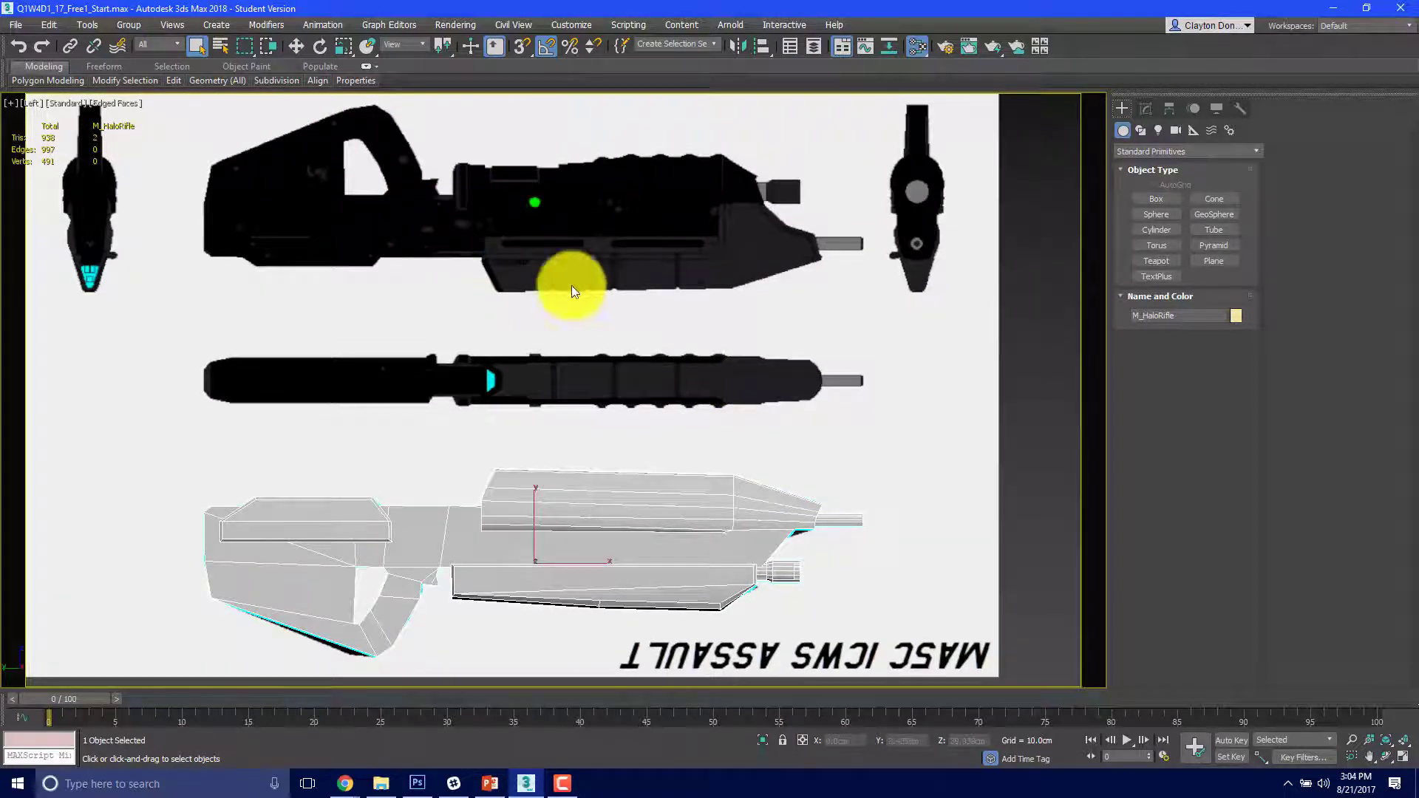
{"action": "middle_click_drag", "start_coordinate": [495, 198], "coordinate": [491, 243]}
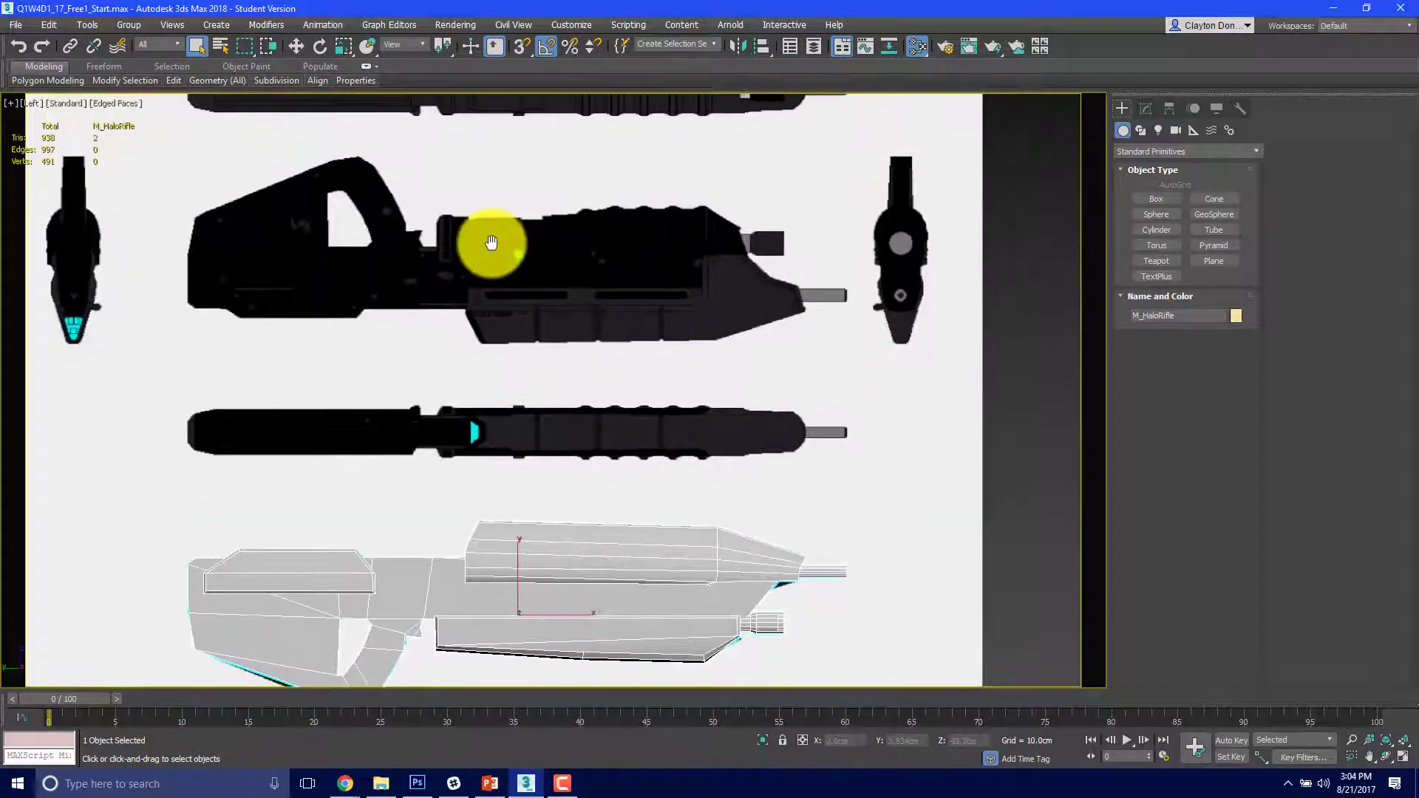
{"action": "scroll", "coordinate": [564, 522], "scroll_direction": "up", "scroll_amount": 3}
{"action": "middle_click_drag", "start_coordinate": [564, 523], "coordinate": [539, 279]}
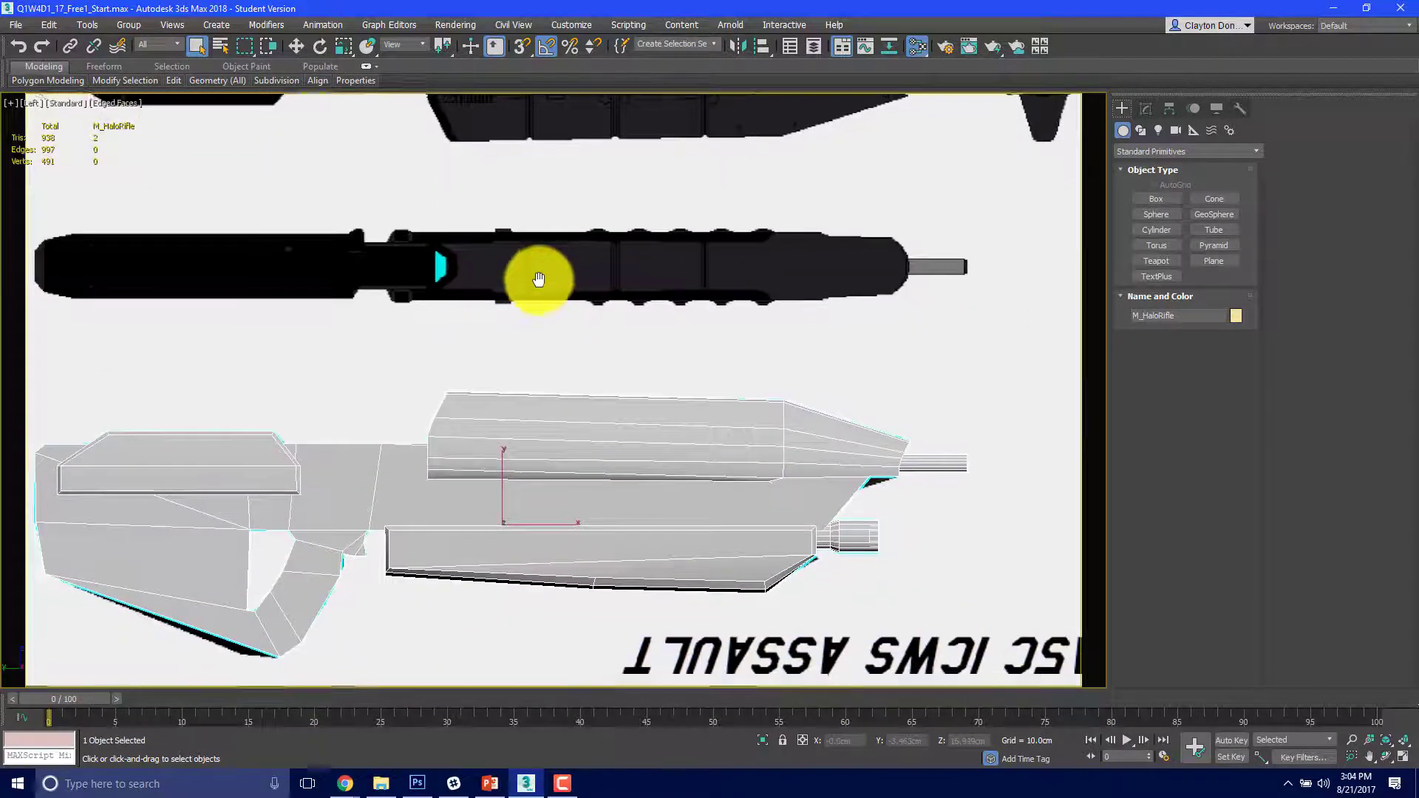
{"action": "scroll", "coordinate": [524, 406], "scroll_direction": "down", "scroll_amount": 2}
{"action": "middle_click_drag", "start_coordinate": [571, 170], "coordinate": [516, 296]}
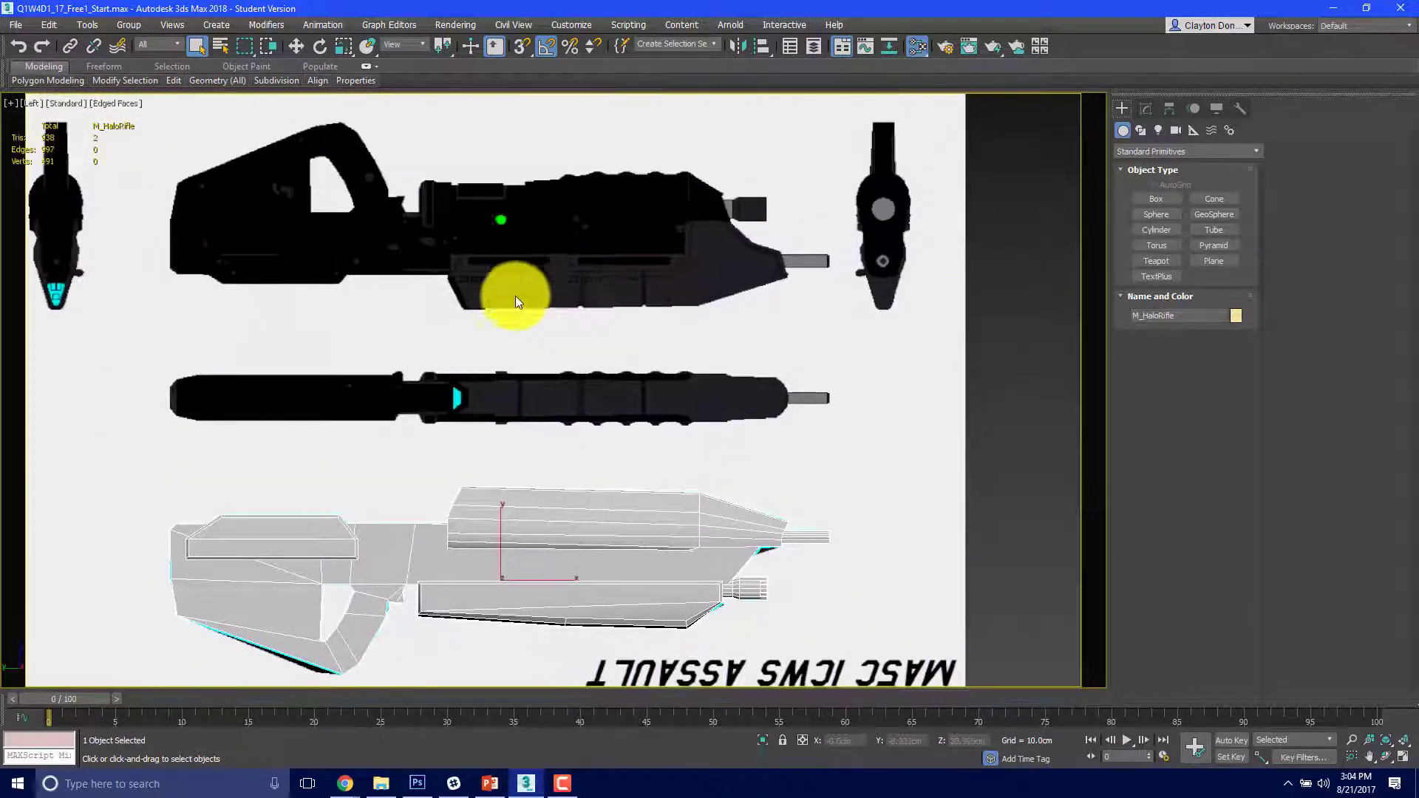
{"action": "middle_click_drag", "start_coordinate": [545, 446], "coordinate": [594, 317]}
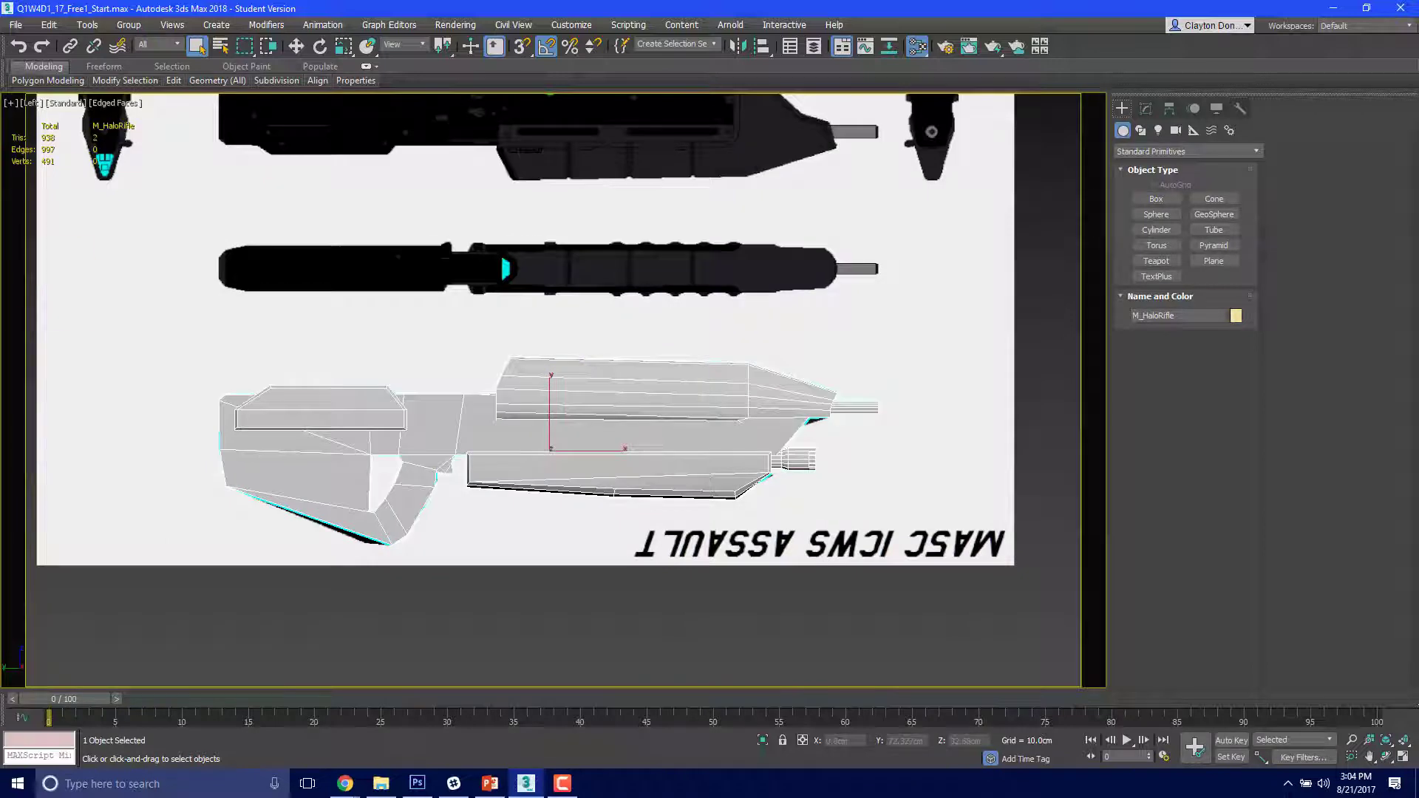
Step: Bring up the Slate Material Editor and move it aside so the reference and rifle remain accessible
{"action": "key", "text": "m"}
{"action": "left_click_drag", "start_coordinate": [1017, 47], "coordinate": [982, 40]}
{"action": "left_click_drag", "start_coordinate": [554, 38], "coordinate": [988, 63]}
{"action": "left_click_drag", "start_coordinate": [1138, 69], "coordinate": [0, 94]}
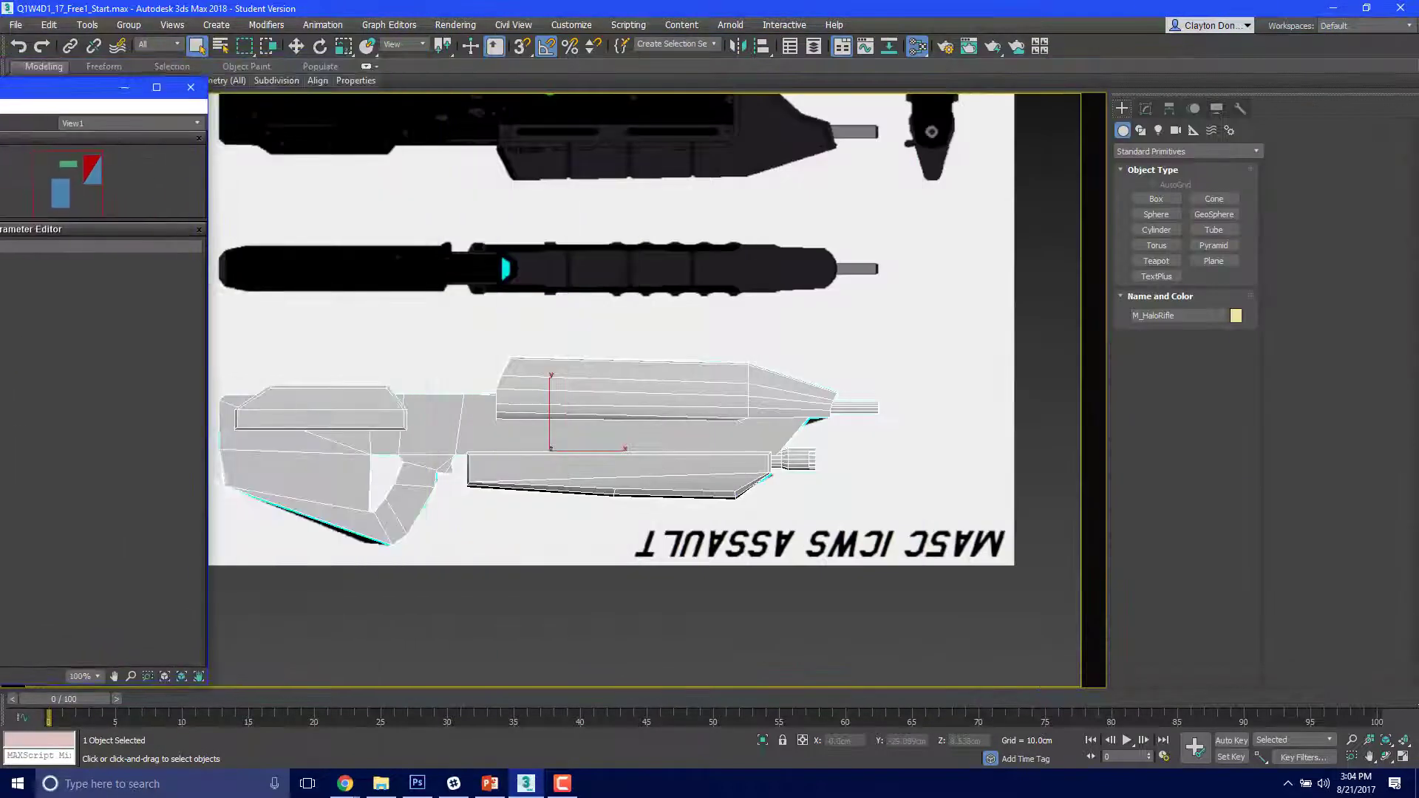
Step: Create a cylinder over the green dot on the reference side drawing, about 0.67 cm in radius and 2.2 cm high
{"action": "left_click", "coordinate": [1169, 230]}
{"action": "middle_click_drag", "start_coordinate": [469, 502], "coordinate": [472, 637]}
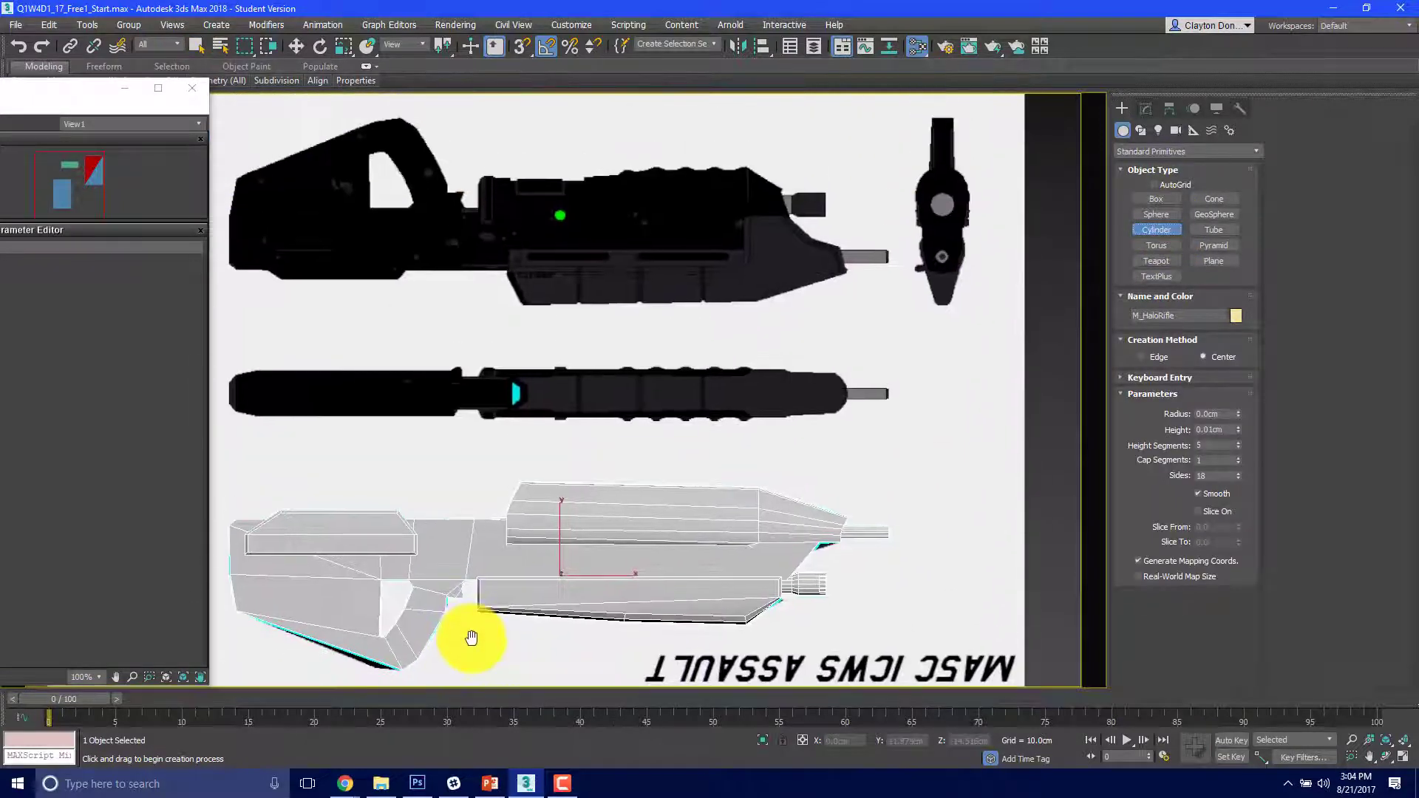
{"action": "middle_click_drag", "start_coordinate": [529, 222], "coordinate": [539, 307]}
{"action": "scroll", "coordinate": [584, 225], "scroll_direction": "up", "scroll_amount": 10}
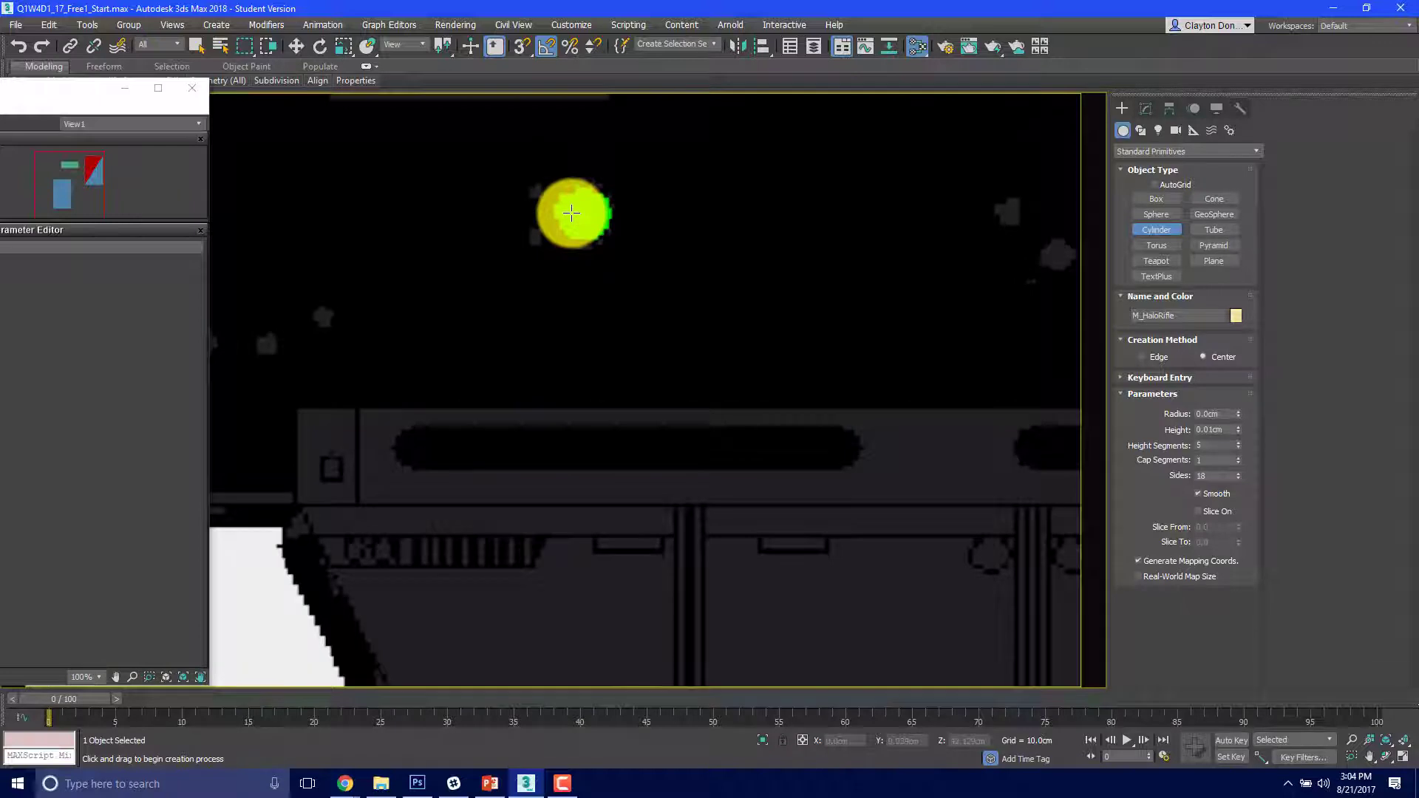
{"action": "left_click_drag", "start_coordinate": [583, 214], "coordinate": [610, 194]}
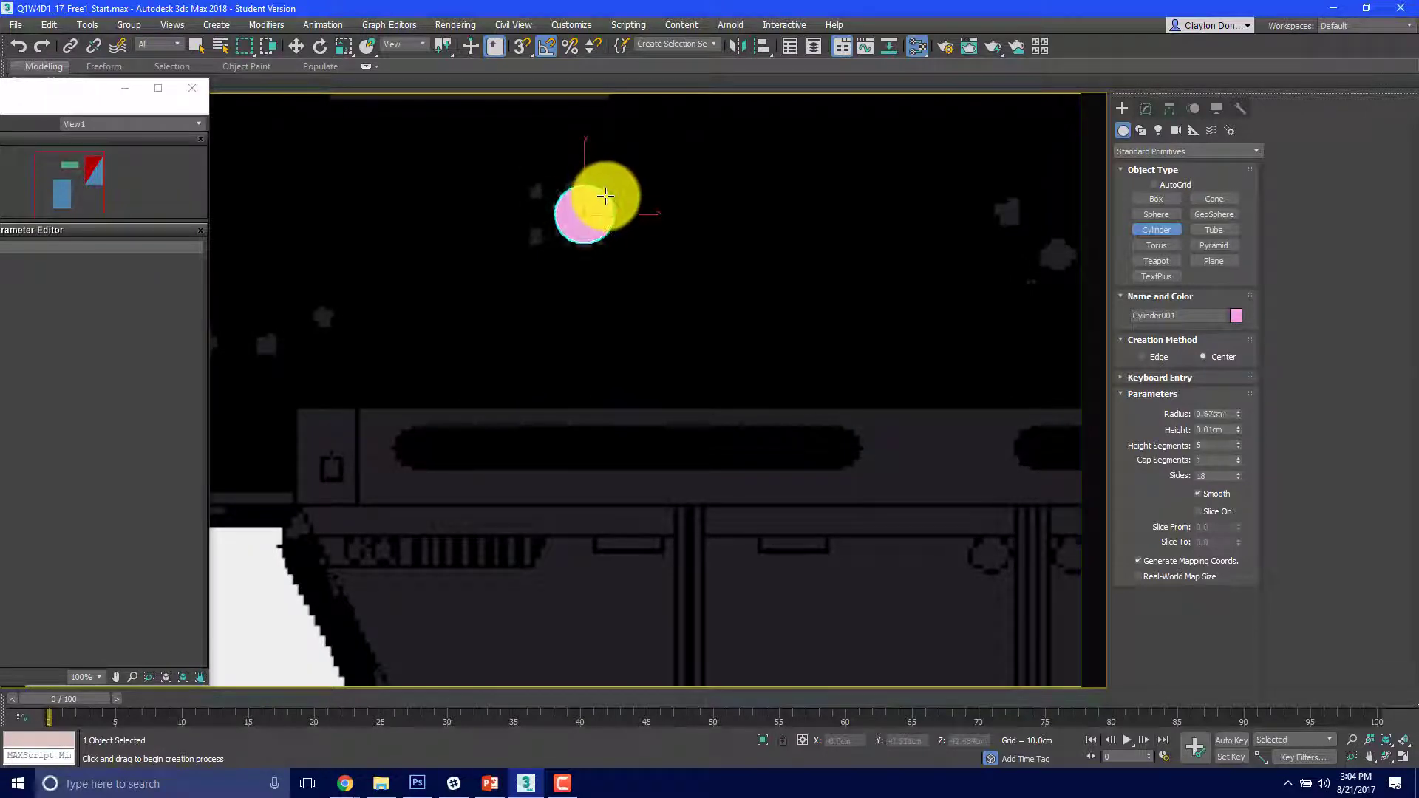
{"action": "middle_click_drag", "start_coordinate": [695, 357], "coordinate": [673, 403]}
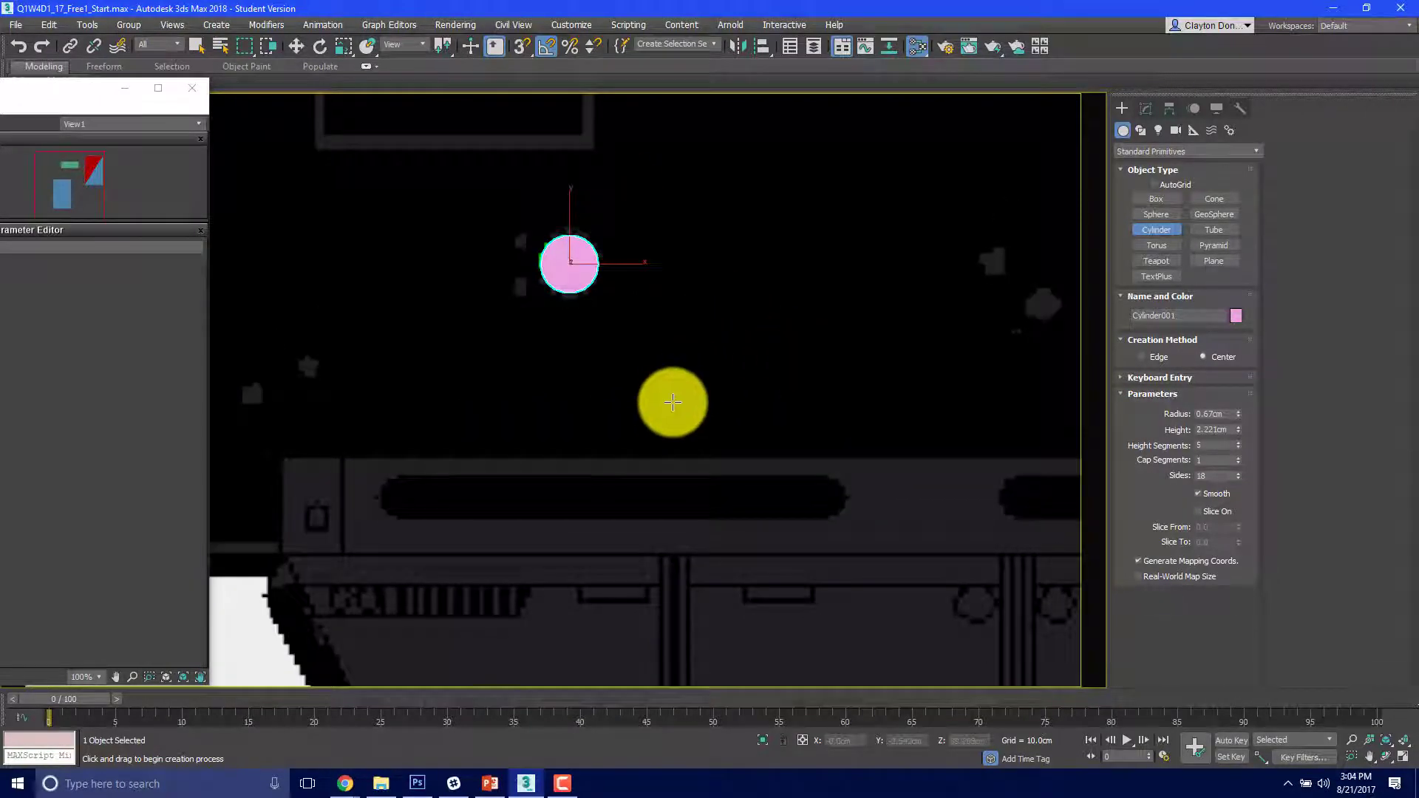
Step: Move the cylinder down onto the rifle's body in the front view, to about Z -4.79 cm
{"action": "scroll", "coordinate": [673, 403], "scroll_direction": "down", "scroll_amount": 15}
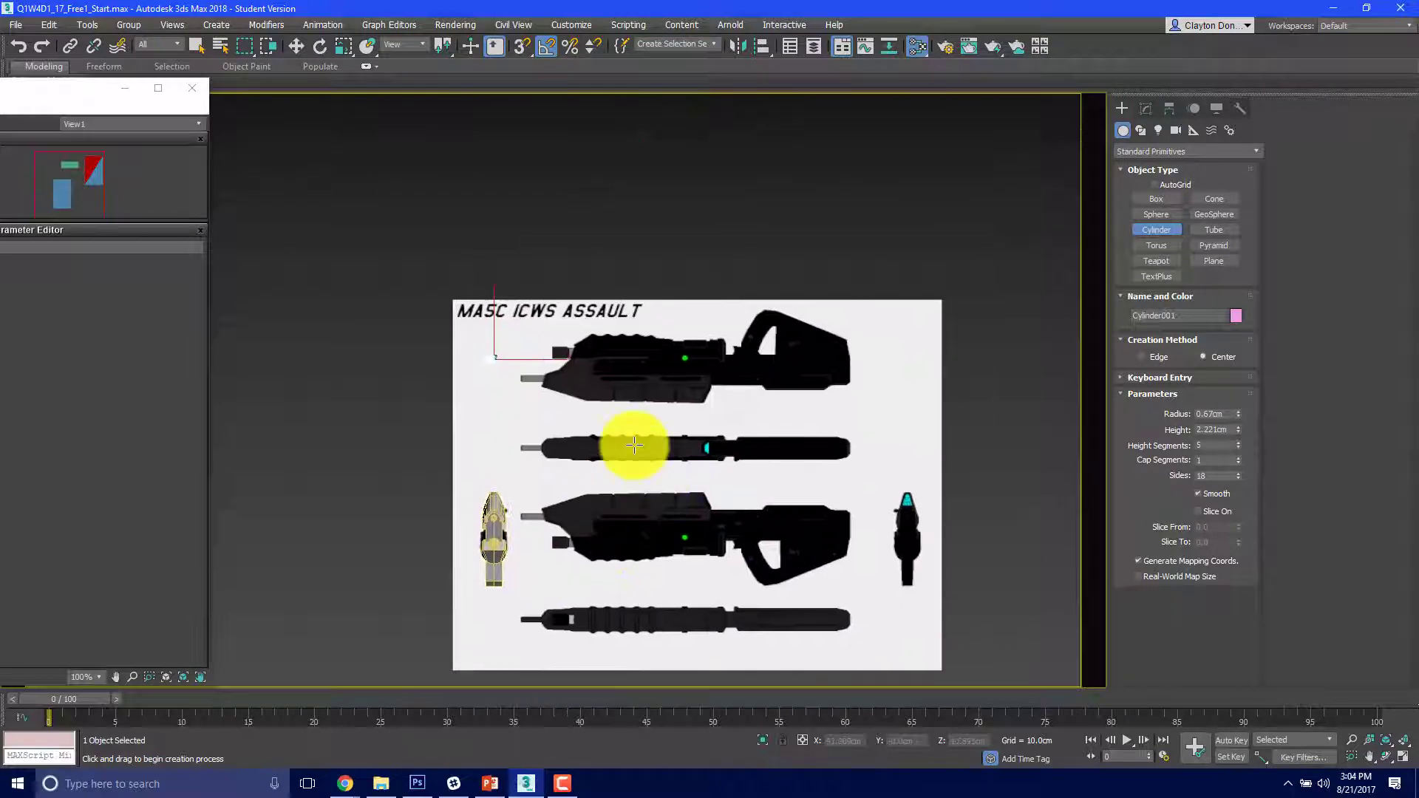
{"action": "scroll", "coordinate": [498, 367], "scroll_direction": "up", "scroll_amount": 10}
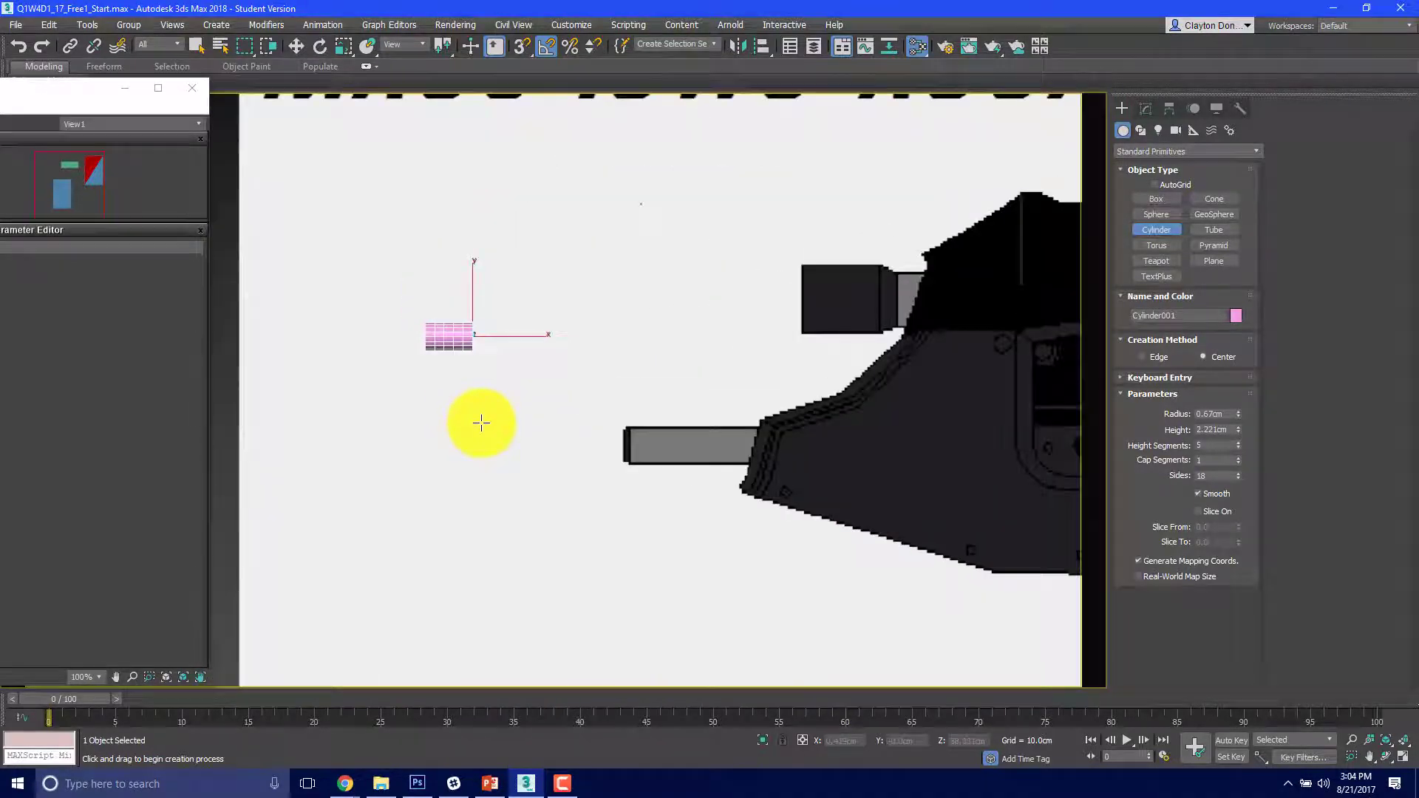
{"action": "scroll", "coordinate": [482, 422], "scroll_direction": "down", "scroll_amount": 5}
{"action": "scroll", "coordinate": [580, 294], "scroll_direction": "up", "scroll_amount": 1}
{"action": "key", "text": "w"}
{"action": "left_click_drag", "start_coordinate": [567, 170], "coordinate": [1041, 503]}
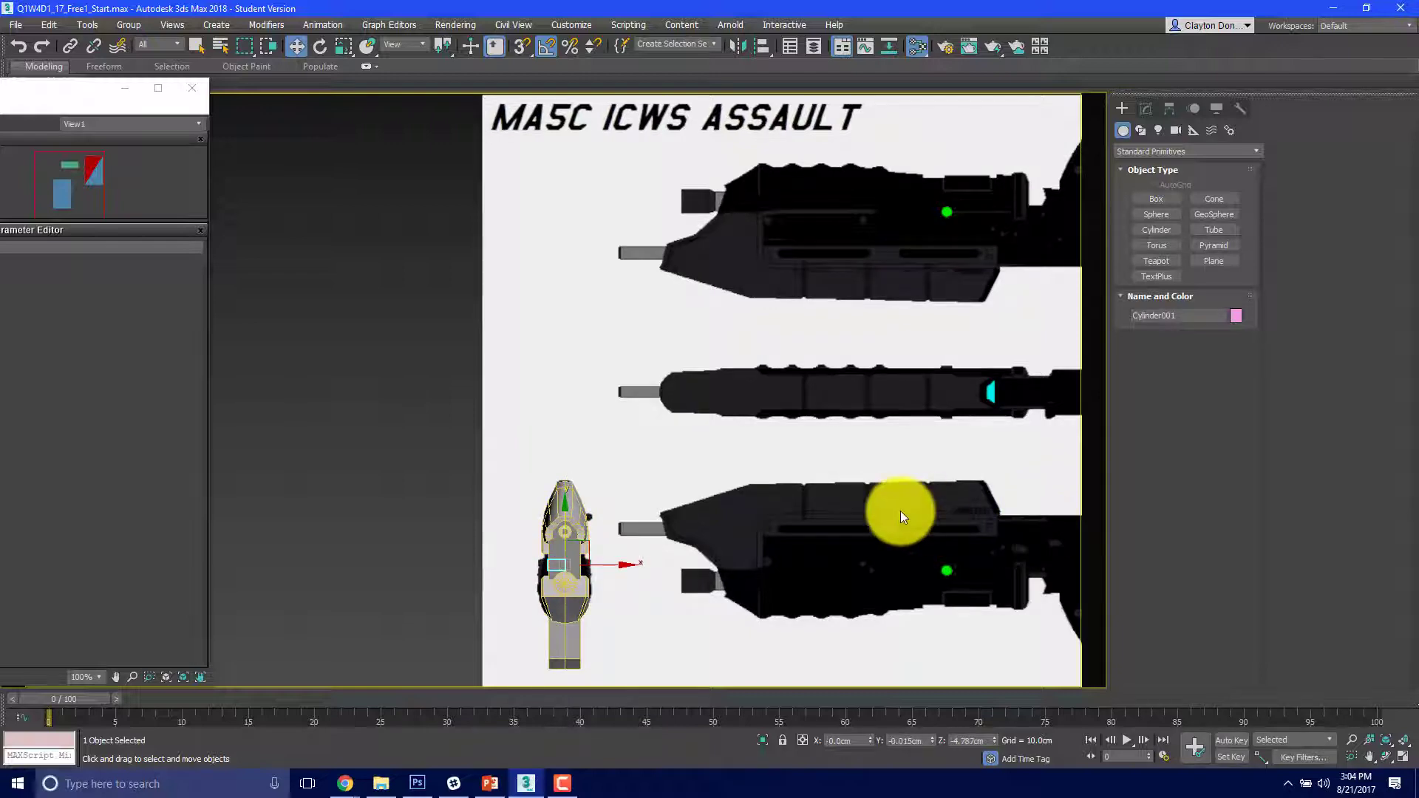
Step: Change the cylinder's object color to green, matching the dot on the reference drawing
{"action": "key", "text": "l"}
{"action": "scroll", "coordinate": [646, 369], "scroll_direction": "down", "scroll_amount": 10}
{"action": "middle_click_drag", "start_coordinate": [655, 444], "coordinate": [677, 335]}
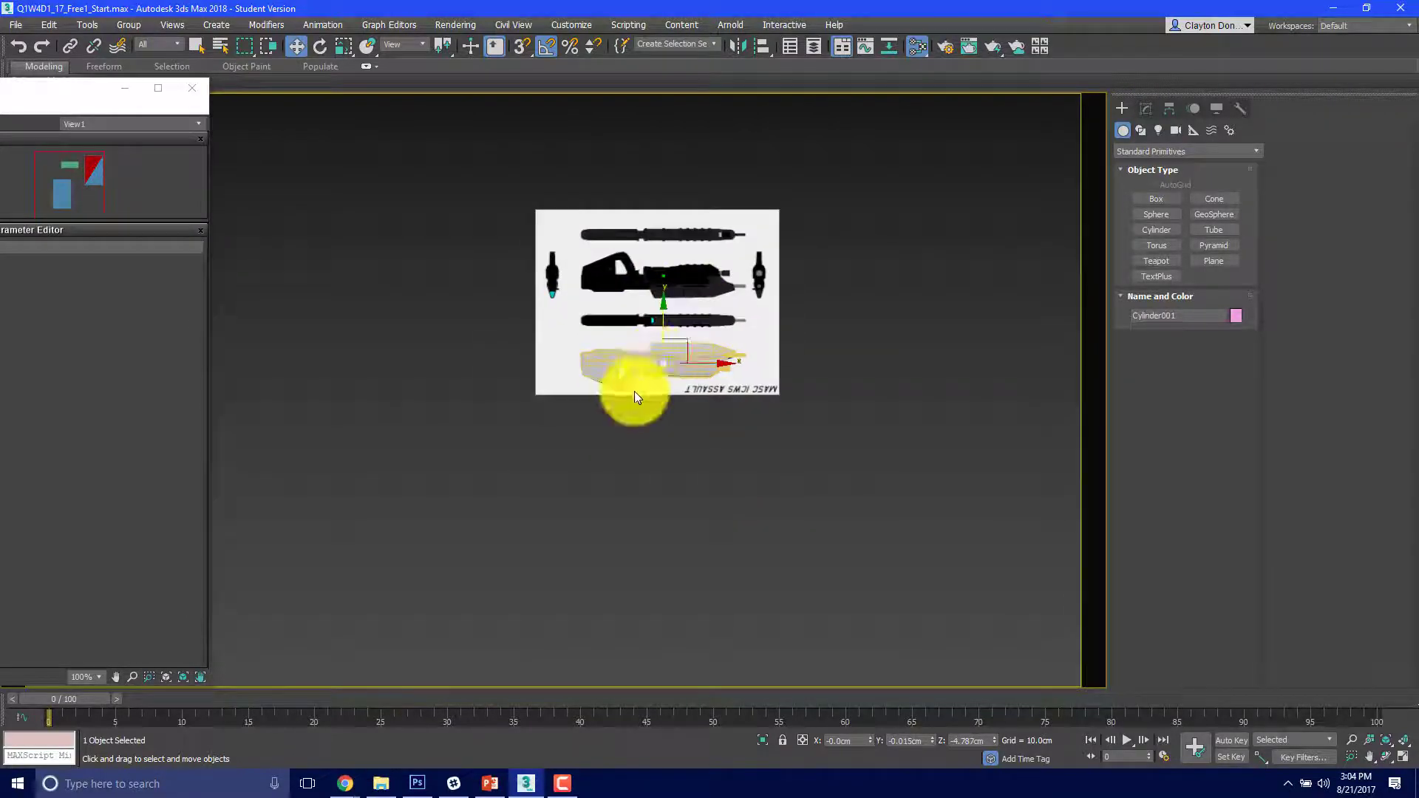
{"action": "scroll", "coordinate": [634, 392], "scroll_direction": "up", "scroll_amount": 10}
{"action": "middle_click_drag", "start_coordinate": [675, 270], "coordinate": [349, 466]}
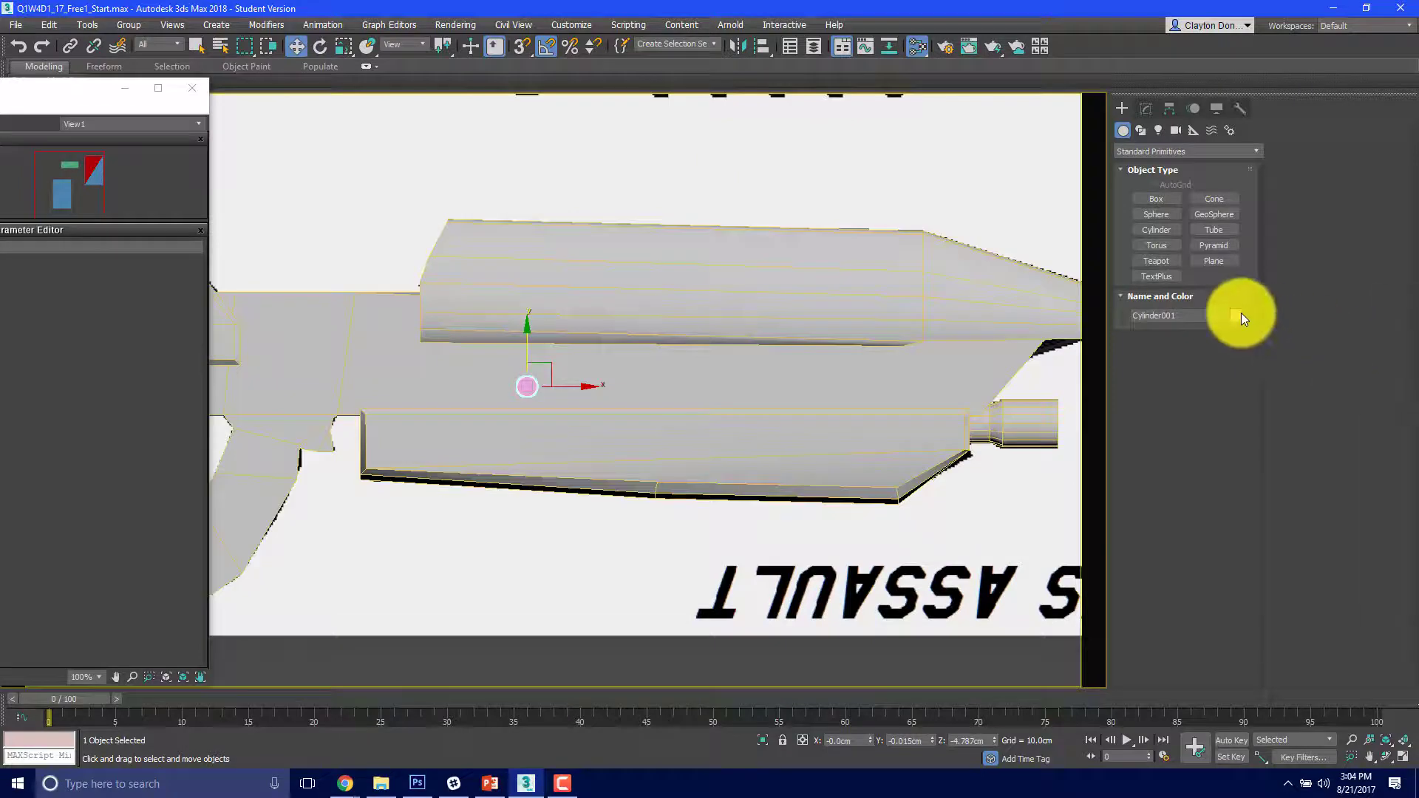
{"action": "left_click", "coordinate": [1237, 315]}
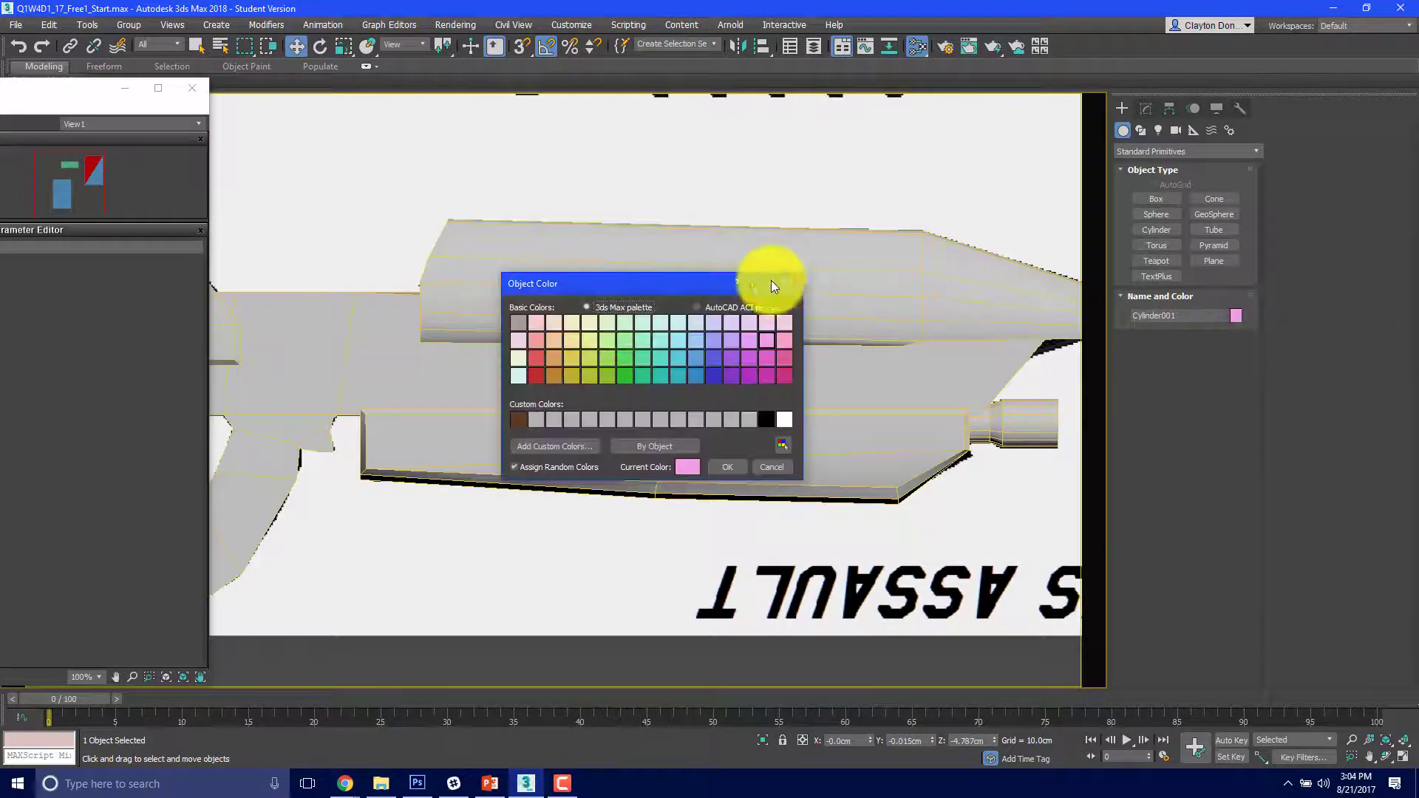
{"action": "left_click", "coordinate": [626, 374]}
{"action": "left_click", "coordinate": [735, 471]}
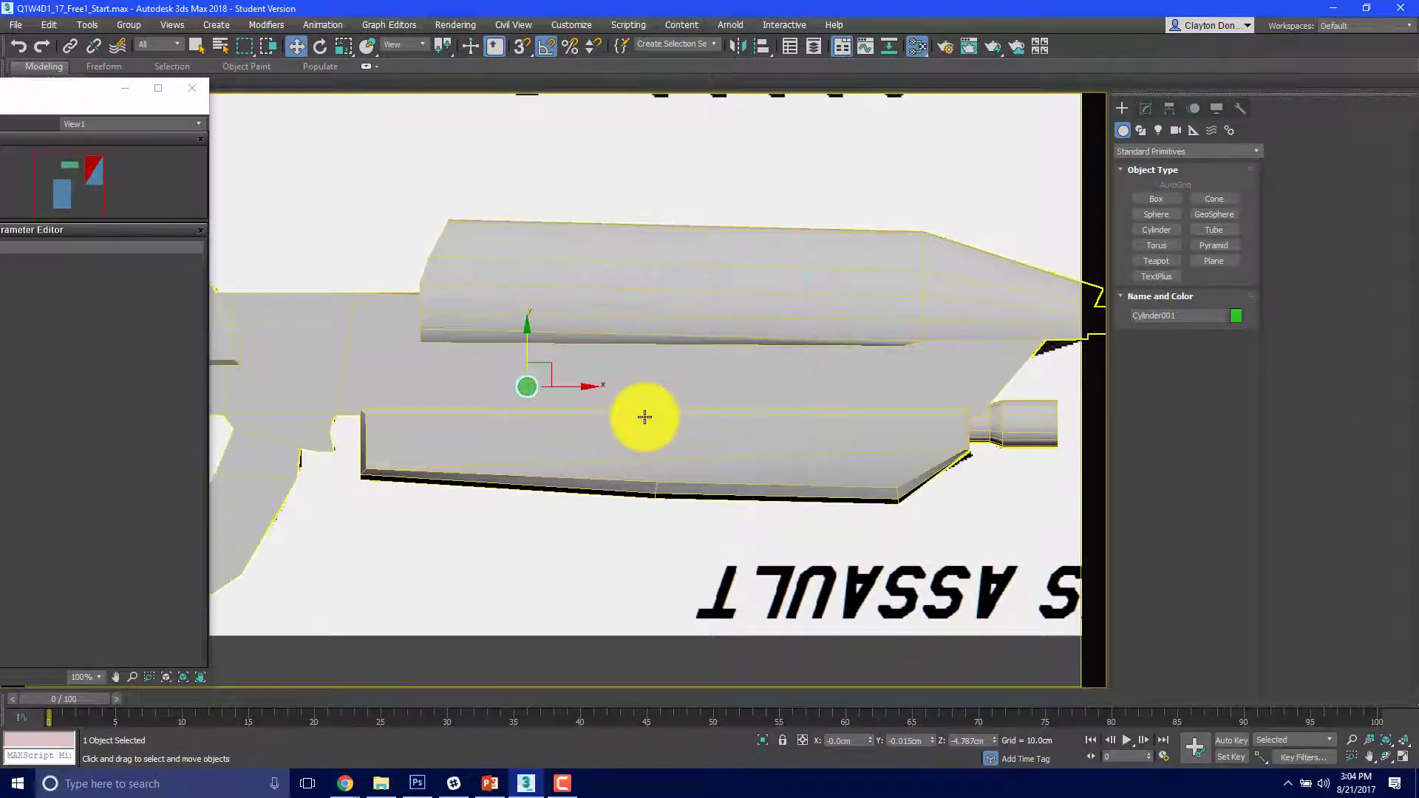
Step: Raise the cylinder slightly on the rifle's body in the left view, to about Z -4.26 cm
{"action": "scroll", "coordinate": [643, 415], "scroll_direction": "down", "scroll_amount": 4}
{"action": "middle_click_drag", "start_coordinate": [675, 385], "coordinate": [664, 545]}
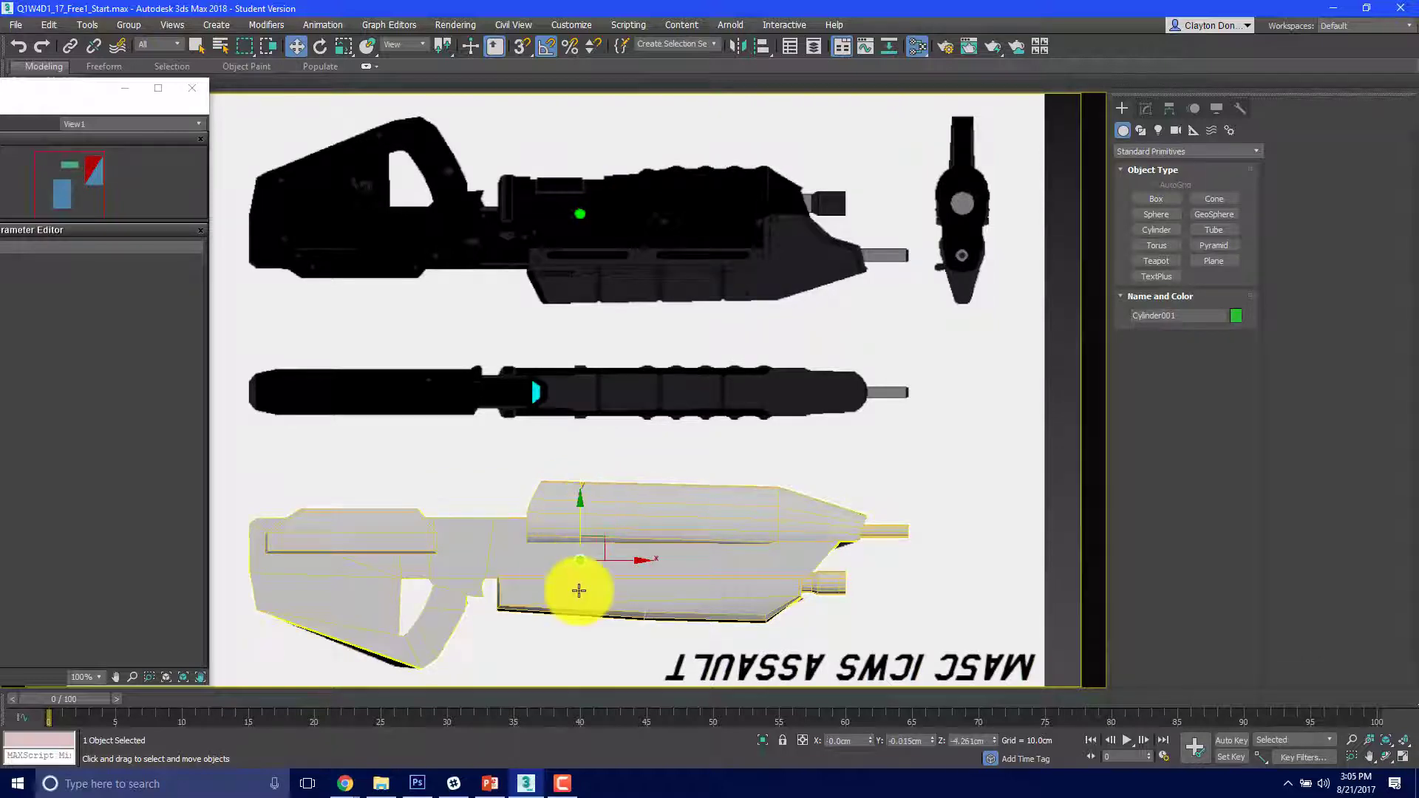
{"action": "scroll", "coordinate": [596, 507], "scroll_direction": "up", "scroll_amount": 6}
{"action": "middle_click_drag", "start_coordinate": [599, 504], "coordinate": [592, 414]}
Step: Convert the cylinder to an Editable Poly and shift it sideways in the front view to X 2.4 cm, at the rifle's side surface
{"action": "key", "text": "f"}
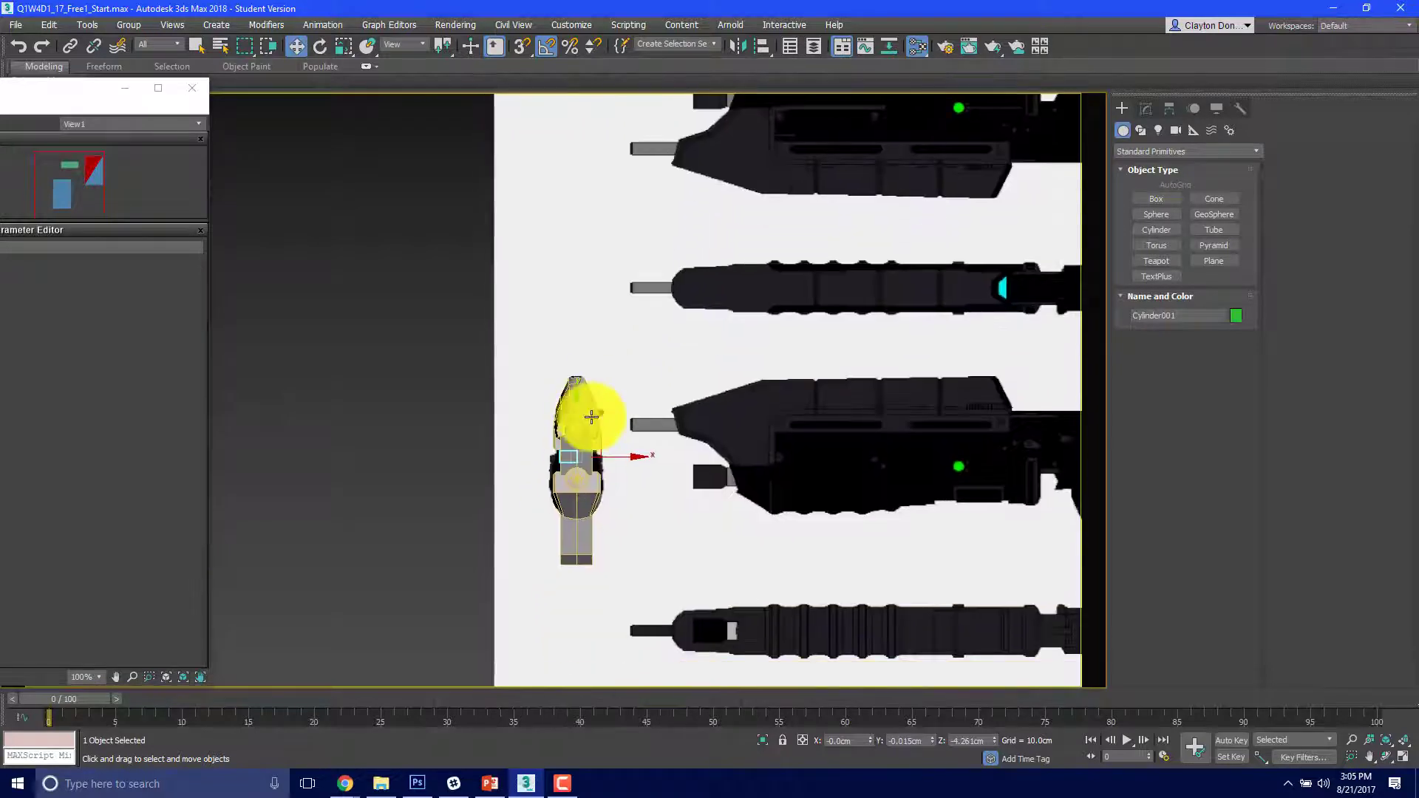
{"action": "scroll", "coordinate": [577, 459], "scroll_direction": "up", "scroll_amount": 4}
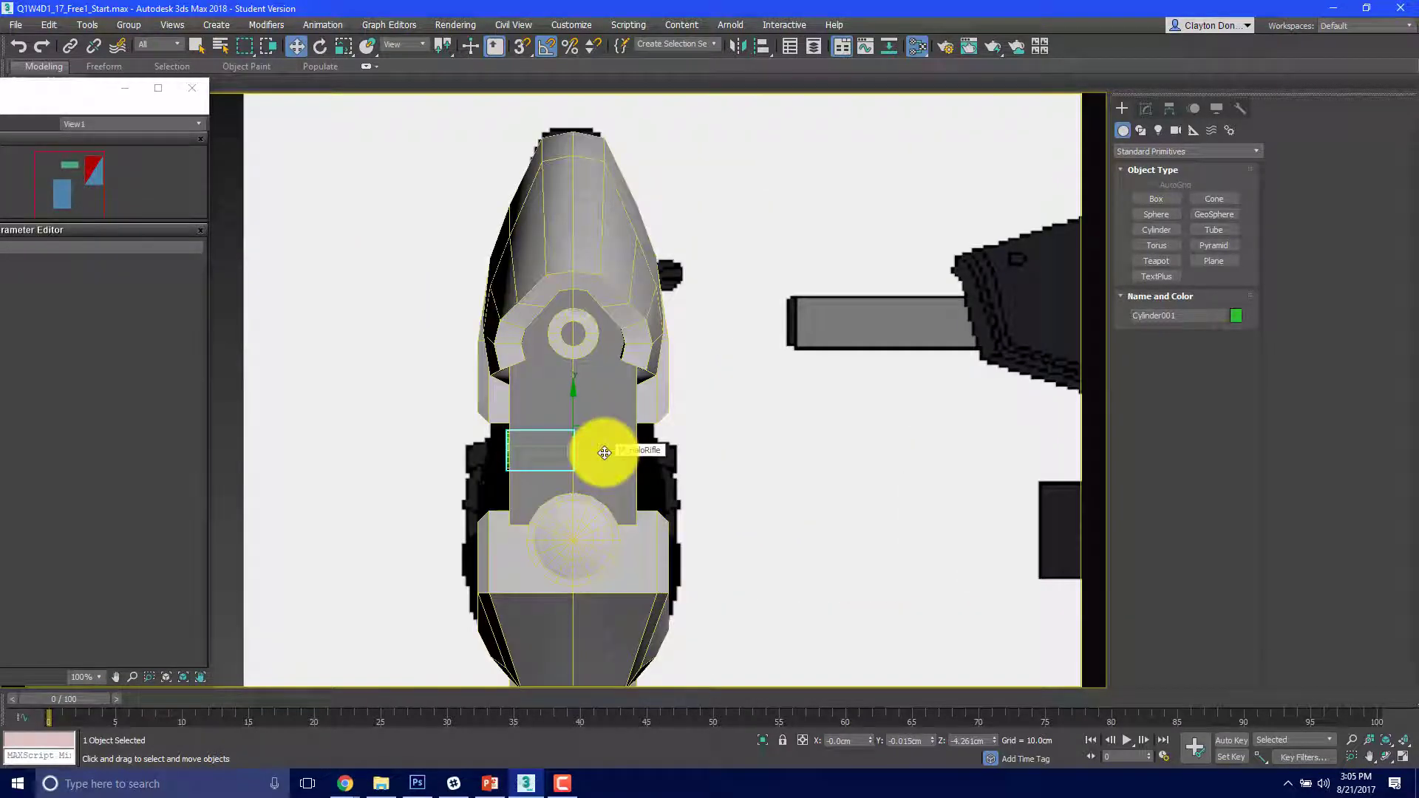
{"action": "right_click", "coordinate": [507, 451]}
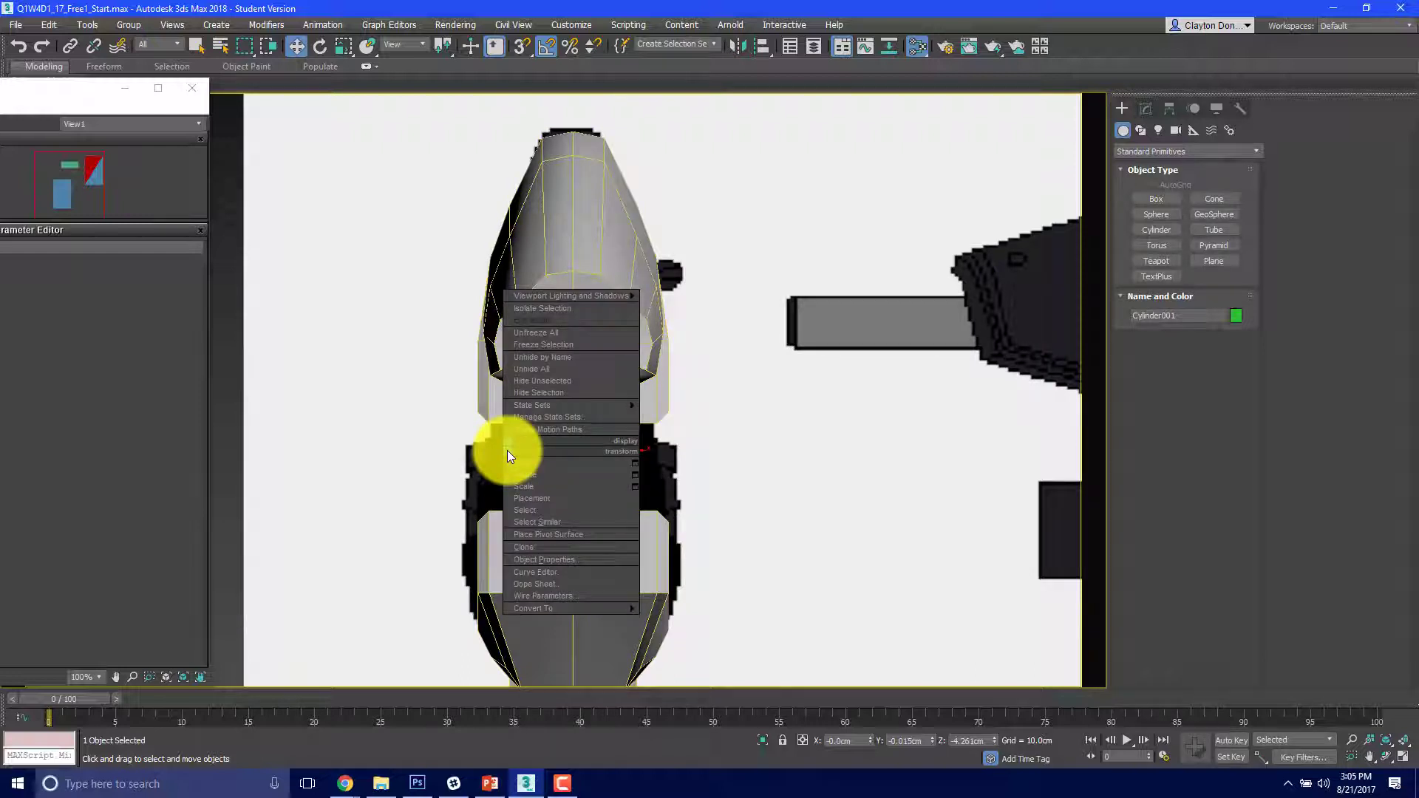
{"action": "mouse_move", "coordinate": [532, 609]}
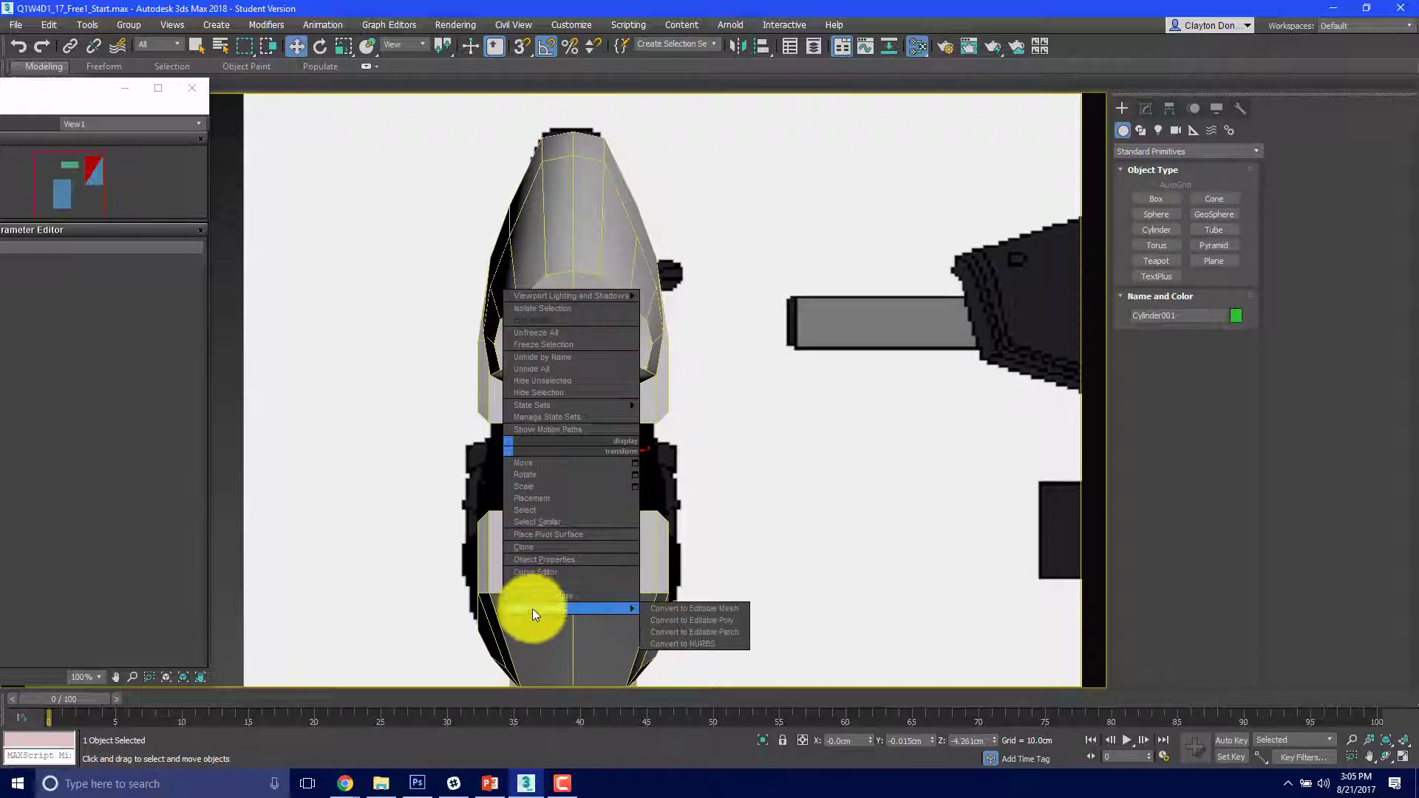
{"action": "left_click", "coordinate": [736, 619]}
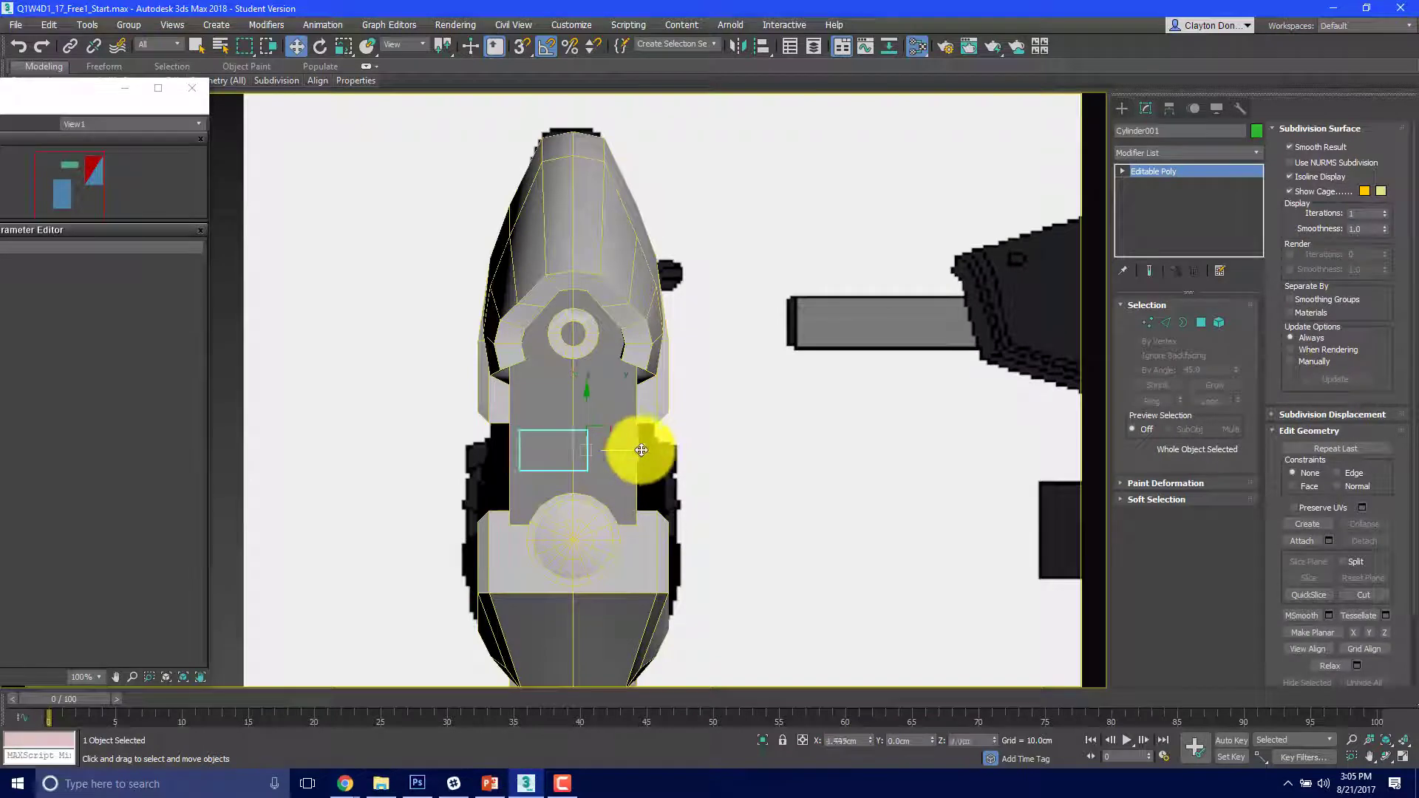
{"action": "left_click_drag", "start_coordinate": [641, 451], "coordinate": [696, 450]}
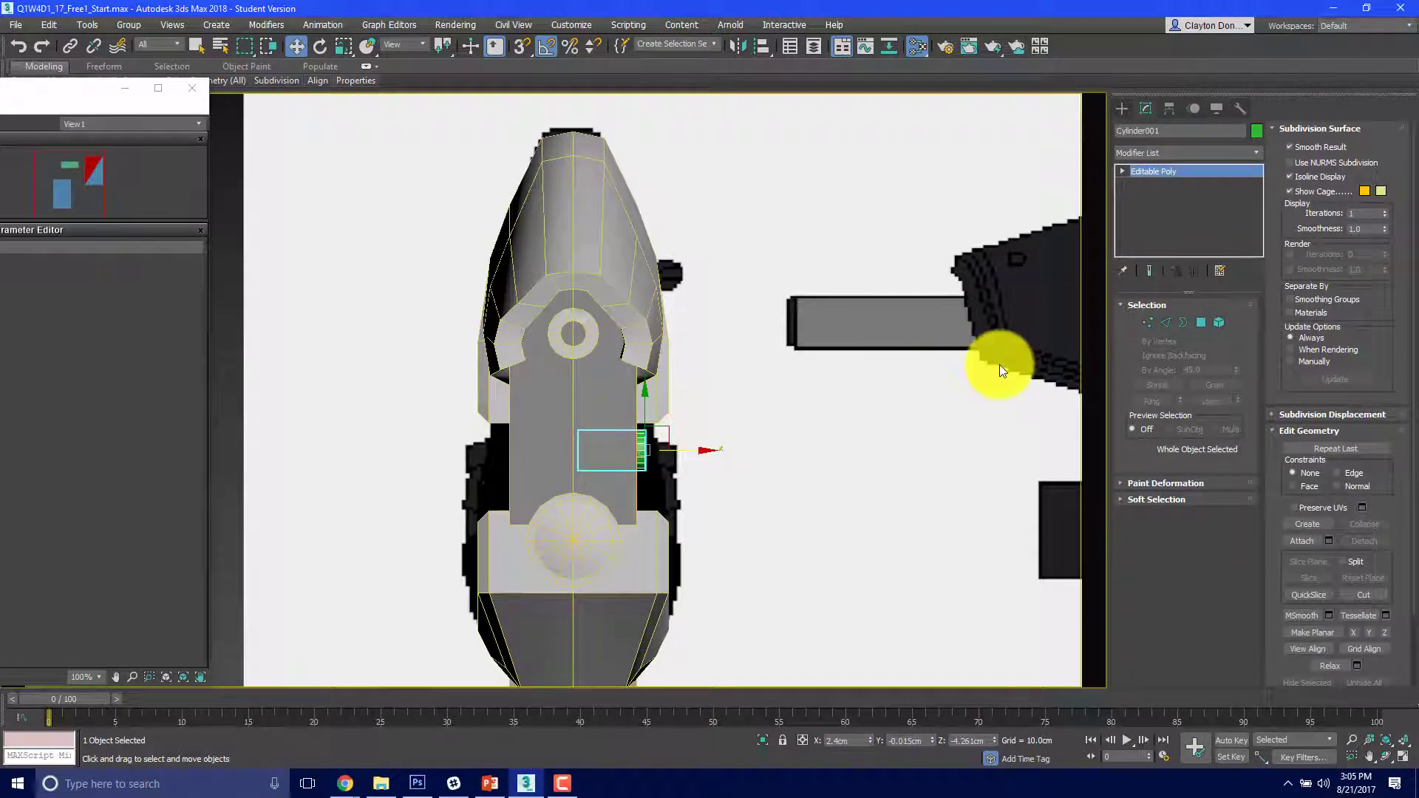
Step: Move the cylinder's inner end vertices through the rifle in the front view to the opposite side surface, at about X -2.4 cm
{"action": "left_click", "coordinate": [1145, 324]}
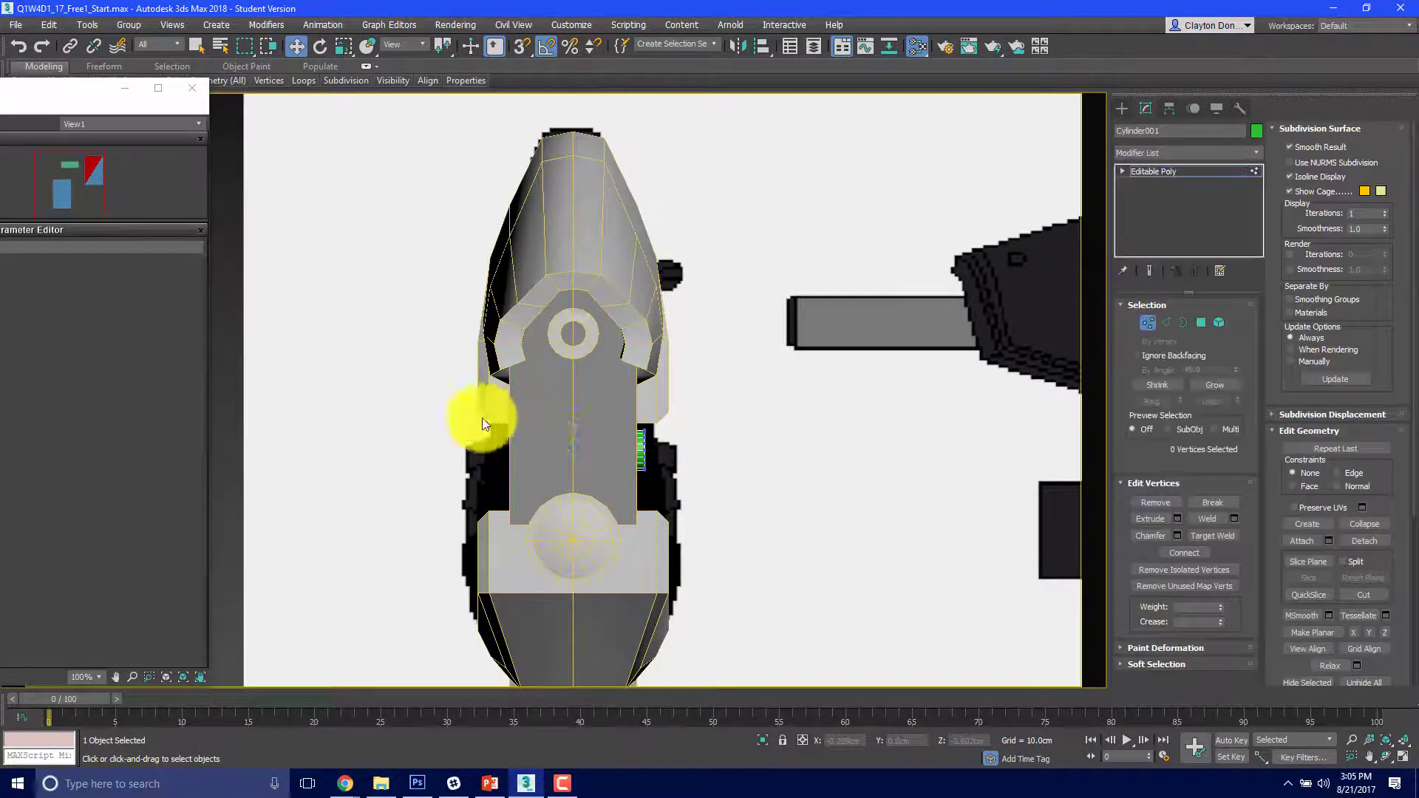
{"action": "left_click_drag", "start_coordinate": [603, 510], "coordinate": [602, 507]}
{"action": "left_click_drag", "start_coordinate": [621, 450], "coordinate": [561, 456]}
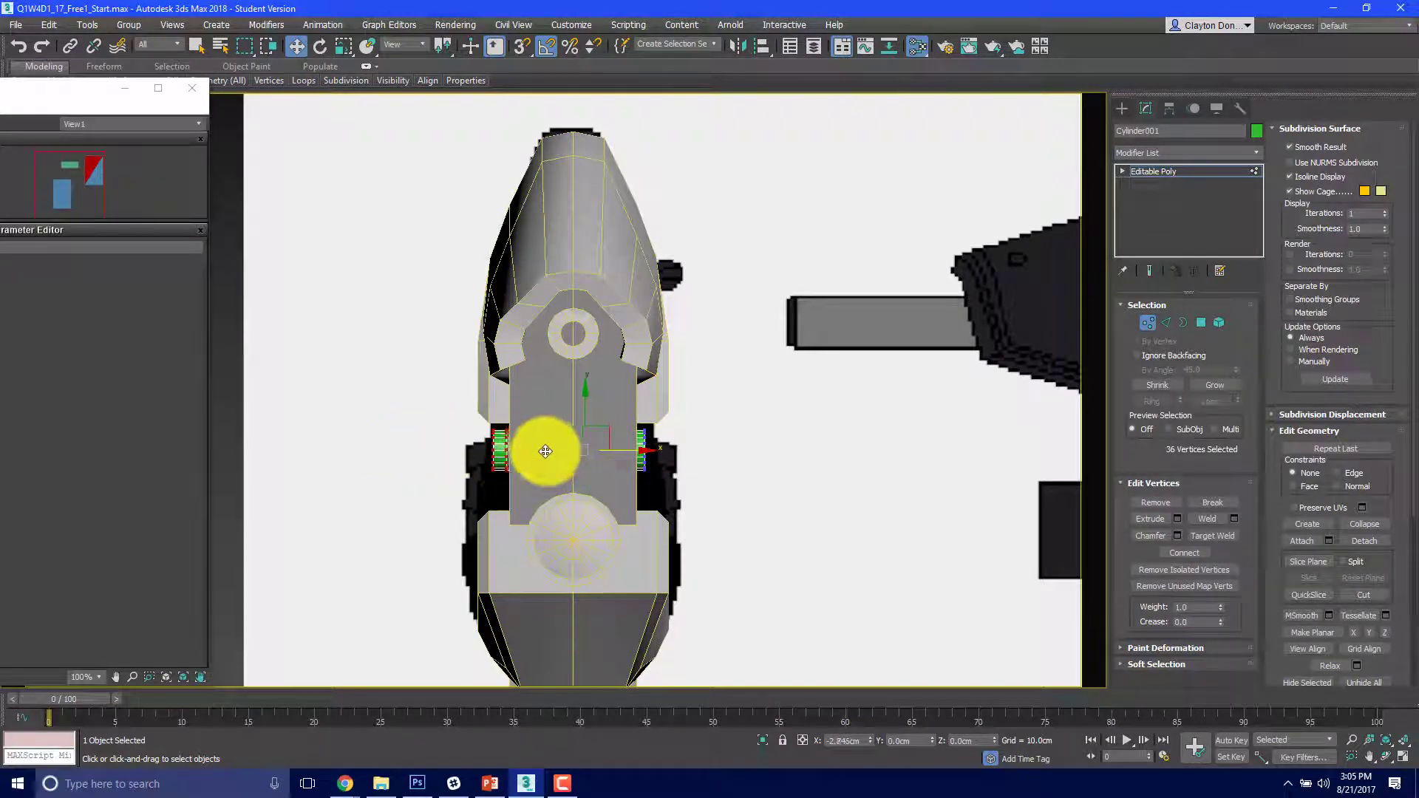
{"action": "key", "text": "F3"}
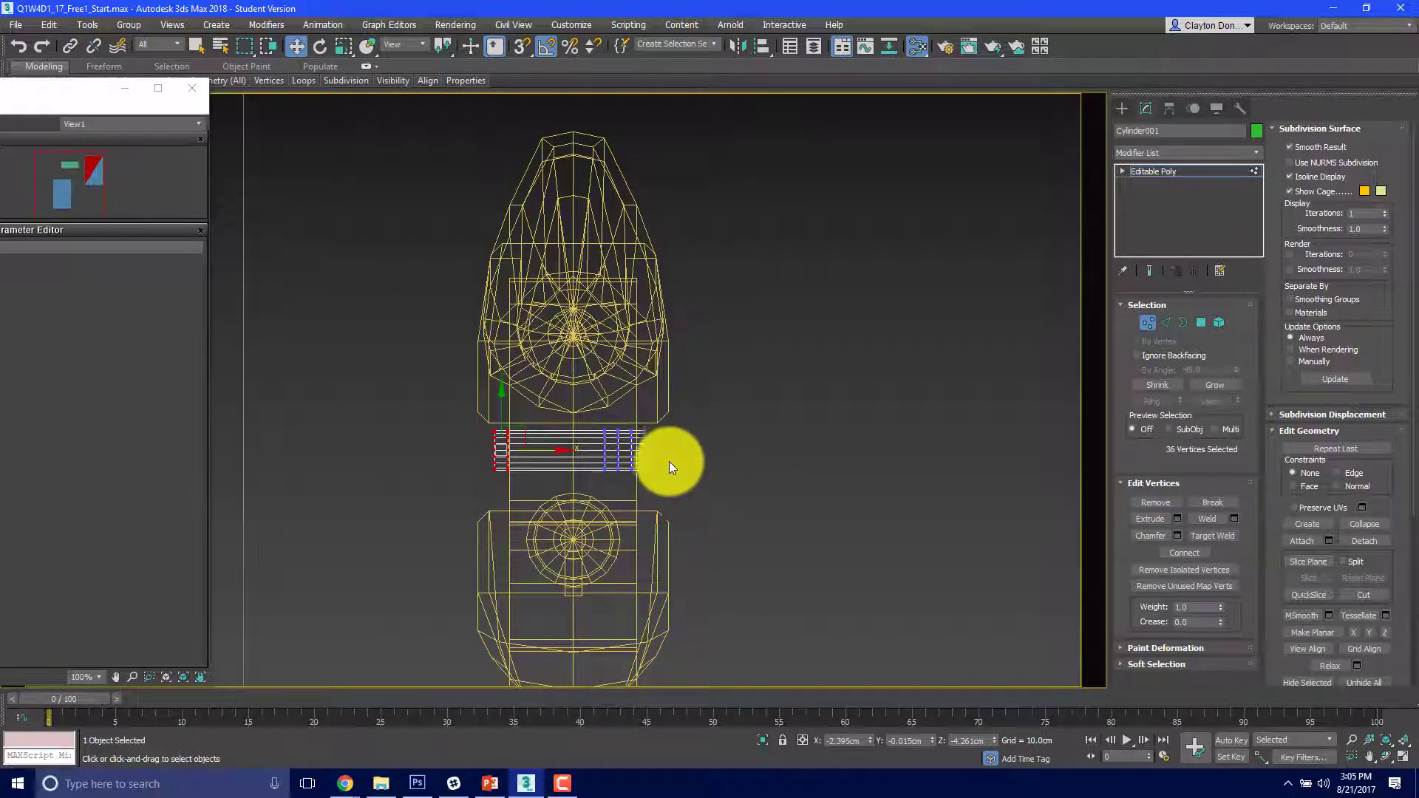
Step: Select the vertex rings at the cylinder's other end and shift them slightly outward to about X 1.96 cm, matching the opposite overhang
{"action": "scroll", "coordinate": [613, 462], "scroll_direction": "up", "scroll_amount": 5}
{"action": "left_click_drag", "start_coordinate": [744, 509], "coordinate": [573, 403]}
{"action": "left_click_drag", "start_coordinate": [675, 437], "coordinate": [686, 442]}
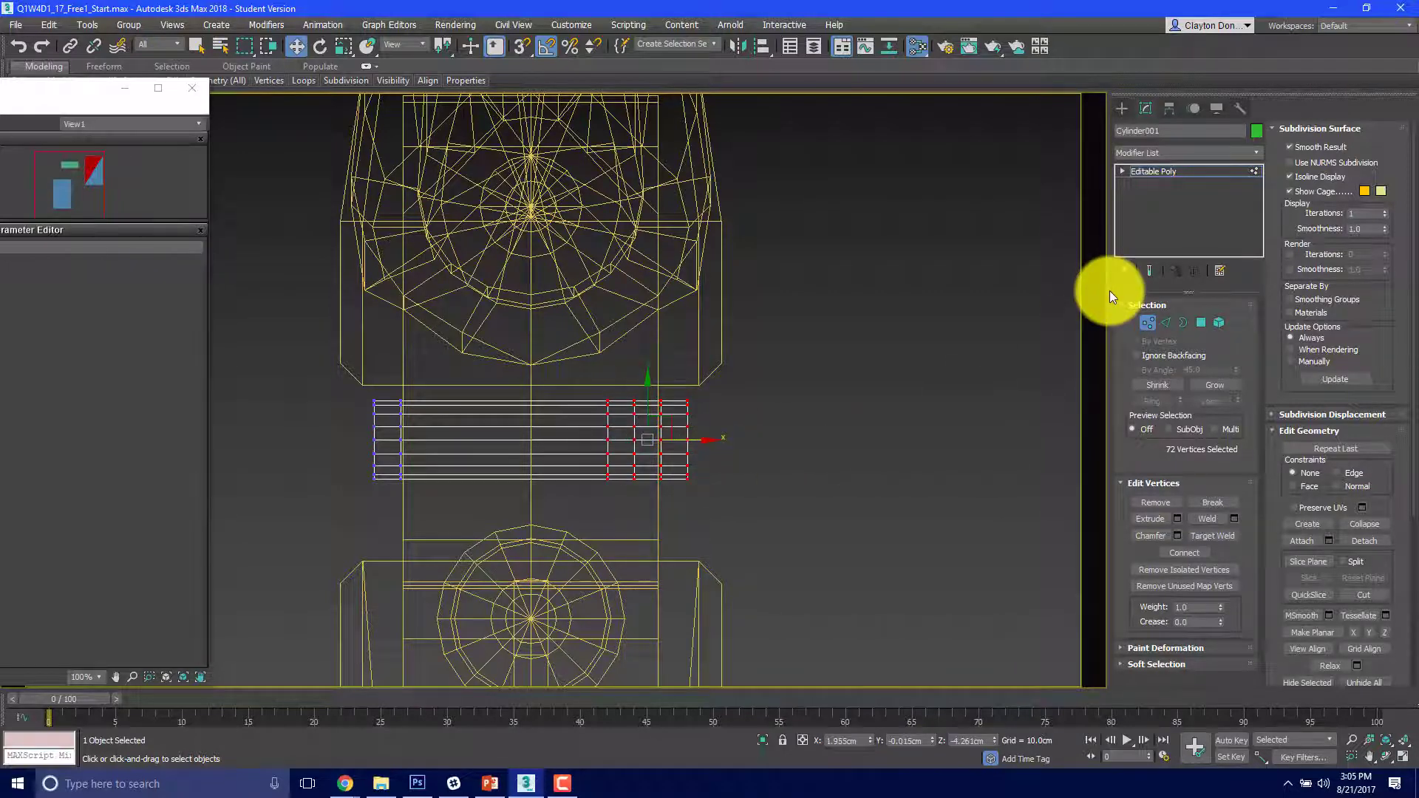
Step: Remove the two extra edge loops inside the cylinder's body, keeping the loops next to each end
{"action": "key", "text": "2"}
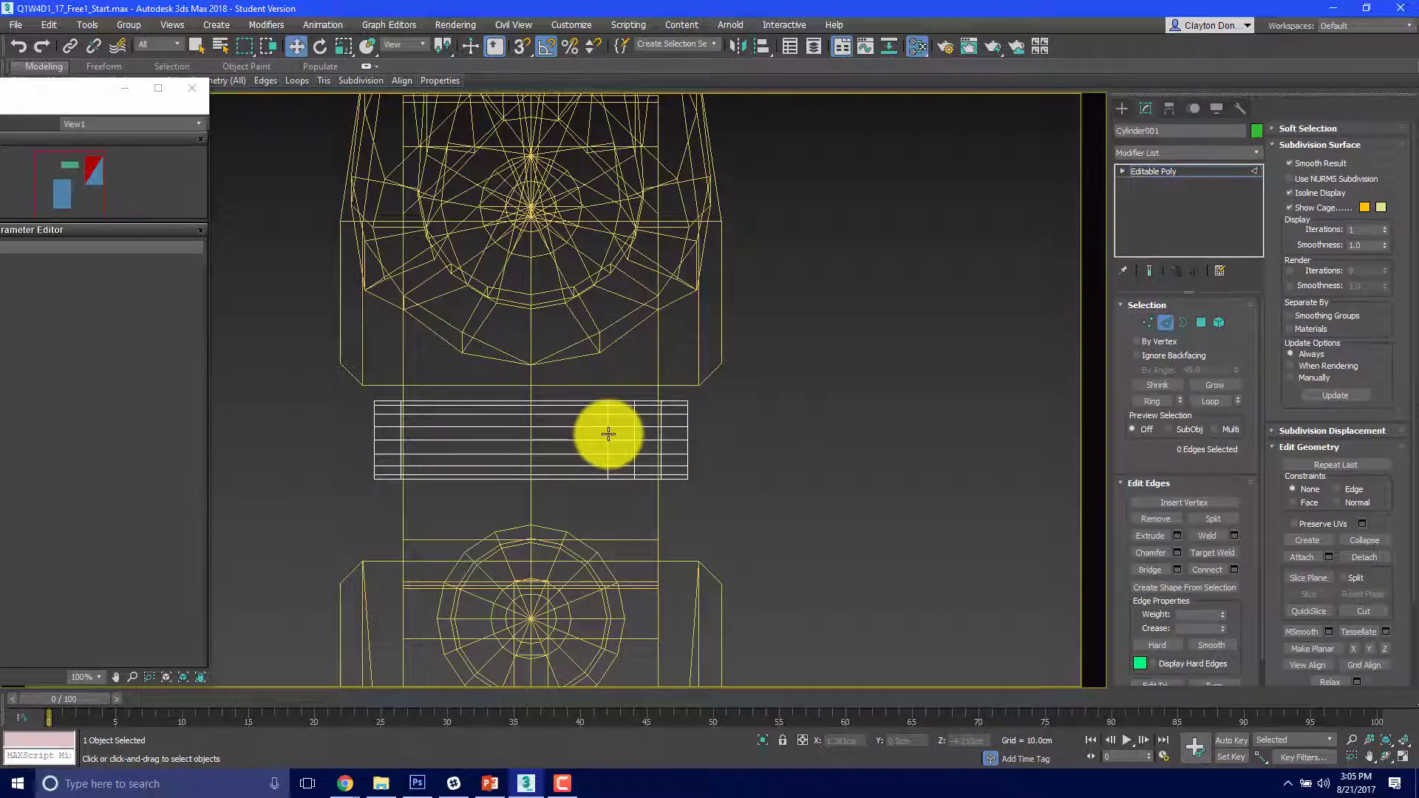
{"action": "middle_click_drag", "start_coordinate": [608, 434], "coordinate": [644, 425], "text": "alt"}
{"action": "scroll", "coordinate": [647, 423], "scroll_direction": "up", "scroll_amount": 3}
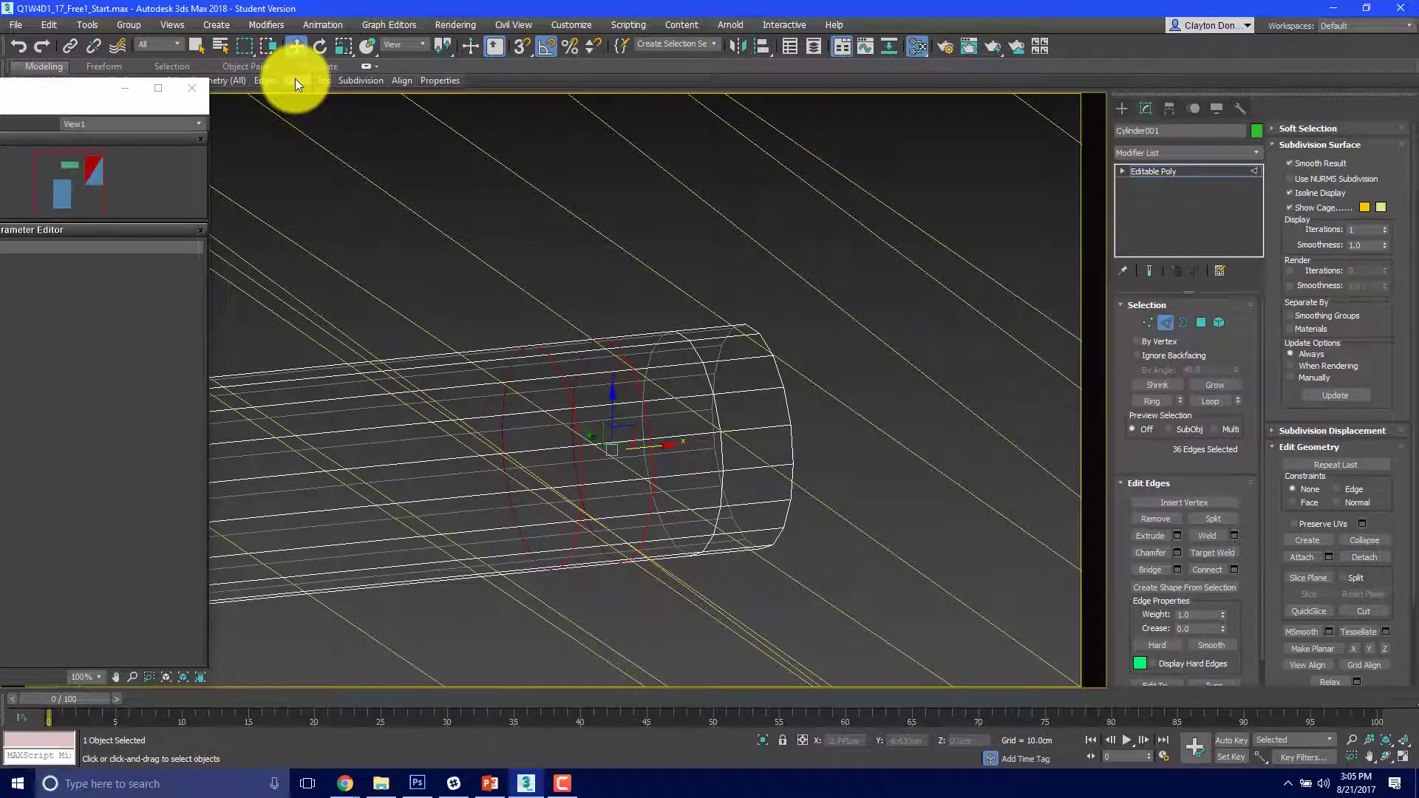
{"action": "mouse_move", "coordinate": [295, 78]}
{"action": "left_click", "coordinate": [353, 177]}
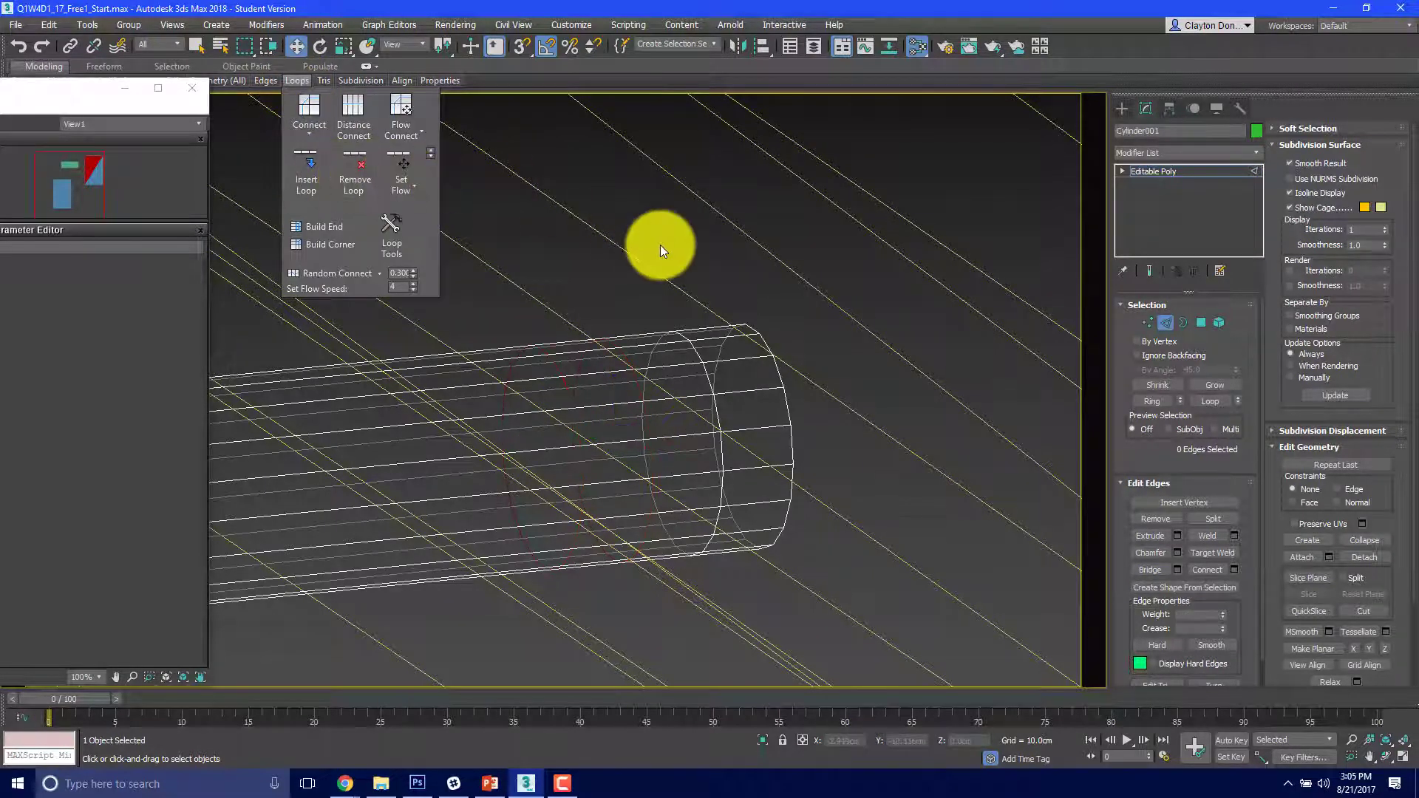
Step: Select the cylinder's two end-cap polygons and scale them down to taper both ends
{"action": "scroll", "coordinate": [680, 259], "scroll_direction": "down", "scroll_amount": 5}
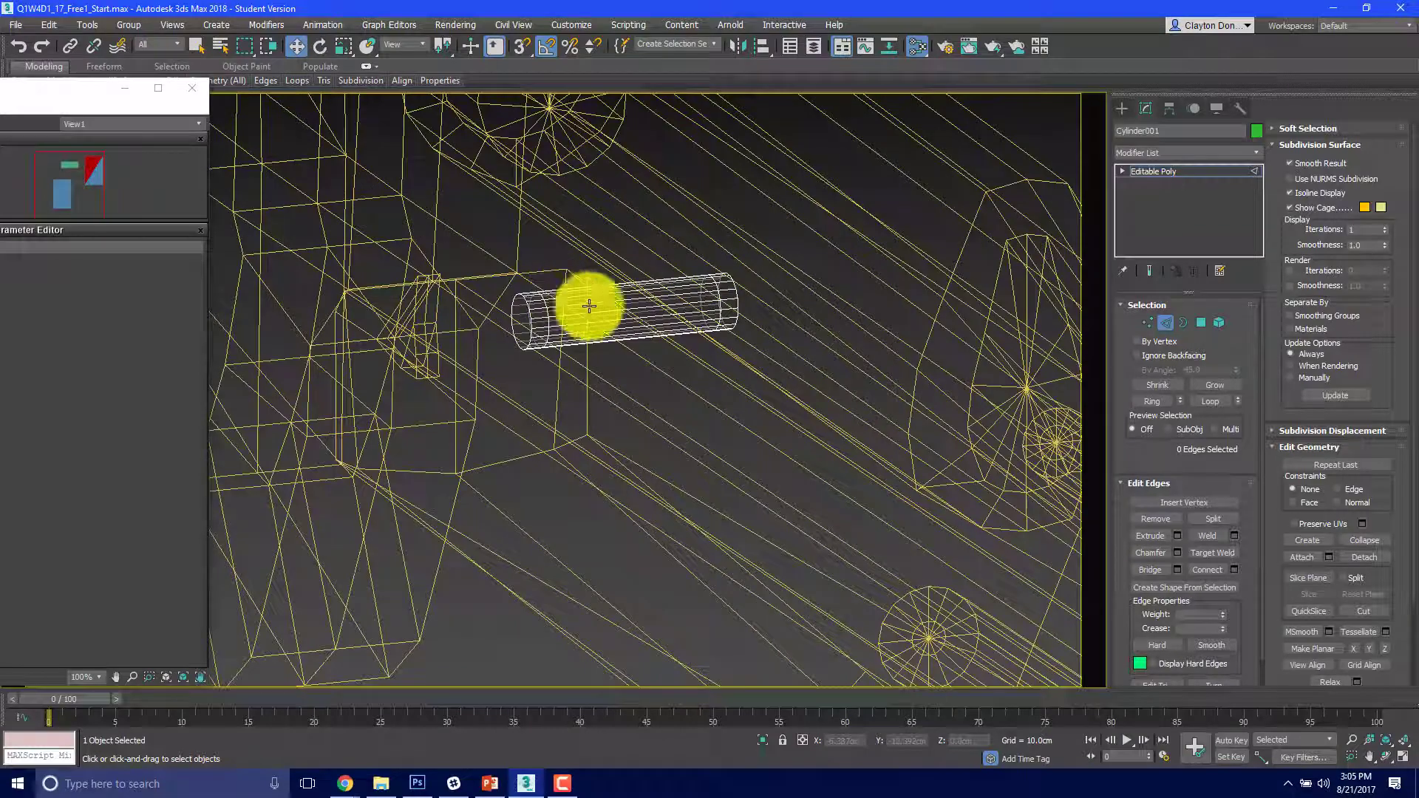
{"action": "left_click", "coordinate": [1199, 326]}
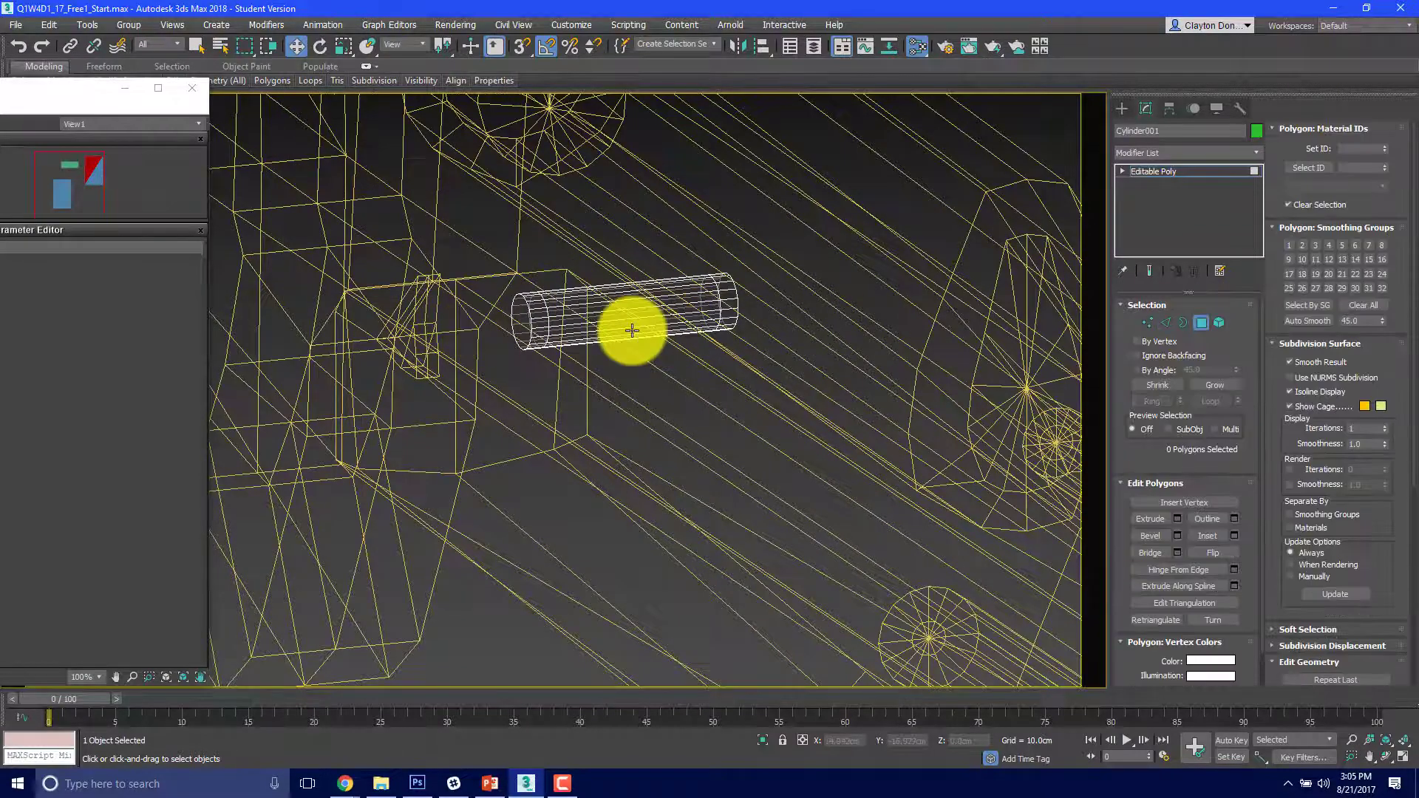
{"action": "mouse_move", "coordinate": [729, 320]}
{"action": "middle_mouse_down", "text": "alt"}
{"action": "mouse_move", "coordinate": [621, 320]}
{"action": "mouse_move", "coordinate": [690, 361]}
{"action": "mouse_move", "coordinate": [557, 364]}
{"action": "mouse_move", "coordinate": [761, 349]}
{"action": "mouse_move", "coordinate": [554, 361]}
{"action": "middle_mouse_up", "text": "alt"}
{"action": "key", "text": "F3"}
{"action": "scroll", "coordinate": [662, 381], "scroll_direction": "up", "scroll_amount": 2}
{"action": "scroll", "coordinate": [663, 382], "scroll_direction": "up", "scroll_amount": 3}
{"action": "scroll", "coordinate": [664, 380], "scroll_direction": "down", "scroll_amount": 3}
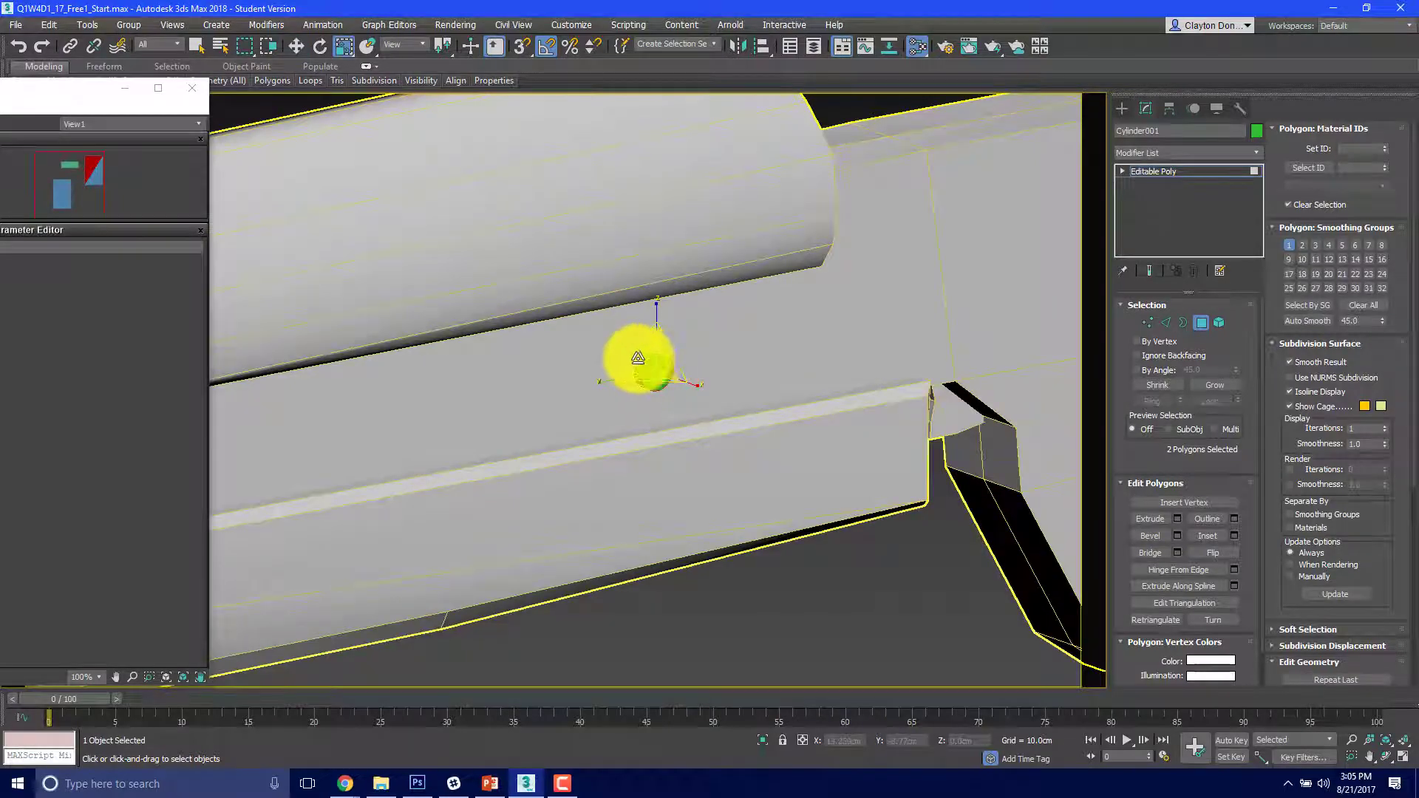
{"action": "mouse_move", "coordinate": [507, 374]}
{"action": "middle_mouse_down", "text": "alt"}
{"action": "mouse_move", "coordinate": [564, 380]}
{"action": "mouse_move", "coordinate": [592, 411]}
{"action": "mouse_move", "coordinate": [646, 370]}
{"action": "mouse_move", "coordinate": [614, 345]}
{"action": "mouse_move", "coordinate": [583, 349]}
{"action": "middle_mouse_up", "text": "alt"}
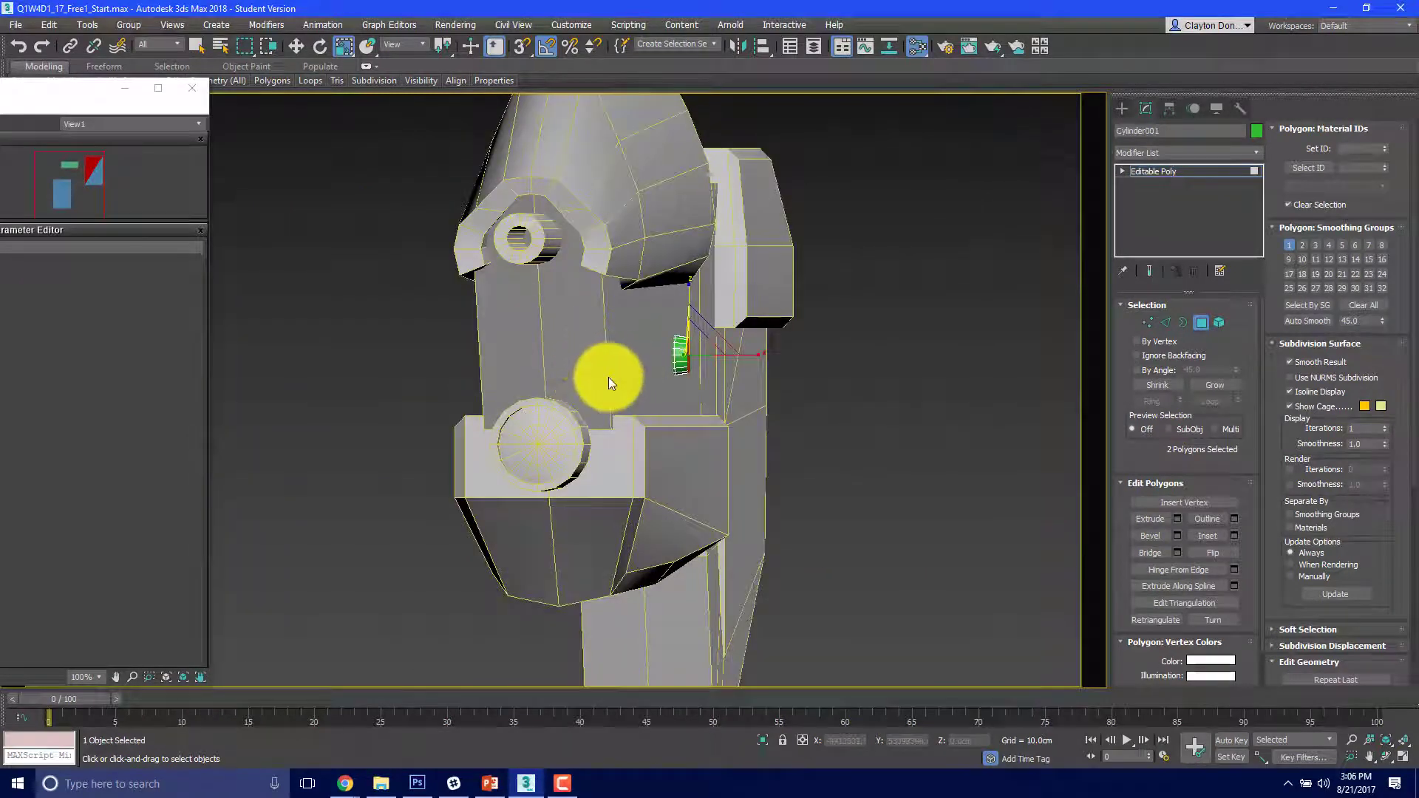
Step: Convert the end-cap selection to vertices in the front view and scale them slightly inward
{"action": "key", "text": "f"}
{"action": "middle_click_drag", "start_coordinate": [629, 560], "coordinate": [627, 481]}
{"action": "scroll", "coordinate": [584, 454], "scroll_direction": "up", "scroll_amount": 2}
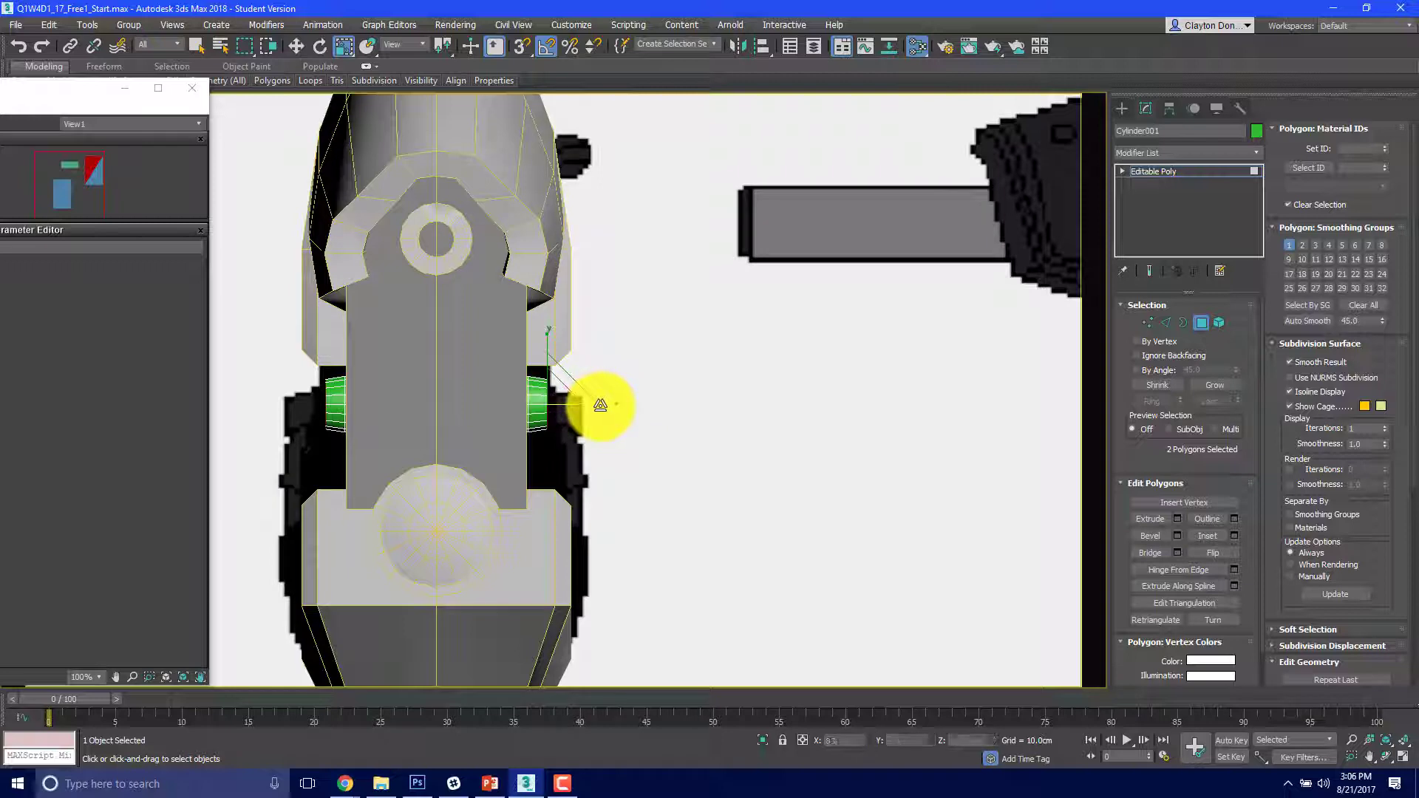
{"action": "right_click", "coordinate": [535, 411]}
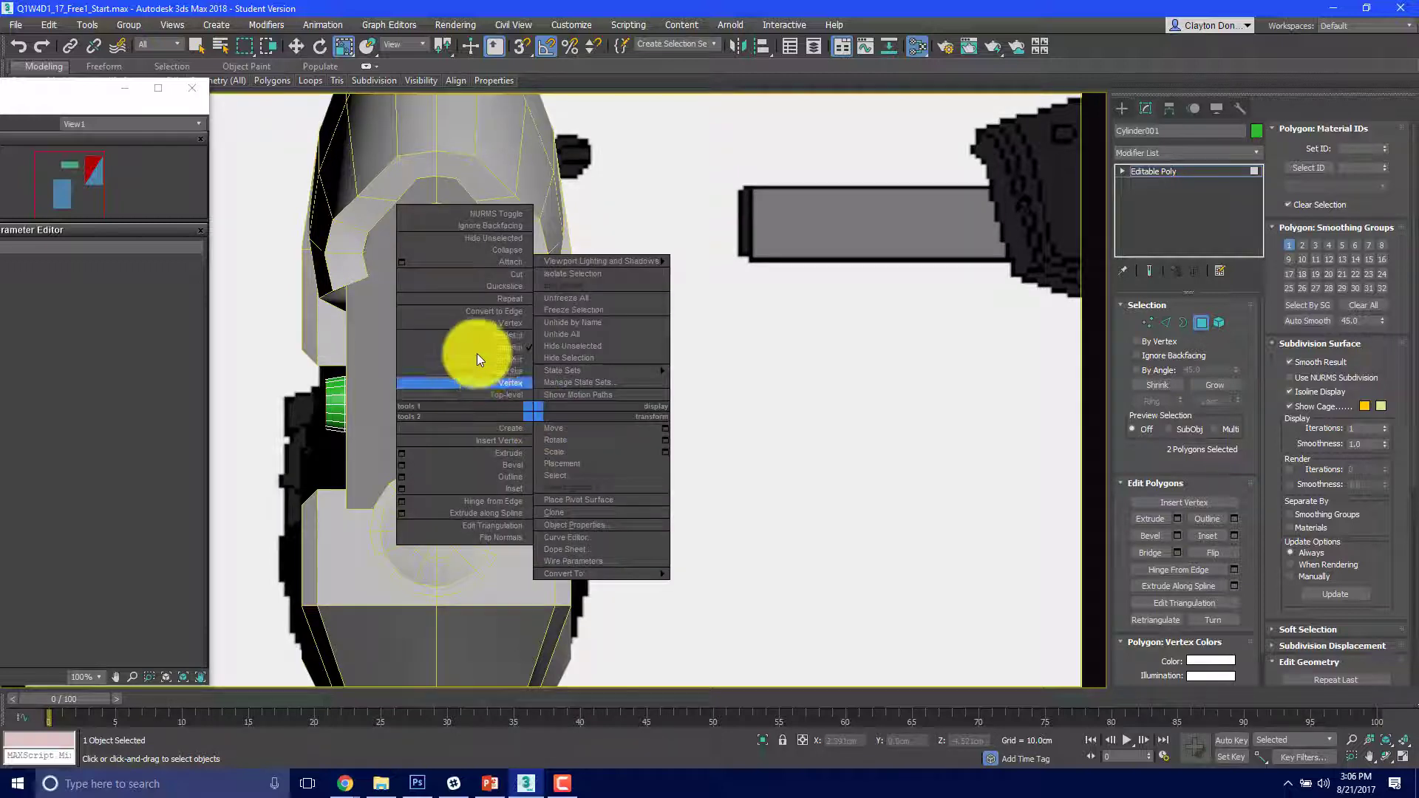
{"action": "left_click", "coordinate": [482, 323]}
{"action": "left_click_drag", "start_coordinate": [504, 407], "coordinate": [497, 406]}
{"action": "key", "text": "p"}
Step: Select the full ring of long side polygons around the cylinder's middle, between the two tapered ends
{"action": "middle_click_drag", "start_coordinate": [510, 414], "coordinate": [566, 414], "text": "alt"}
{"action": "scroll", "coordinate": [499, 425], "scroll_direction": "up", "scroll_amount": 2}
{"action": "key", "text": "3"}
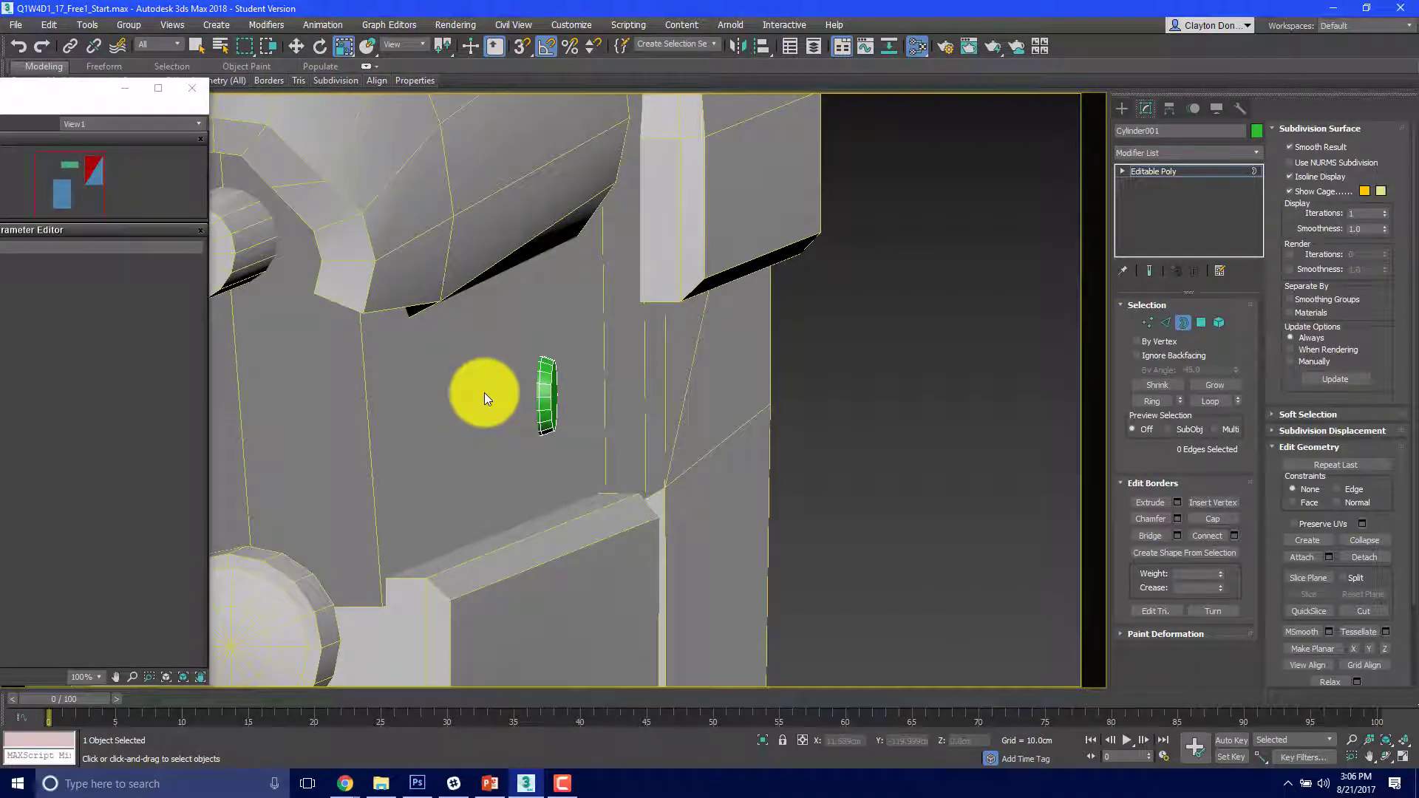
{"action": "key", "text": "1"}
{"action": "key", "text": "F3"}
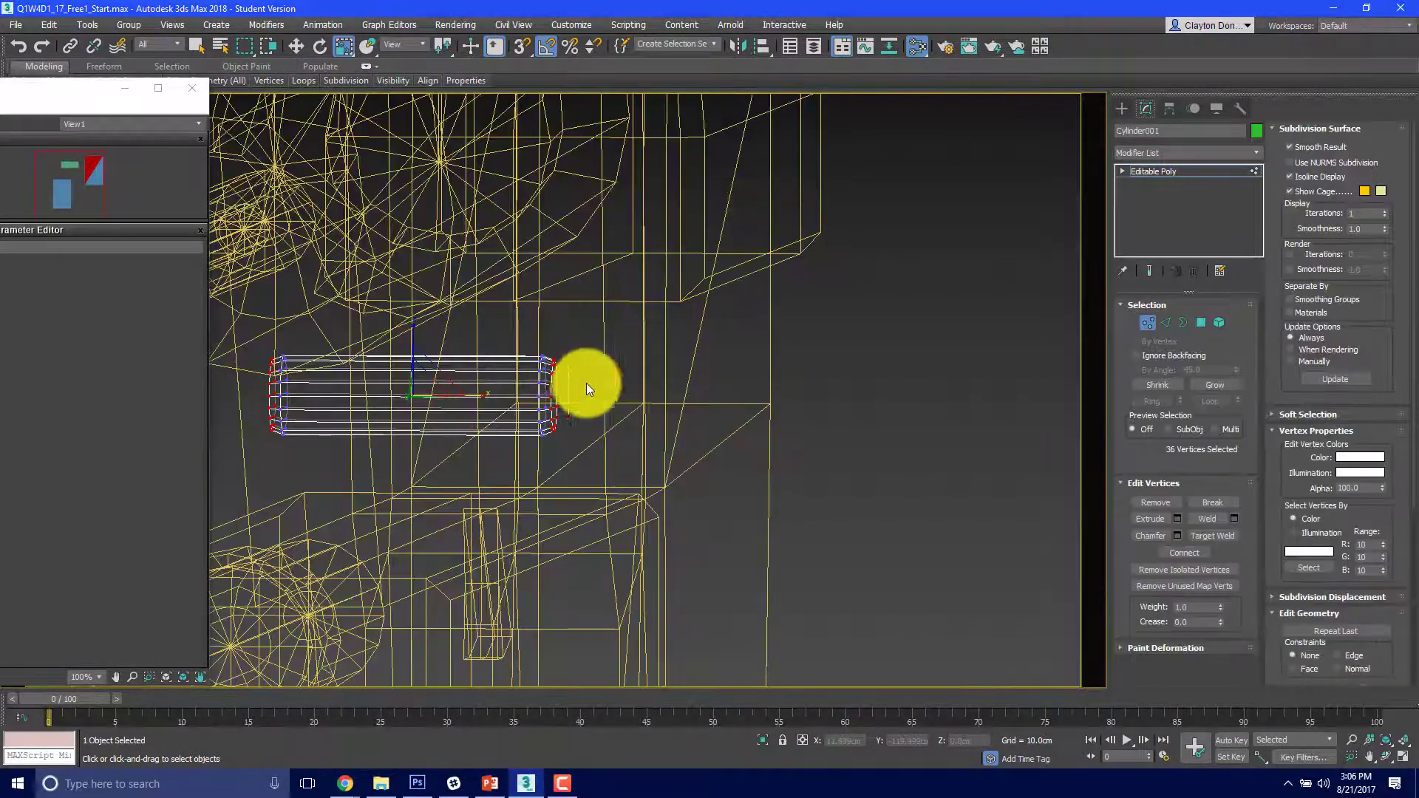
{"action": "scroll", "coordinate": [547, 381], "scroll_direction": "up", "scroll_amount": 2}
{"action": "left_click", "coordinate": [547, 381]}
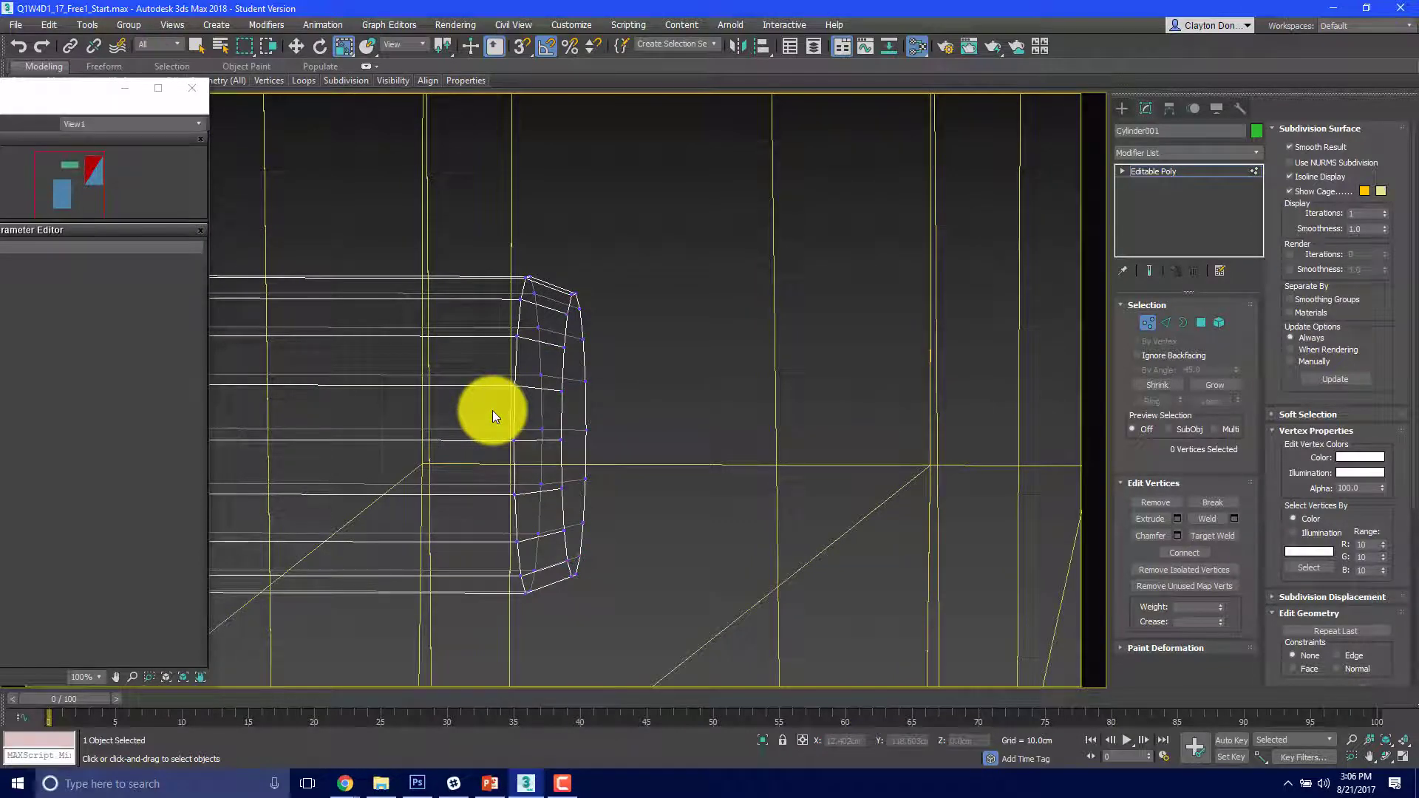
{"action": "key", "text": "4"}
{"action": "left_click", "coordinate": [512, 401]}
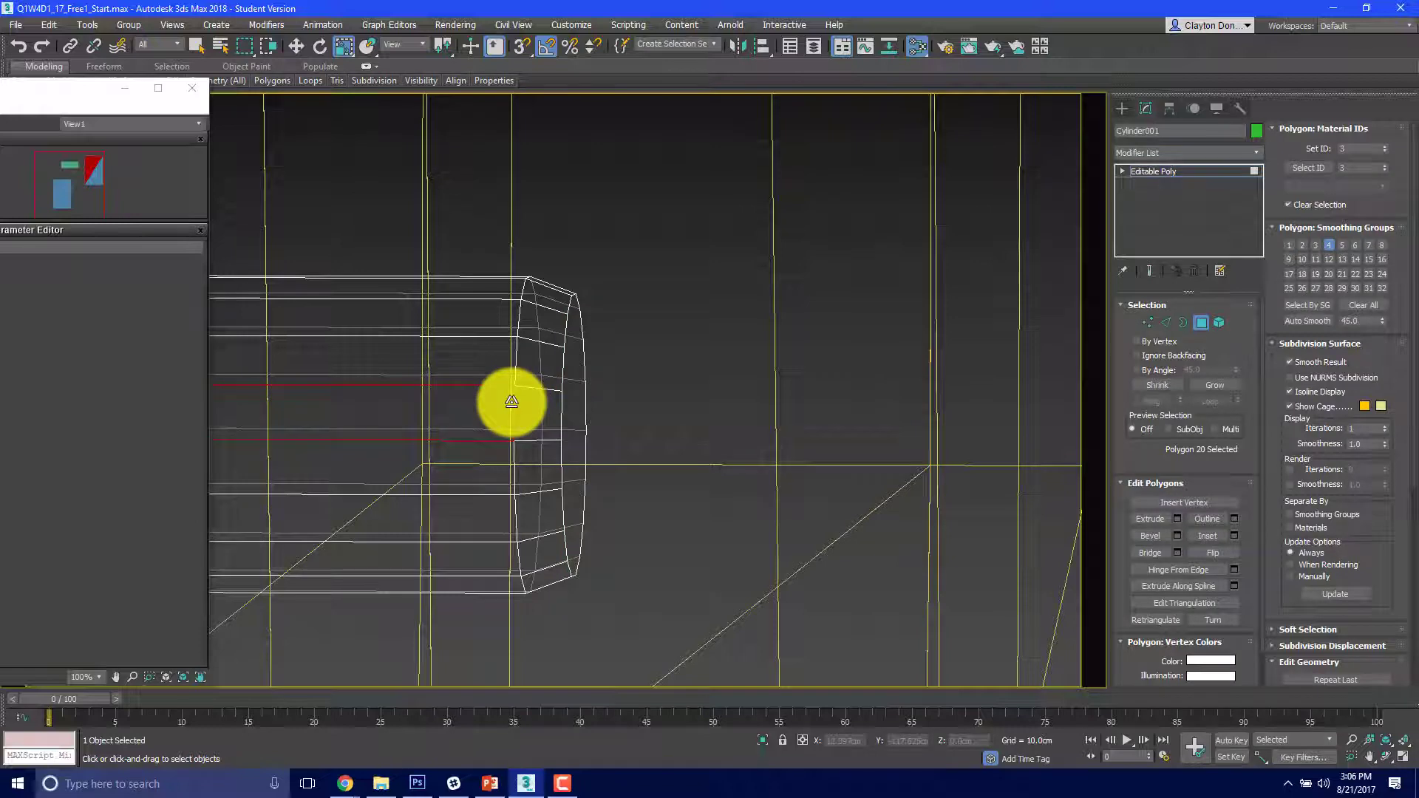
{"action": "left_click", "coordinate": [512, 361], "text": "shift"}
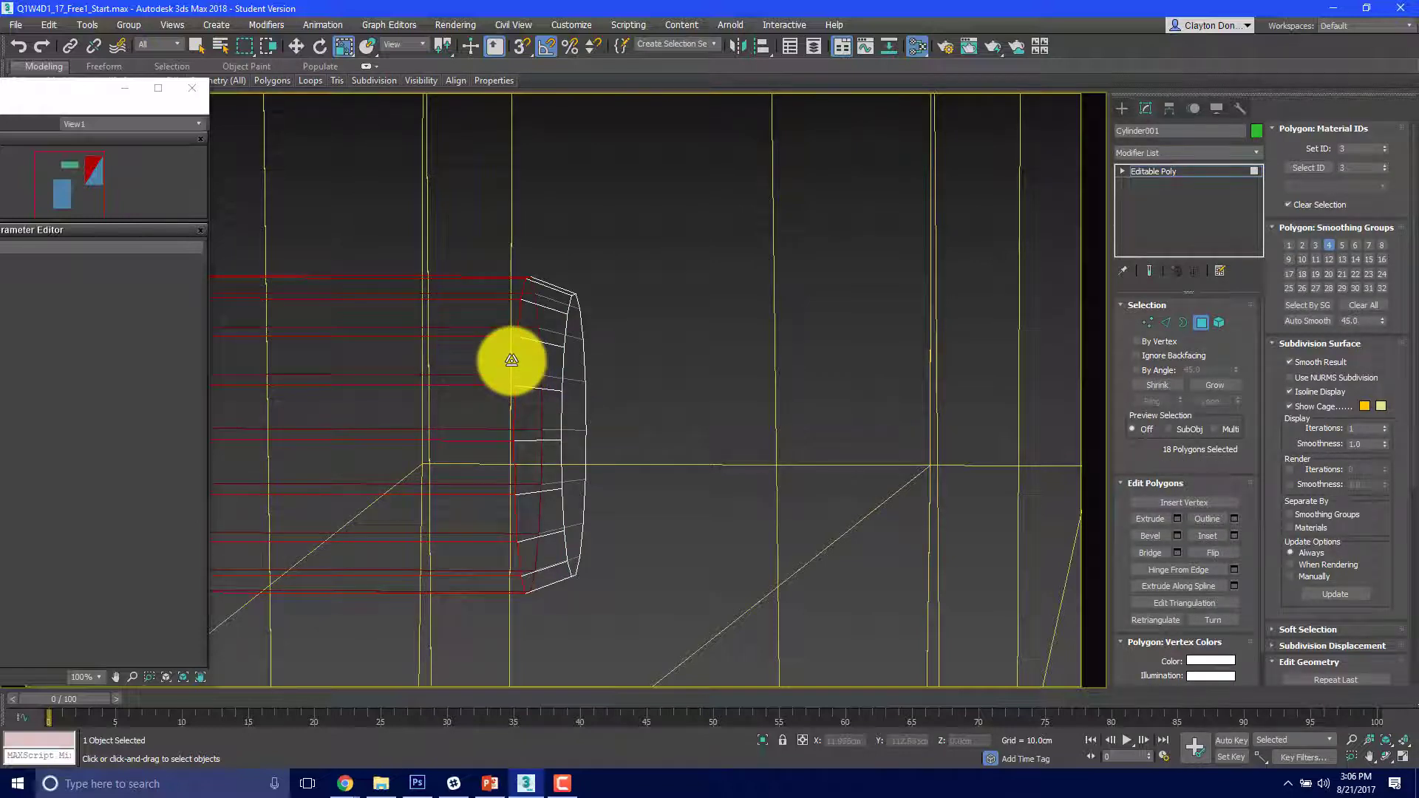
{"action": "key", "text": "F3"}
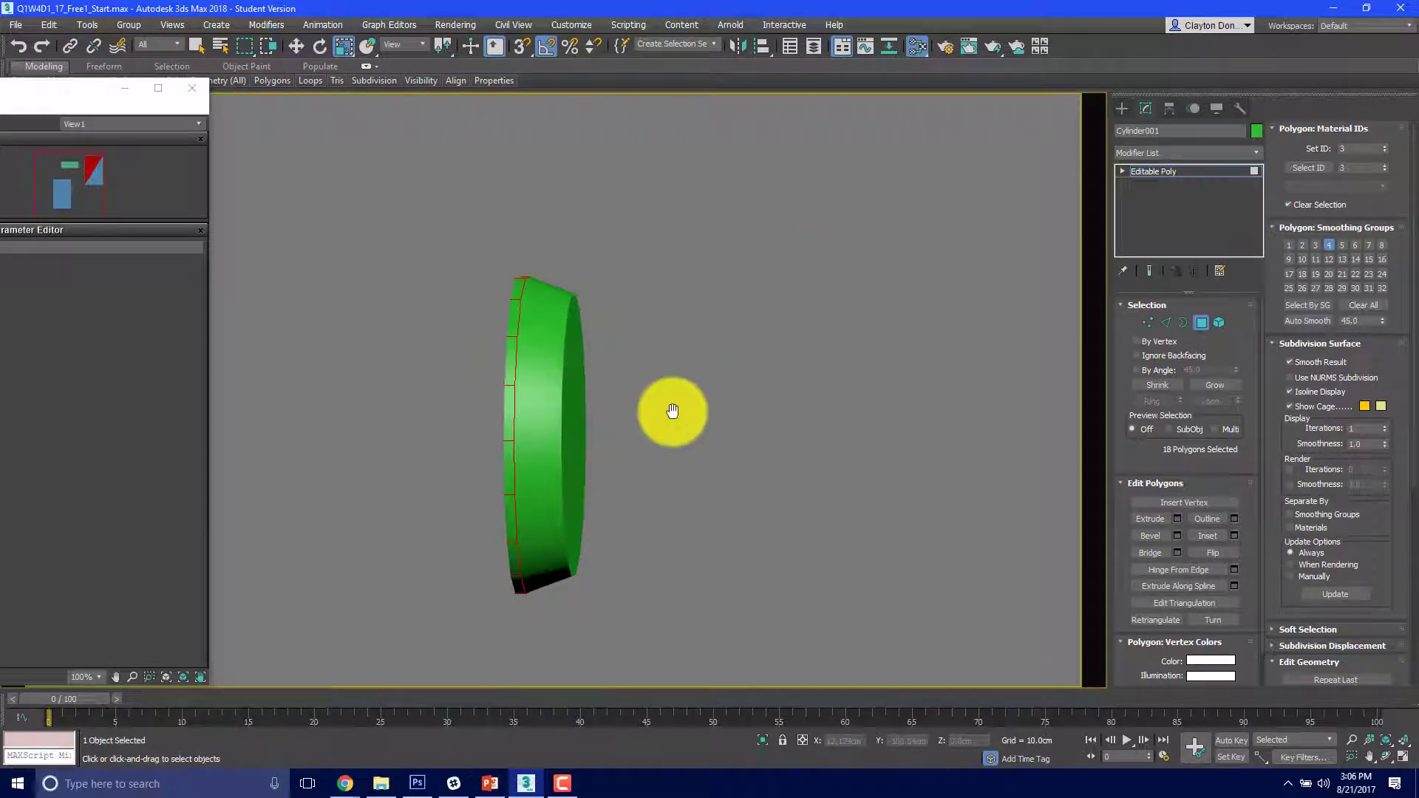
Step: Add the 07 - Default sample material to the Slate Material Editor's node view and rename it Mat_Gray
{"action": "middle_click_drag", "start_coordinate": [673, 411], "coordinate": [798, 434]}
{"action": "scroll", "coordinate": [795, 434], "scroll_direction": "down", "scroll_amount": 5}
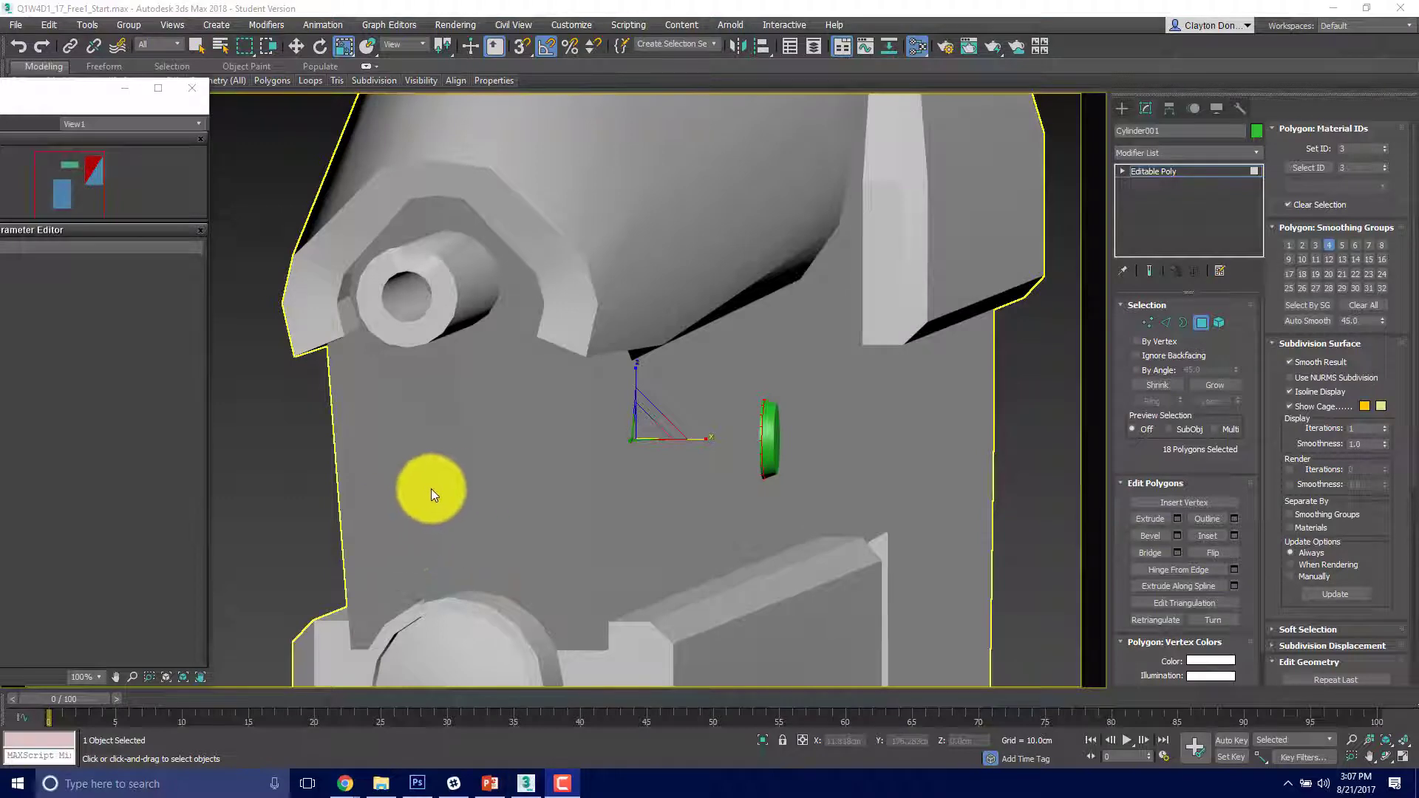
{"action": "middle_click_drag", "start_coordinate": [422, 474], "coordinate": [445, 428], "text": "alt"}
{"action": "scroll", "coordinate": [400, 476], "scroll_direction": "down", "scroll_amount": 5}
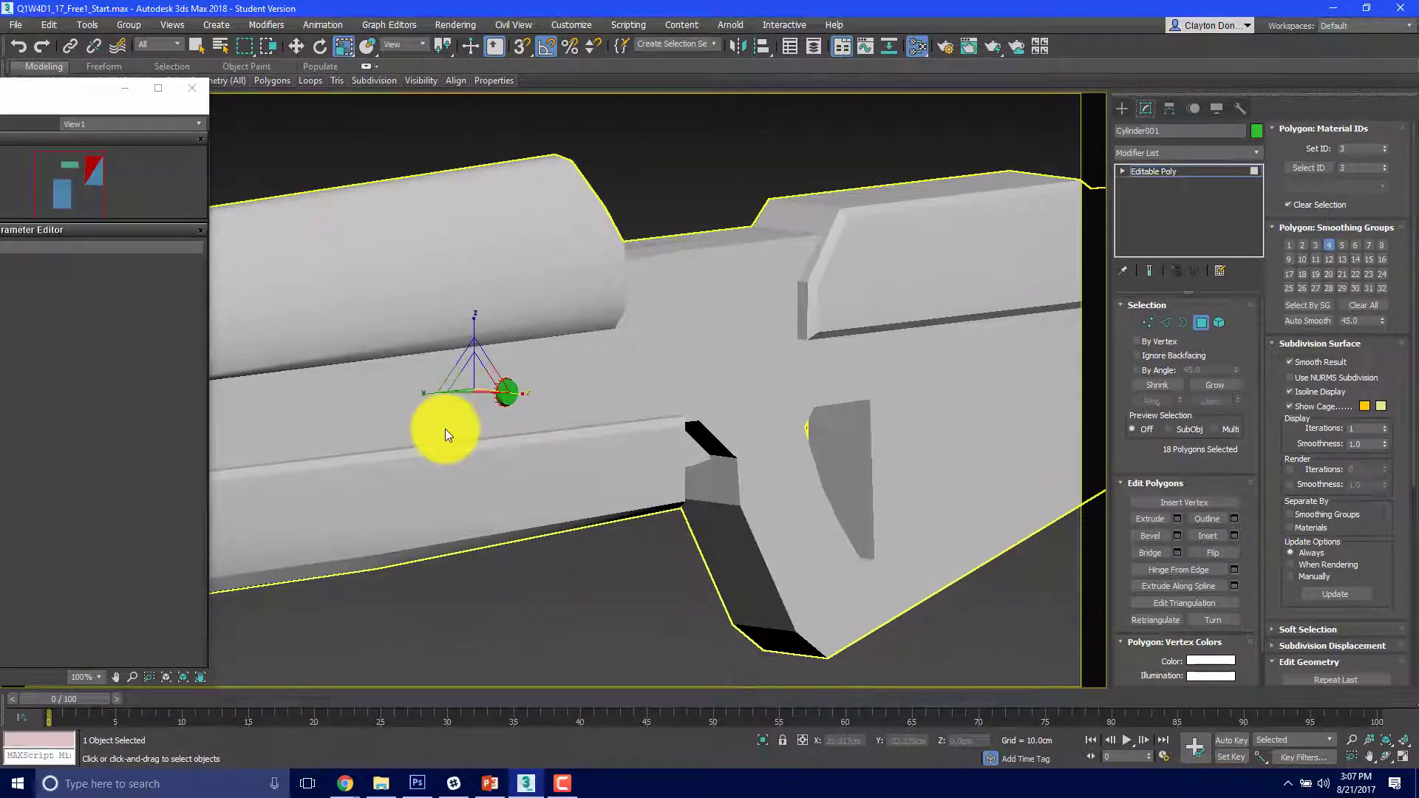
{"action": "key", "text": "m"}
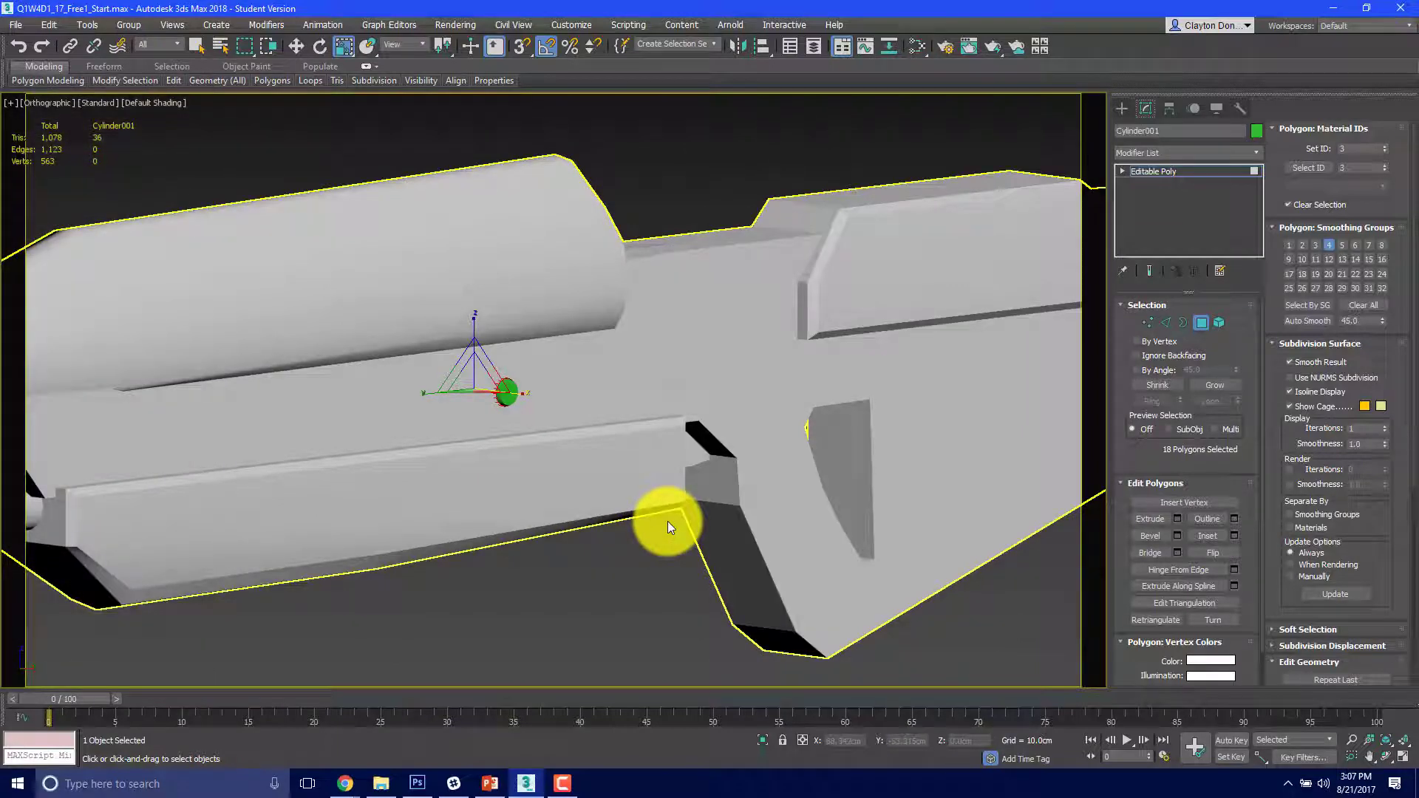
{"action": "key", "text": "m"}
{"action": "left_click_drag", "start_coordinate": [0, 88], "coordinate": [592, 61]}
{"action": "left_click_drag", "start_coordinate": [247, 556], "coordinate": [592, 282]}
{"action": "double_click", "coordinate": [592, 286]}
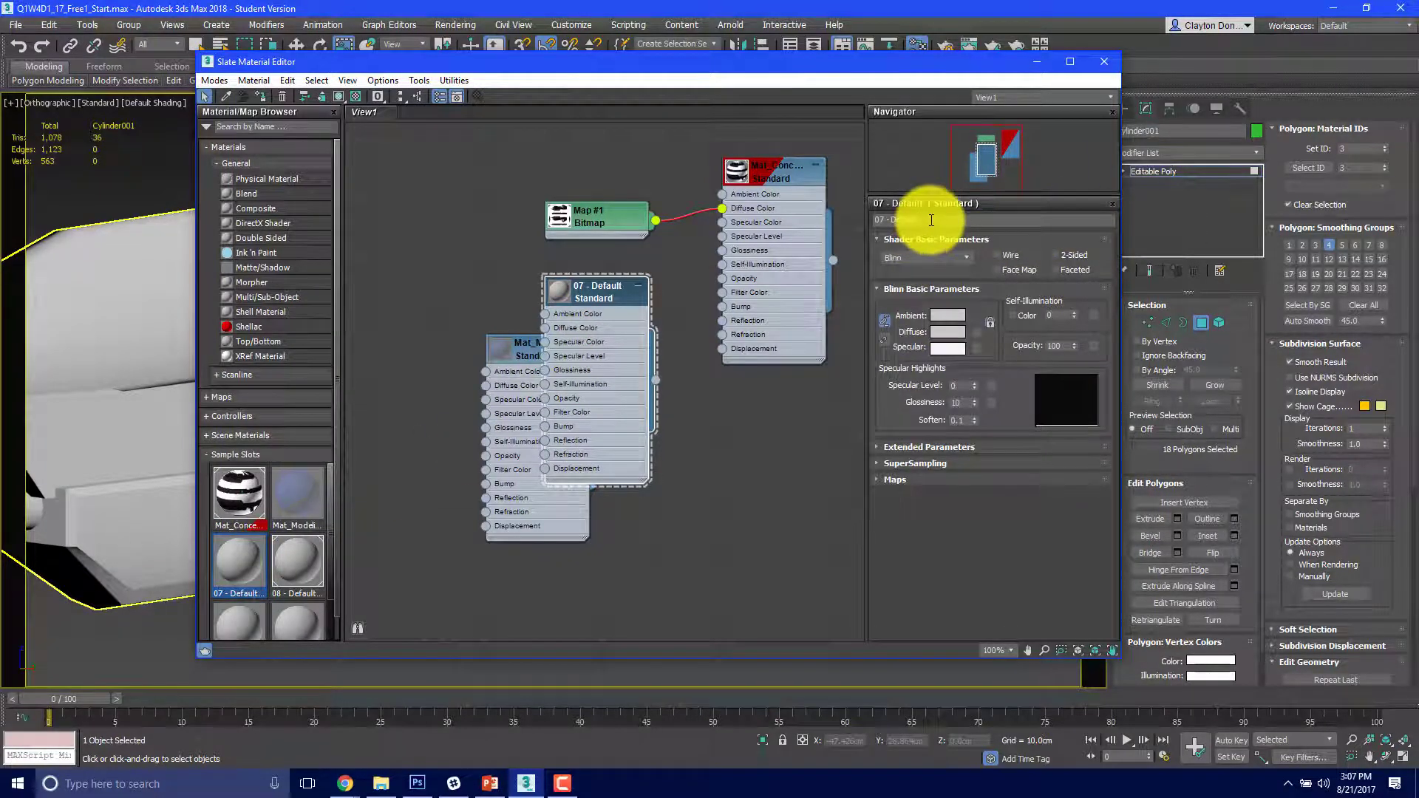
{"action": "left_click", "coordinate": [933, 219]}
{"action": "type", "text": "Mat_Gray"}
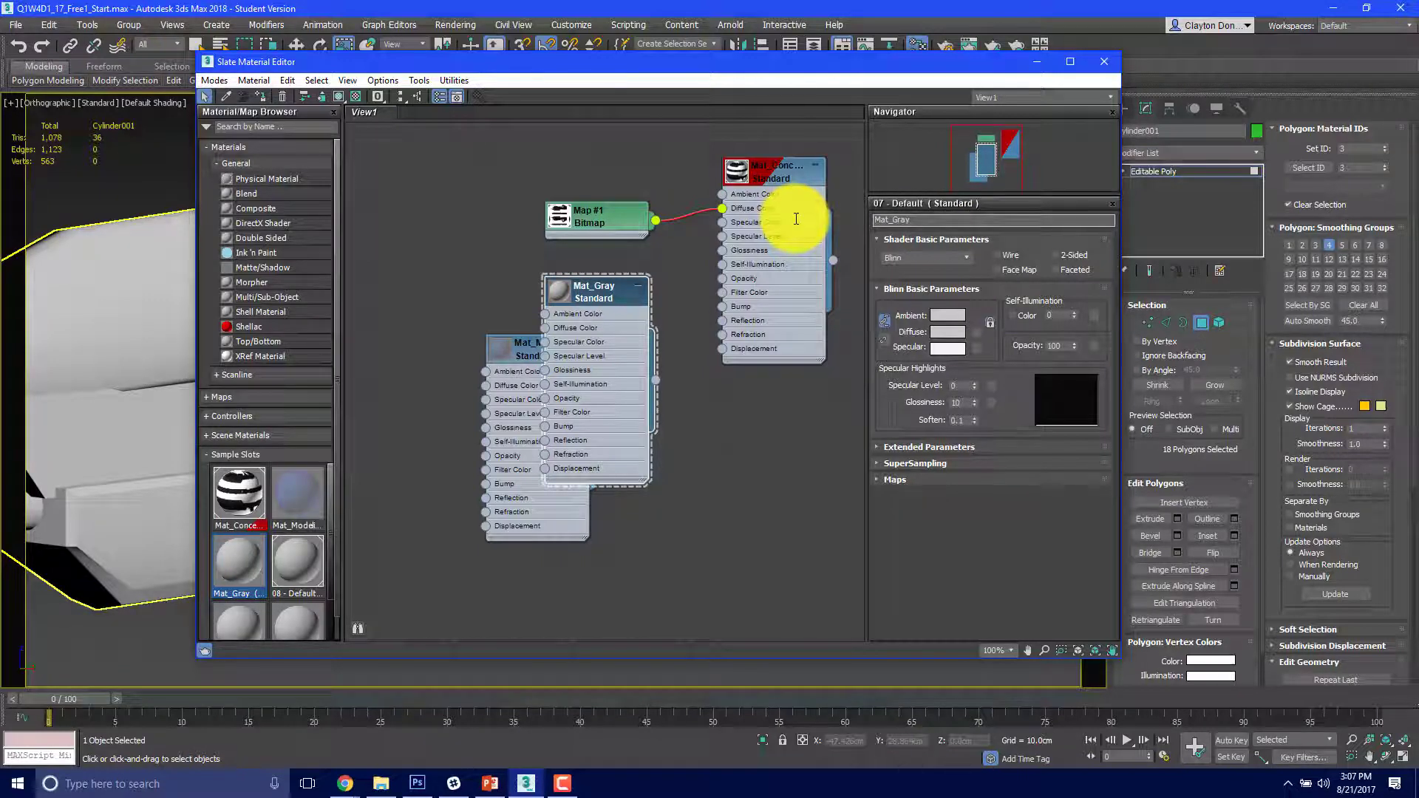
Step: Give Mat_Gray a dark gray diffuse color with value 44, specular level 17 and glossiness 15
{"action": "left_click", "coordinate": [947, 334]}
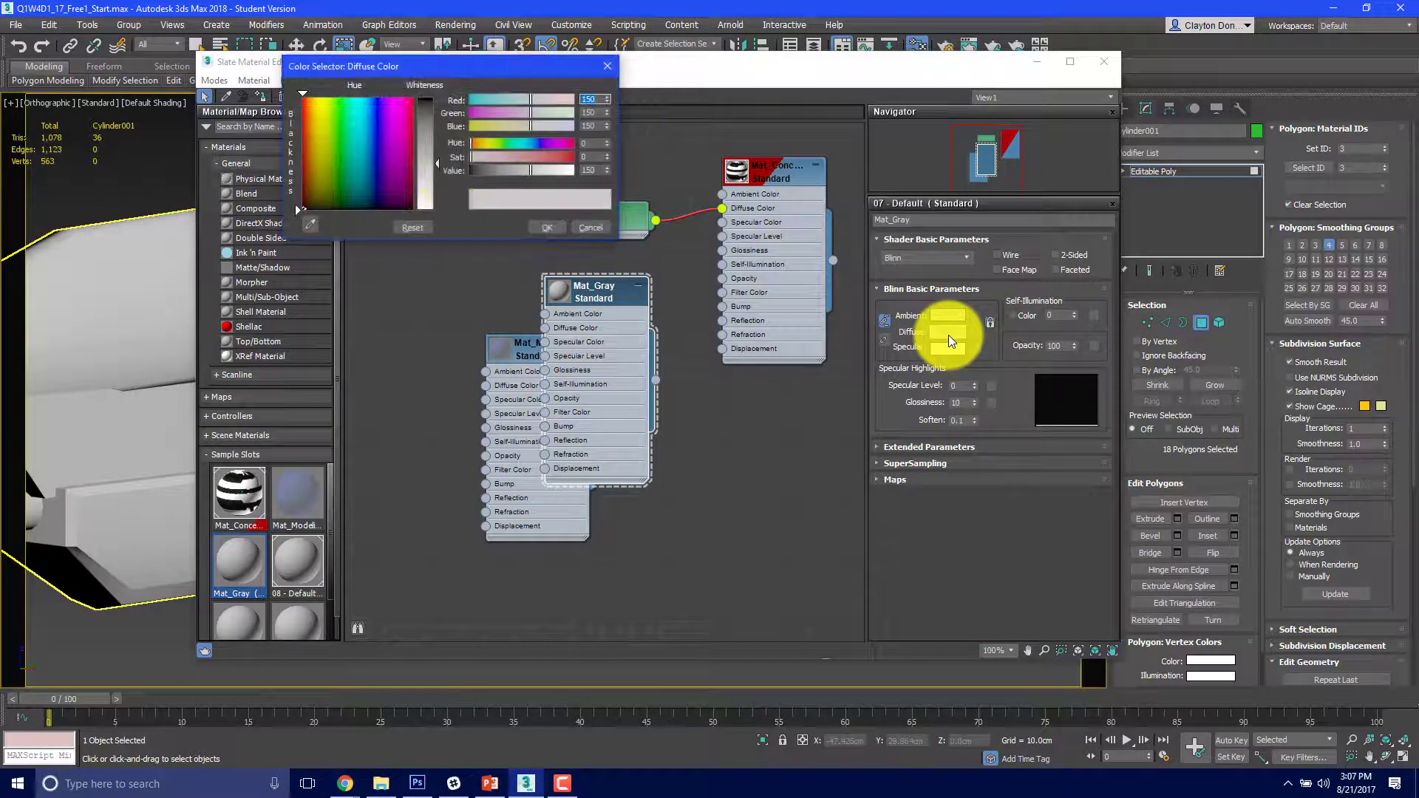
{"action": "left_click_drag", "start_coordinate": [435, 161], "coordinate": [435, 114]}
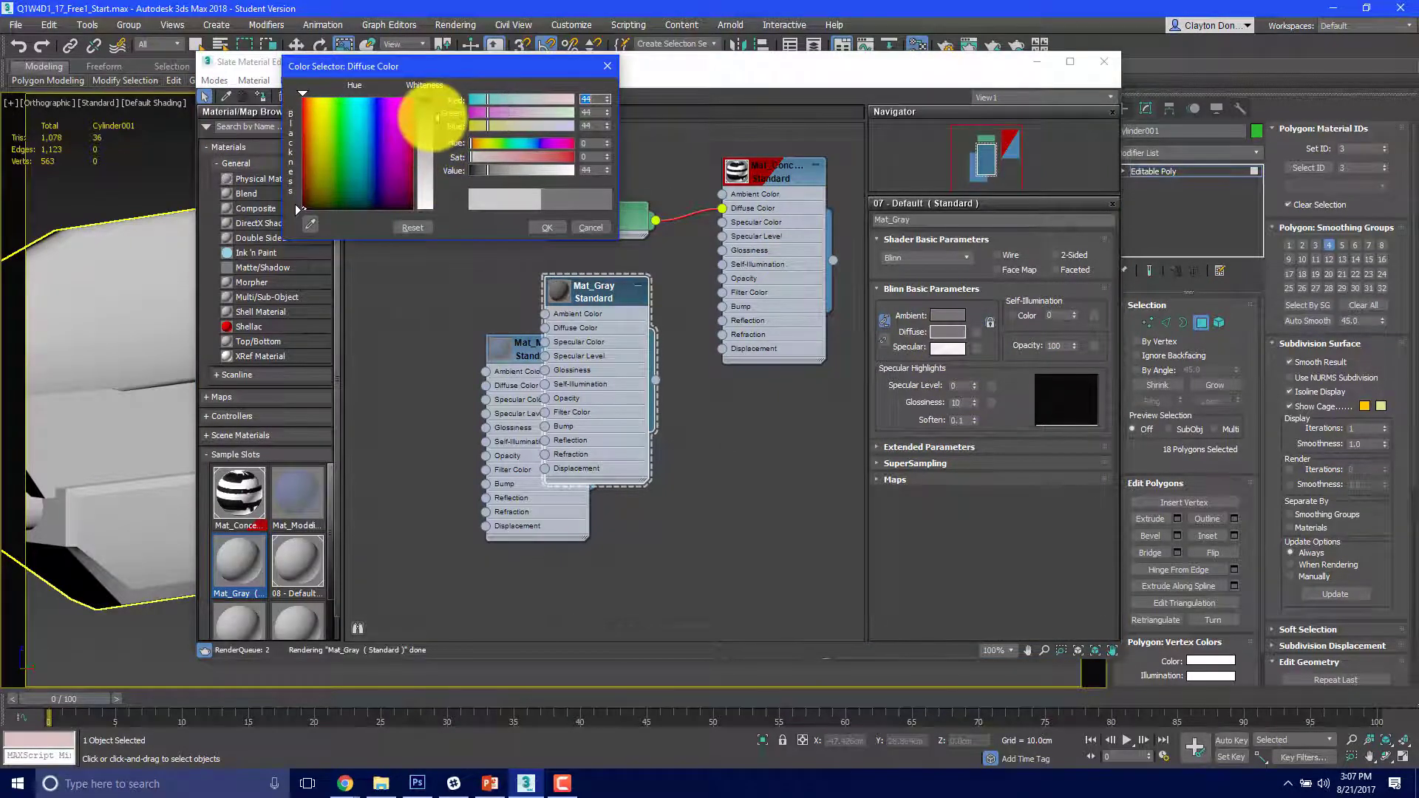
{"action": "left_click", "coordinate": [553, 229]}
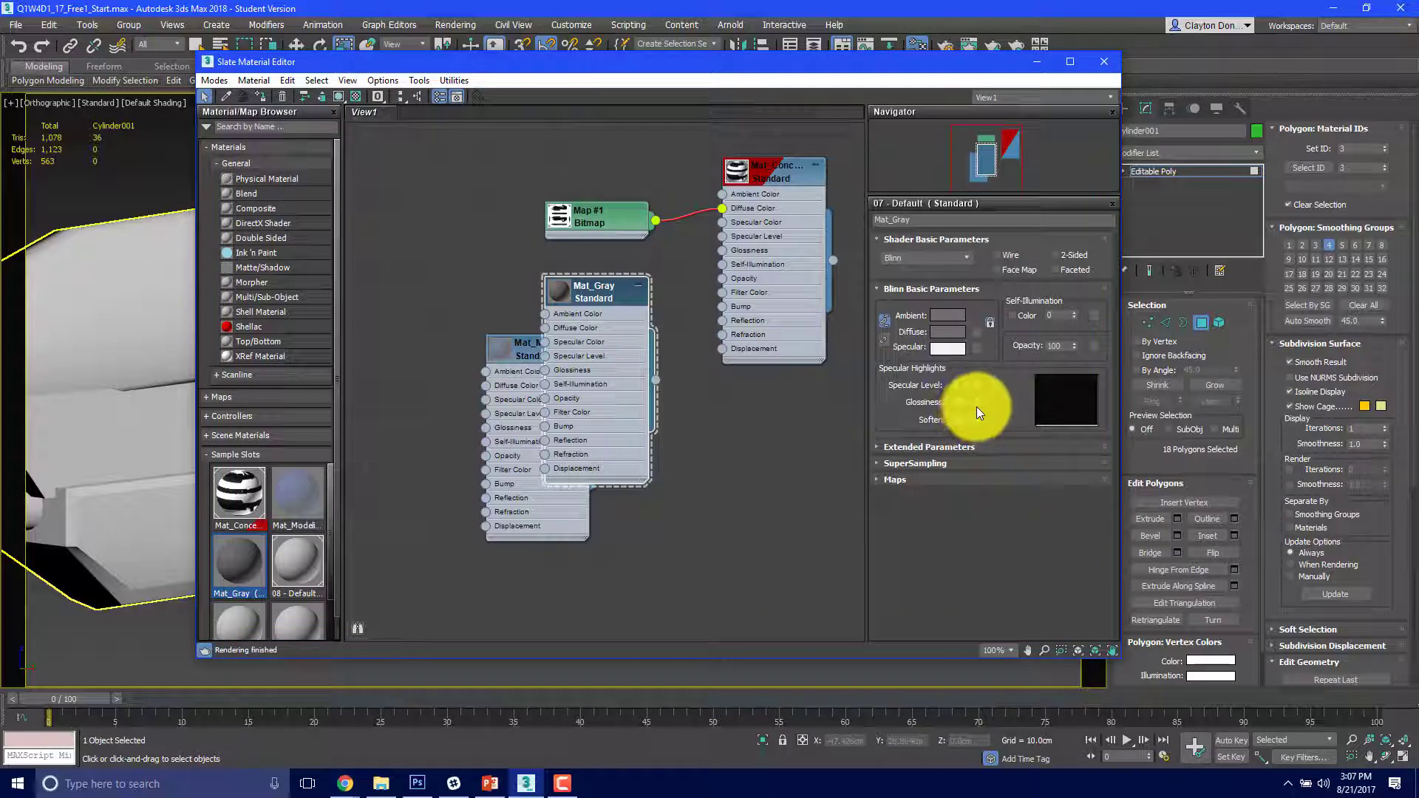
{"action": "left_click_drag", "start_coordinate": [974, 385], "coordinate": [975, 371]}
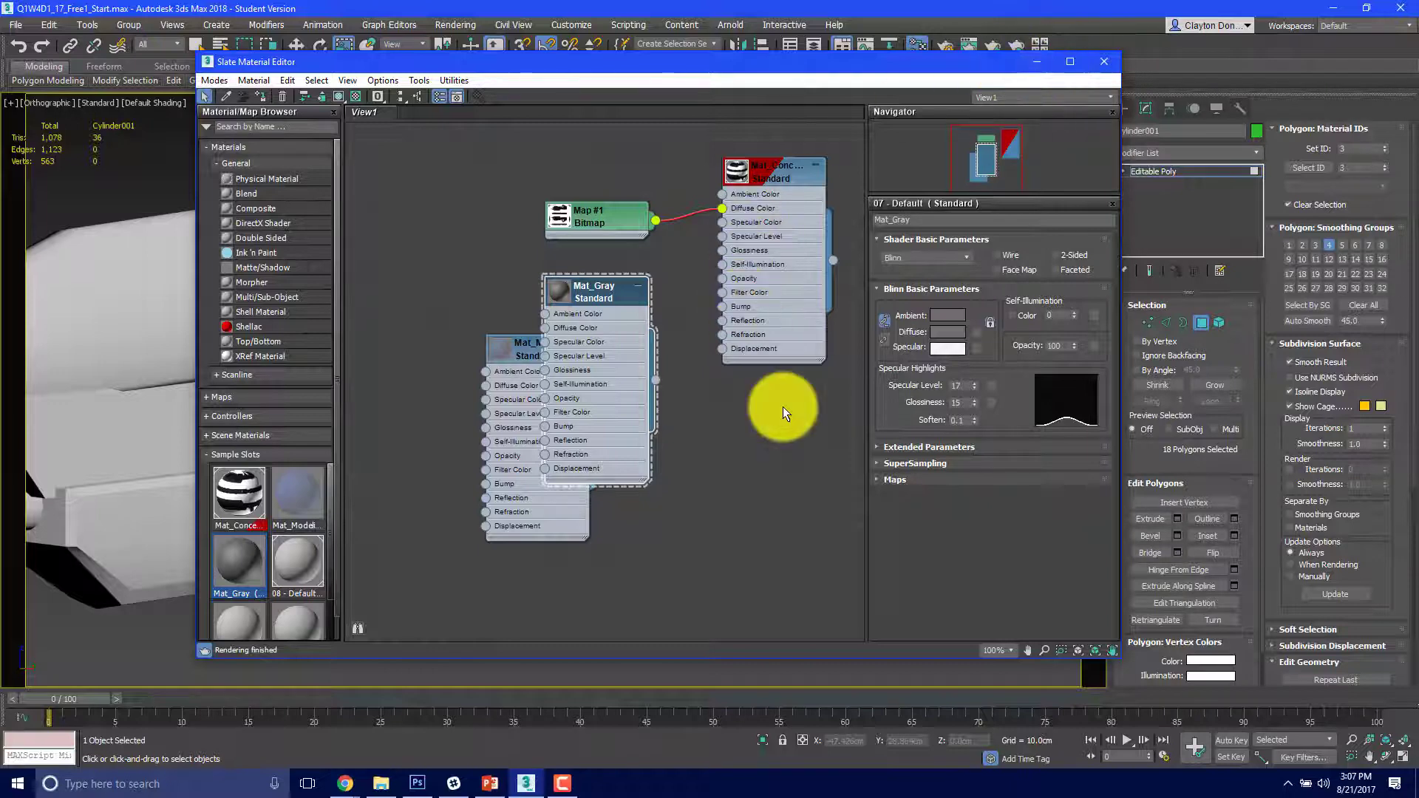
Step: Move the Mat_Gray node aside, add the 08 - Default sample material beside the other nodes and rename it Mat_Silver
{"action": "left_click_drag", "start_coordinate": [611, 288], "coordinate": [442, 207]}
{"action": "double_click", "coordinate": [295, 566]}
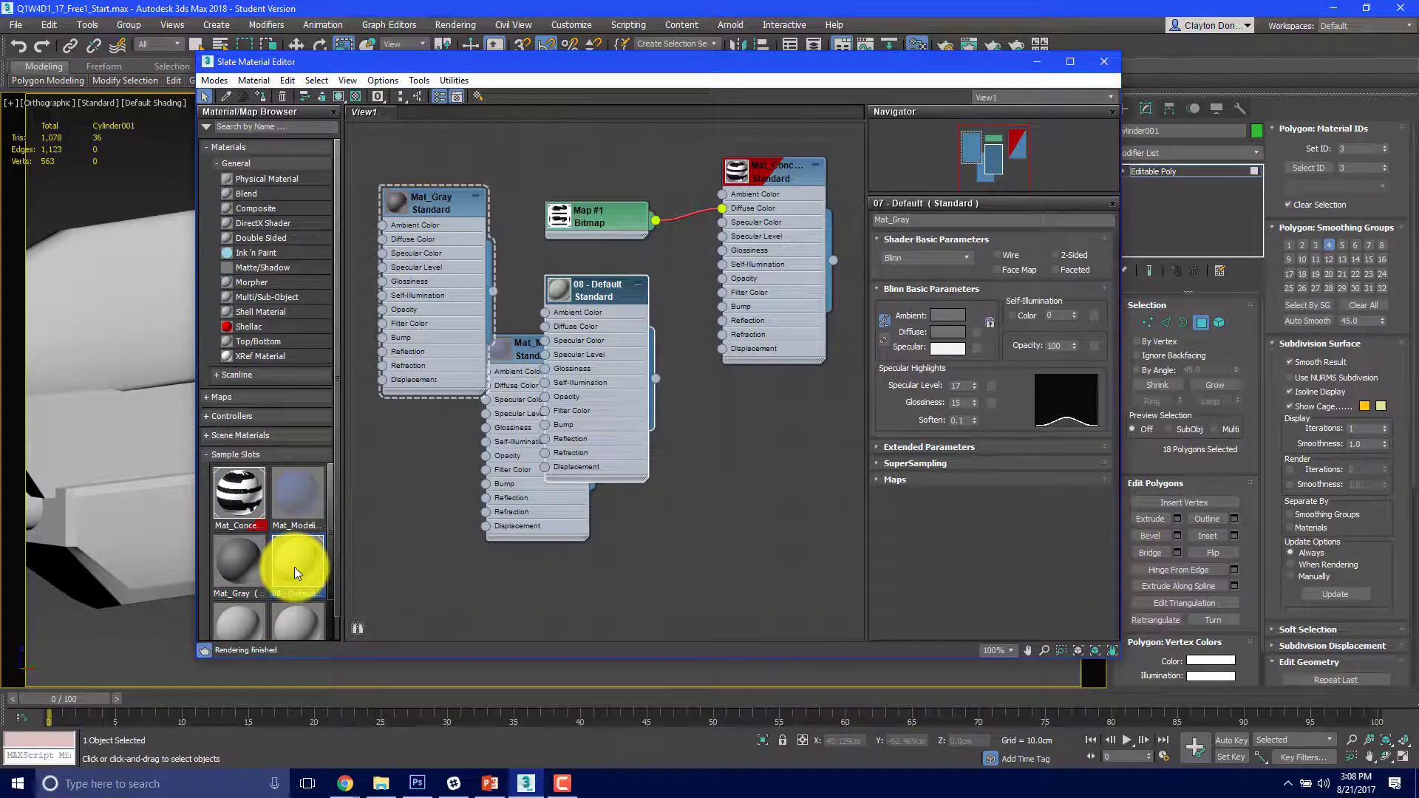
{"action": "left_click_drag", "start_coordinate": [610, 289], "coordinate": [738, 383]}
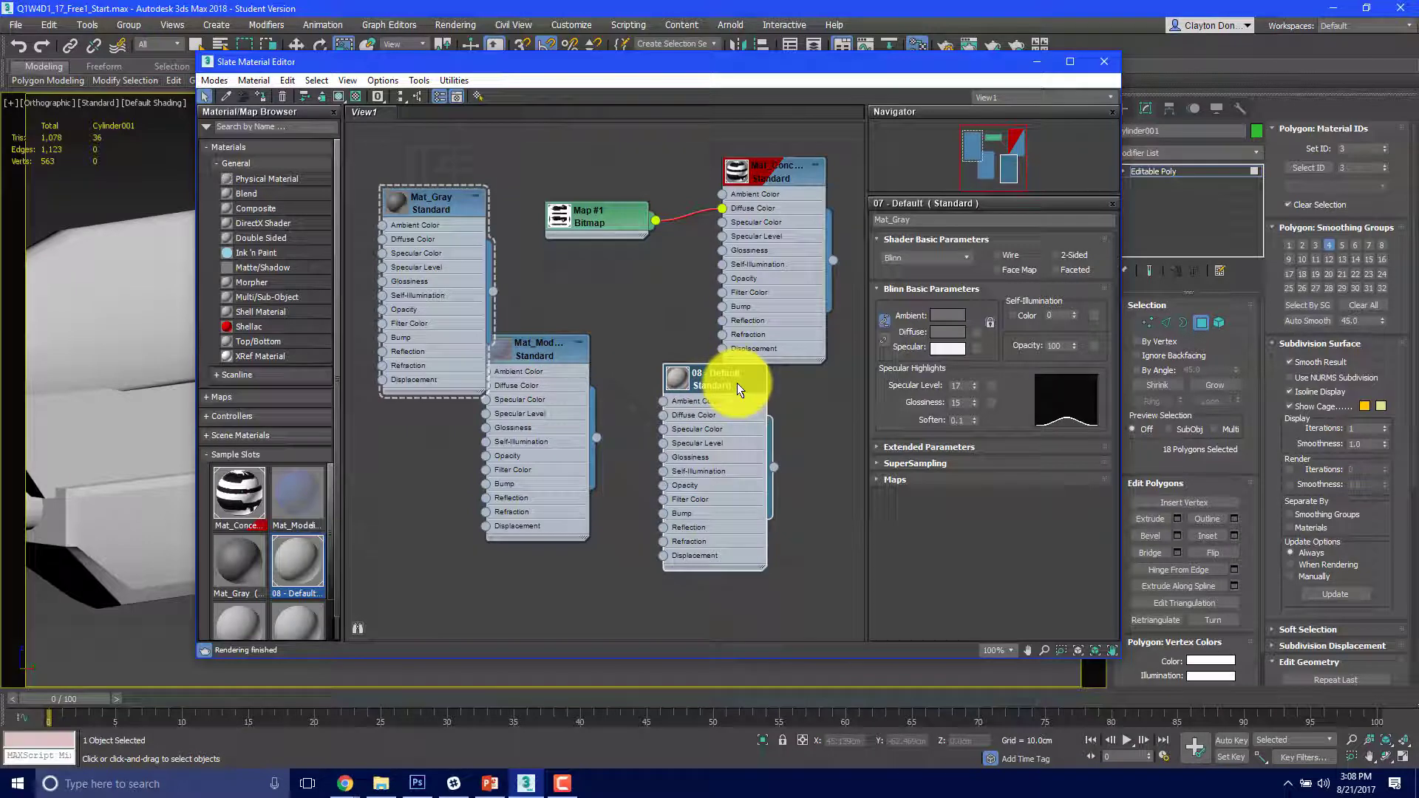
{"action": "right_click", "coordinate": [712, 374]}
{"action": "left_click", "coordinate": [738, 357]}
{"action": "double_click", "coordinate": [701, 378]}
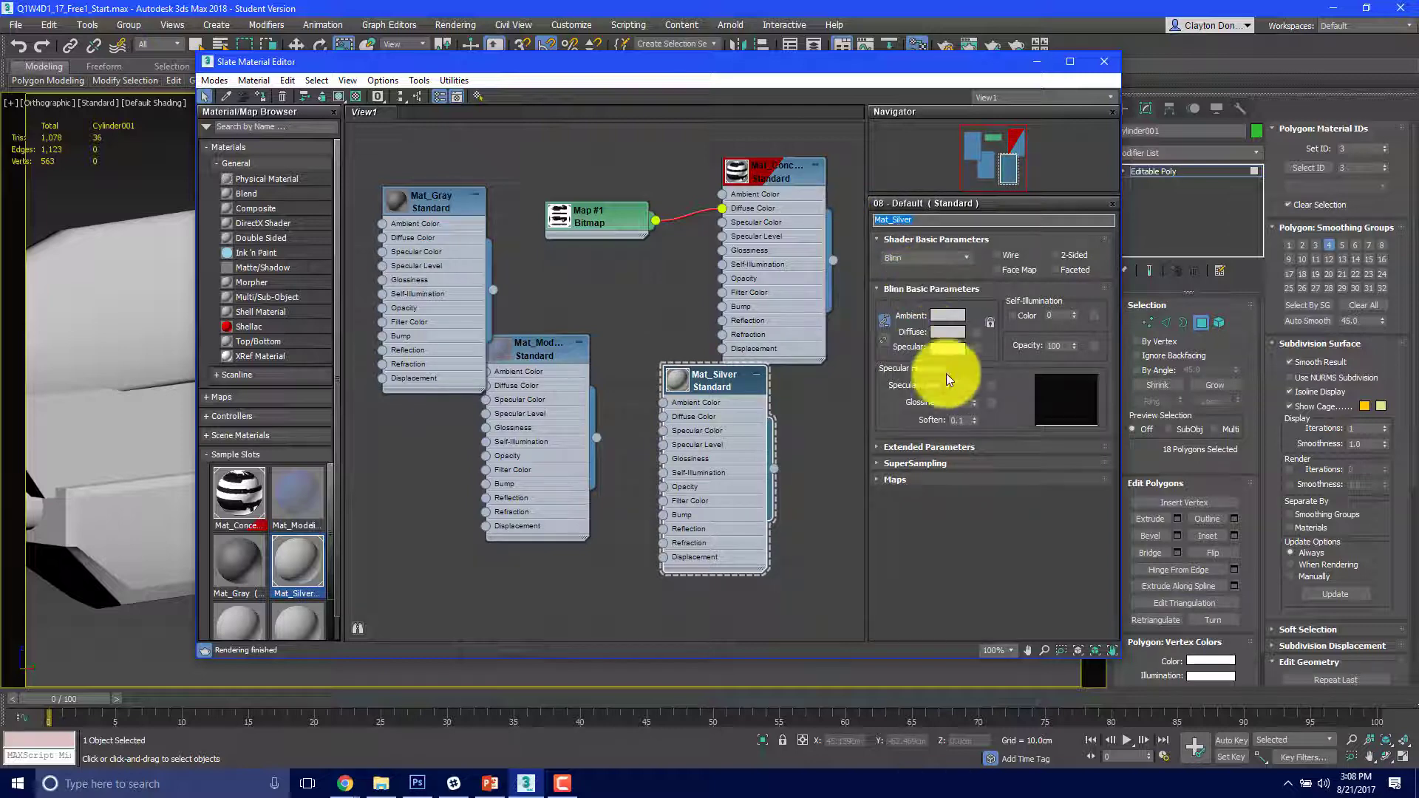
Step: Give Mat_Silver a light gray diffuse color, specular level 94 and glossiness 14
{"action": "left_click", "coordinate": [959, 335]}
{"action": "left_click_drag", "start_coordinate": [427, 152], "coordinate": [436, 174]}
{"action": "left_click", "coordinate": [551, 228]}
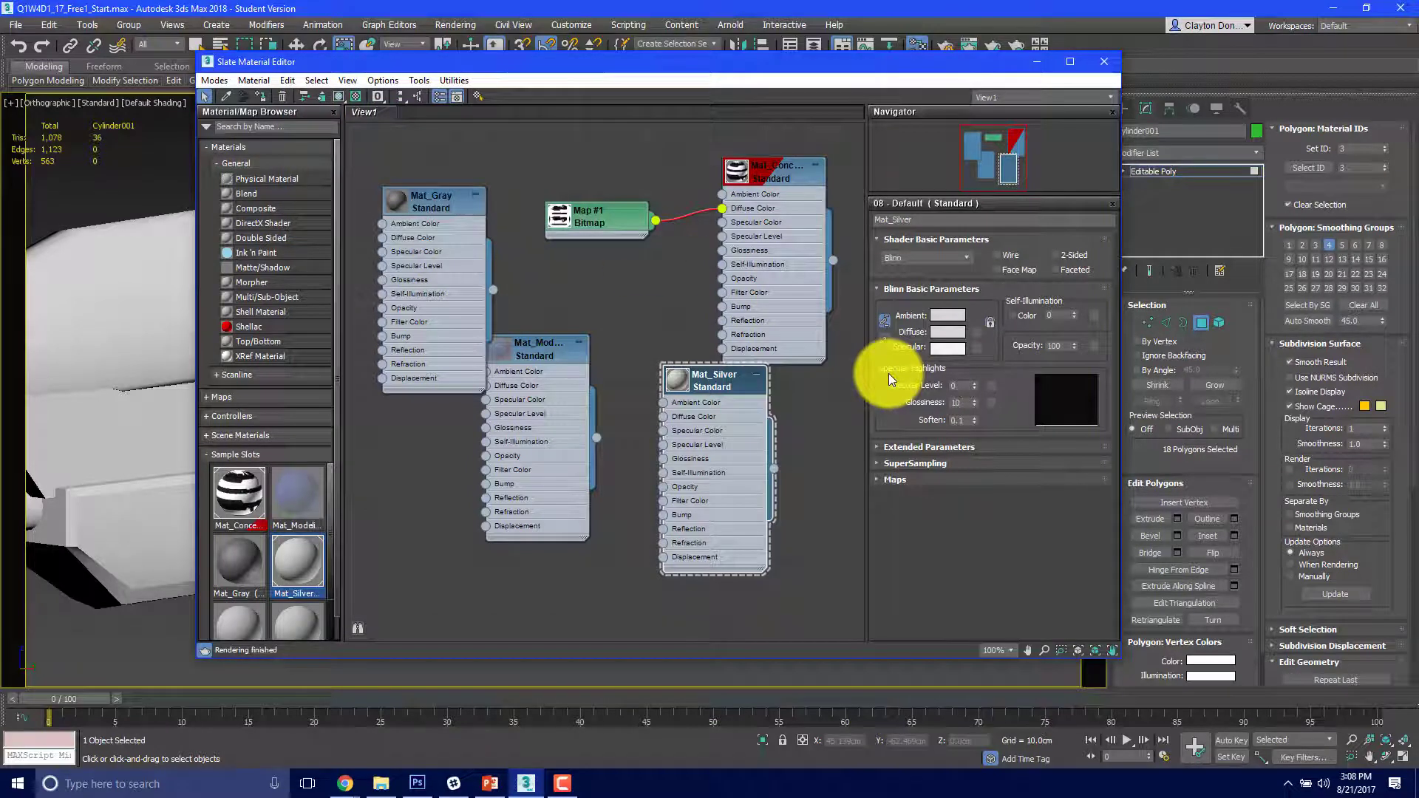
{"action": "left_click_drag", "start_coordinate": [975, 386], "coordinate": [980, 315]}
{"action": "mouse_move", "coordinate": [974, 399]}
{"action": "left_mouse_down"}
{"action": "mouse_move", "coordinate": [969, 370]}
{"action": "mouse_move", "coordinate": [984, 400]}
{"action": "left_mouse_up"}
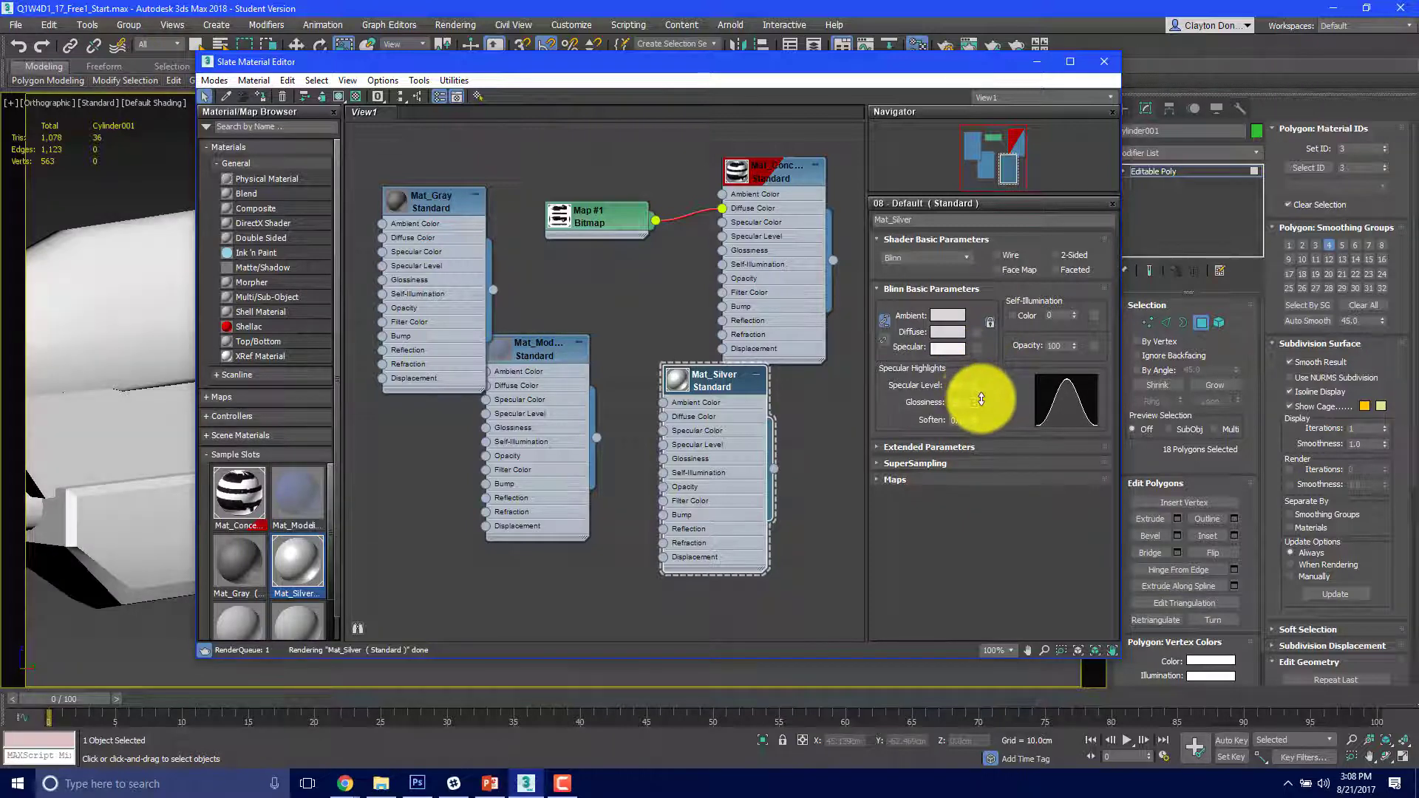
Step: Spread out the Mat_Silver and modeling material nodes and add the 13 - Default sample material in free space near them
{"action": "left_click_drag", "start_coordinate": [731, 387], "coordinate": [697, 421]}
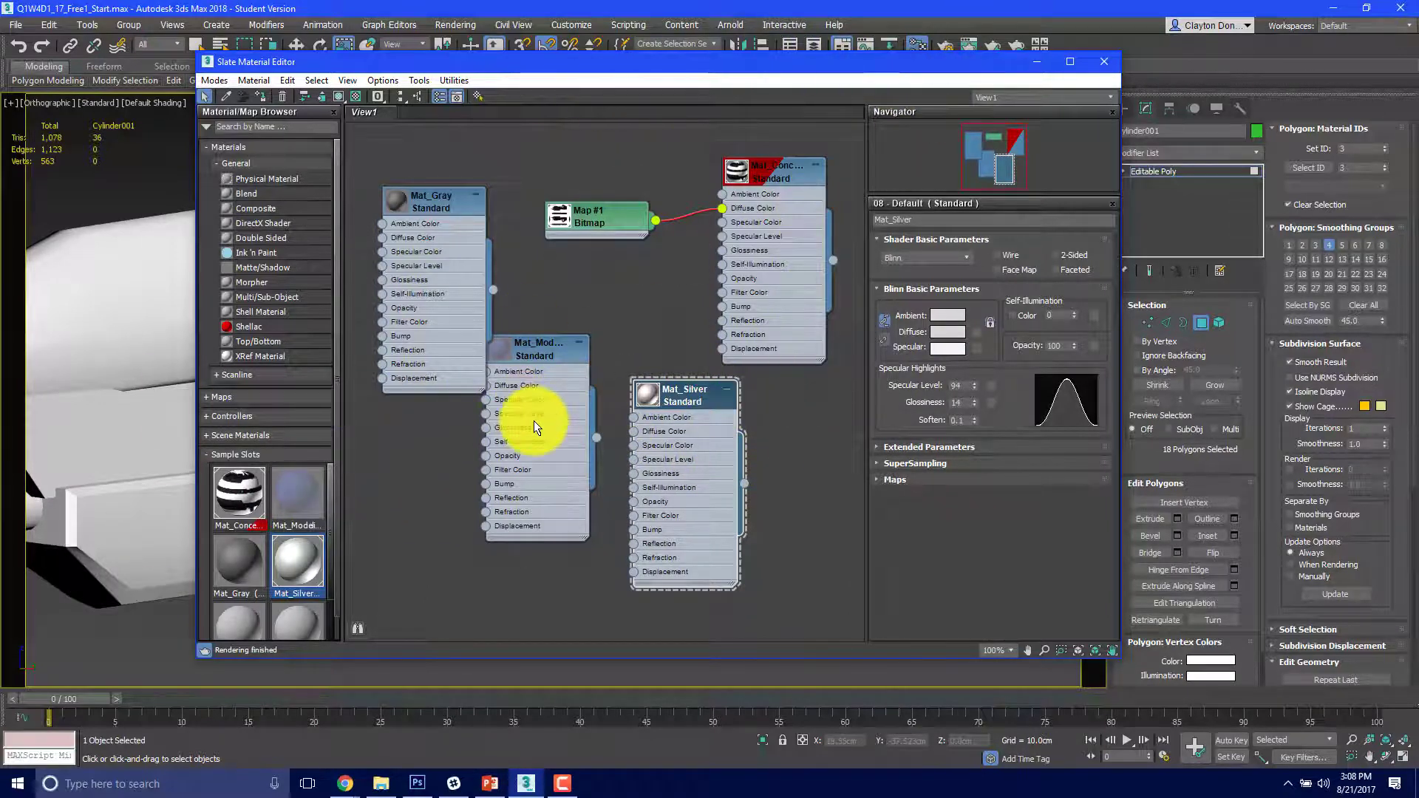
{"action": "left_click_drag", "start_coordinate": [566, 363], "coordinate": [609, 306]}
{"action": "double_click", "coordinate": [234, 624]}
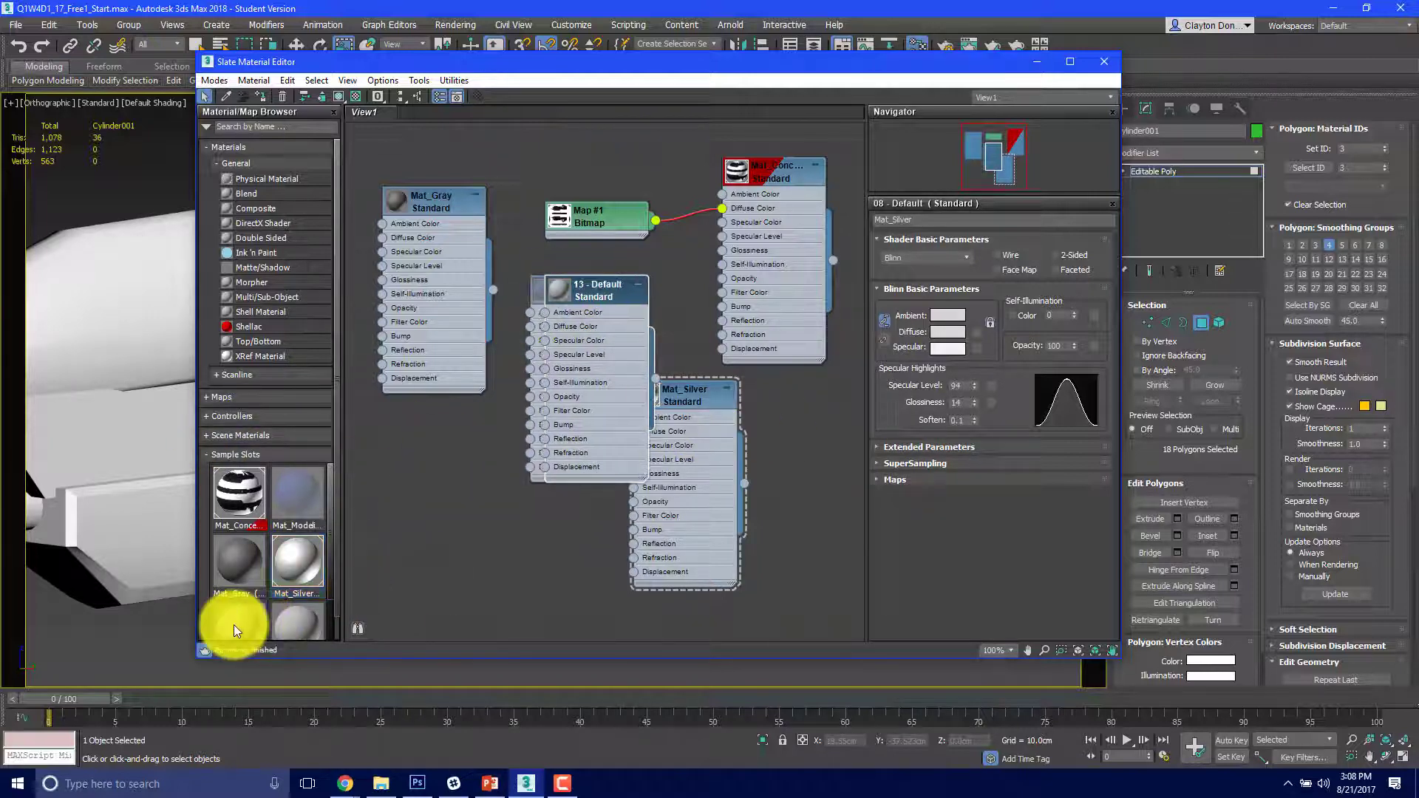
{"action": "left_click_drag", "start_coordinate": [600, 289], "coordinate": [492, 435]}
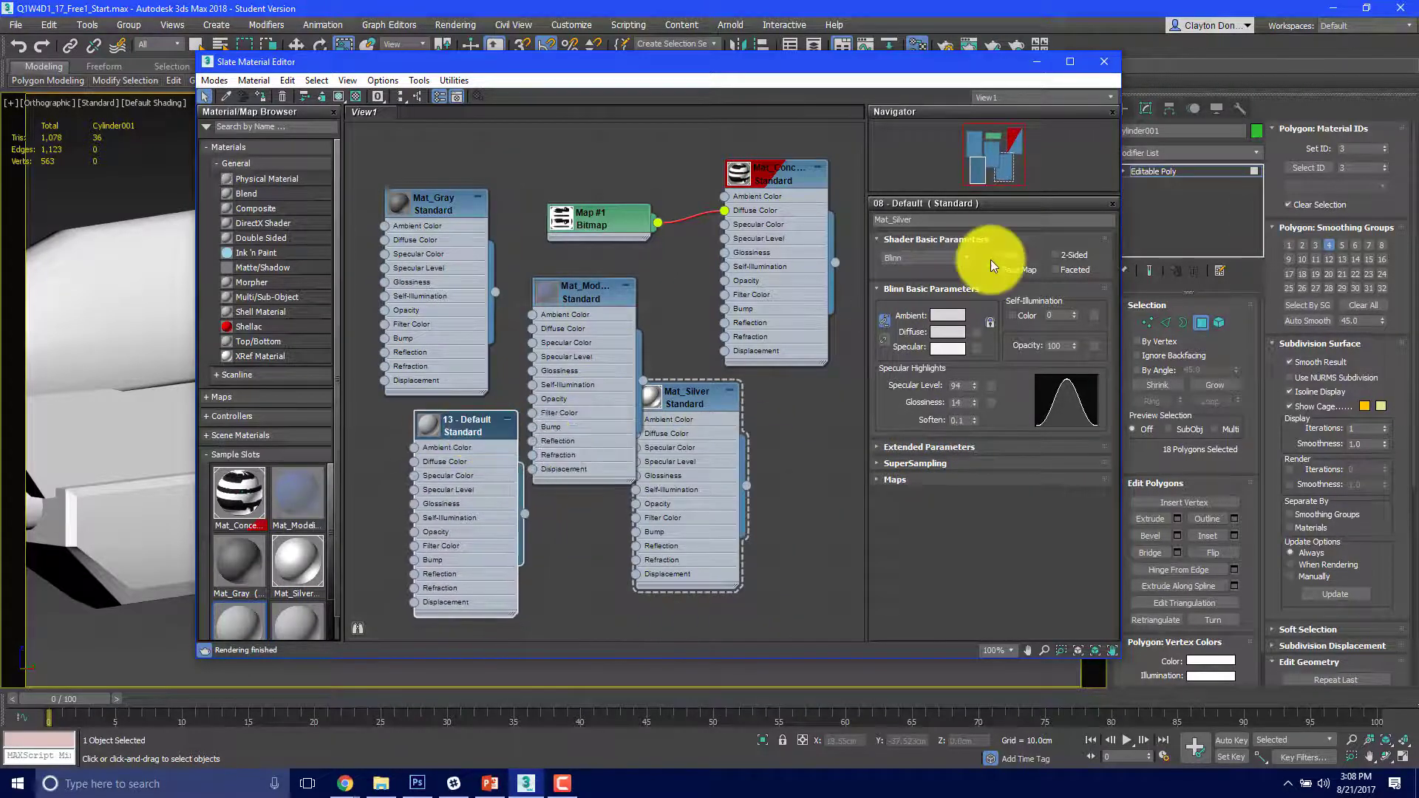
Step: Rename the 13 - Default material Mat_Black
{"action": "left_click", "coordinate": [1006, 221]}
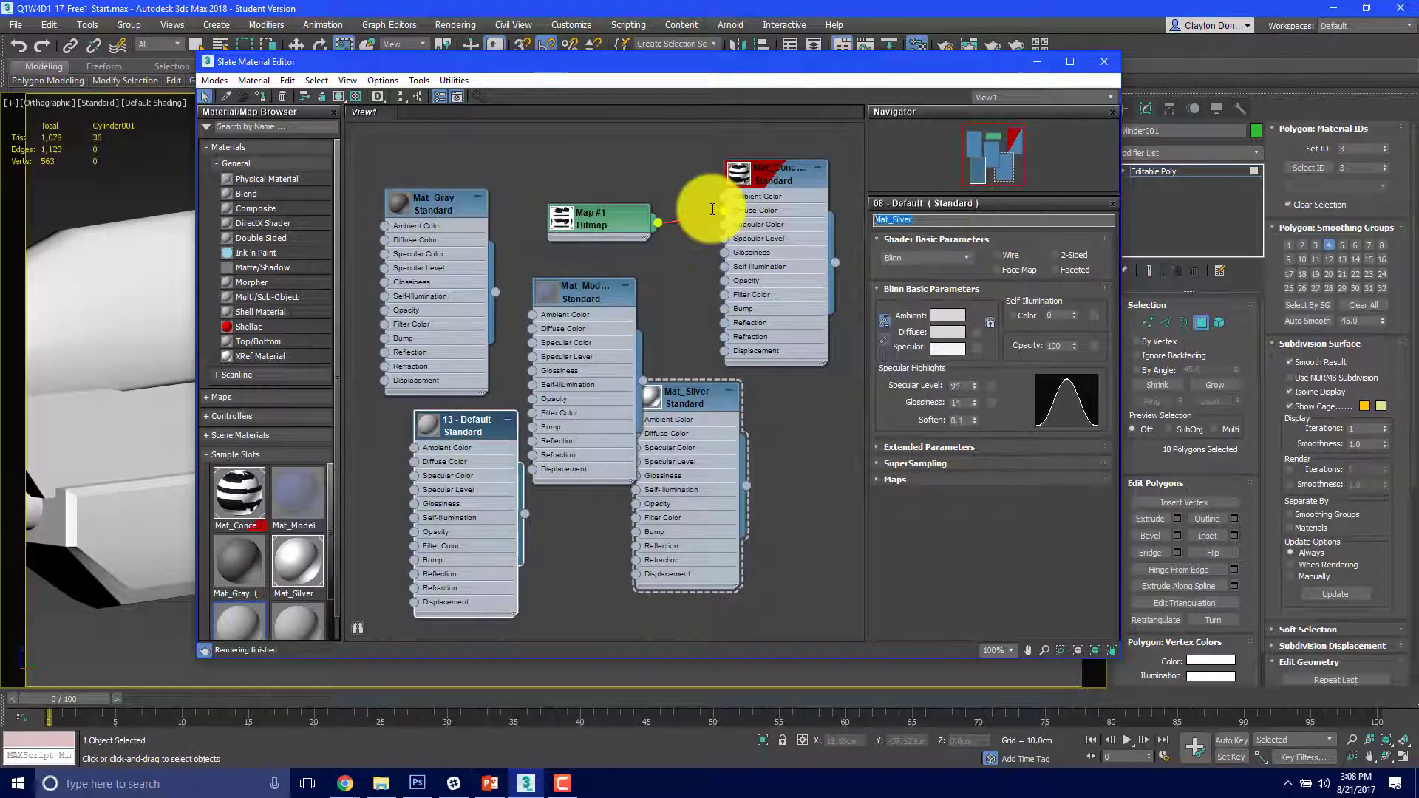
{"action": "left_click", "coordinate": [481, 420]}
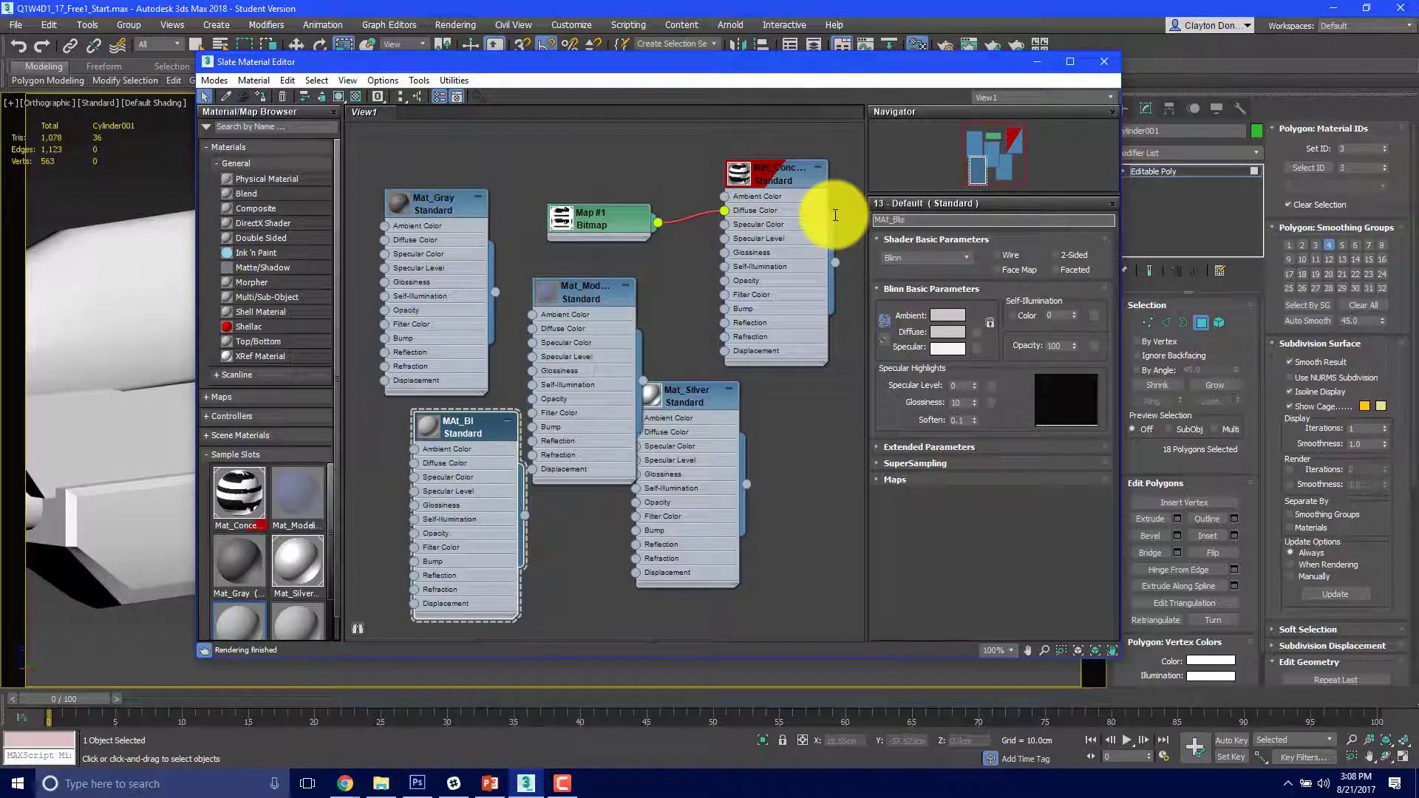
{"action": "scroll", "coordinate": [835, 215], "scroll_direction": "up", "scroll_amount": 1}
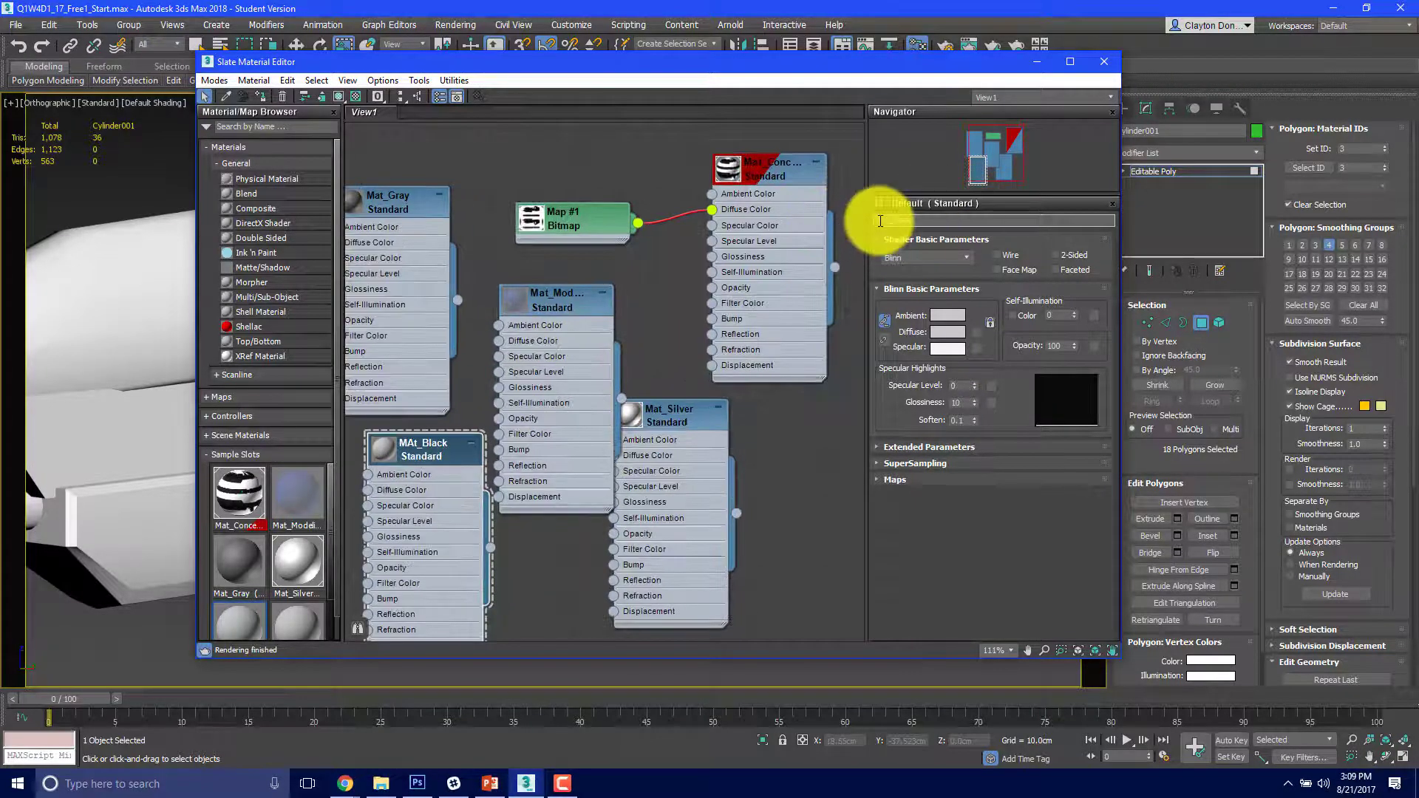
{"action": "left_click_drag", "start_coordinate": [881, 217], "coordinate": [887, 219]}
{"action": "type", "text": "at_Black"}
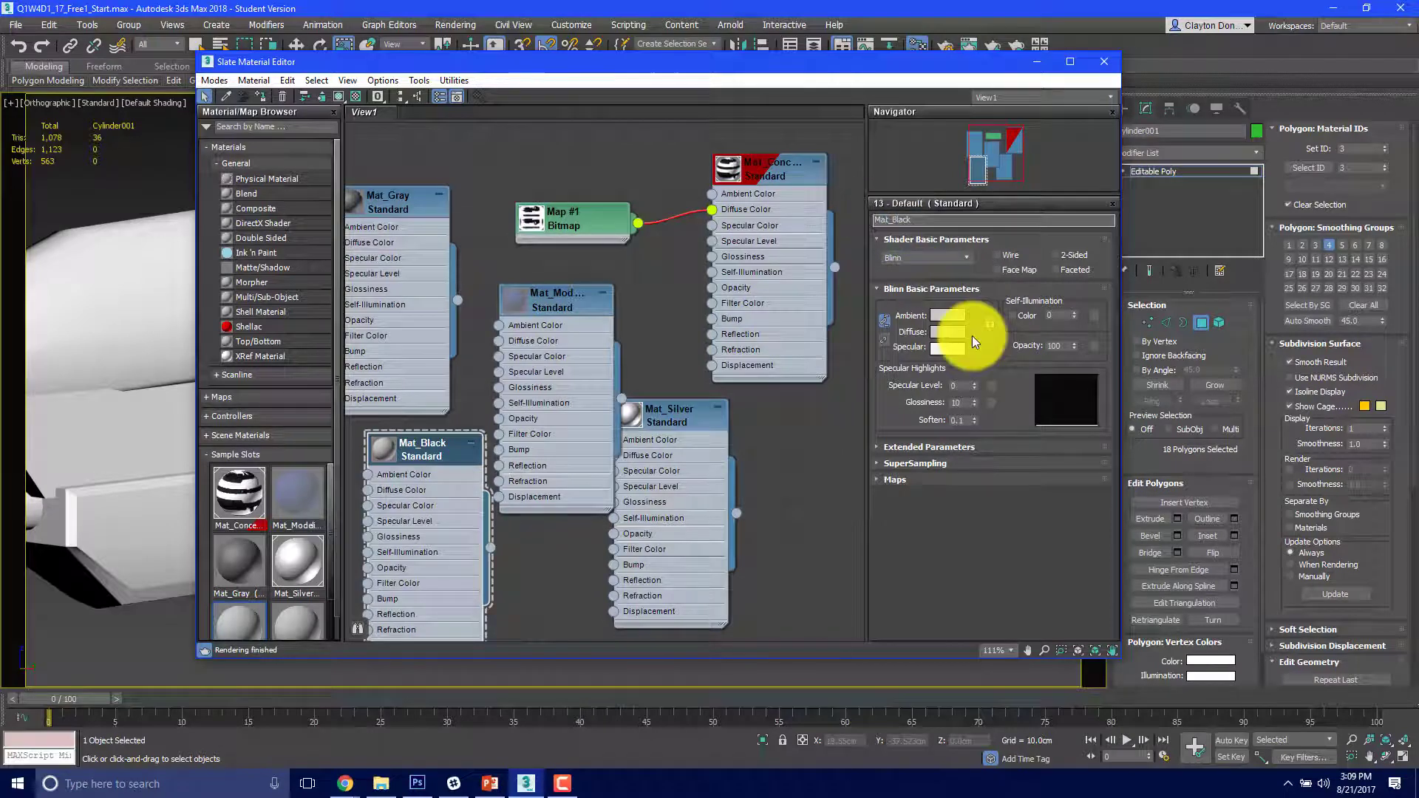
Step: Give Mat_Black a near-black diffuse color, specular level 12, glossiness 0 and soften 0.9
{"action": "left_click", "coordinate": [947, 332]}
{"action": "left_click_drag", "start_coordinate": [478, 170], "coordinate": [470, 170]}
{"action": "left_click", "coordinate": [438, 100]}
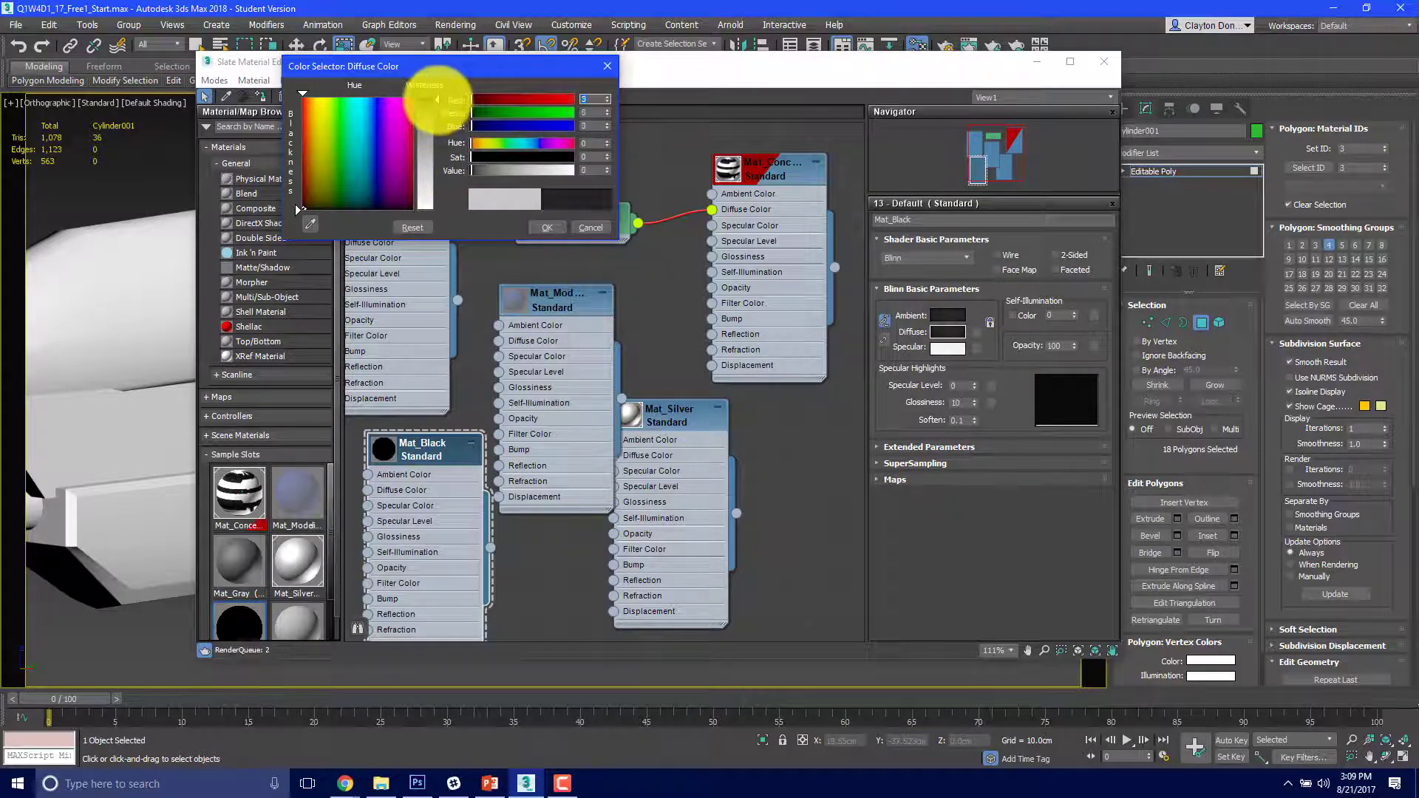
{"action": "left_click", "coordinate": [556, 228]}
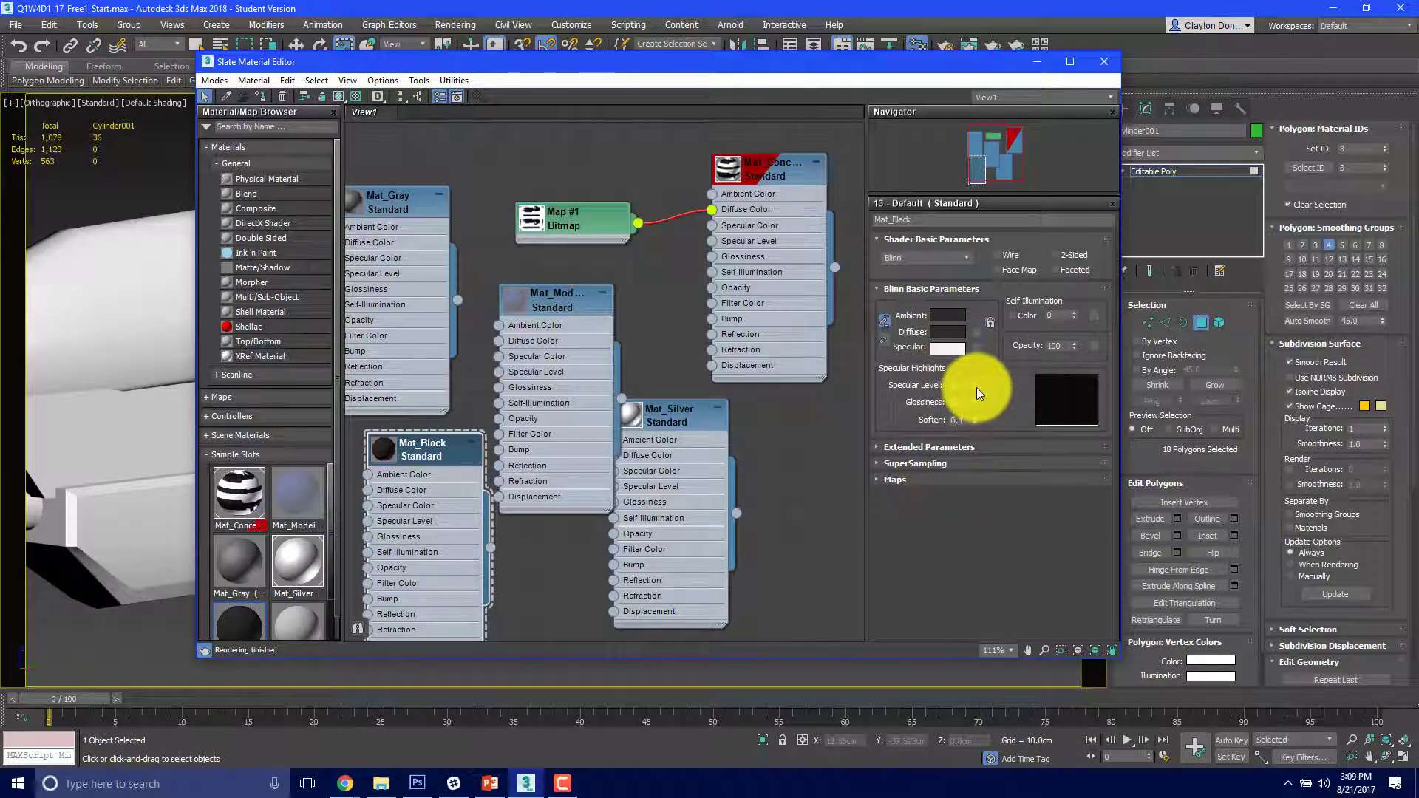
{"action": "left_click_drag", "start_coordinate": [975, 420], "coordinate": [976, 375]}
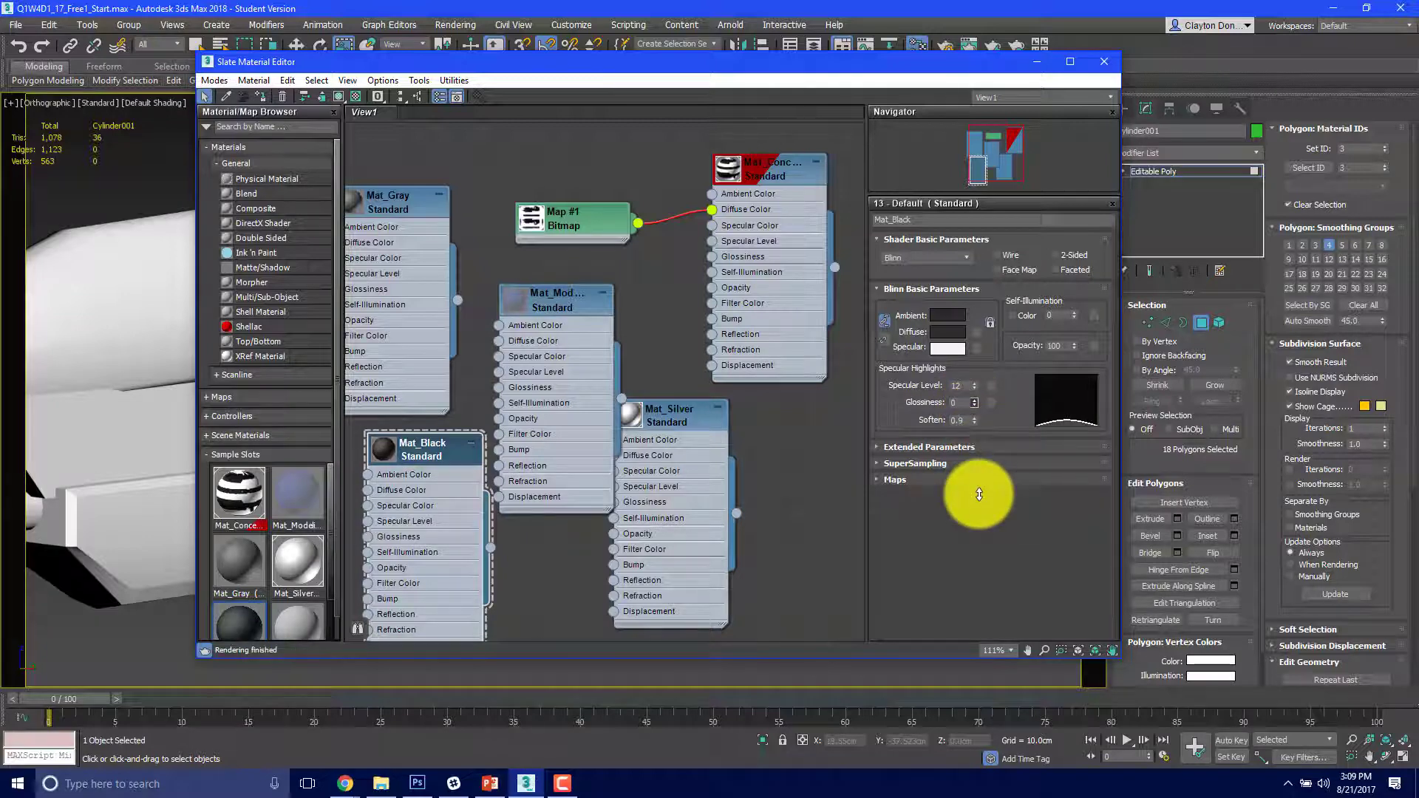
Step: Move the Mat_Black node closer to Mat_Silver and shift the material editor aside to uncover the rifle
{"action": "left_click_drag", "start_coordinate": [841, 77], "coordinate": [796, 64]}
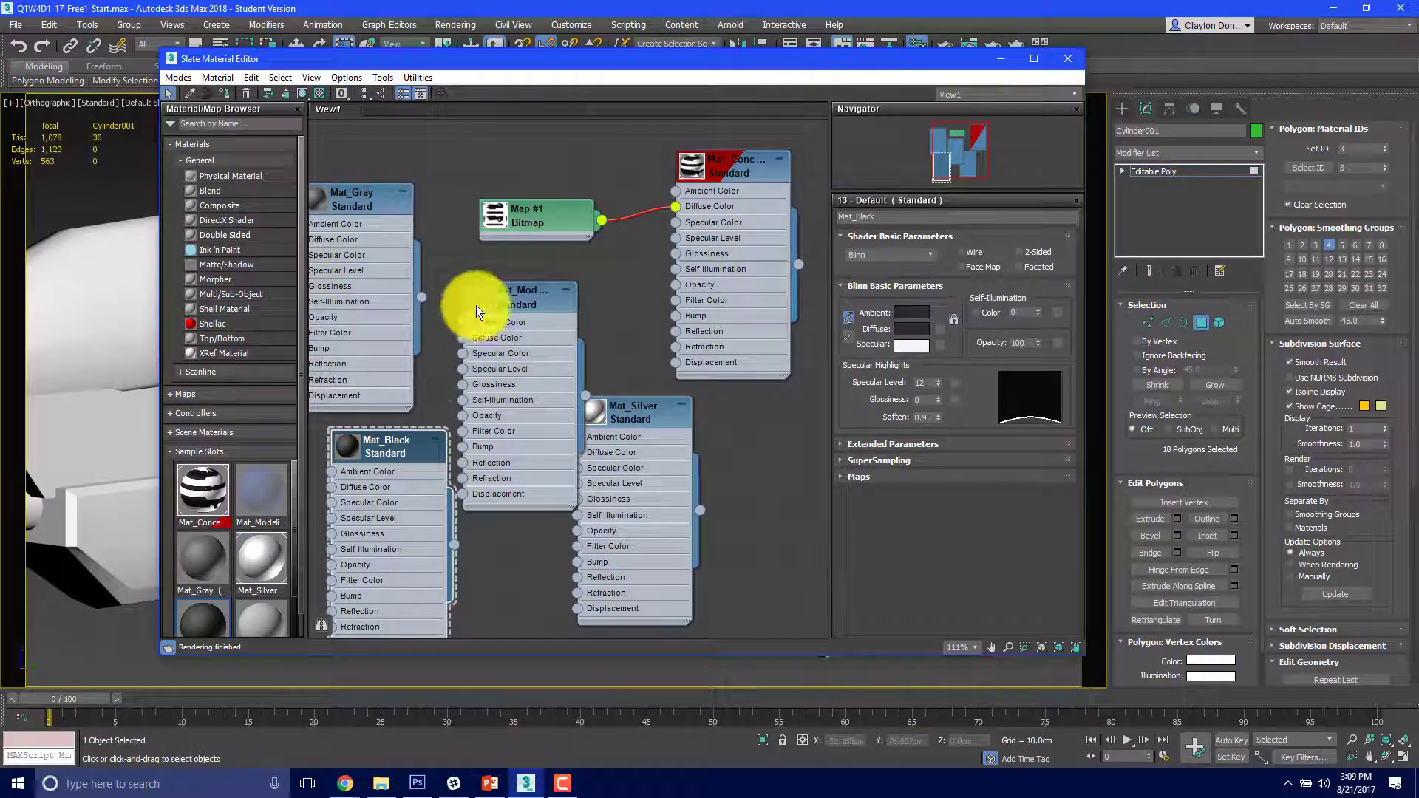
{"action": "left_click_drag", "start_coordinate": [393, 444], "coordinate": [475, 443]}
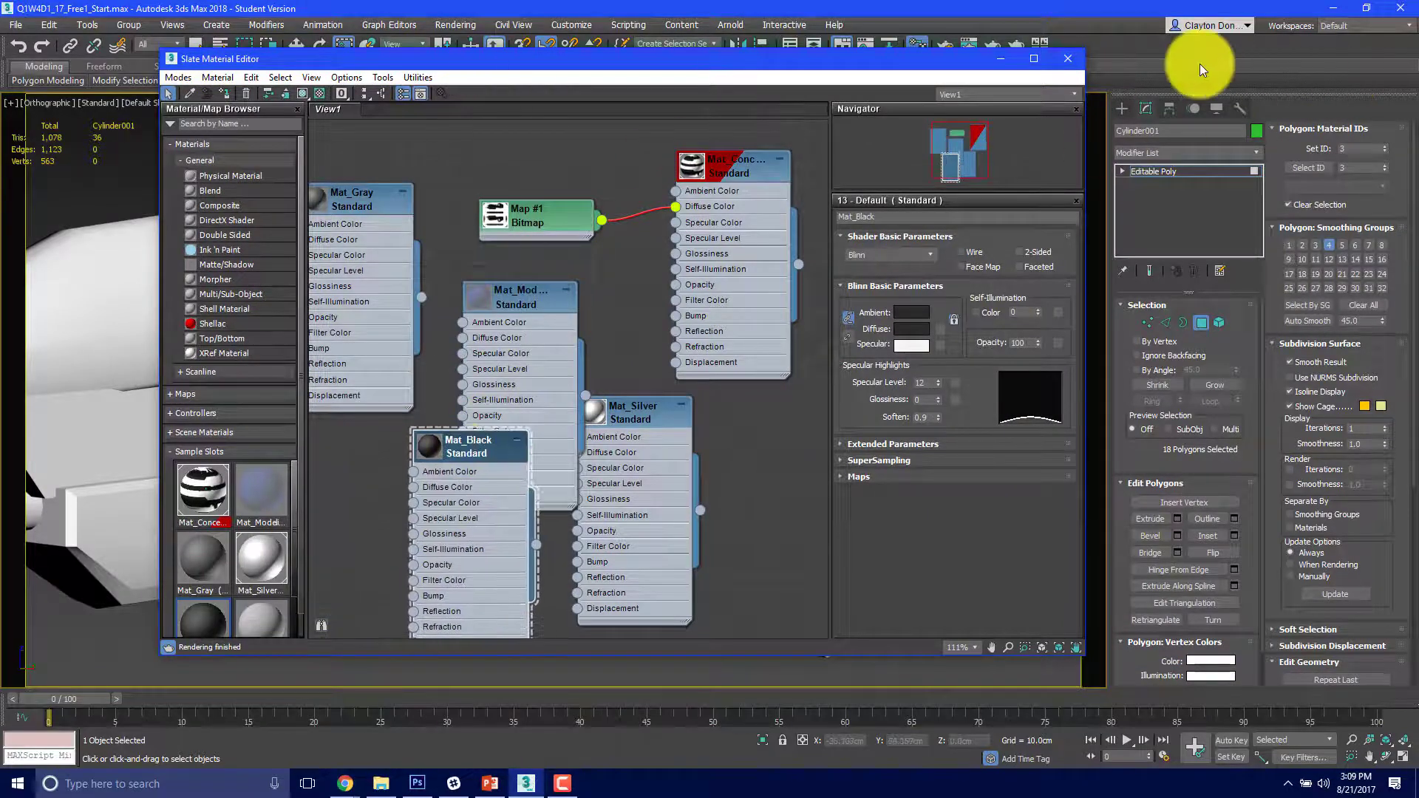
{"action": "left_click_drag", "start_coordinate": [747, 55], "coordinate": [1142, 71]}
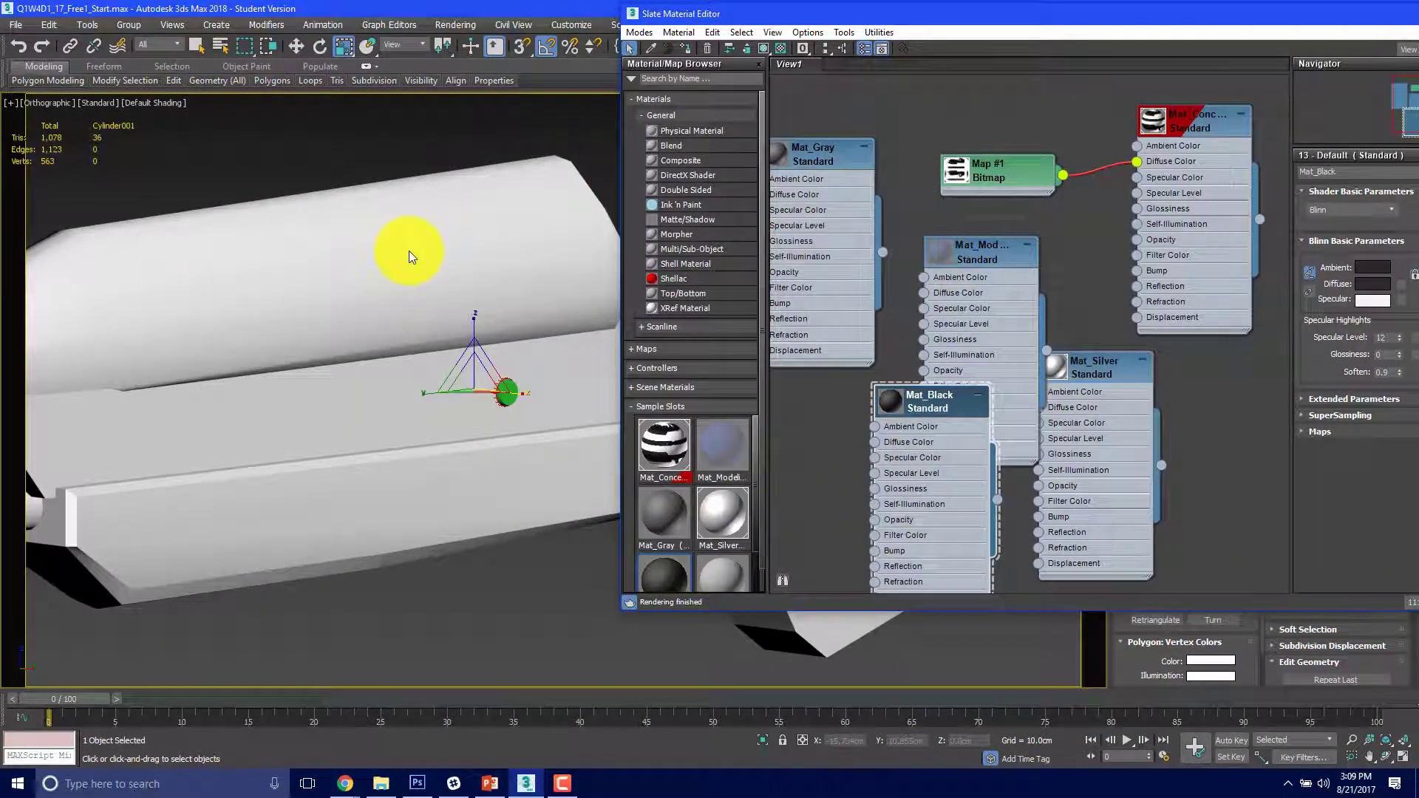
Step: Show the whole rifle in the Left view and clear its polygon selection
{"action": "middle_click_drag", "start_coordinate": [546, 224], "coordinate": [317, 272]}
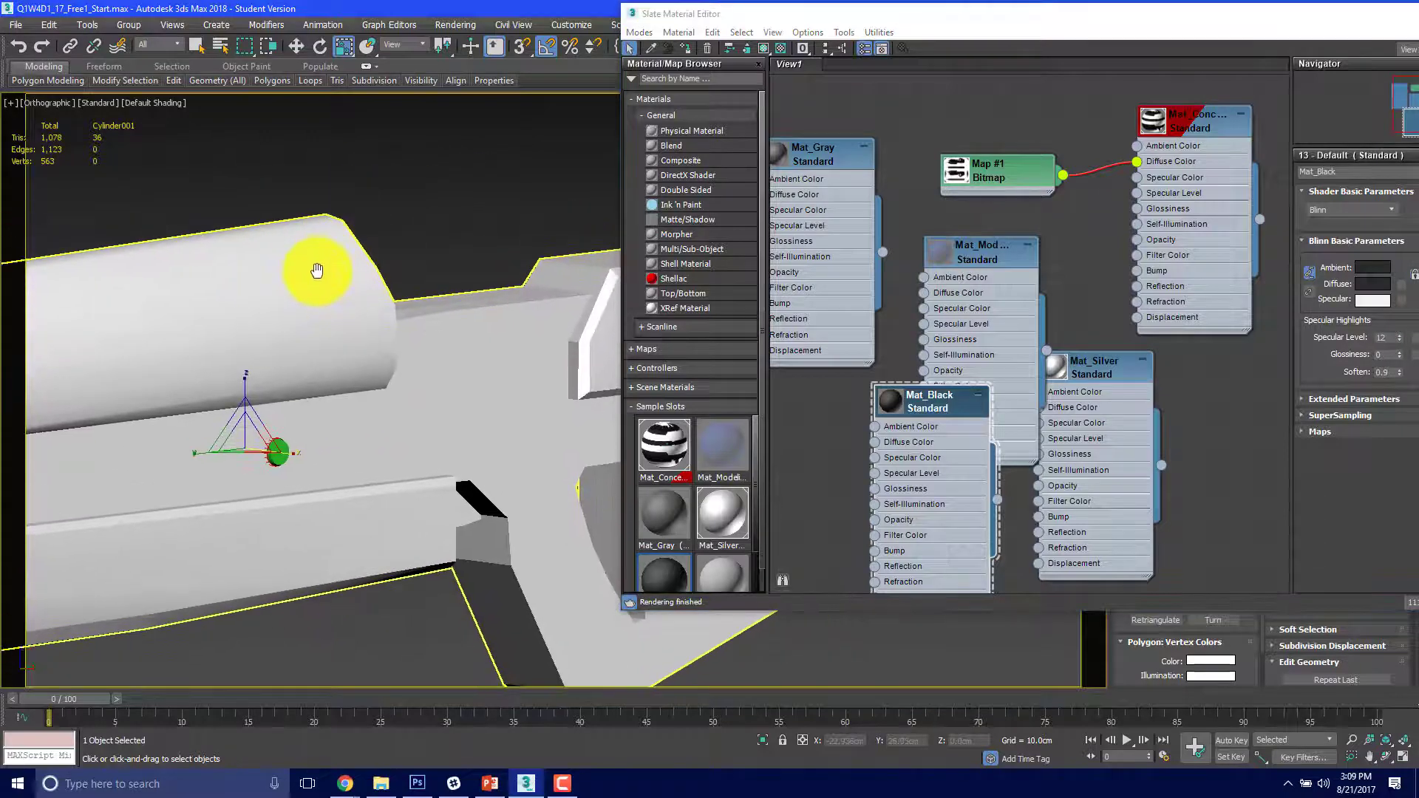
{"action": "key", "text": "l"}
{"action": "scroll", "coordinate": [325, 296], "scroll_direction": "down", "scroll_amount": 2}
{"action": "scroll", "coordinate": [333, 317], "scroll_direction": "down", "scroll_amount": 5}
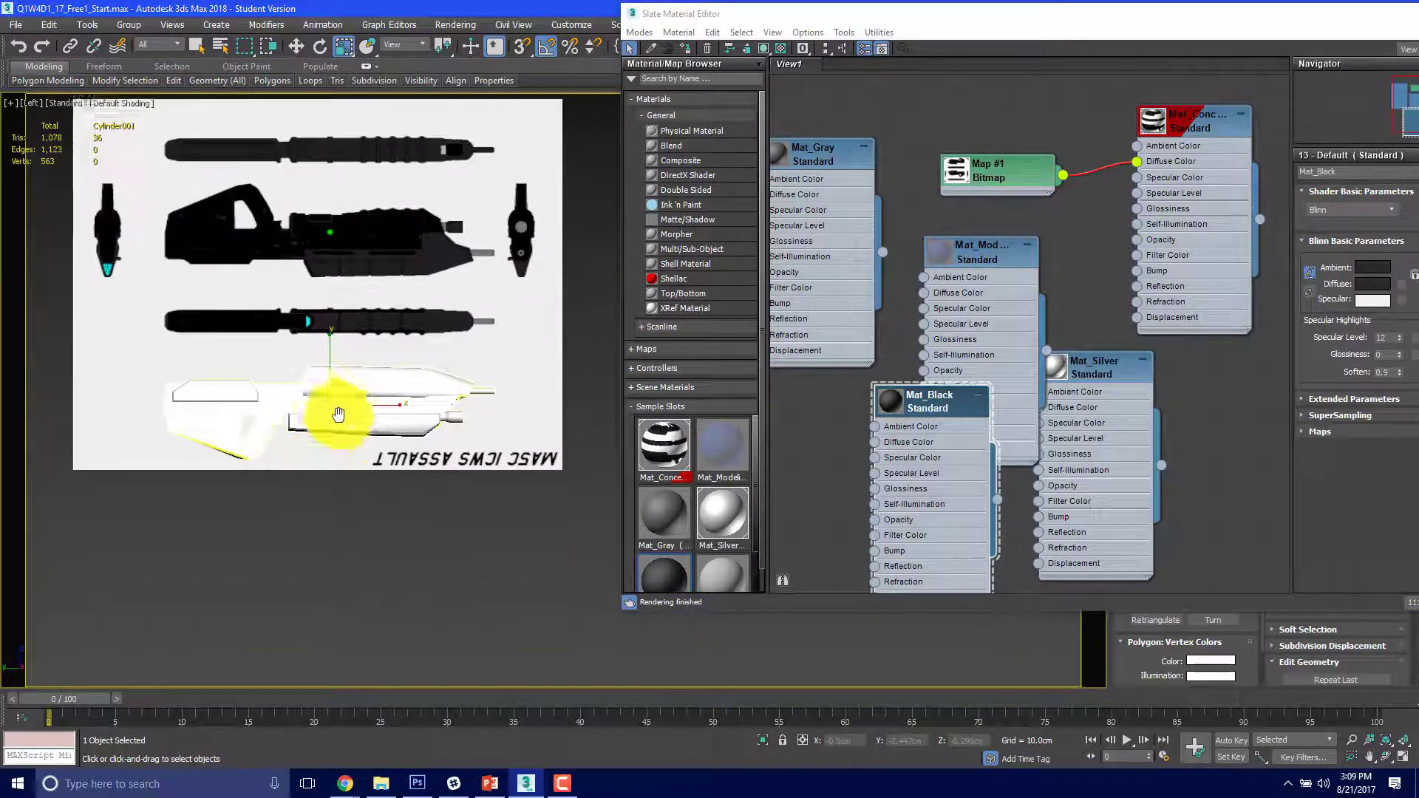
{"action": "scroll", "coordinate": [263, 264], "scroll_direction": "up", "scroll_amount": 5}
{"action": "scroll", "coordinate": [270, 260], "scroll_direction": "down", "scroll_amount": 4}
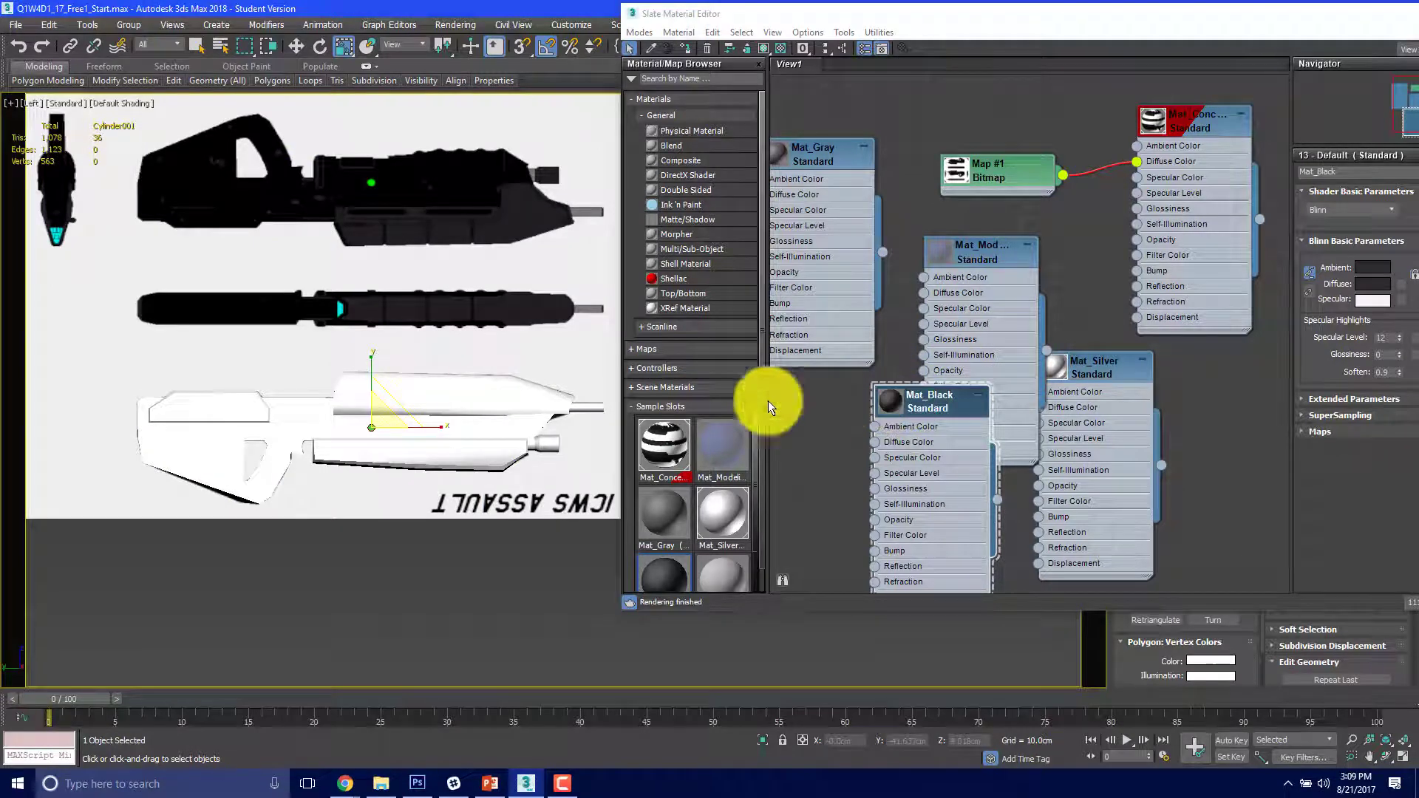
{"action": "left_click", "coordinate": [330, 424]}
{"action": "left_click", "coordinate": [327, 428]}
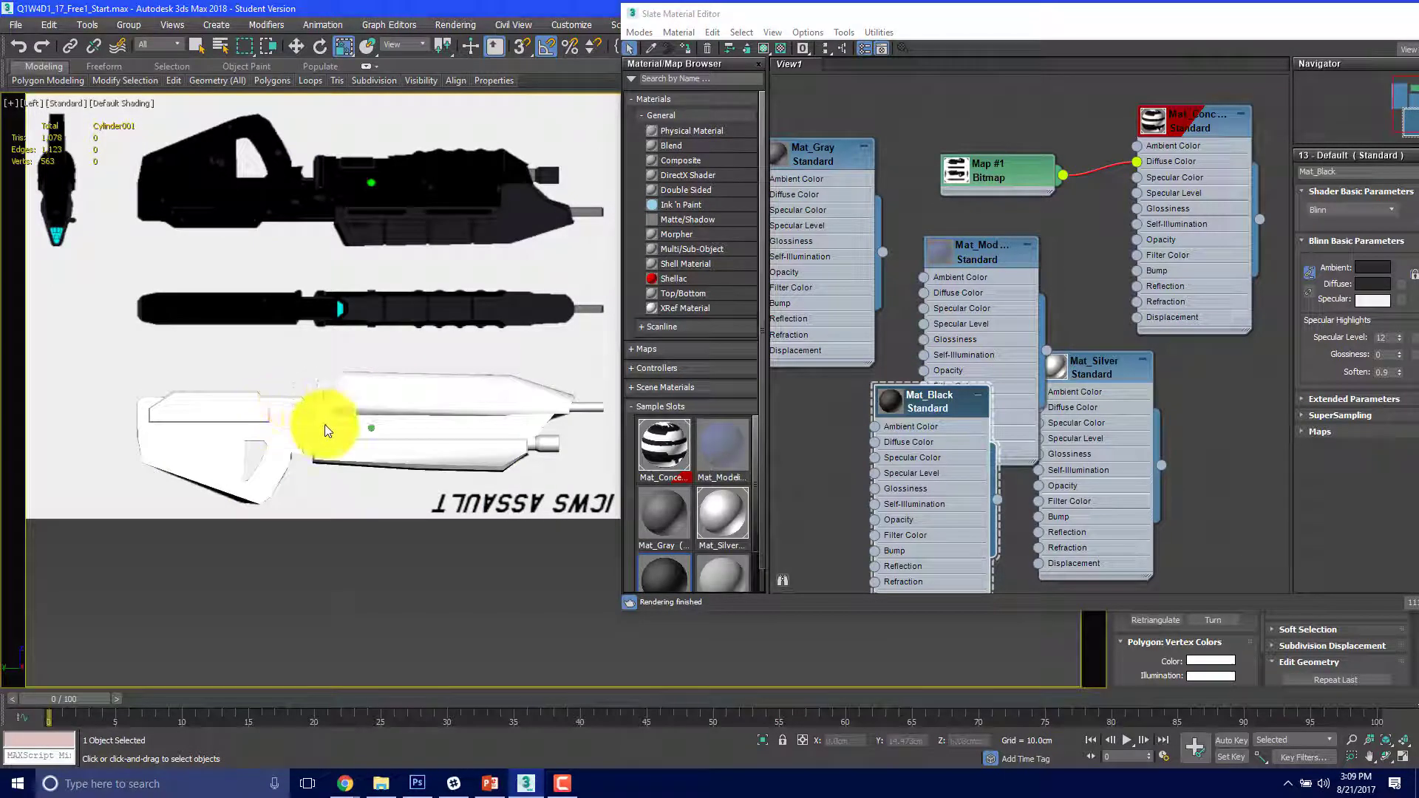
{"action": "right_click", "coordinate": [323, 430]}
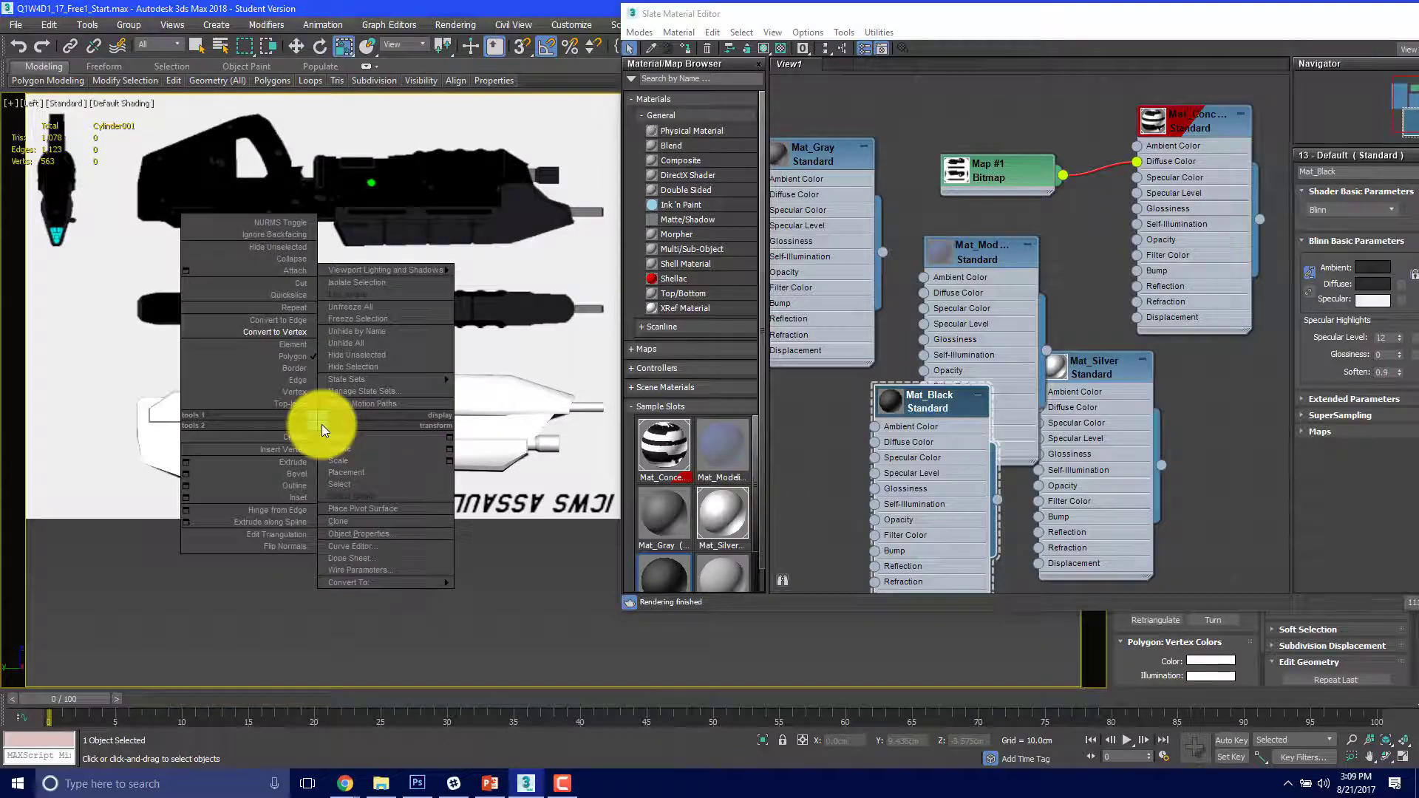
Step: Move the material editor off the model and try to select the green cylinder's rim polygons with loop selections
{"action": "left_click_drag", "start_coordinate": [1188, 15], "coordinate": [660, 636]}
{"action": "middle_click_drag", "start_coordinate": [377, 519], "coordinate": [353, 445], "text": "alt"}
{"action": "scroll", "coordinate": [402, 421], "scroll_direction": "up", "scroll_amount": 6}
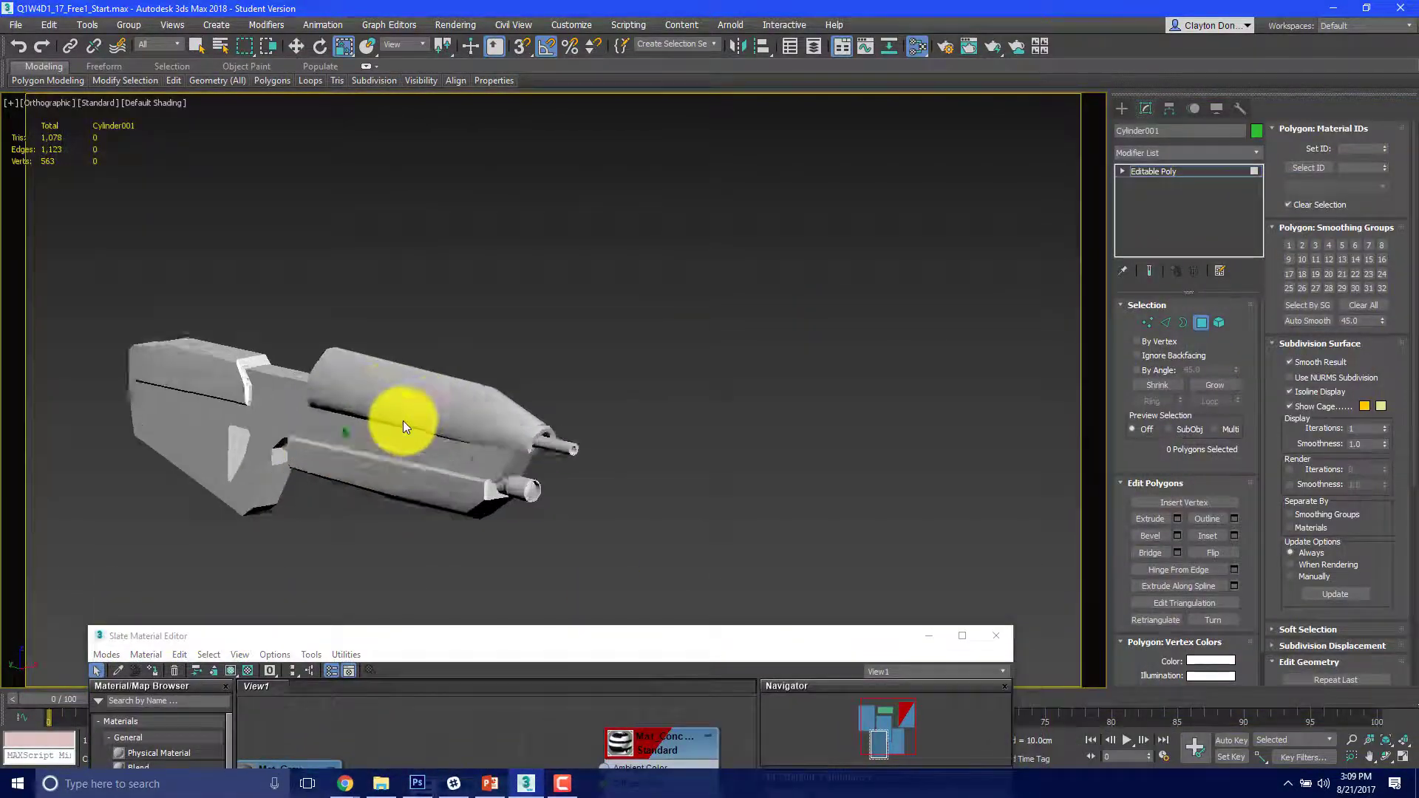
{"action": "middle_click_drag", "start_coordinate": [235, 472], "coordinate": [438, 328], "text": "alt"}
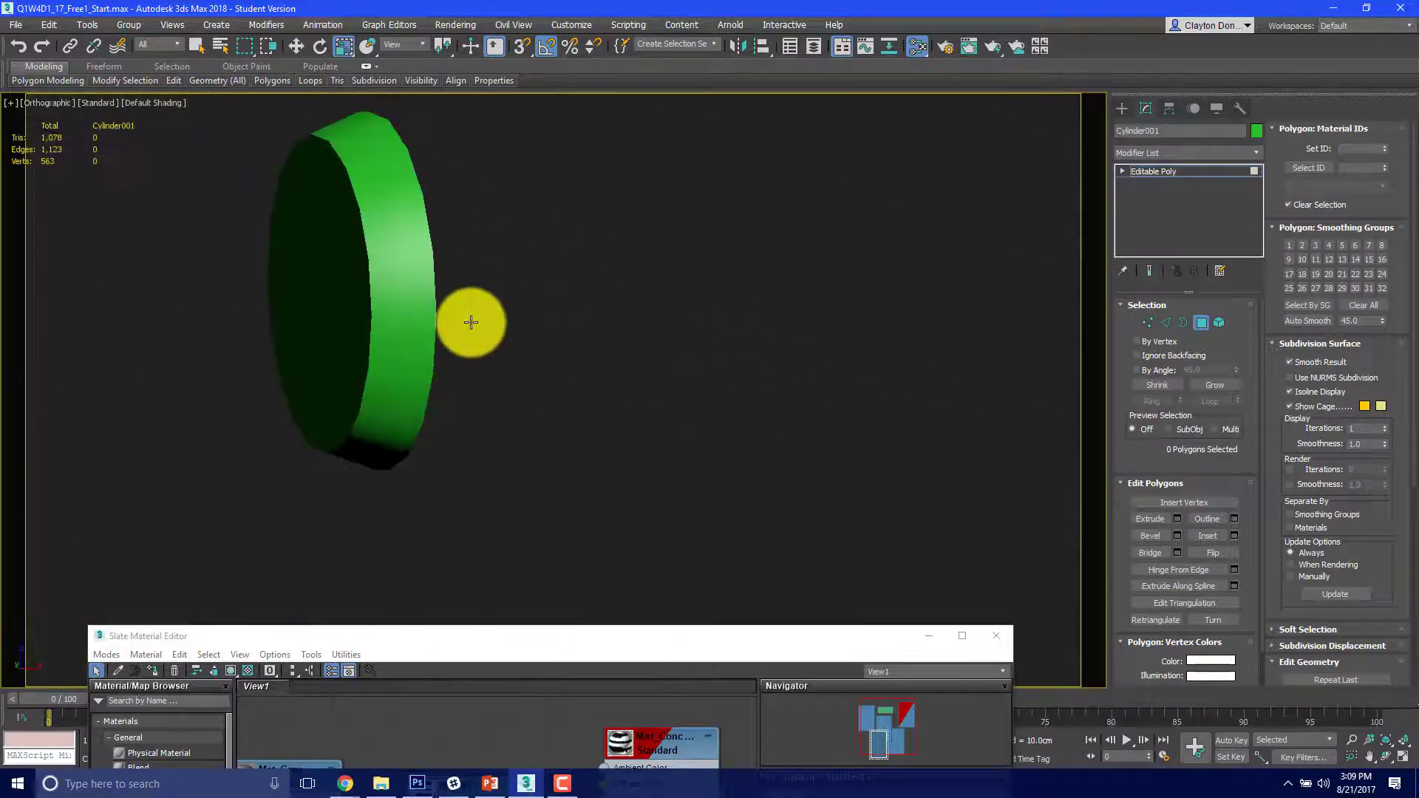
{"action": "left_click", "coordinate": [408, 305]}
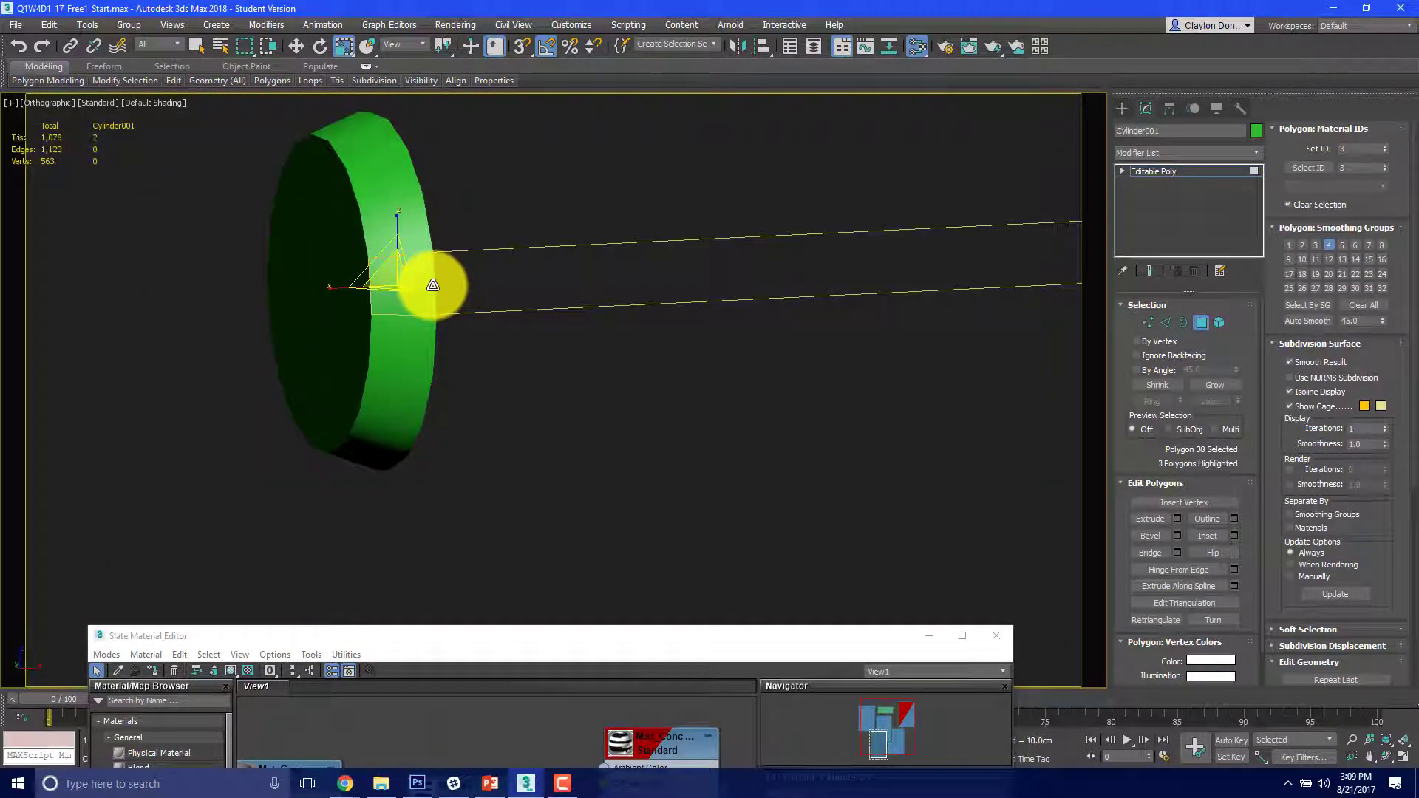
{"action": "left_click", "coordinate": [430, 286], "text": "shift"}
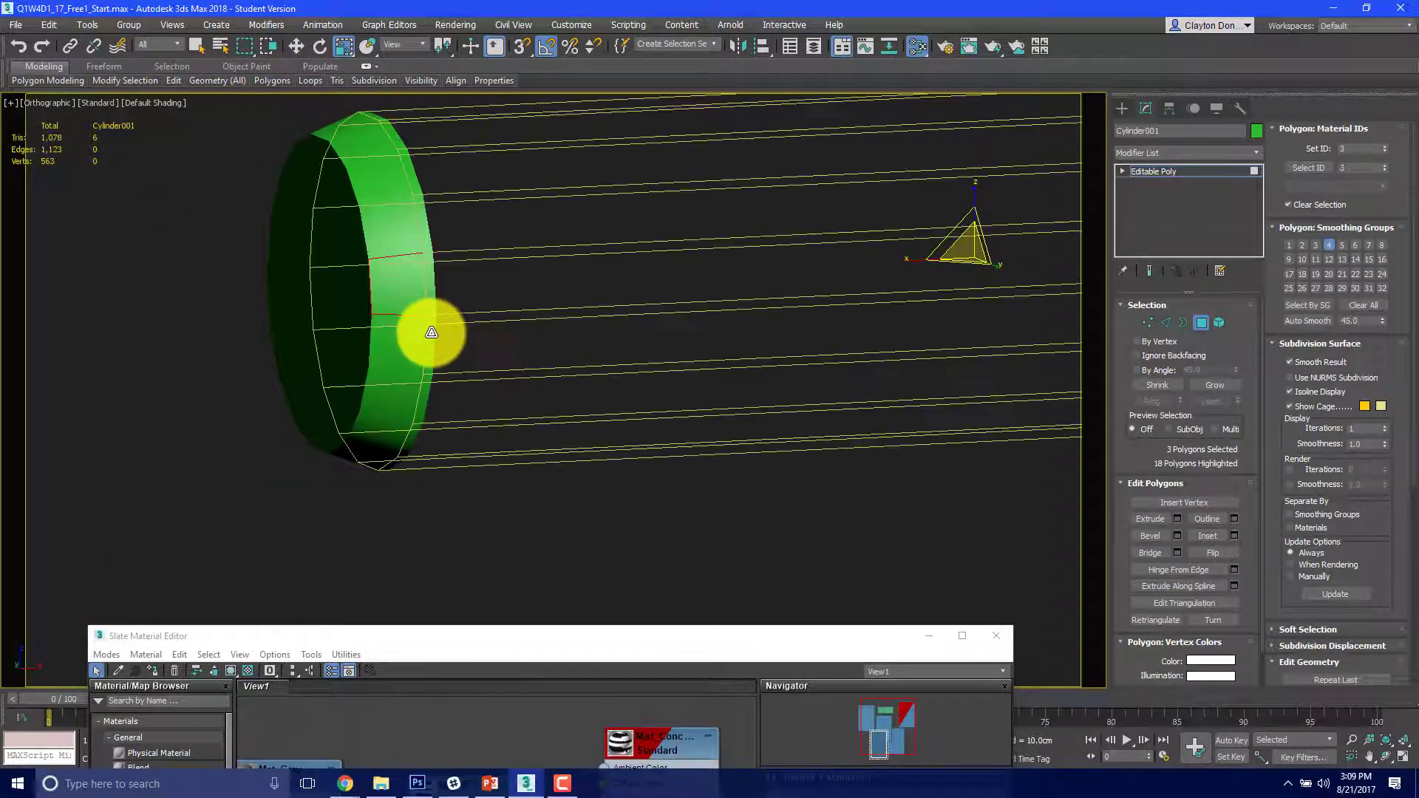
{"action": "left_click", "coordinate": [433, 332], "text": "shift"}
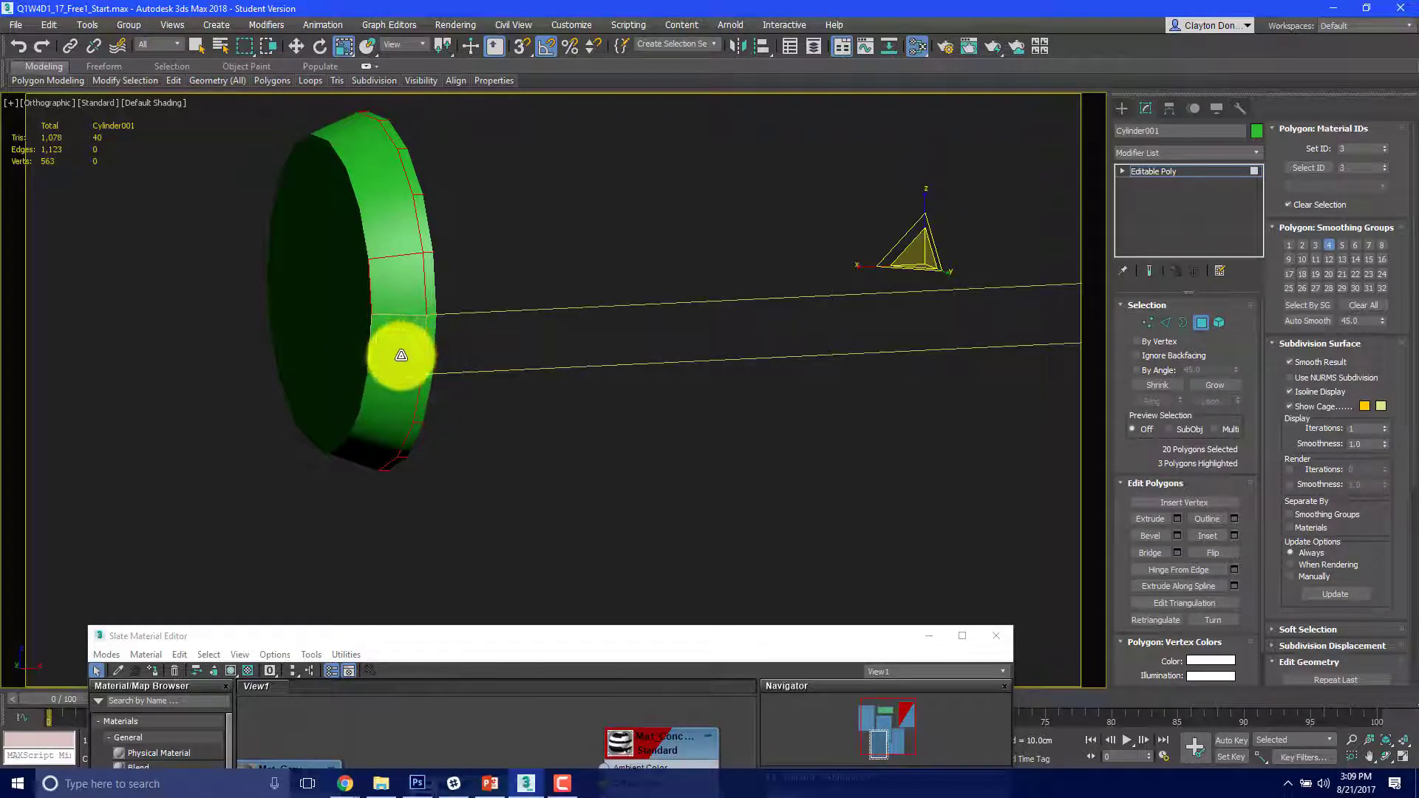
{"action": "left_click", "coordinate": [401, 355], "text": "shift"}
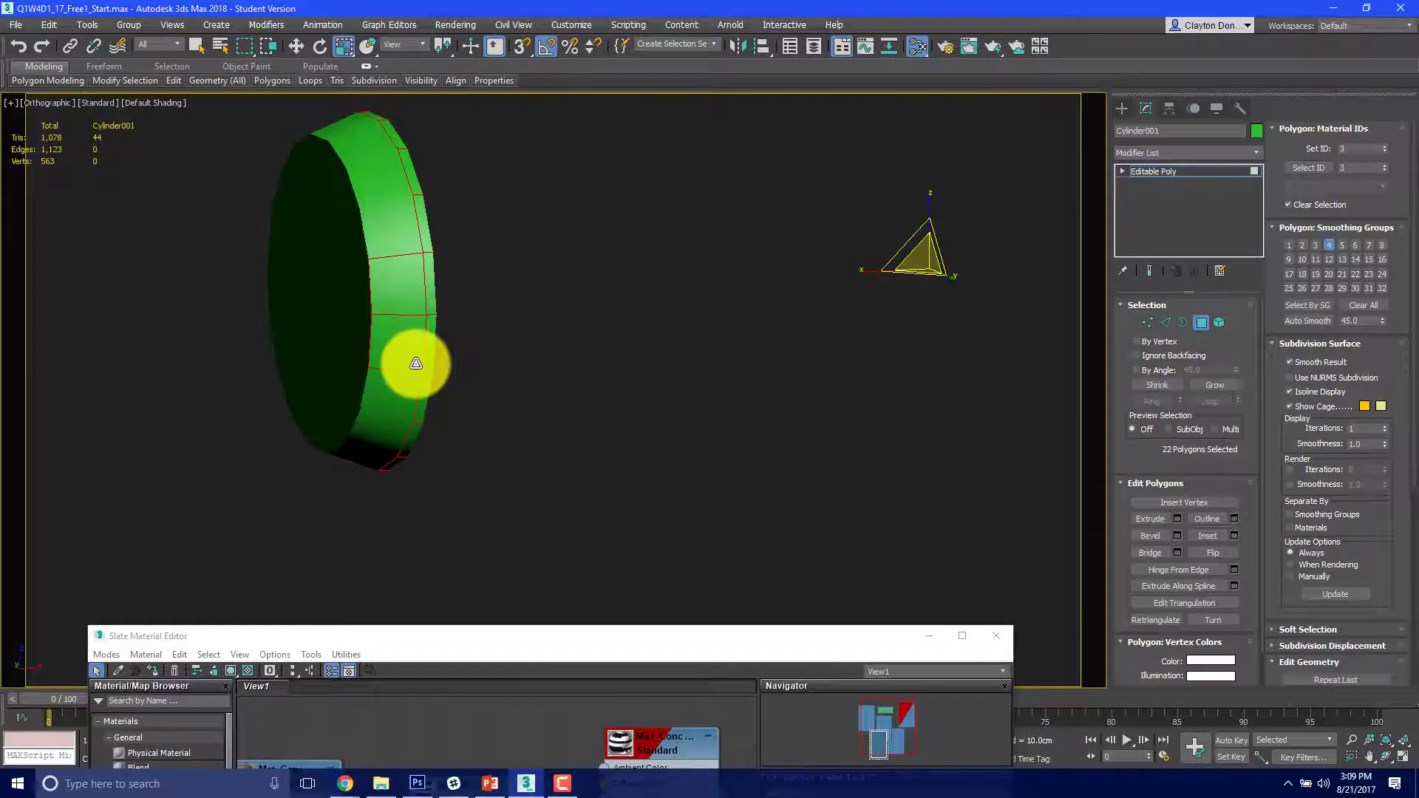
Step: Select all polygons of the green cylinder with a region selection in the wireframe Left view
{"action": "scroll", "coordinate": [422, 363], "scroll_direction": "down", "scroll_amount": 6}
{"action": "middle_click_drag", "start_coordinate": [421, 363], "coordinate": [445, 363], "text": "alt"}
{"action": "key", "text": "l"}
{"action": "middle_click_drag", "start_coordinate": [531, 374], "coordinate": [532, 380]}
{"action": "key", "text": "F3"}
{"action": "left_click_drag", "start_coordinate": [504, 439], "coordinate": [622, 532]}
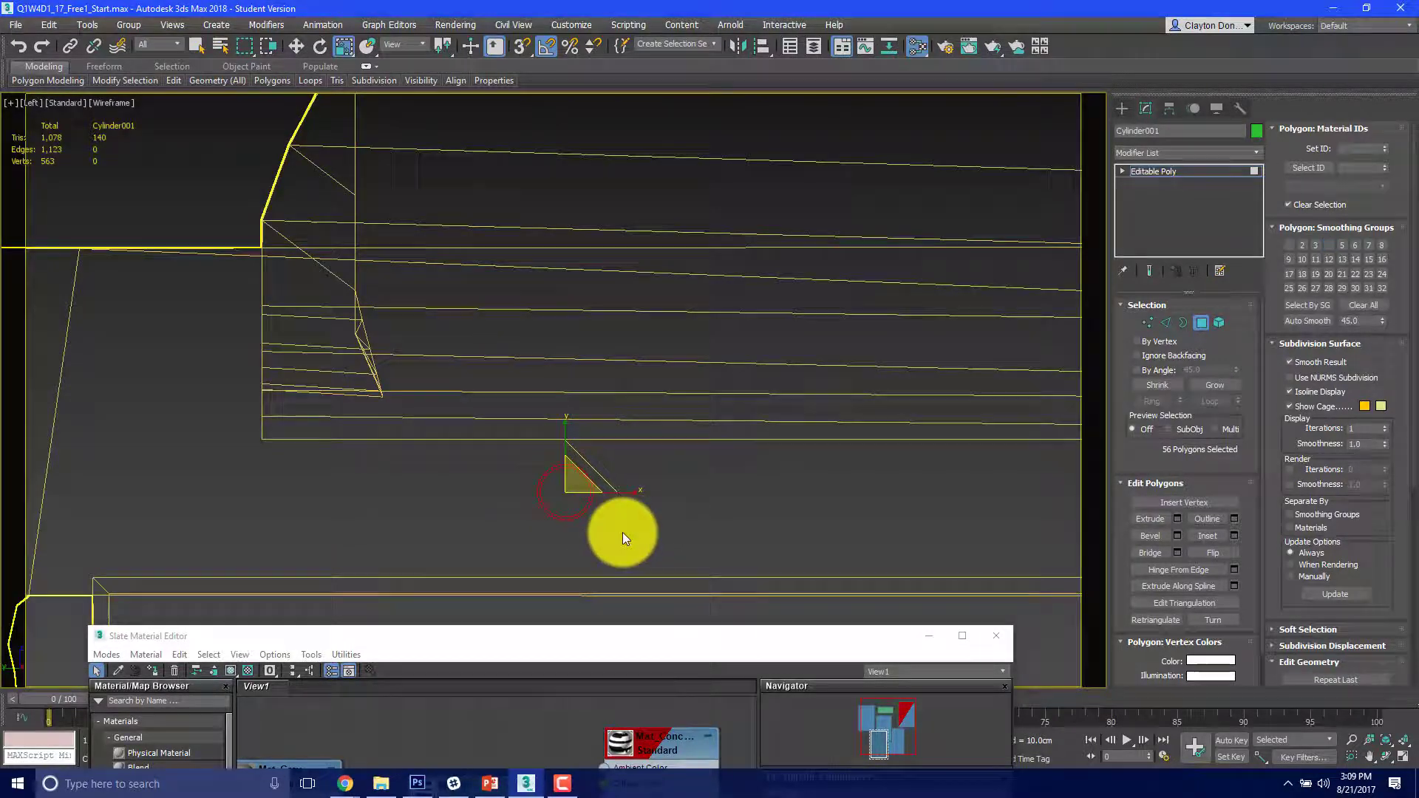
Step: Return to shaded display, remove both end caps from the cylinder selection and assign Mat_Black to the remaining side polygons
{"action": "key", "text": "F3"}
{"action": "mouse_move", "coordinate": [561, 502]}
{"action": "middle_mouse_down", "text": "alt"}
{"action": "mouse_move", "coordinate": [914, 428]}
{"action": "mouse_move", "coordinate": [604, 505]}
{"action": "mouse_move", "coordinate": [737, 353]}
{"action": "middle_mouse_up", "text": "alt"}
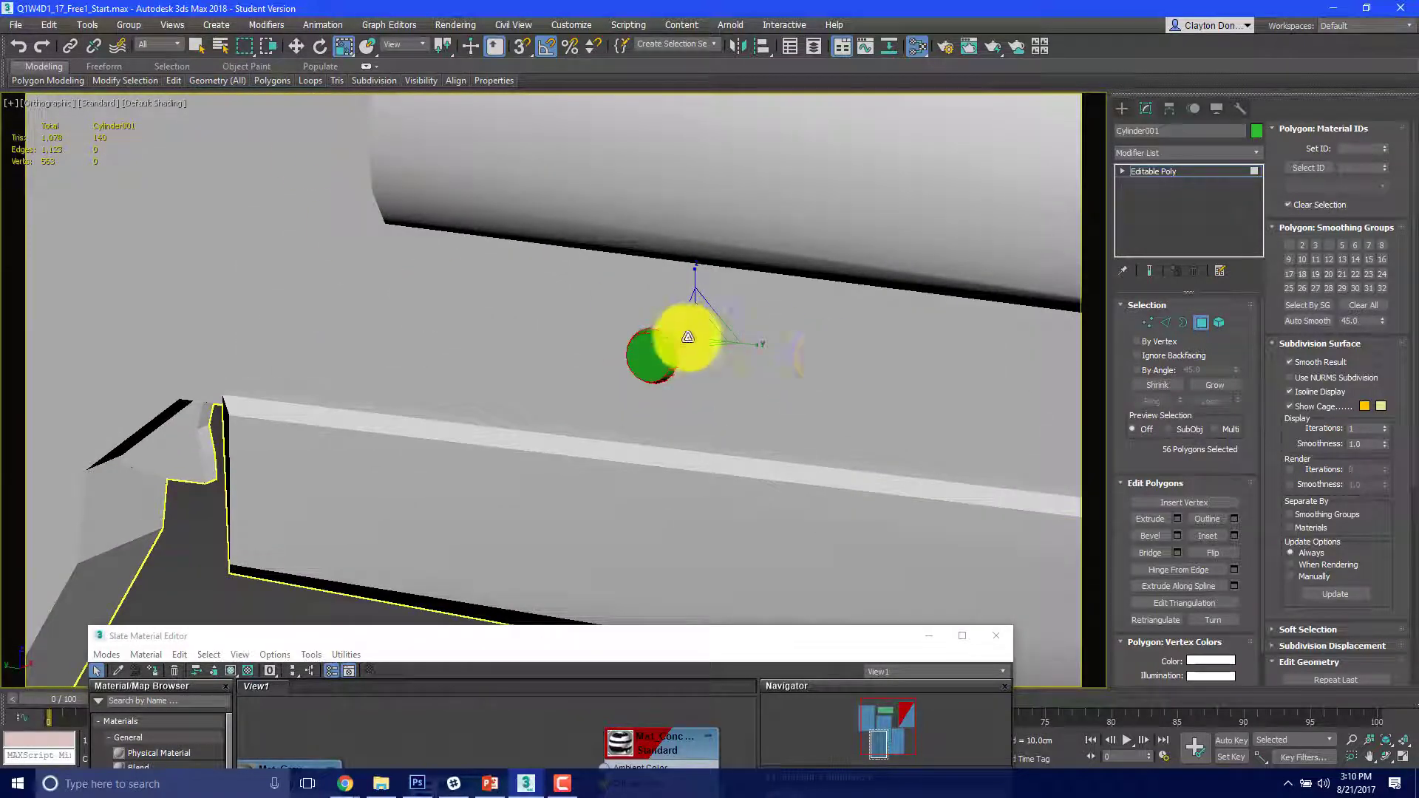
{"action": "middle_click_drag", "start_coordinate": [128, 180], "coordinate": [601, 326], "text": "alt"}
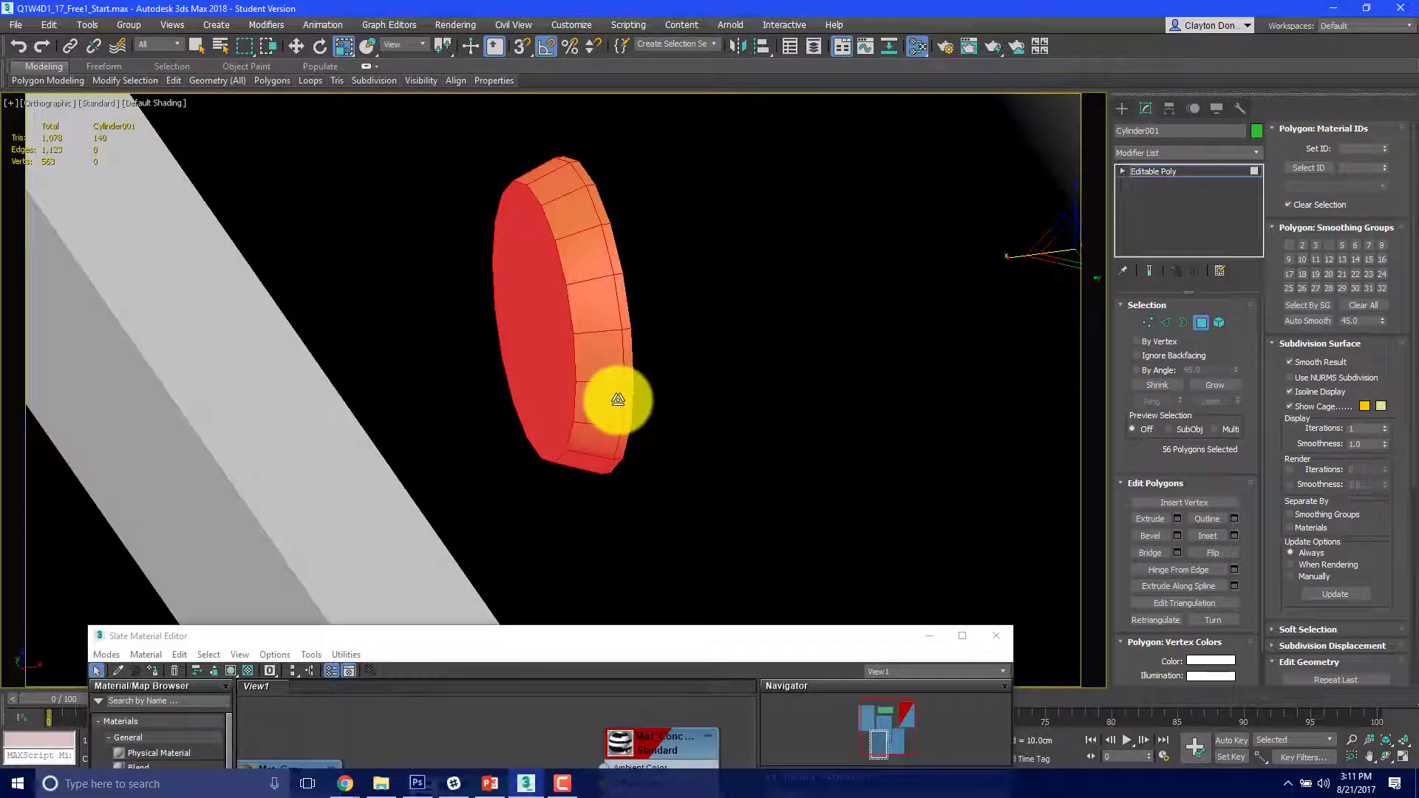
{"action": "key", "text": "Delete"}
{"action": "middle_click_drag", "start_coordinate": [549, 356], "coordinate": [671, 373], "text": "alt"}
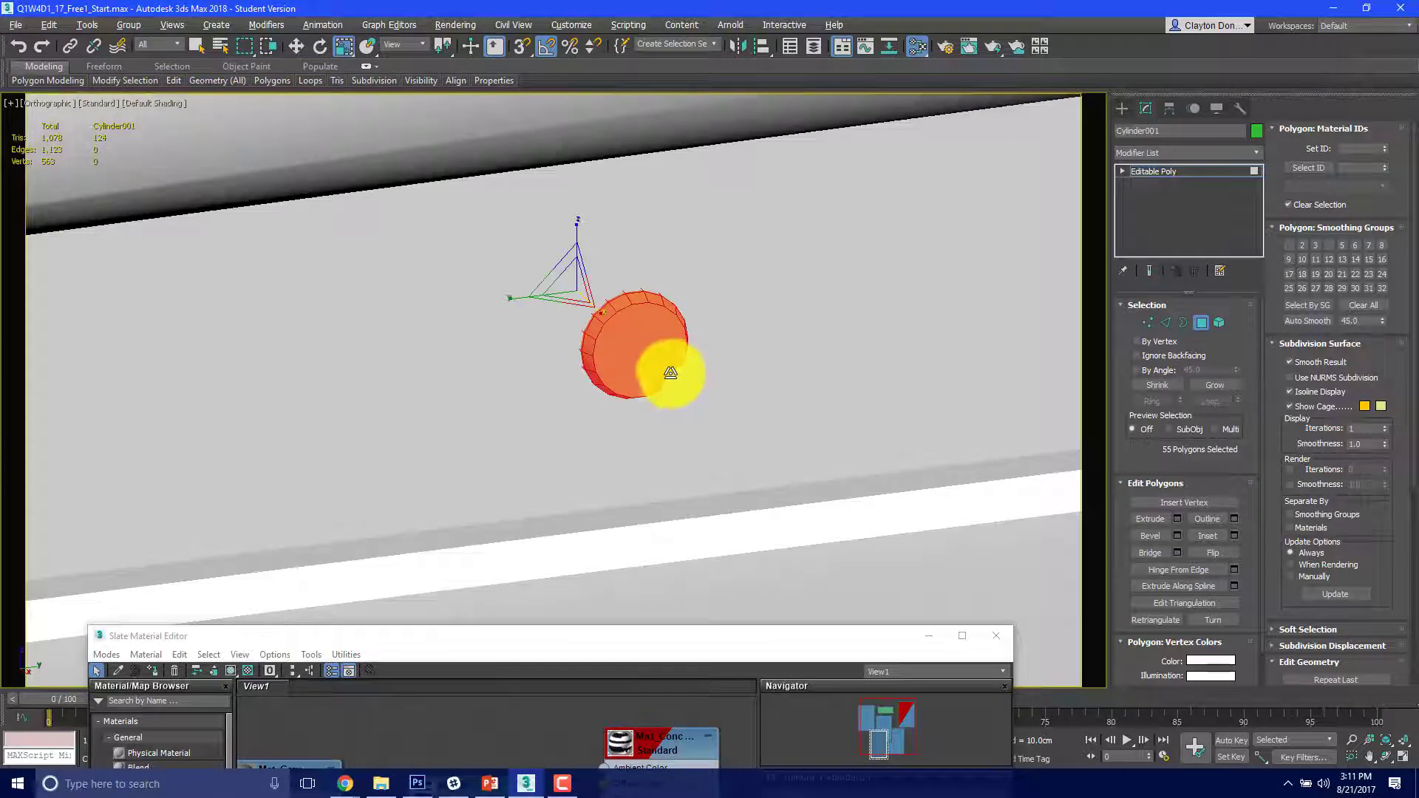
{"action": "left_click", "coordinate": [610, 367], "text": "alt"}
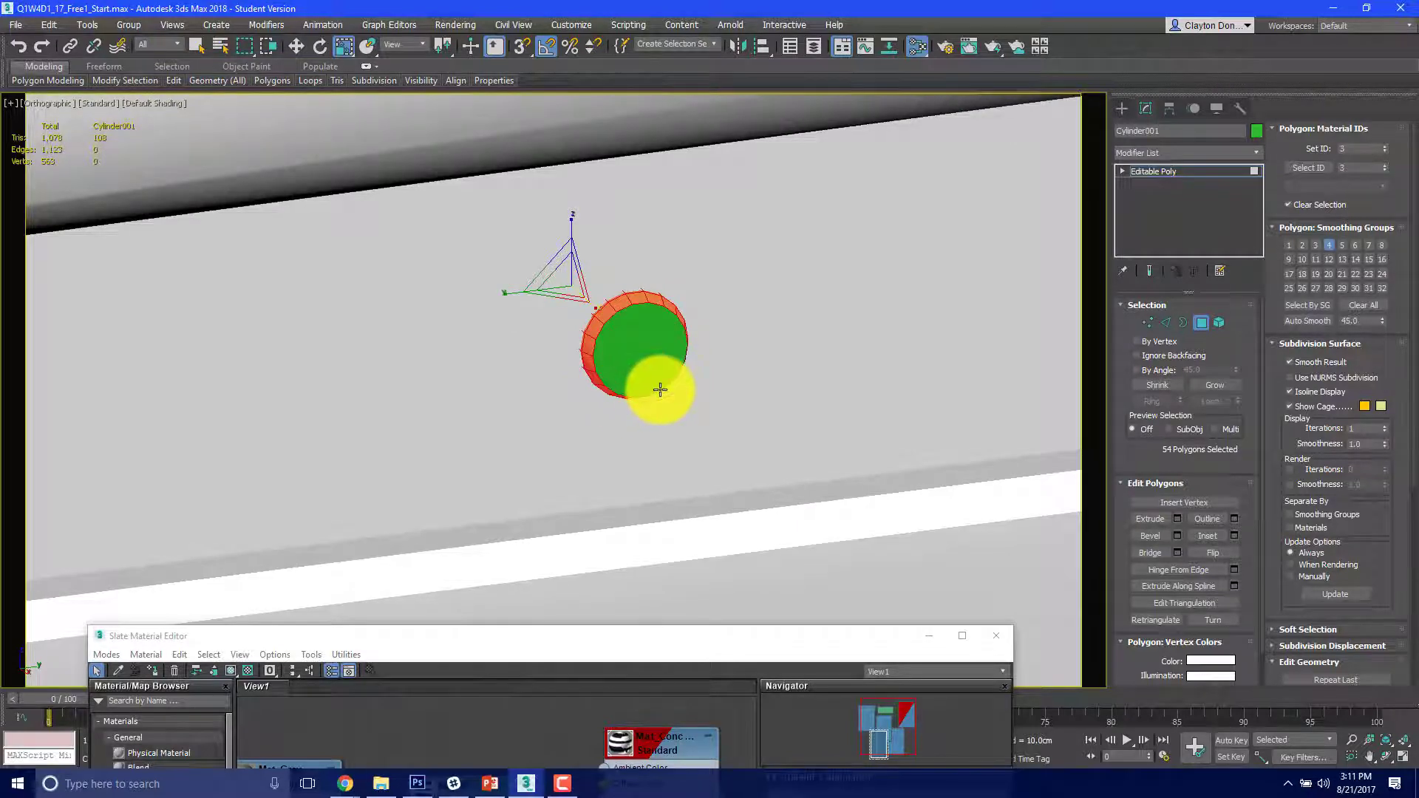
{"action": "left_click_drag", "start_coordinate": [579, 637], "coordinate": [1288, 54]}
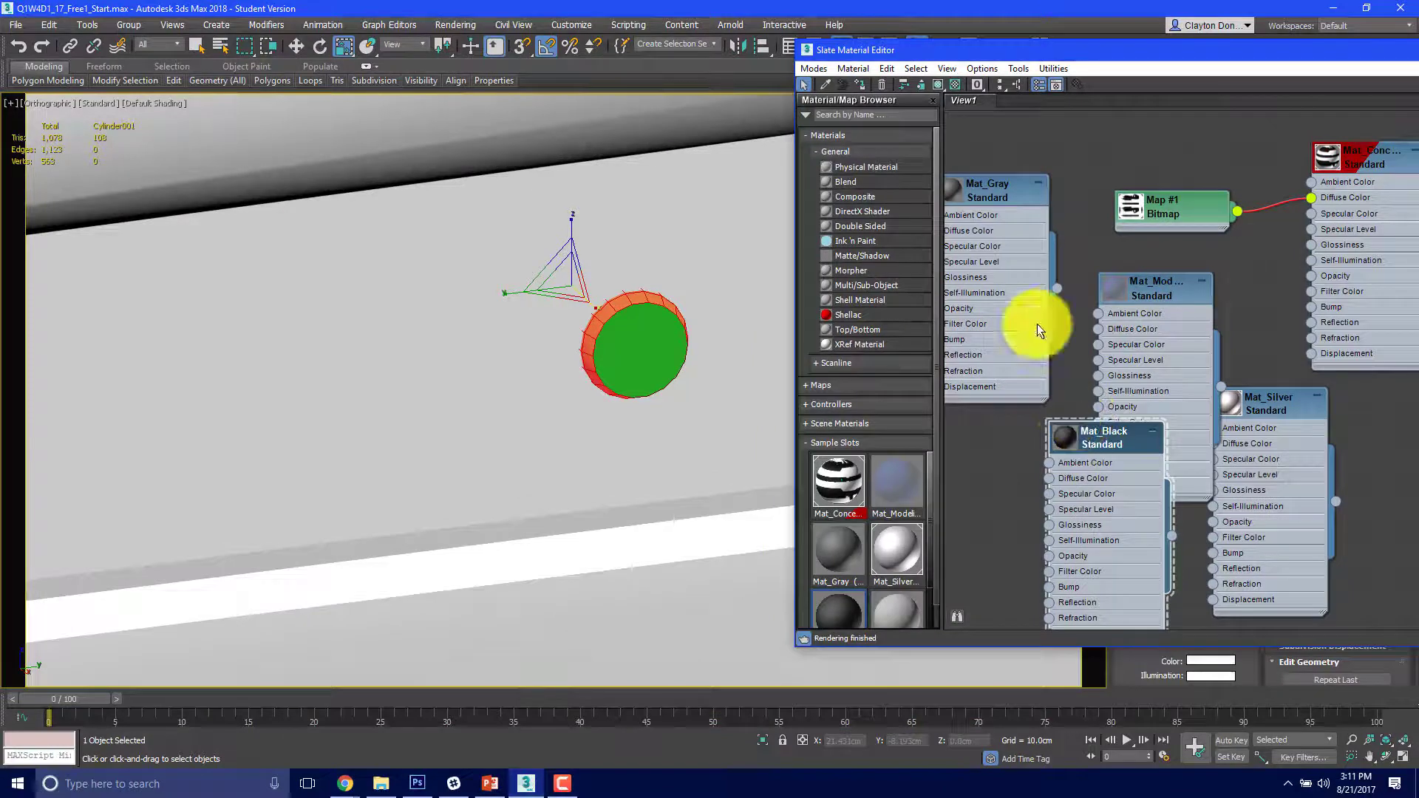
{"action": "left_click", "coordinate": [859, 83]}
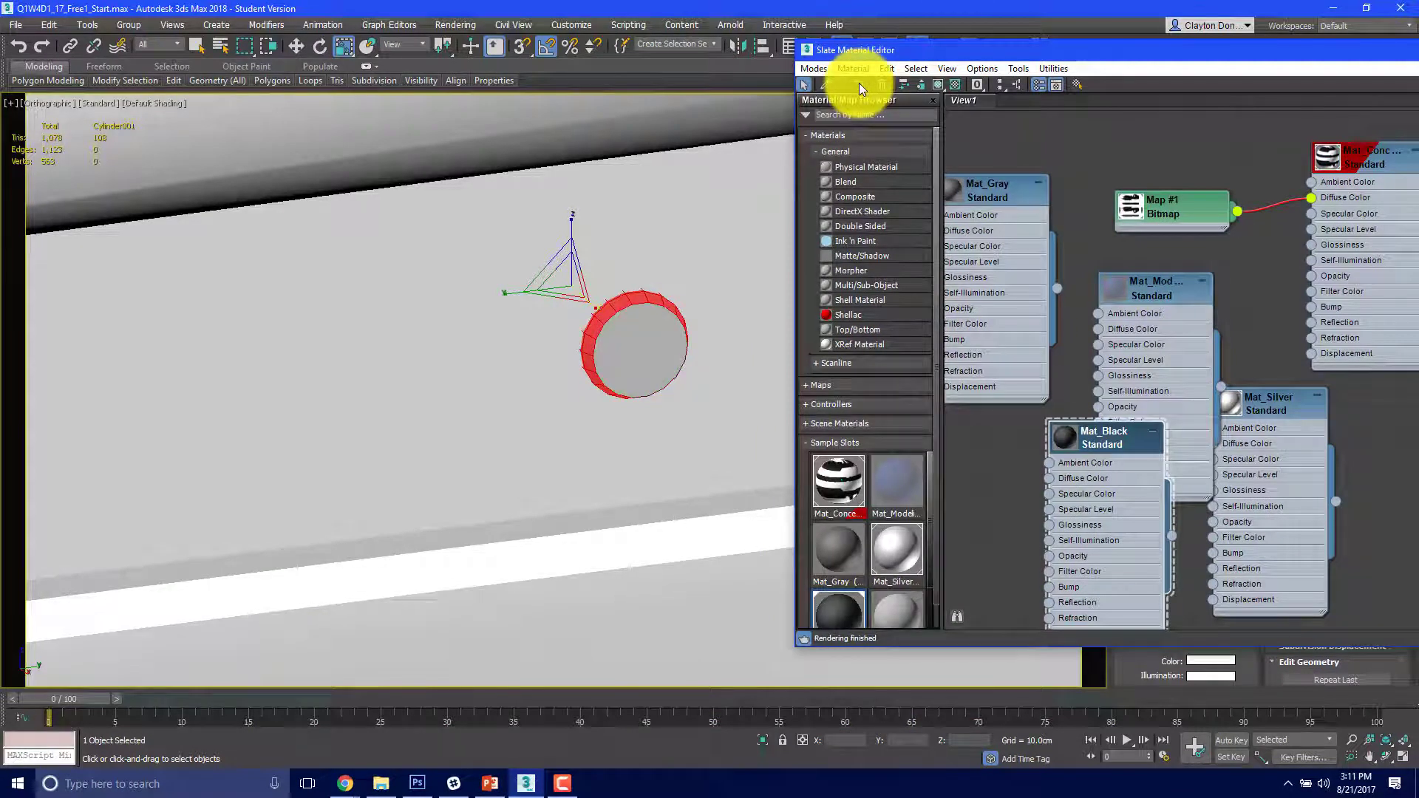
Step: Select the cylinder's two end cap polygons on both sides of the rifle
{"action": "middle_click_drag", "start_coordinate": [498, 222], "coordinate": [470, 325]}
{"action": "key", "text": "super"}
{"action": "key", "text": "super"}
{"action": "left_click", "coordinate": [487, 385]}
{"action": "scroll", "coordinate": [486, 385], "scroll_direction": "down", "scroll_amount": 5}
{"action": "middle_click_drag", "start_coordinate": [486, 385], "coordinate": [446, 409], "text": "alt"}
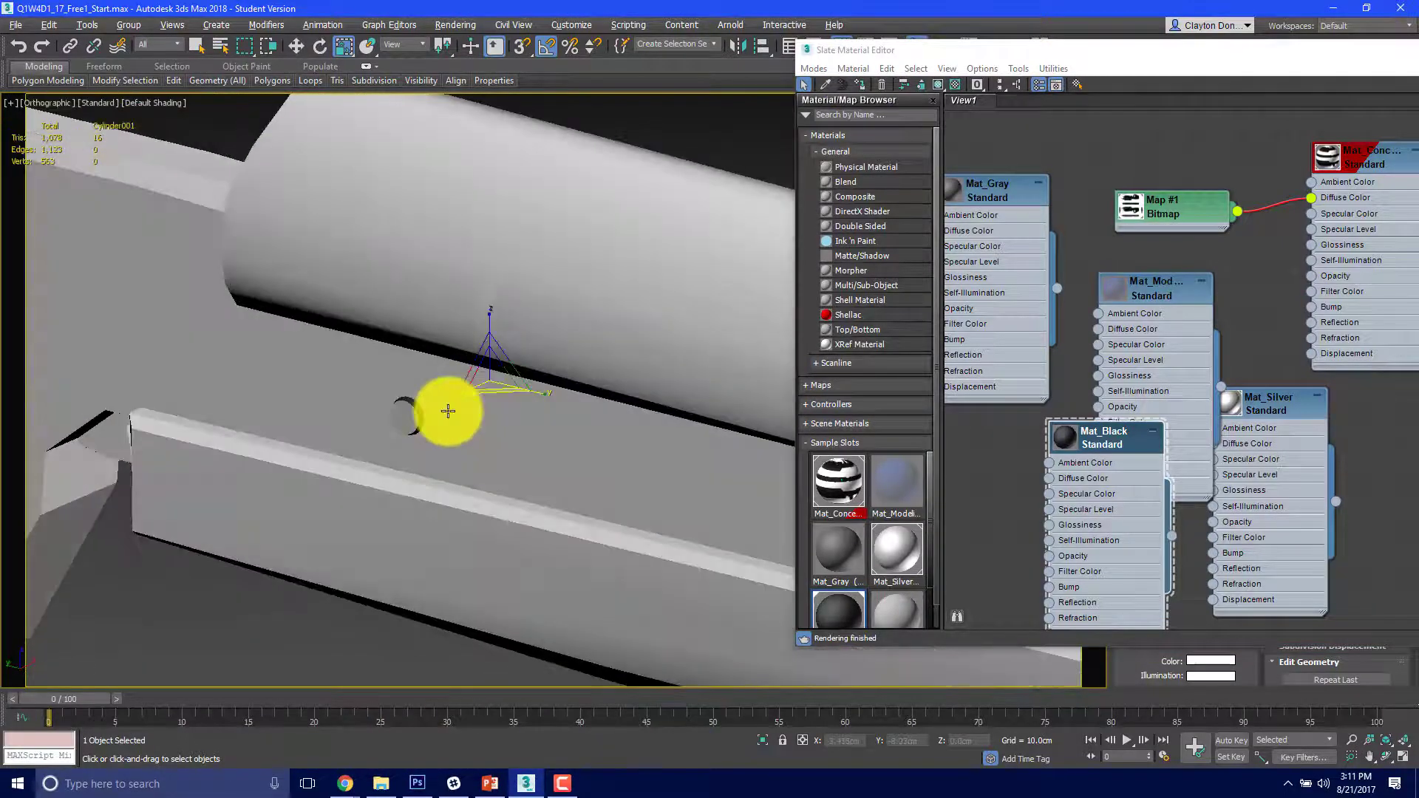
{"action": "left_click", "coordinate": [412, 417], "text": "ctrl"}
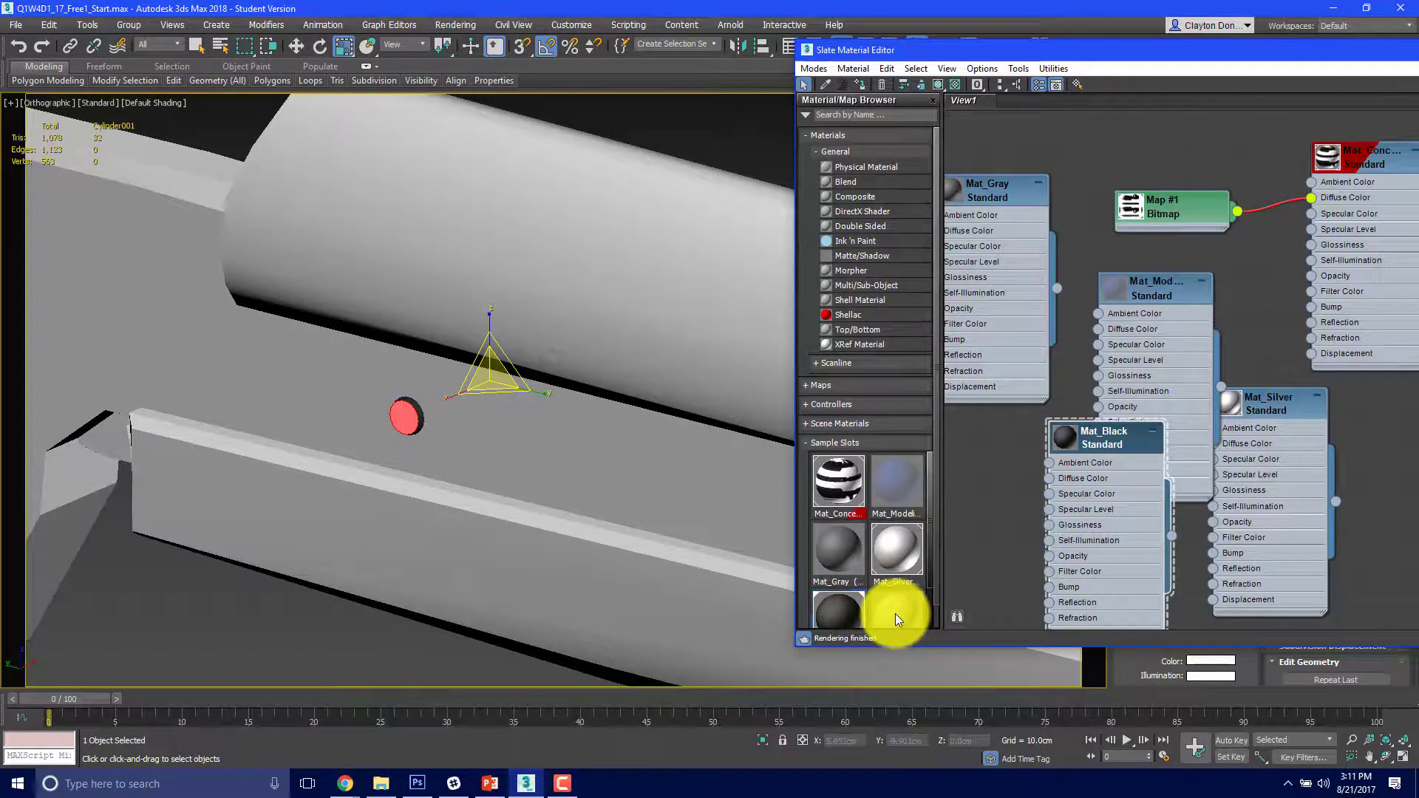
Step: Add the 14 - Default sample material to the node view, open its parameters and bring the whole material editor into view
{"action": "left_click_drag", "start_coordinate": [896, 611], "coordinate": [1153, 262]}
{"action": "double_click", "coordinate": [1205, 277]}
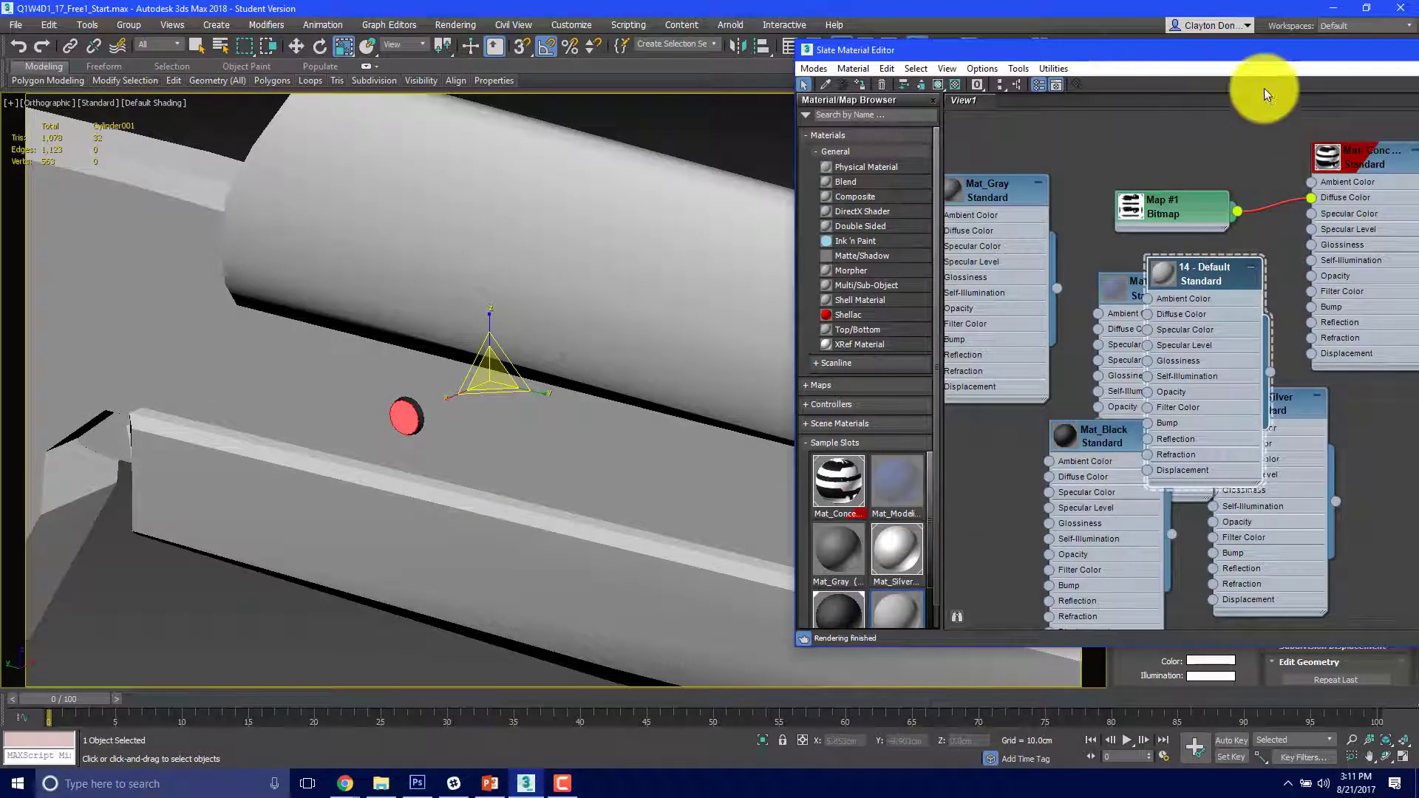
{"action": "left_click_drag", "start_coordinate": [1262, 52], "coordinate": [580, 64]}
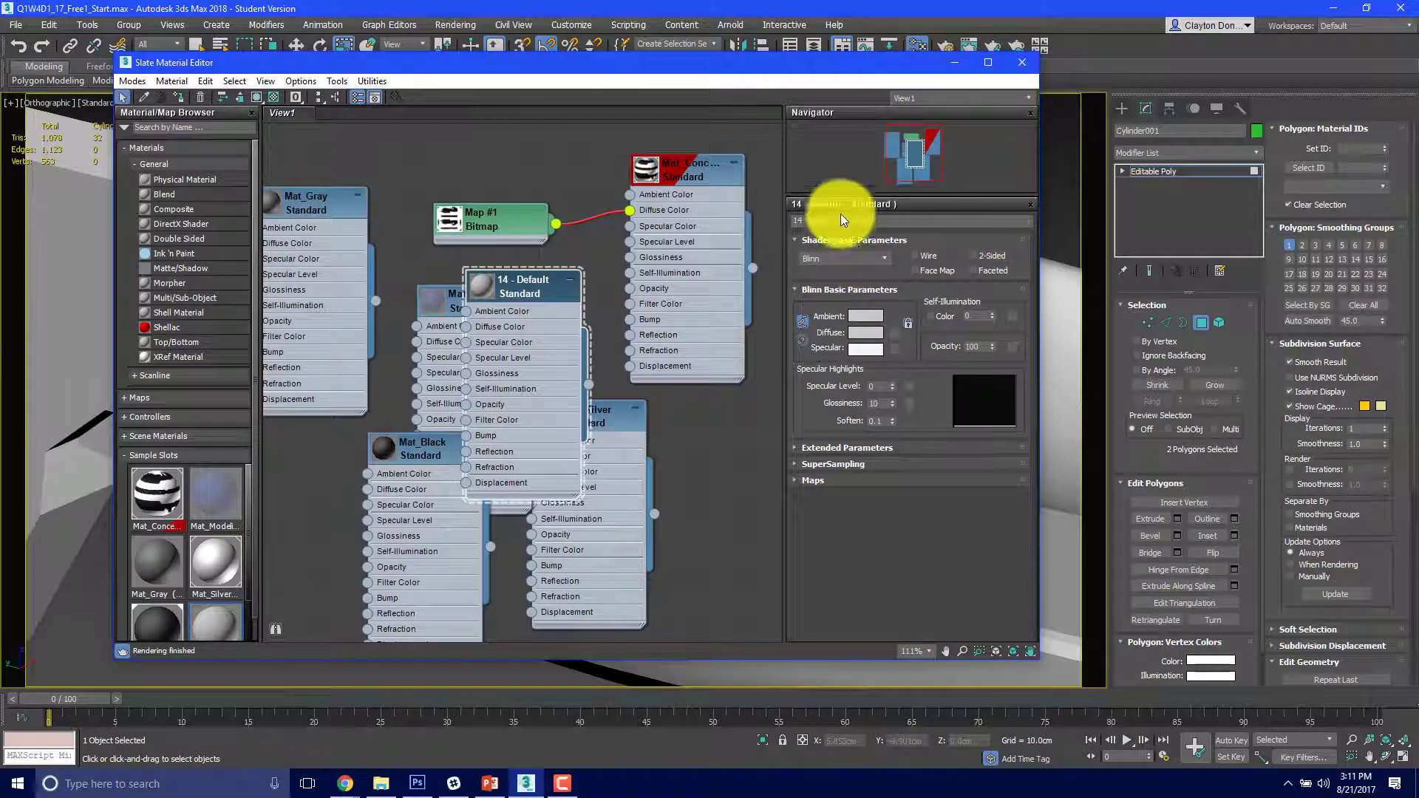
Step: Name the new material Mat_Green and set its self-illumination to 88
{"action": "type", "text": "Mat_"}
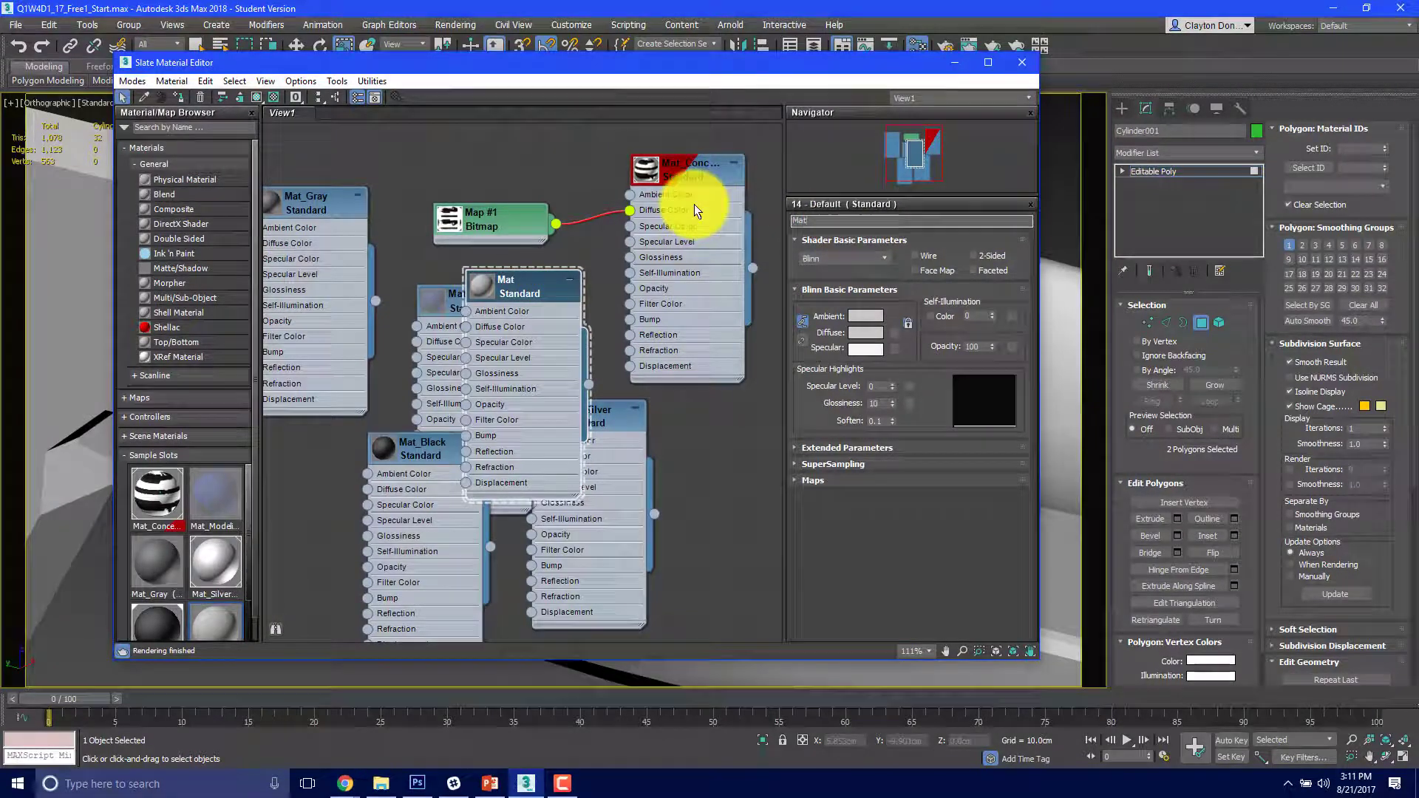
{"action": "type", "text": "Green"}
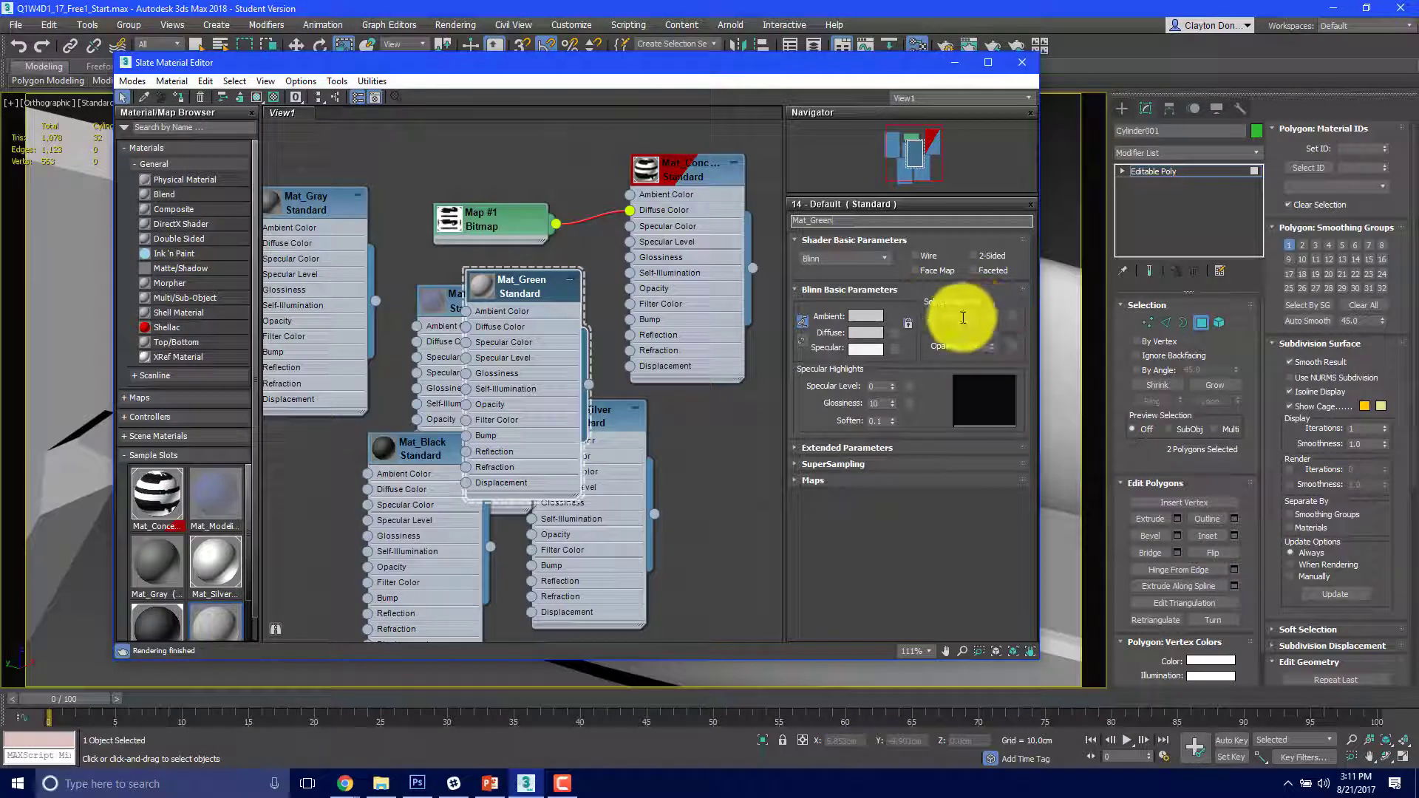
{"action": "left_click_drag", "start_coordinate": [991, 317], "coordinate": [999, 246]}
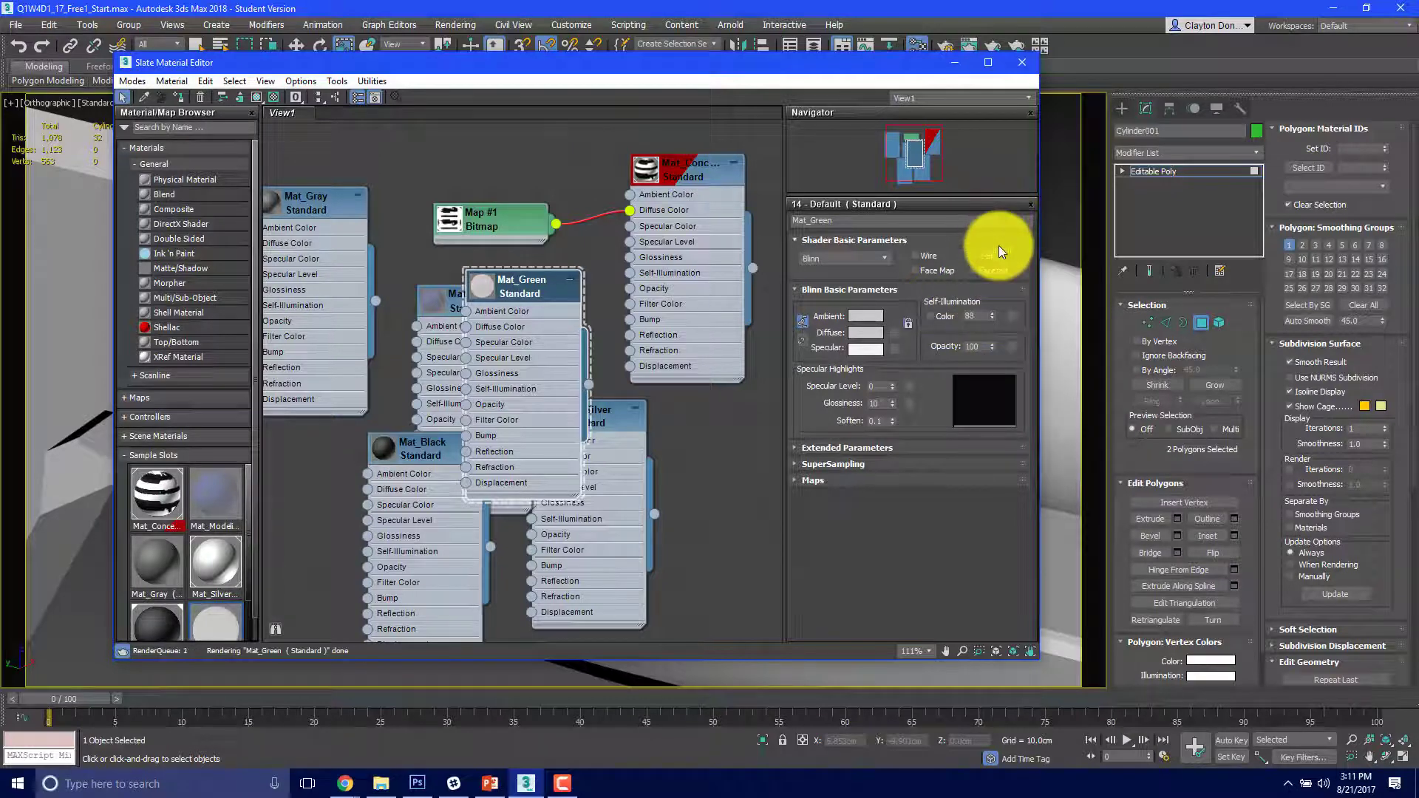
Step: Set the diffuse color of Mat_Green to a bright green with red 5, green 234 and blue 5
{"action": "left_click", "coordinate": [852, 334]}
{"action": "left_click_drag", "start_coordinate": [343, 128], "coordinate": [337, 93]}
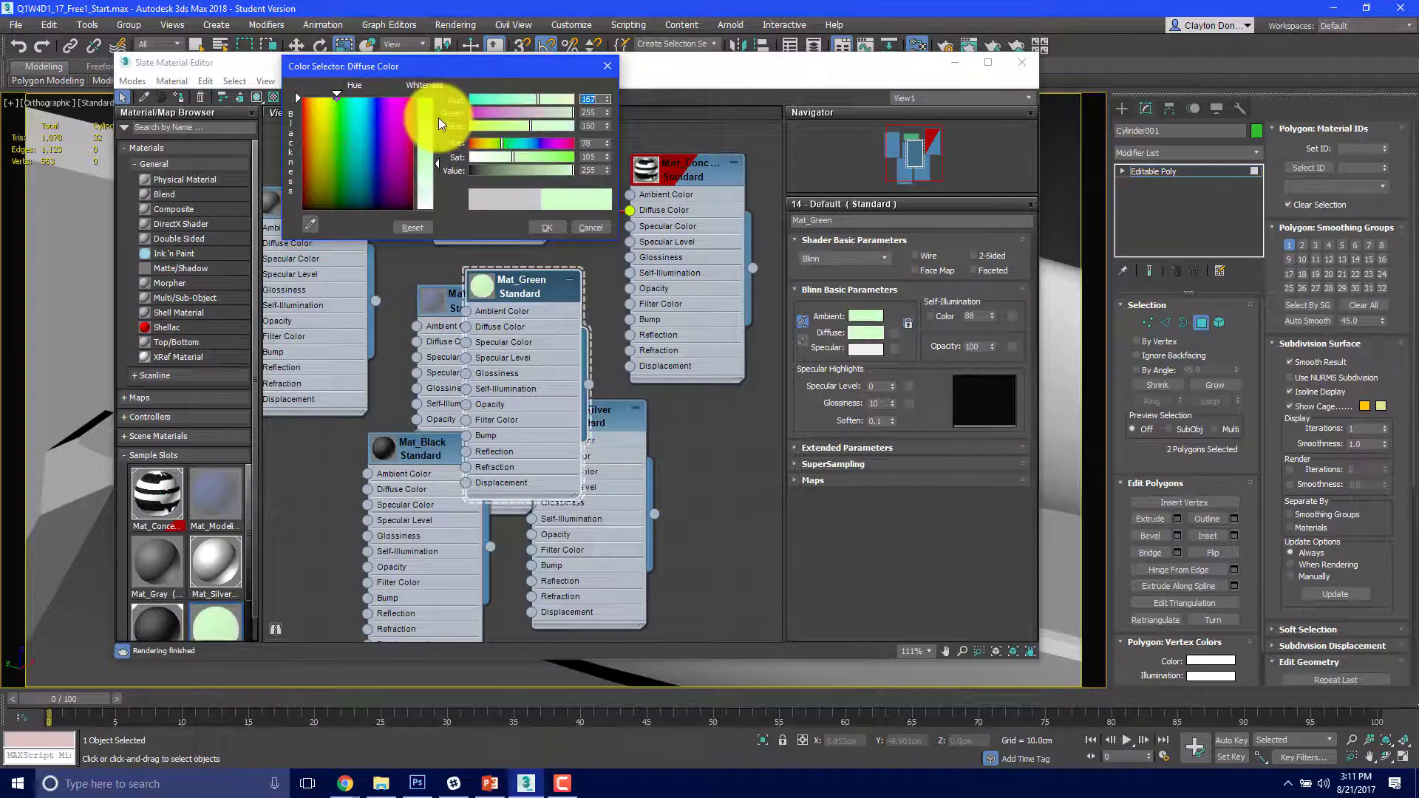
{"action": "left_click_drag", "start_coordinate": [438, 121], "coordinate": [435, 100]}
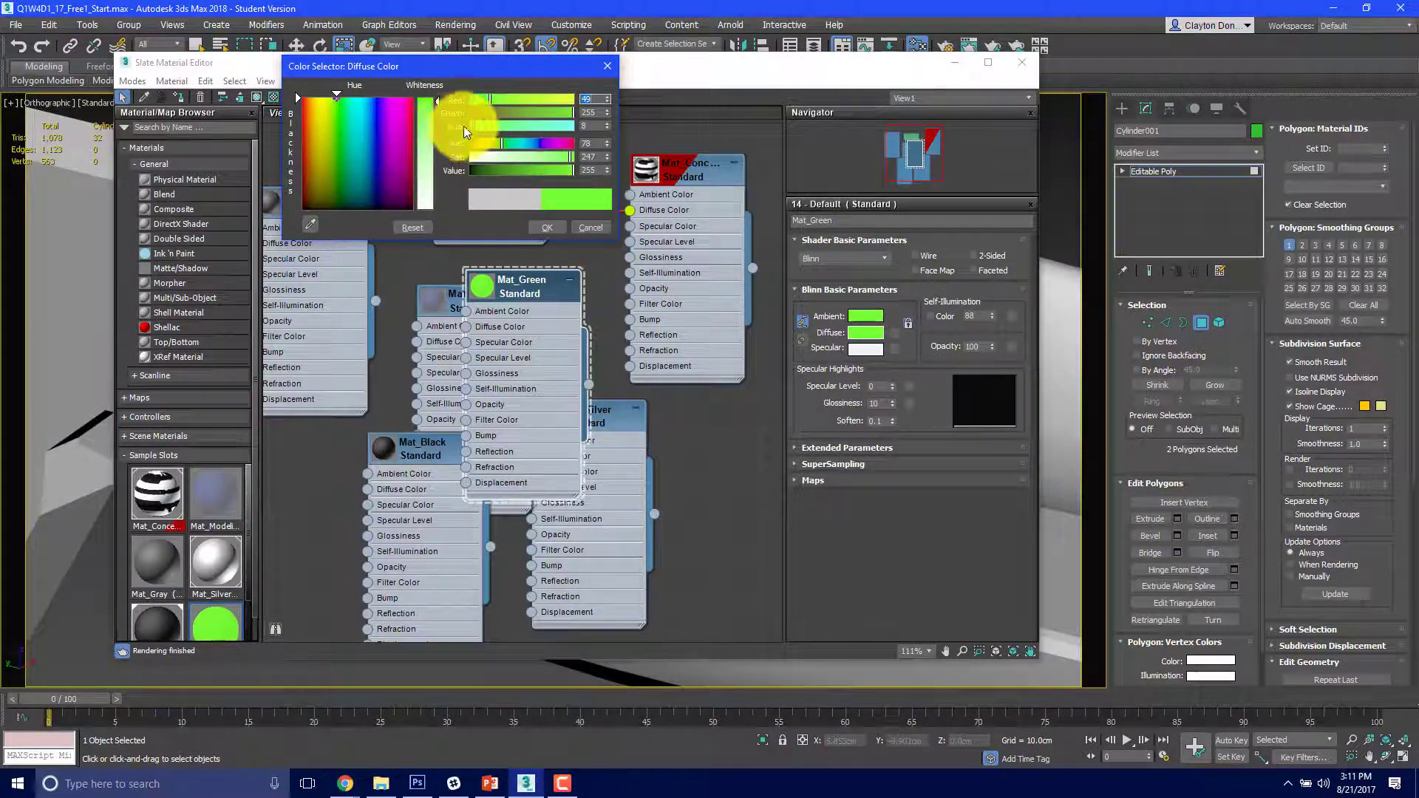
{"action": "left_click", "coordinate": [530, 170]}
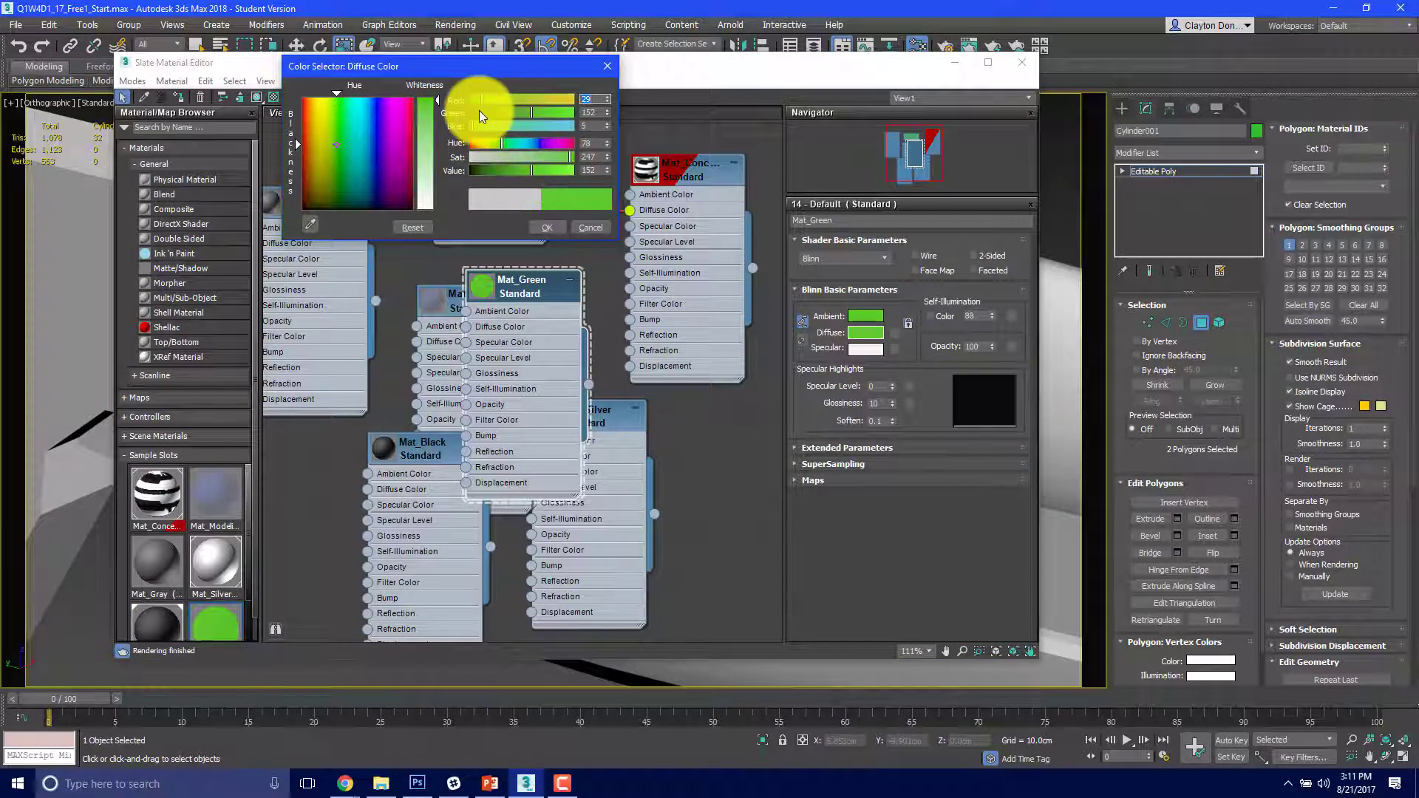
{"action": "left_click_drag", "start_coordinate": [482, 99], "coordinate": [565, 113]}
{"action": "left_click", "coordinate": [547, 226]}
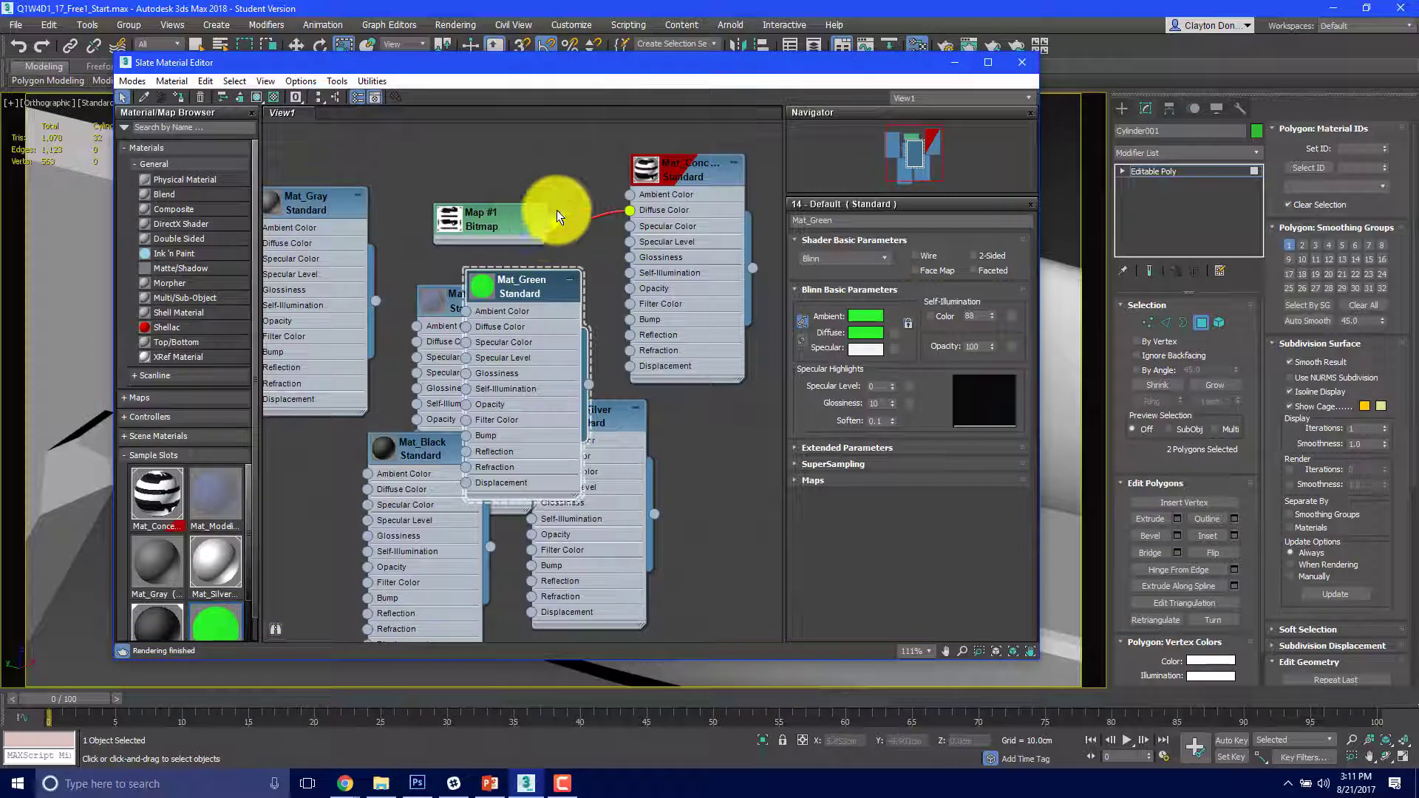
Step: Move the material editor aside, assign Mat_Green to the cylinder's selected end caps and clear the polygon selection
{"action": "left_click_drag", "start_coordinate": [497, 66], "coordinate": [902, 51]}
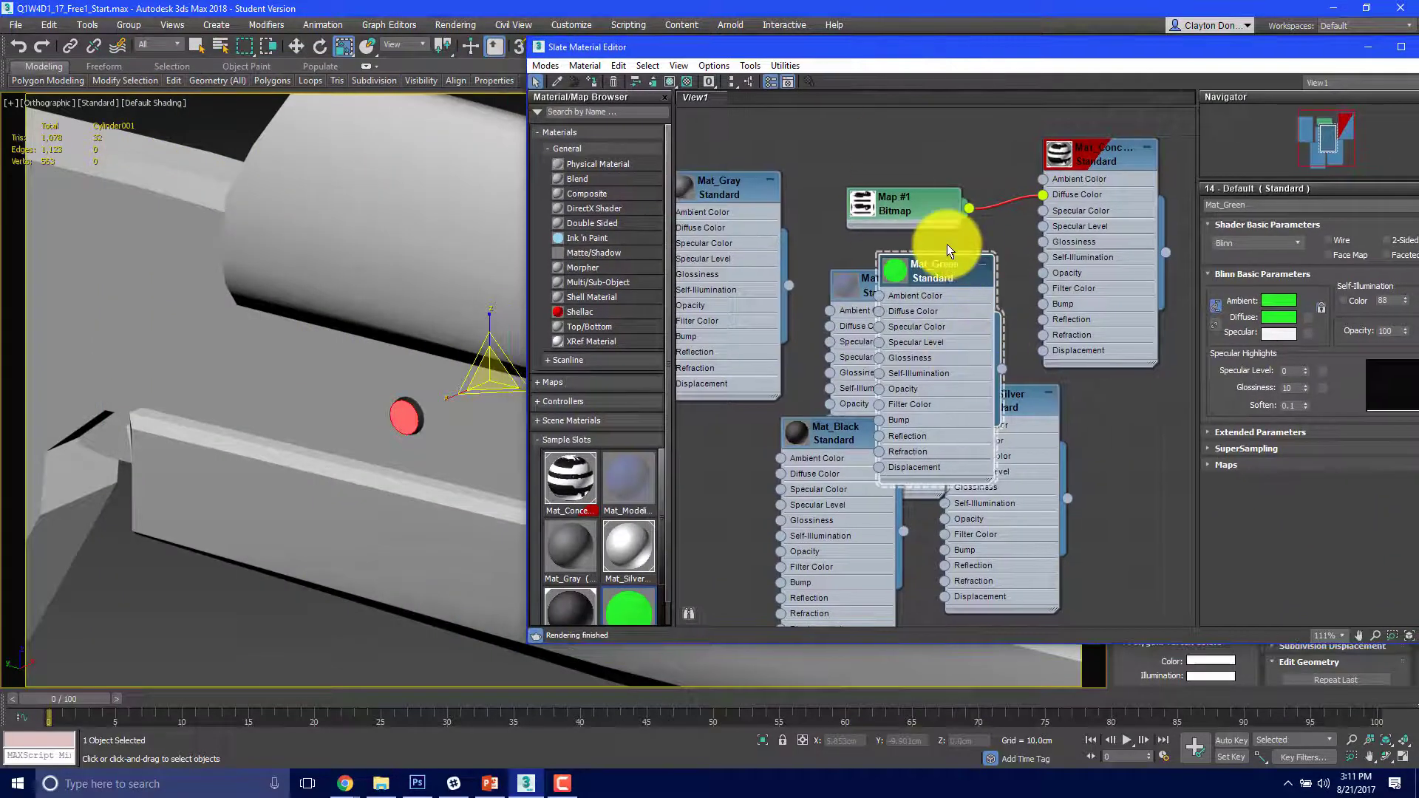
{"action": "left_click", "coordinate": [594, 79]}
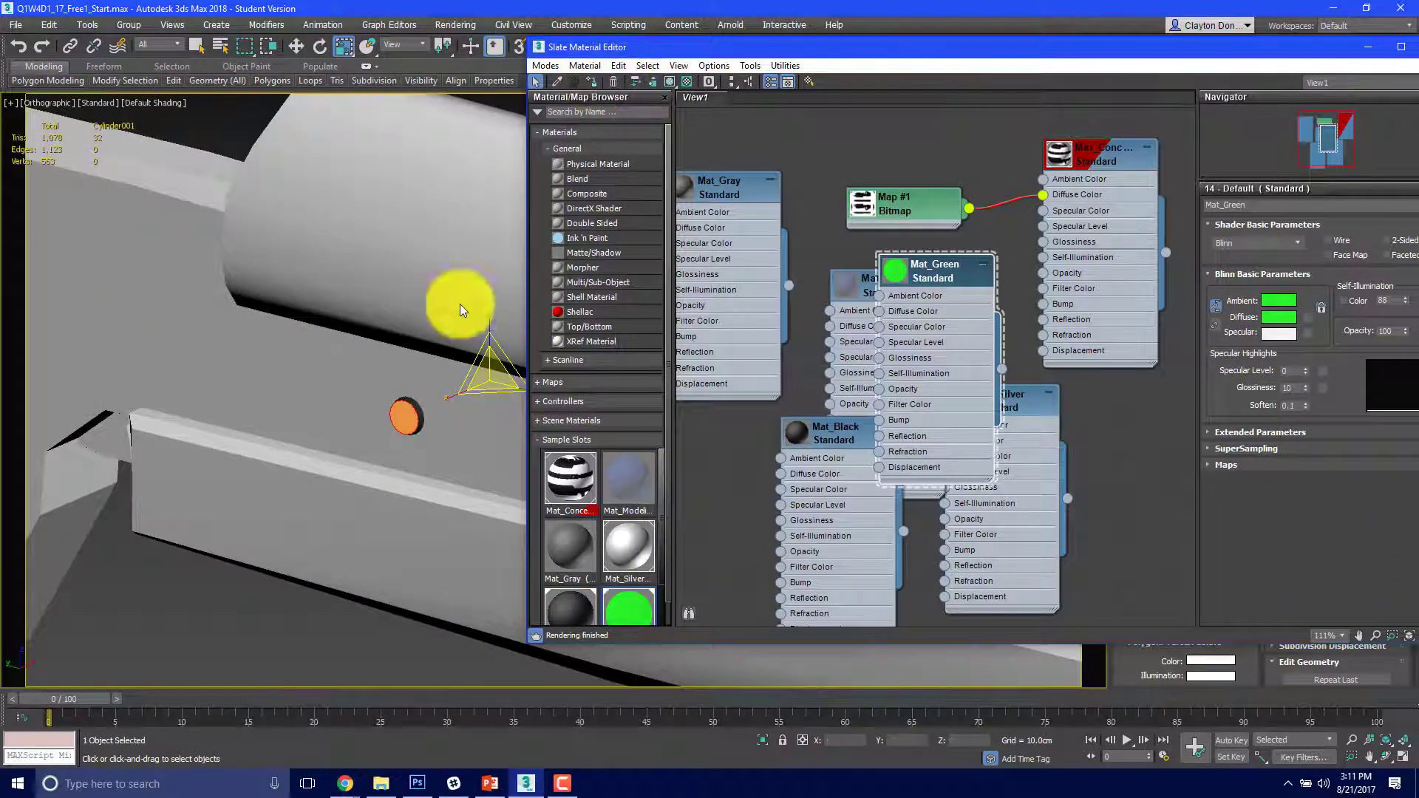
{"action": "left_click", "coordinate": [224, 196]}
{"action": "middle_click_drag", "start_coordinate": [490, 395], "coordinate": [446, 363]}
{"action": "scroll", "coordinate": [307, 369], "scroll_direction": "down", "scroll_amount": 3}
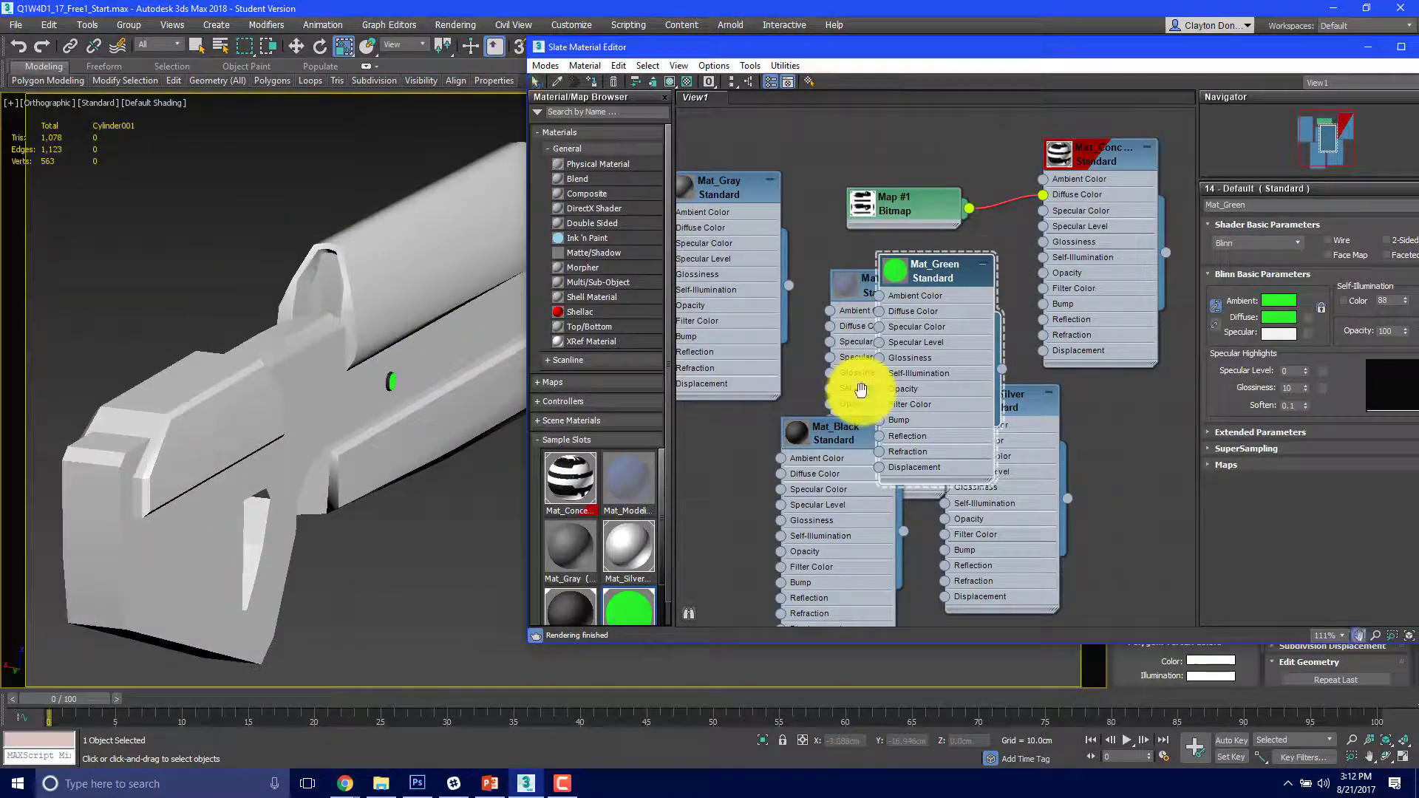
Step: Move the Mat_Green node aside, add the 19 - Default sample material to the node view and copy Mat_Green onto its sample slot
{"action": "left_click_drag", "start_coordinate": [947, 272], "coordinate": [754, 477]}
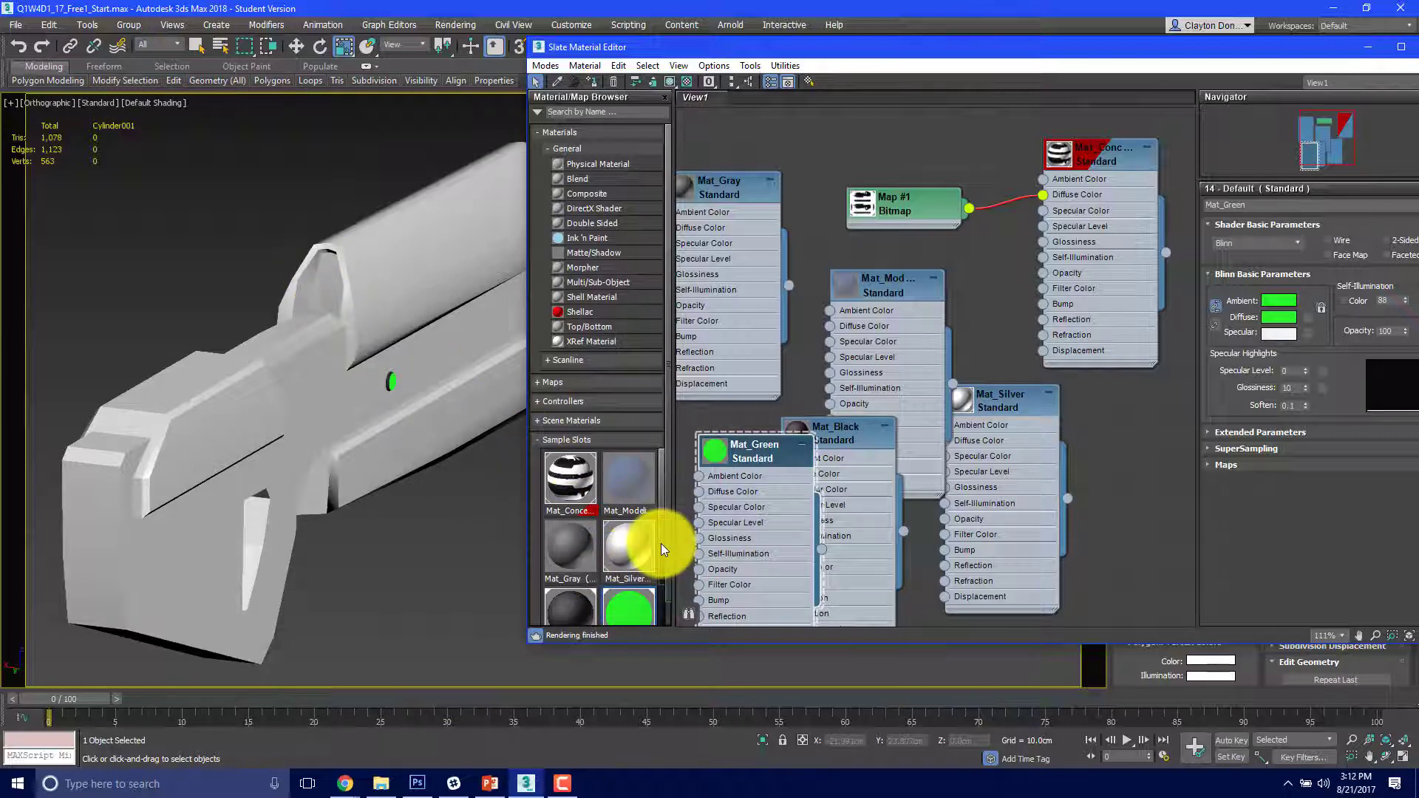
{"action": "scroll", "coordinate": [661, 543], "scroll_direction": "down", "scroll_amount": 2}
{"action": "double_click", "coordinate": [570, 605]}
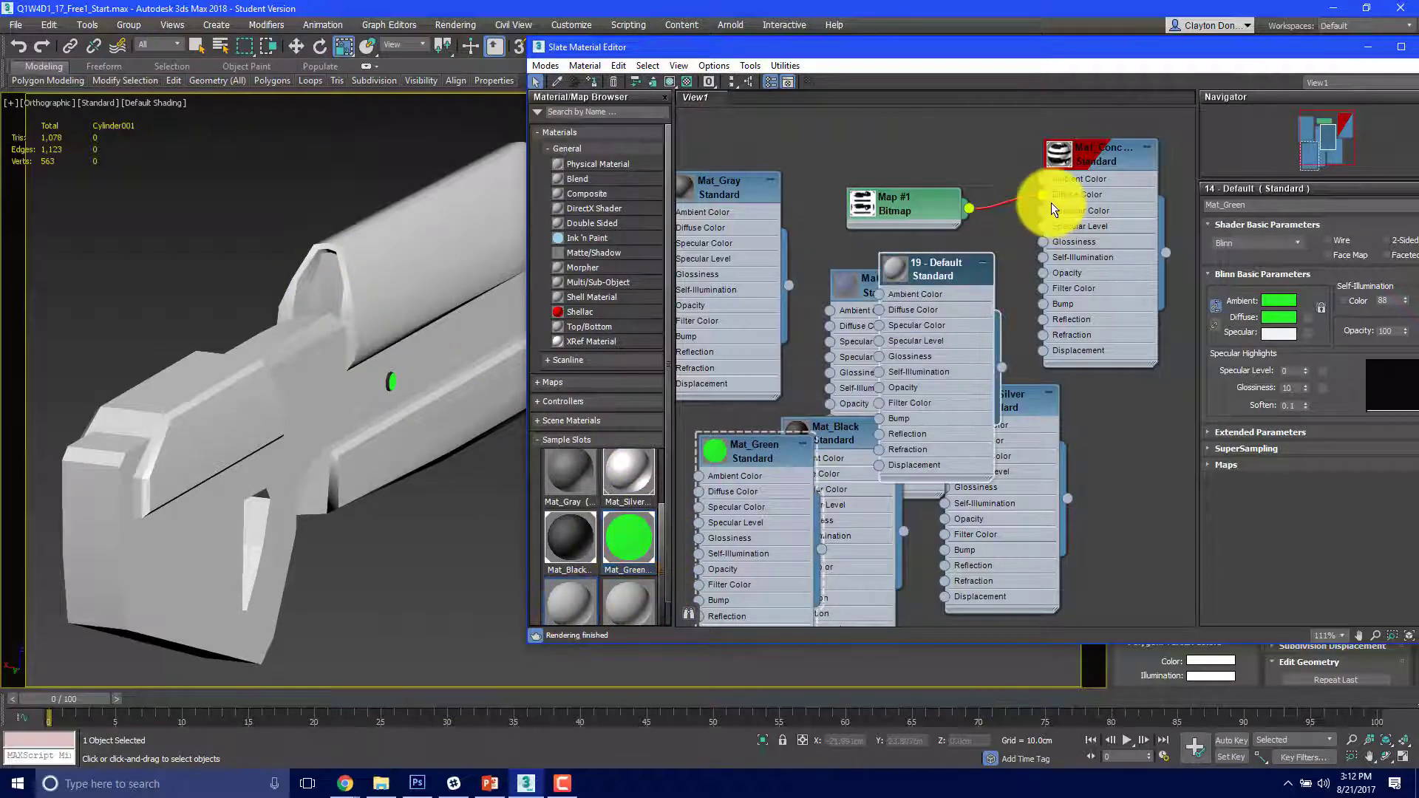
{"action": "left_click", "coordinate": [612, 533]}
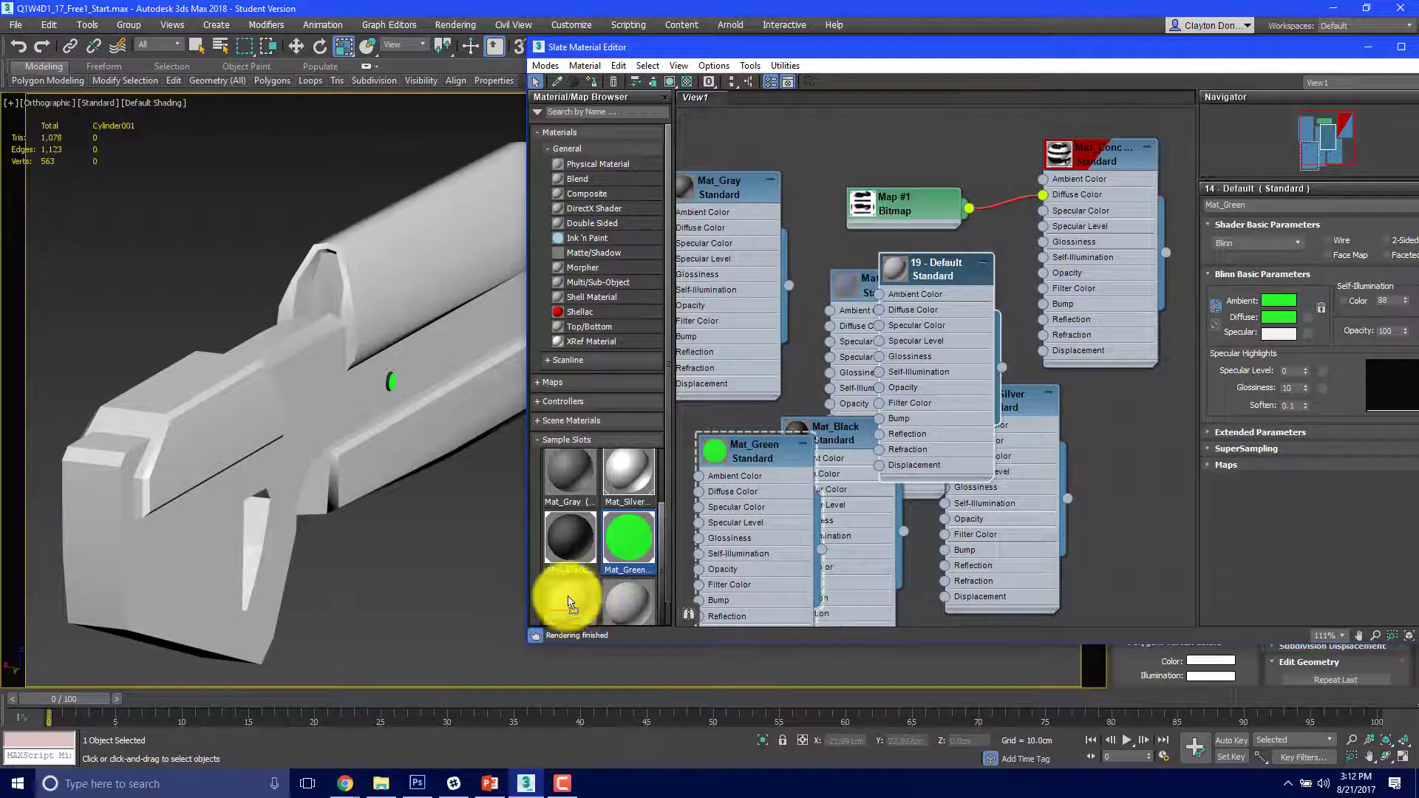
{"action": "left_click_drag", "start_coordinate": [612, 534], "coordinate": [569, 596]}
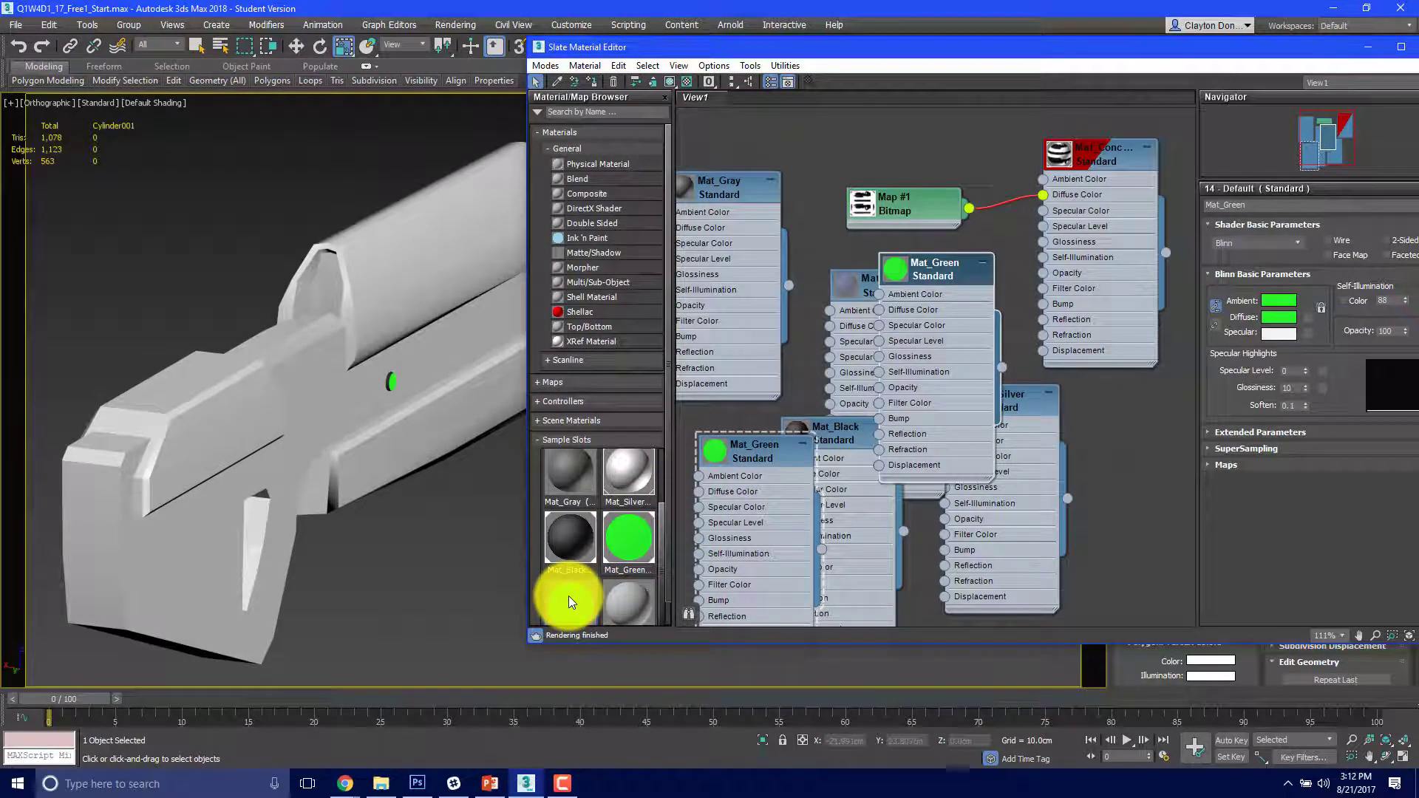
Step: Open the parameters of the copied green material and rename it Mat_Blue
{"action": "double_click", "coordinate": [930, 263]}
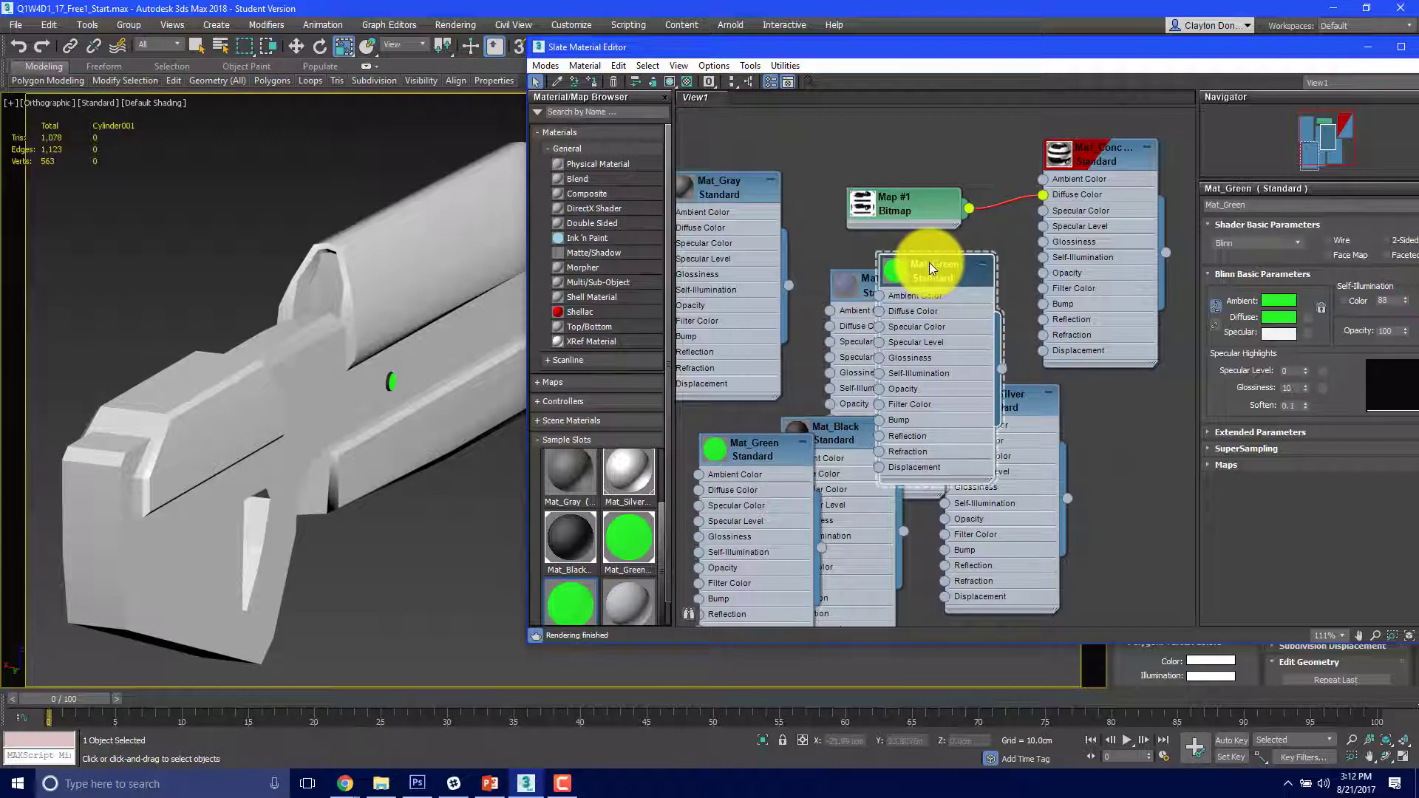
{"action": "left_click_drag", "start_coordinate": [1224, 206], "coordinate": [1348, 207]}
{"action": "type", "text": "Mat_Blue"}
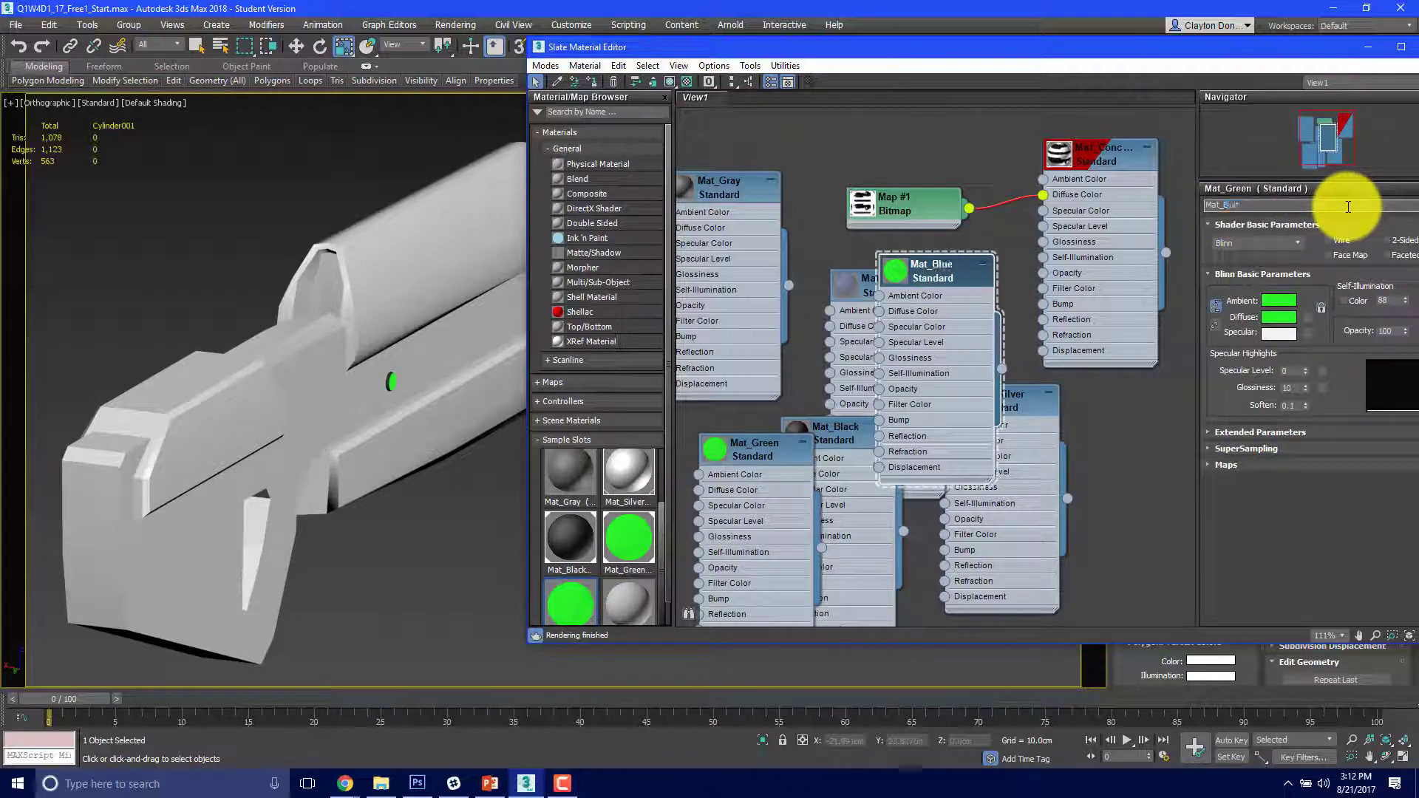
{"action": "key", "text": "Return"}
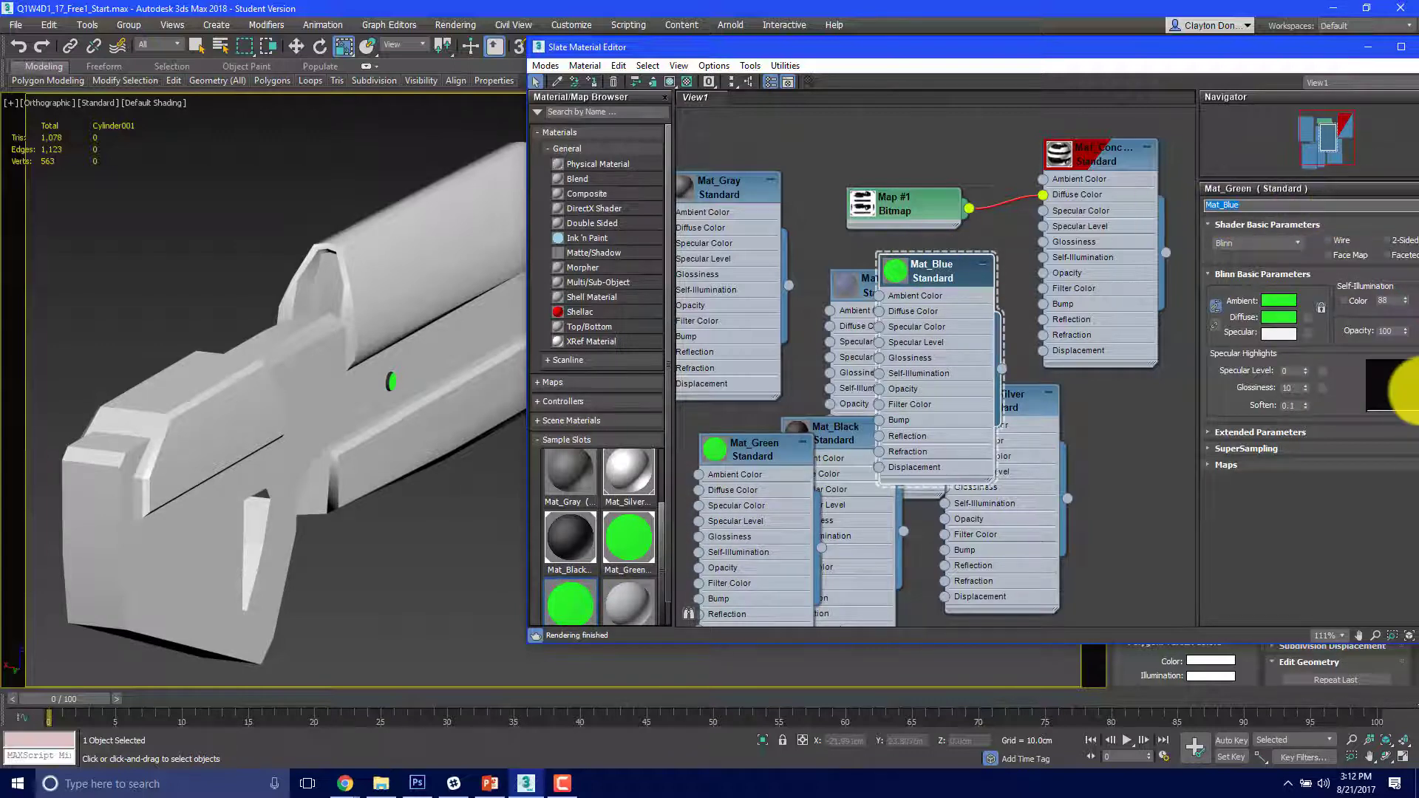
Step: Change the diffuse color of Mat_Blue to a bright, saturated cyan blue
{"action": "left_click", "coordinate": [1277, 317]}
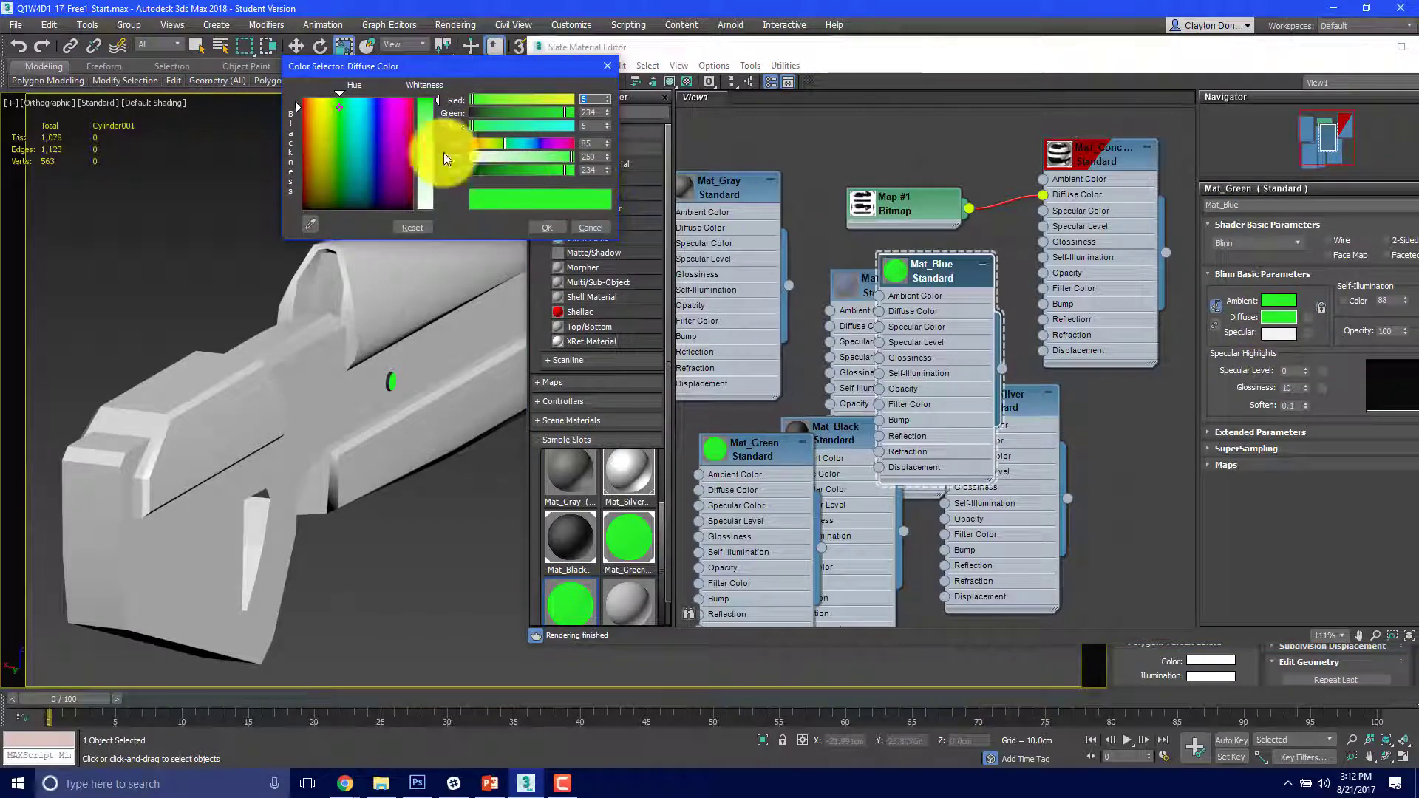
{"action": "mouse_move", "coordinate": [539, 127]}
{"action": "left_mouse_down"}
{"action": "mouse_move", "coordinate": [565, 126]}
{"action": "mouse_move", "coordinate": [562, 111]}
{"action": "mouse_move", "coordinate": [530, 112]}
{"action": "mouse_move", "coordinate": [553, 109]}
{"action": "left_mouse_up"}
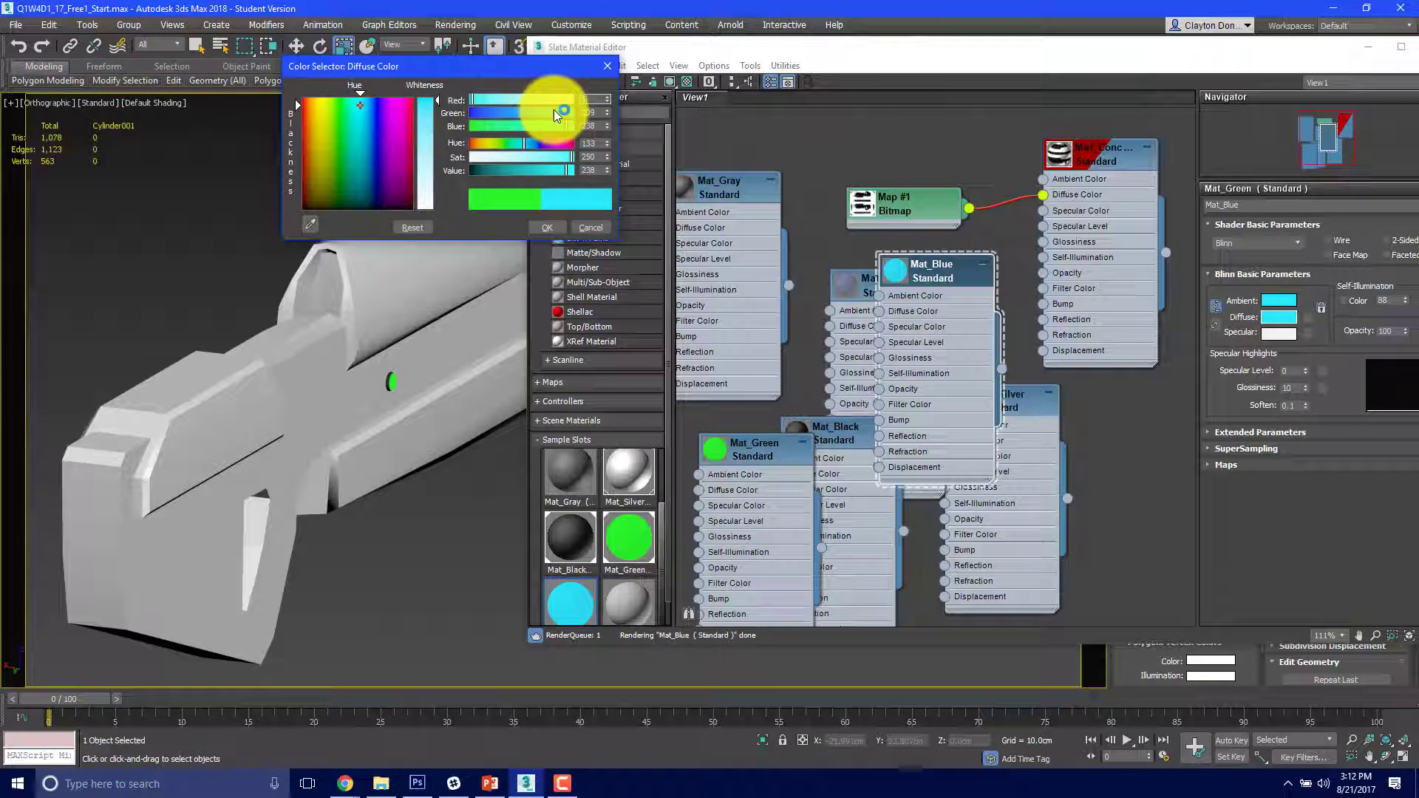
{"action": "left_click", "coordinate": [422, 103]}
{"action": "left_click_drag", "start_coordinate": [538, 171], "coordinate": [588, 186]}
{"action": "left_click", "coordinate": [551, 229]}
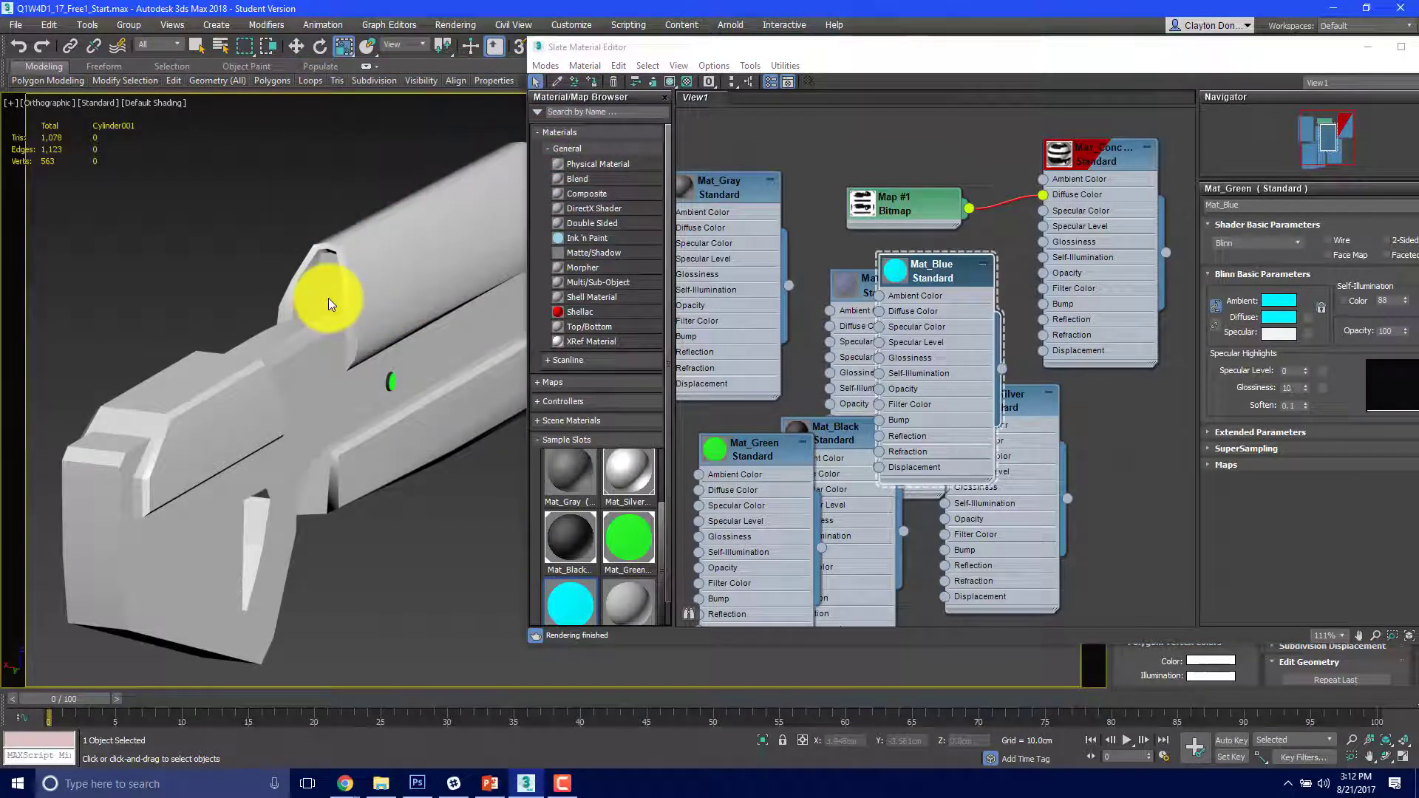
Step: Select the recessed panel polygons inside the arched rear opening of the rifle's upper housing and assign Mat_Blue to them
{"action": "middle_click_drag", "start_coordinate": [331, 278], "coordinate": [319, 314], "text": "alt"}
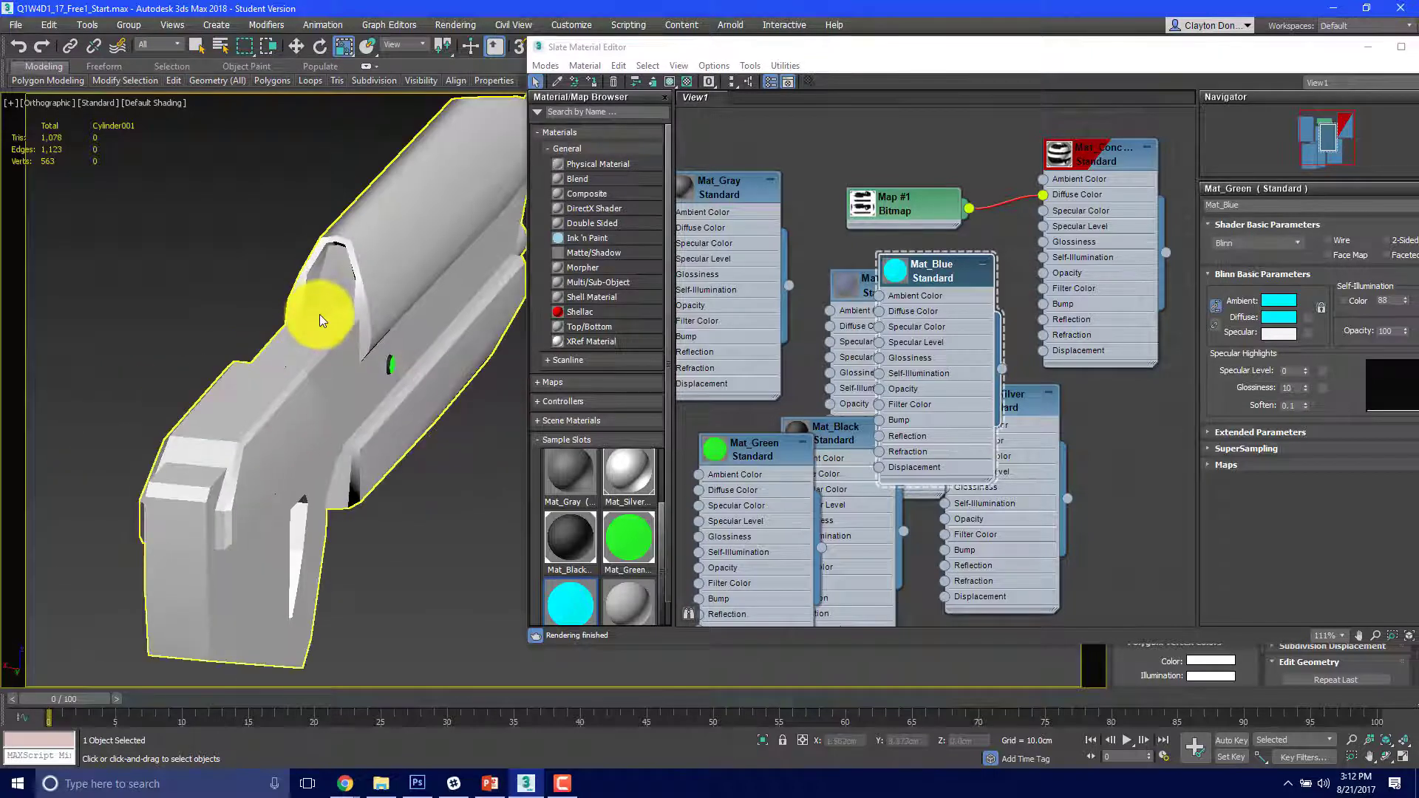
{"action": "key", "text": "4"}
{"action": "left_click", "coordinate": [338, 278]}
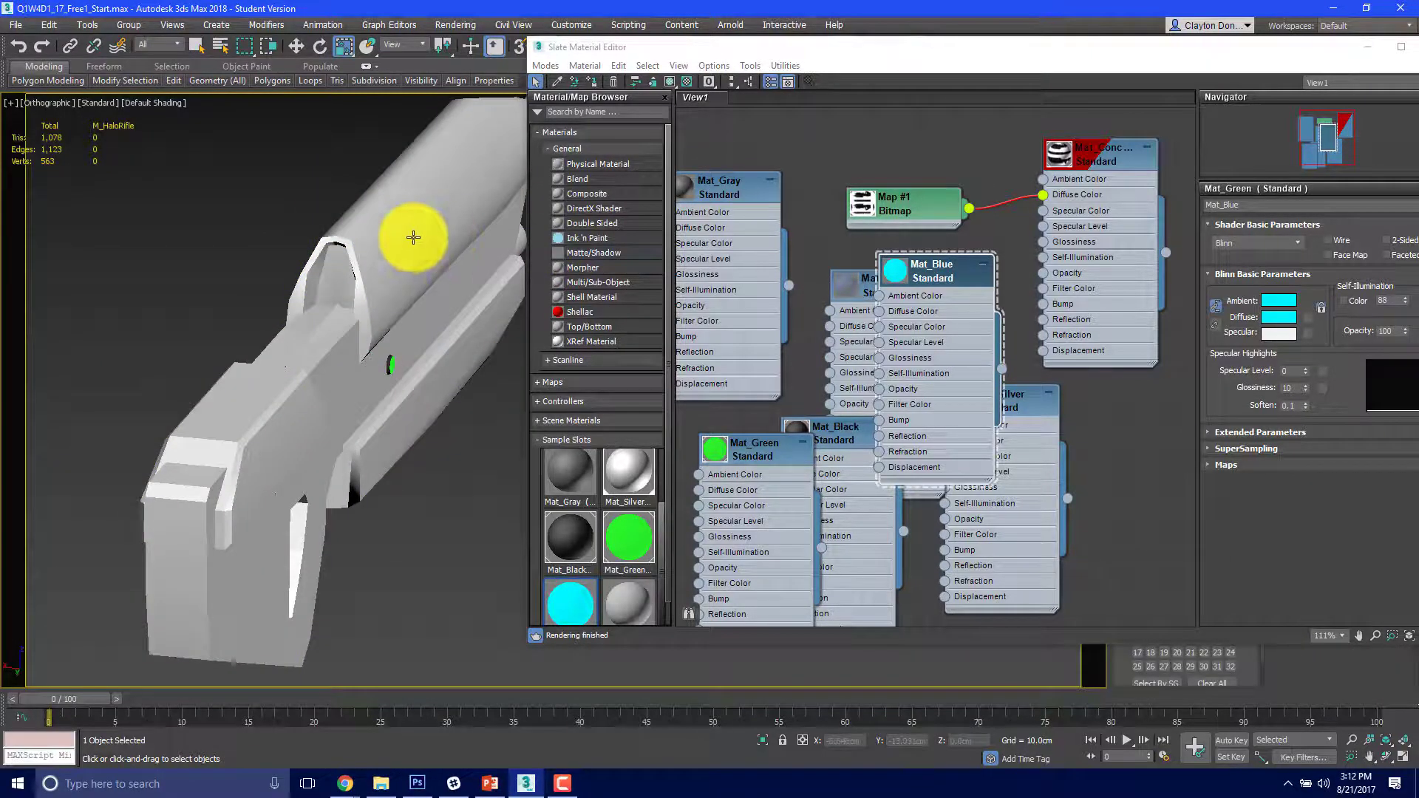
{"action": "scroll", "coordinate": [332, 257], "scroll_direction": "up", "scroll_amount": 5}
{"action": "left_click", "coordinate": [343, 263]}
{"action": "left_click", "coordinate": [402, 325], "text": "ctrl"}
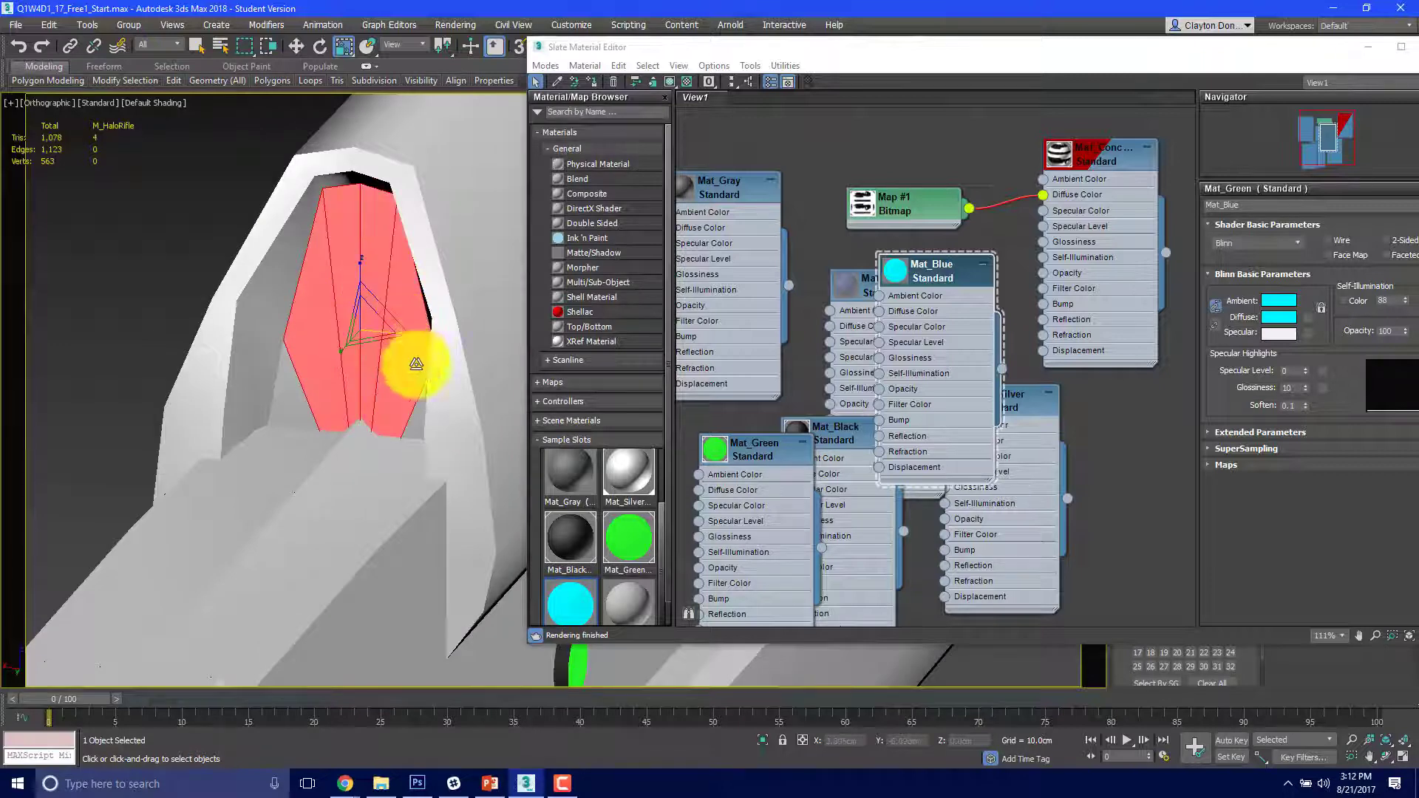
{"action": "left_click", "coordinate": [416, 429], "text": "ctrl"}
{"action": "left_click", "coordinate": [289, 408], "text": "ctrl"}
{"action": "mouse_move", "coordinate": [307, 460]}
{"action": "middle_mouse_down", "text": "alt"}
{"action": "mouse_move", "coordinate": [371, 444]}
{"action": "mouse_move", "coordinate": [329, 453]}
{"action": "middle_mouse_up", "text": "alt"}
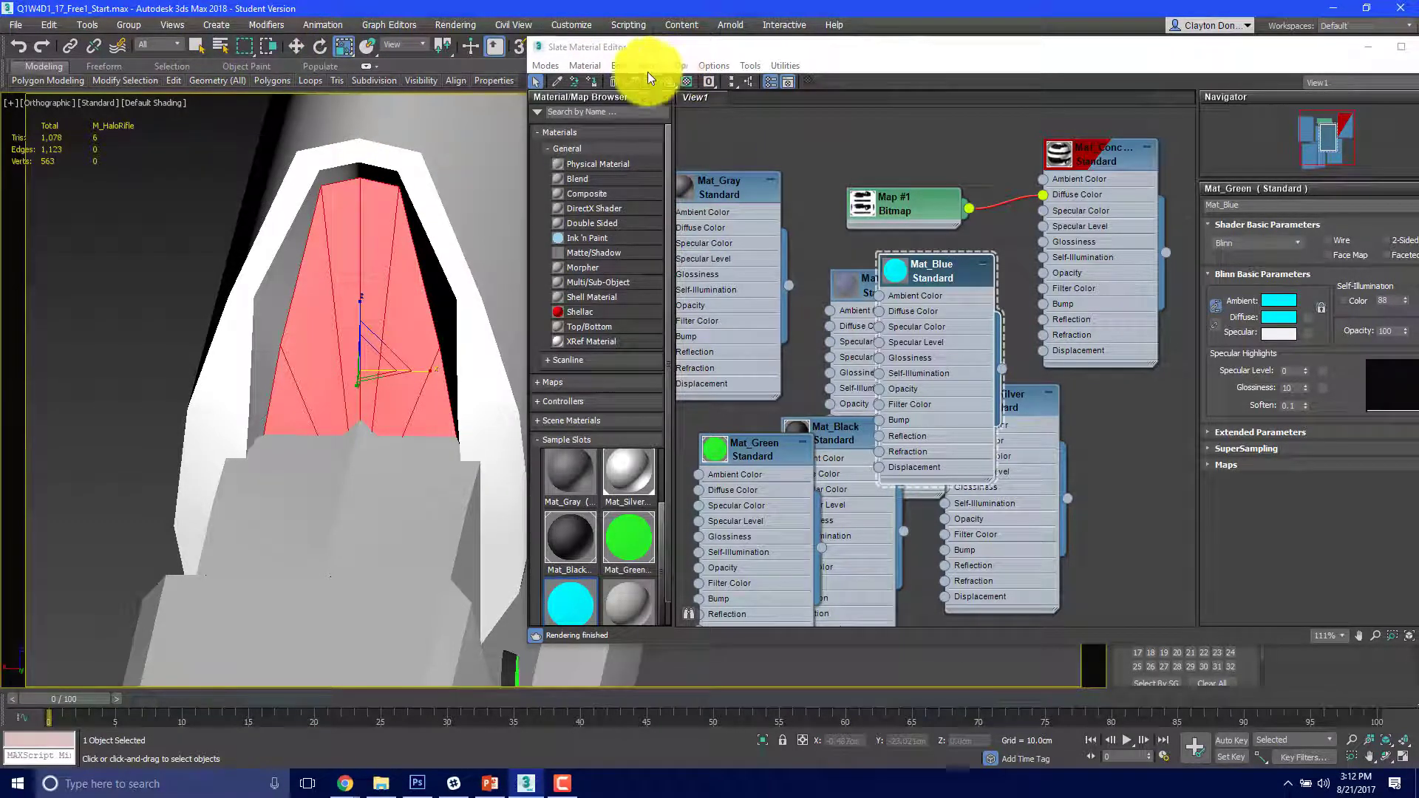
{"action": "middle_click_drag", "start_coordinate": [325, 214], "coordinate": [164, 205]}
{"action": "scroll", "coordinate": [232, 174], "scroll_direction": "down", "scroll_amount": 5}
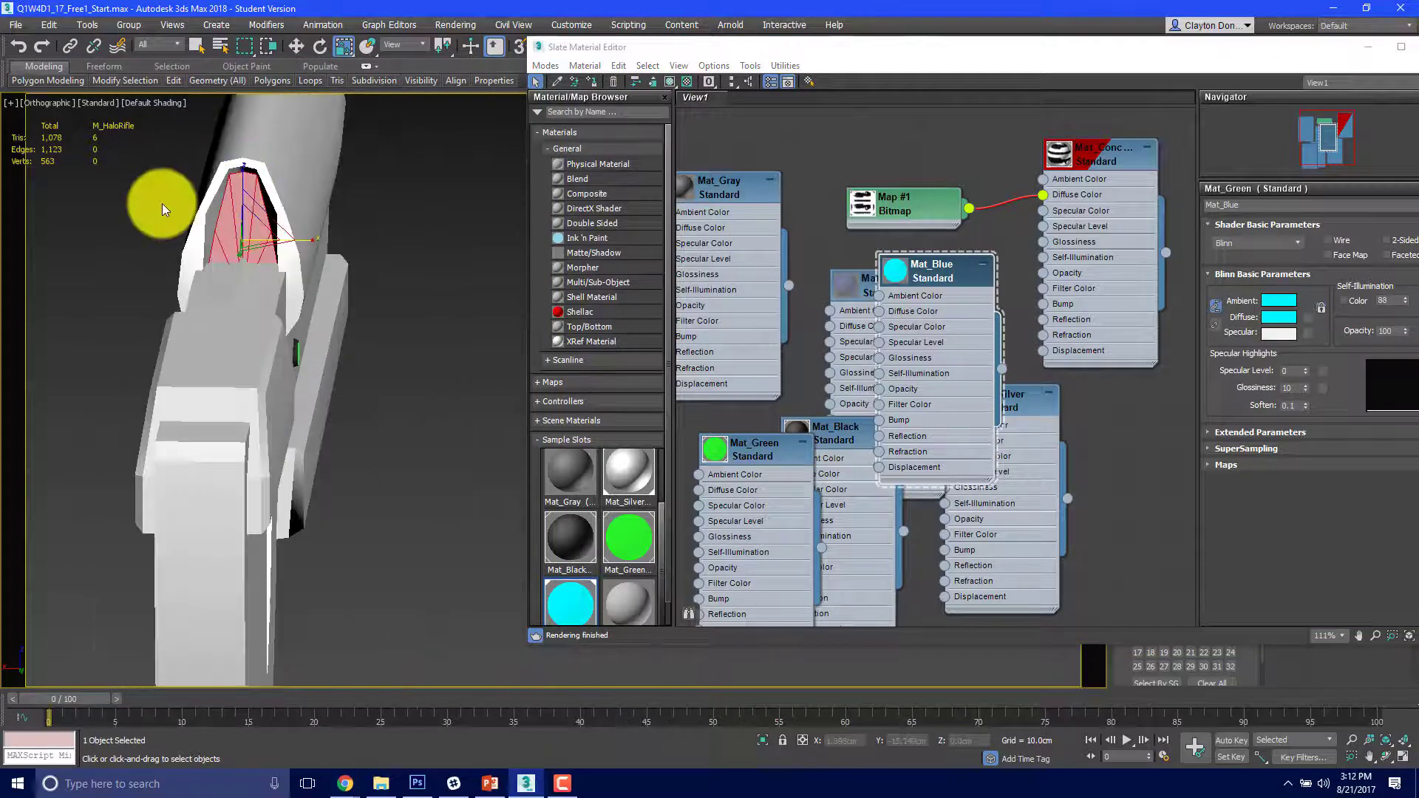
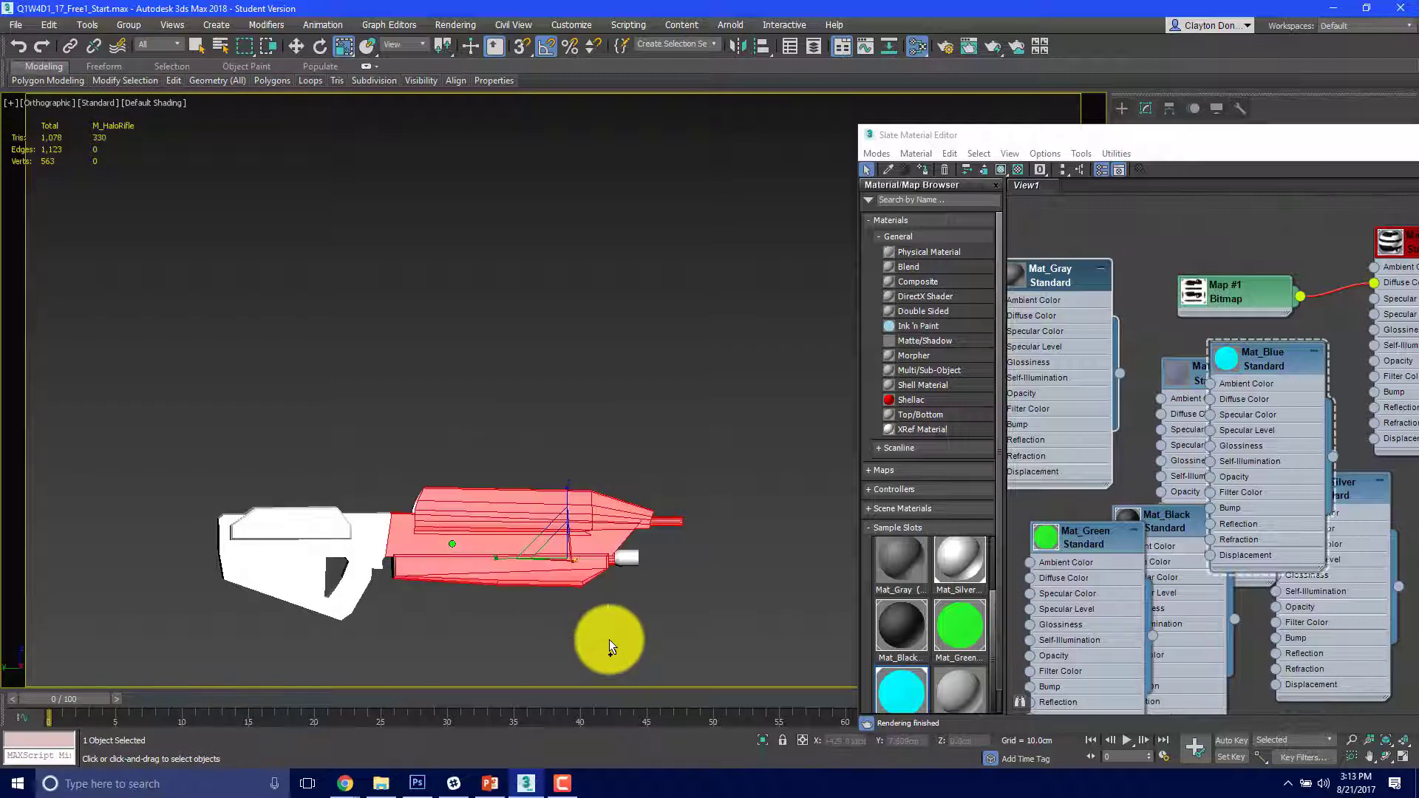
Step: Add the inner wall polygons and the rim loop around the arched rear opening to the rifle's polygon selection
{"action": "scroll", "coordinate": [601, 586], "scroll_direction": "up", "scroll_amount": 5}
{"action": "middle_click_drag", "start_coordinate": [497, 532], "coordinate": [539, 539], "text": "alt"}
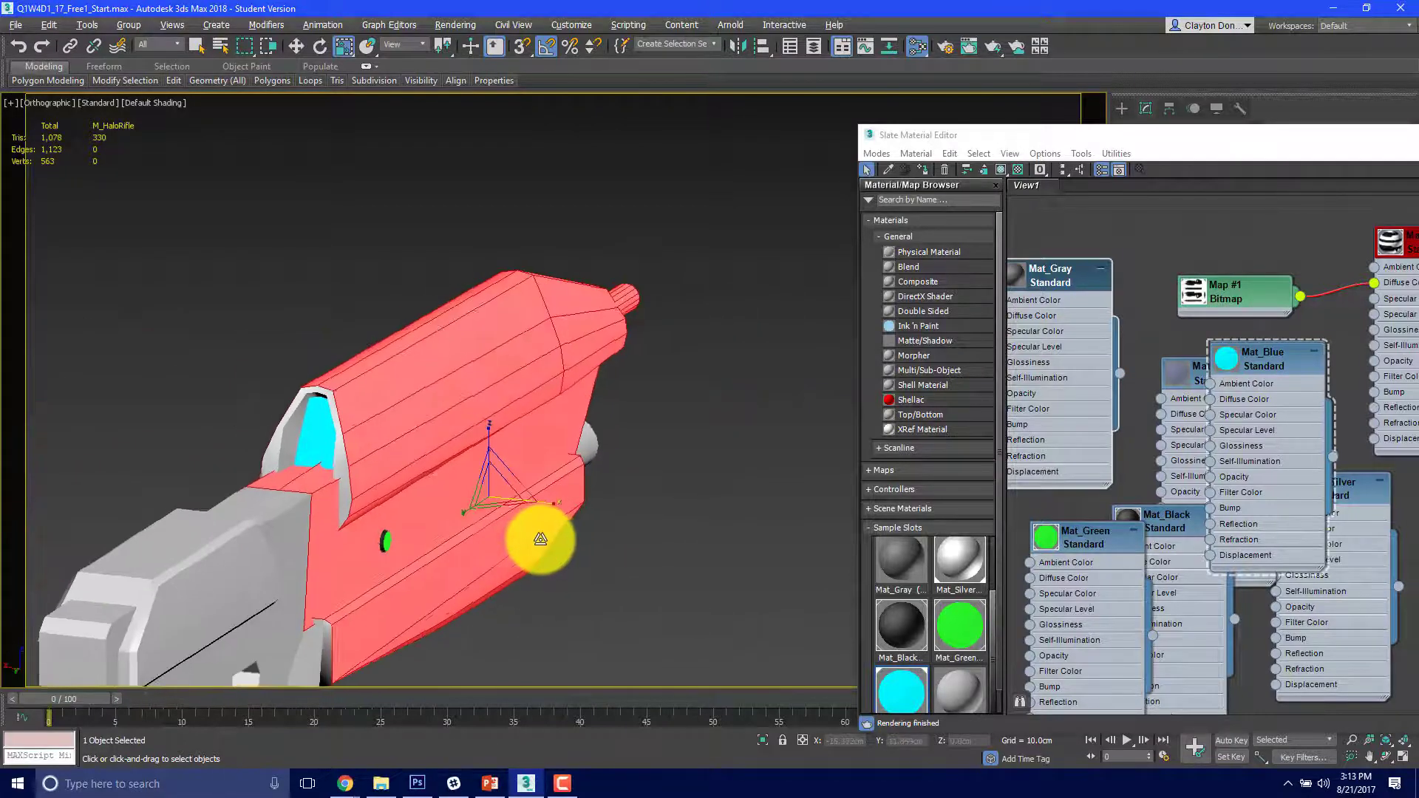
{"action": "scroll", "coordinate": [291, 352], "scroll_direction": "up", "scroll_amount": 3}
{"action": "left_click", "coordinate": [338, 381], "text": "ctrl"}
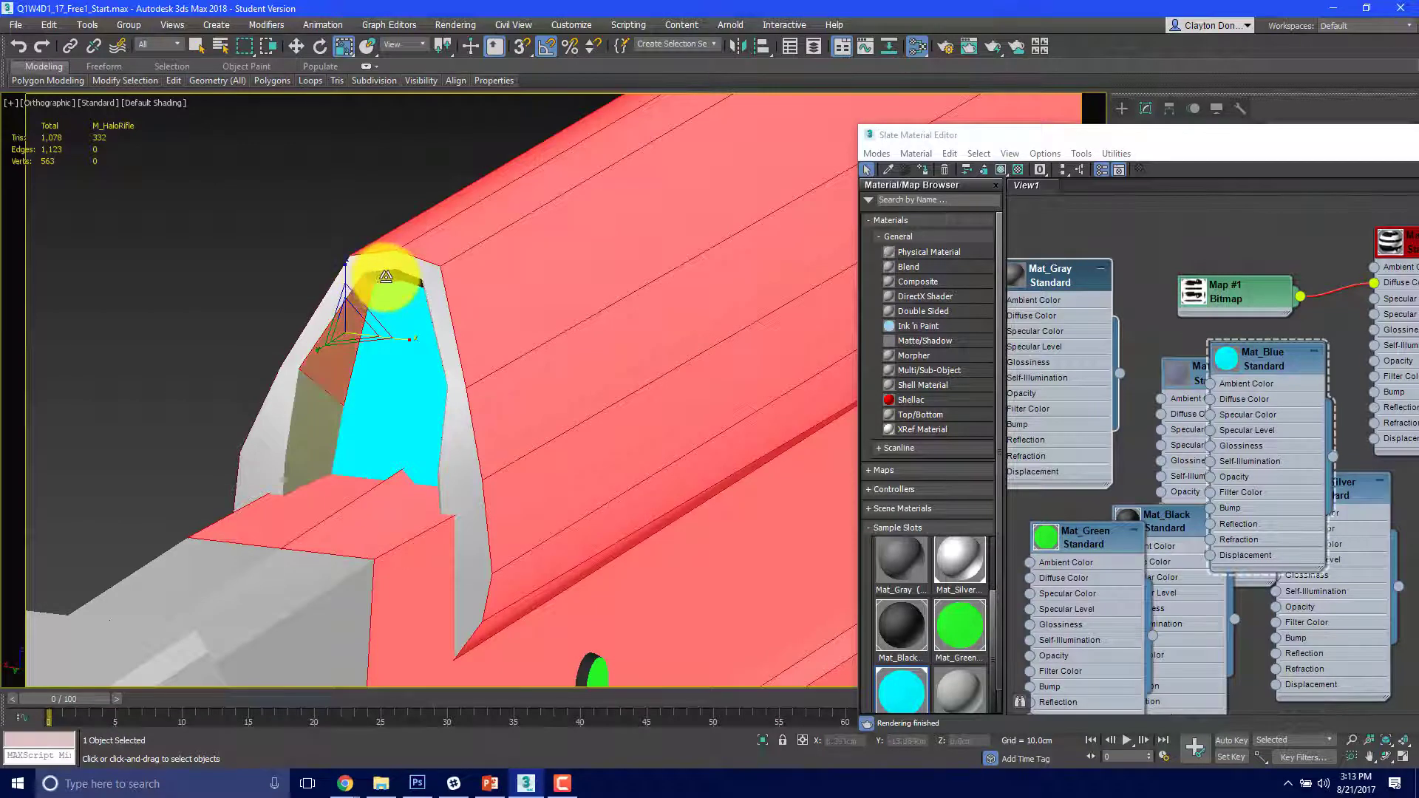
{"action": "left_click", "coordinate": [383, 277], "text": "shift"}
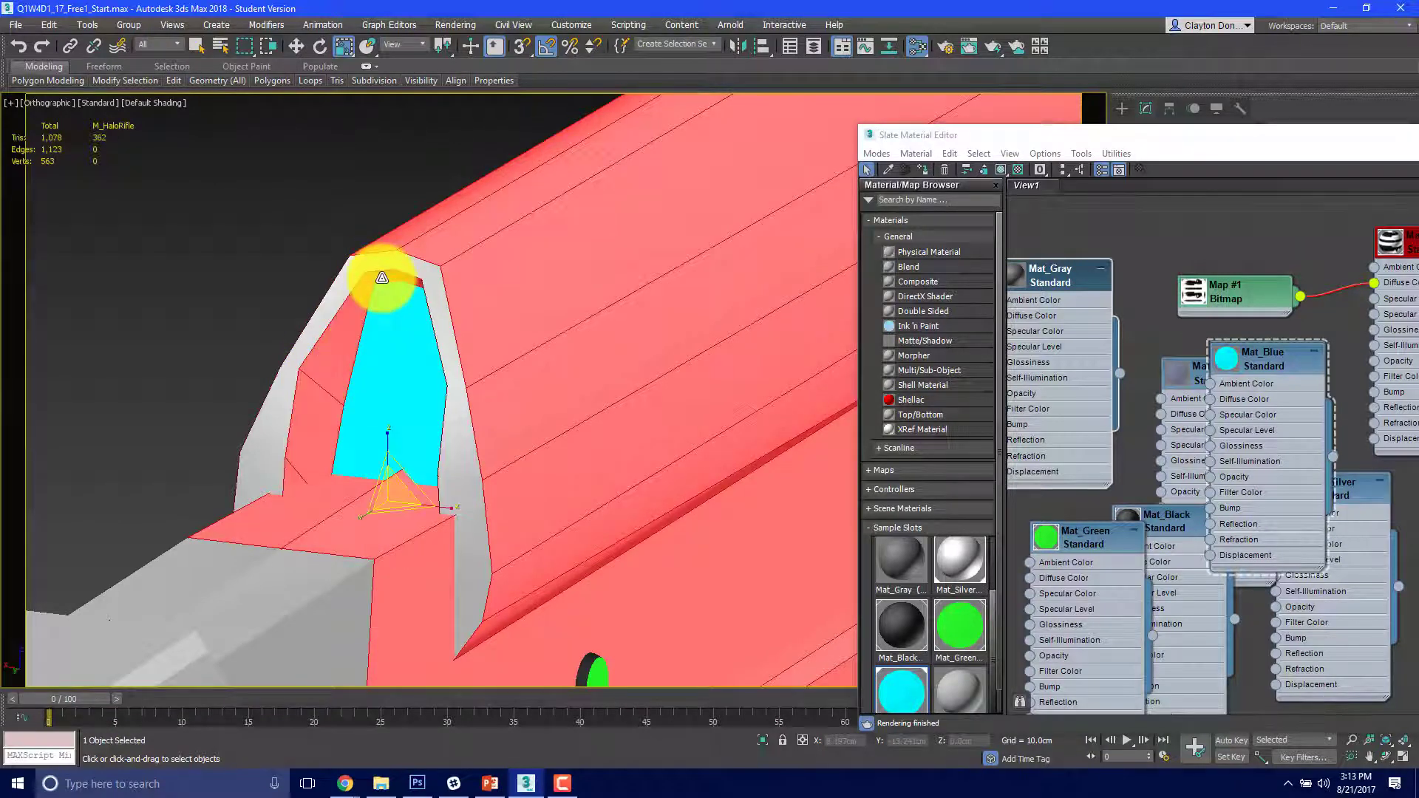
{"action": "left_click", "coordinate": [315, 315], "text": "ctrl"}
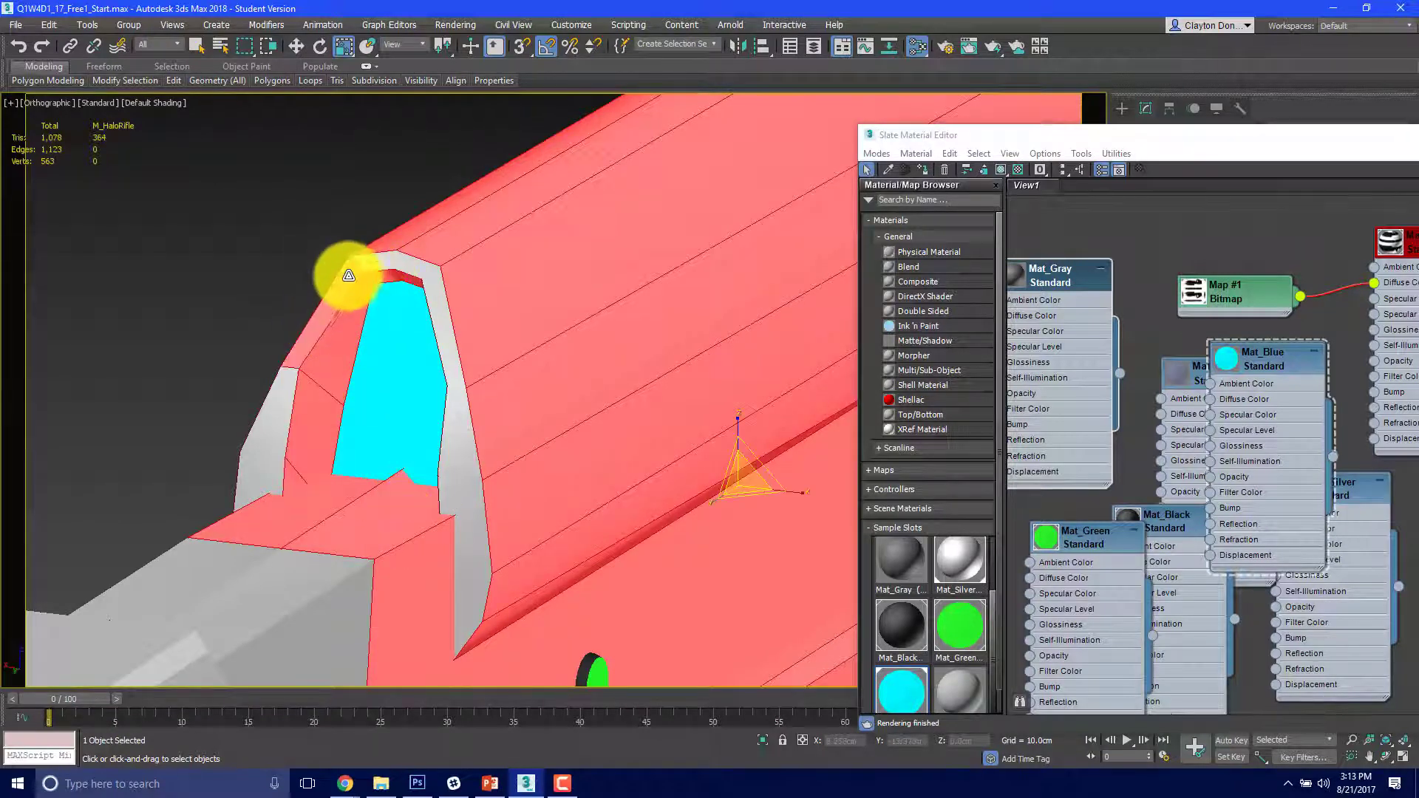
{"action": "left_click", "coordinate": [373, 260], "text": "shift"}
Step: Remove the middle body and lower rail polygons from the selection, keeping the upper housing and its barrel
{"action": "middle_click_drag", "start_coordinate": [470, 432], "coordinate": [360, 421]}
{"action": "scroll", "coordinate": [369, 425], "scroll_direction": "down", "scroll_amount": 5}
{"action": "middle_click_drag", "start_coordinate": [539, 442], "coordinate": [371, 434]}
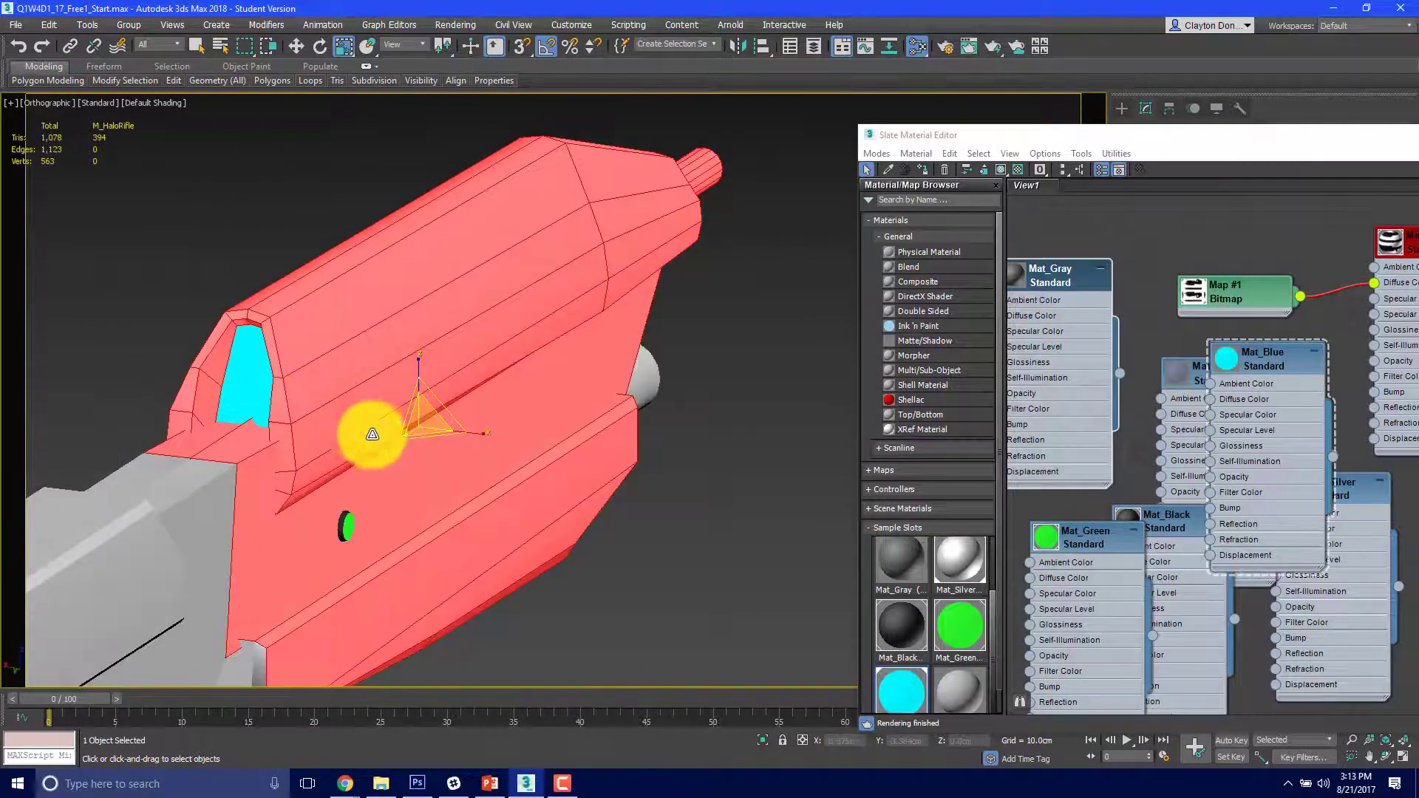
{"action": "middle_click_drag", "start_coordinate": [384, 540], "coordinate": [594, 536], "text": "alt"}
{"action": "left_click_drag", "start_coordinate": [105, 224], "coordinate": [154, 547], "text": "alt"}
{"action": "scroll", "coordinate": [164, 592], "scroll_direction": "down", "scroll_amount": 3}
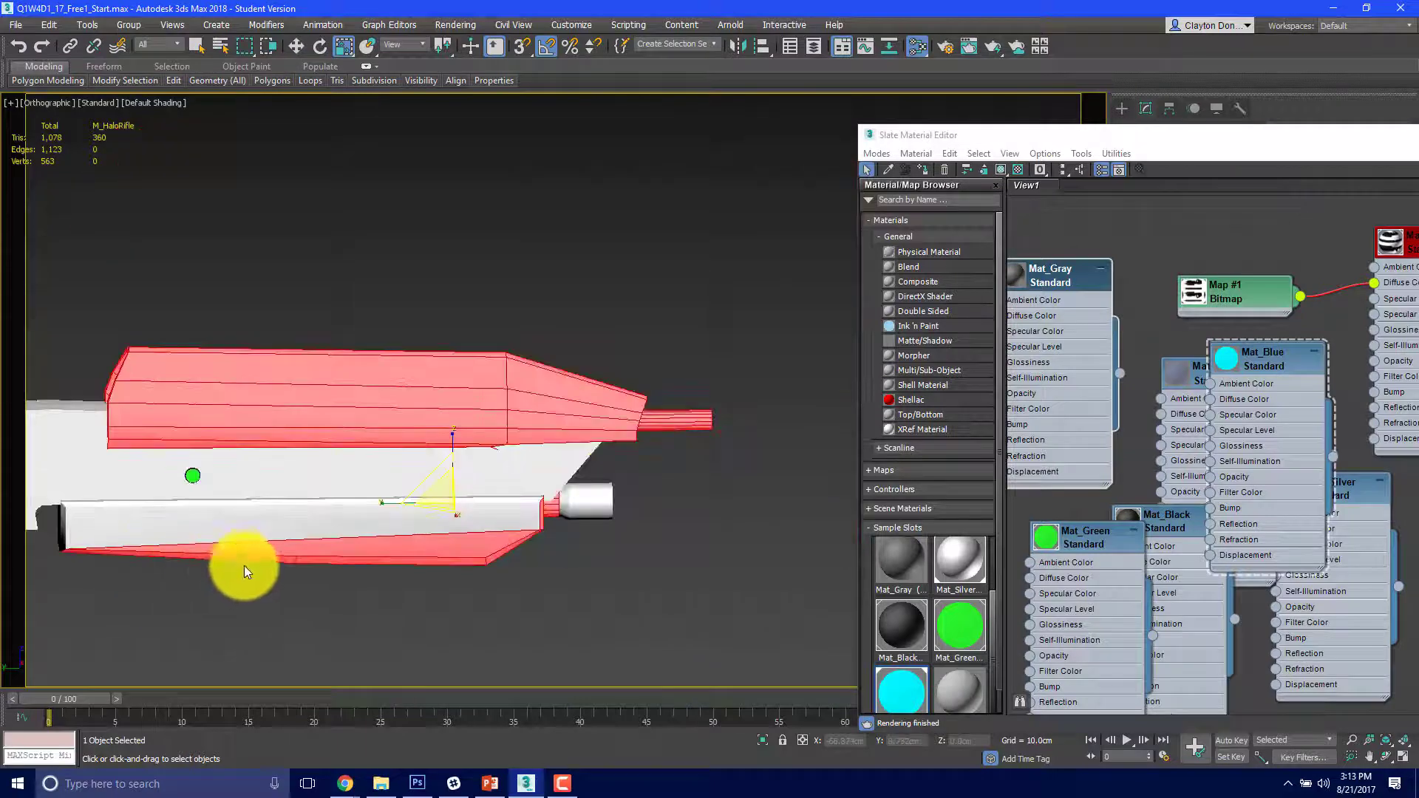
{"action": "left_click_drag", "start_coordinate": [561, 474], "coordinate": [564, 476], "text": "alt"}
{"action": "middle_click_drag", "start_coordinate": [624, 513], "coordinate": [563, 508]}
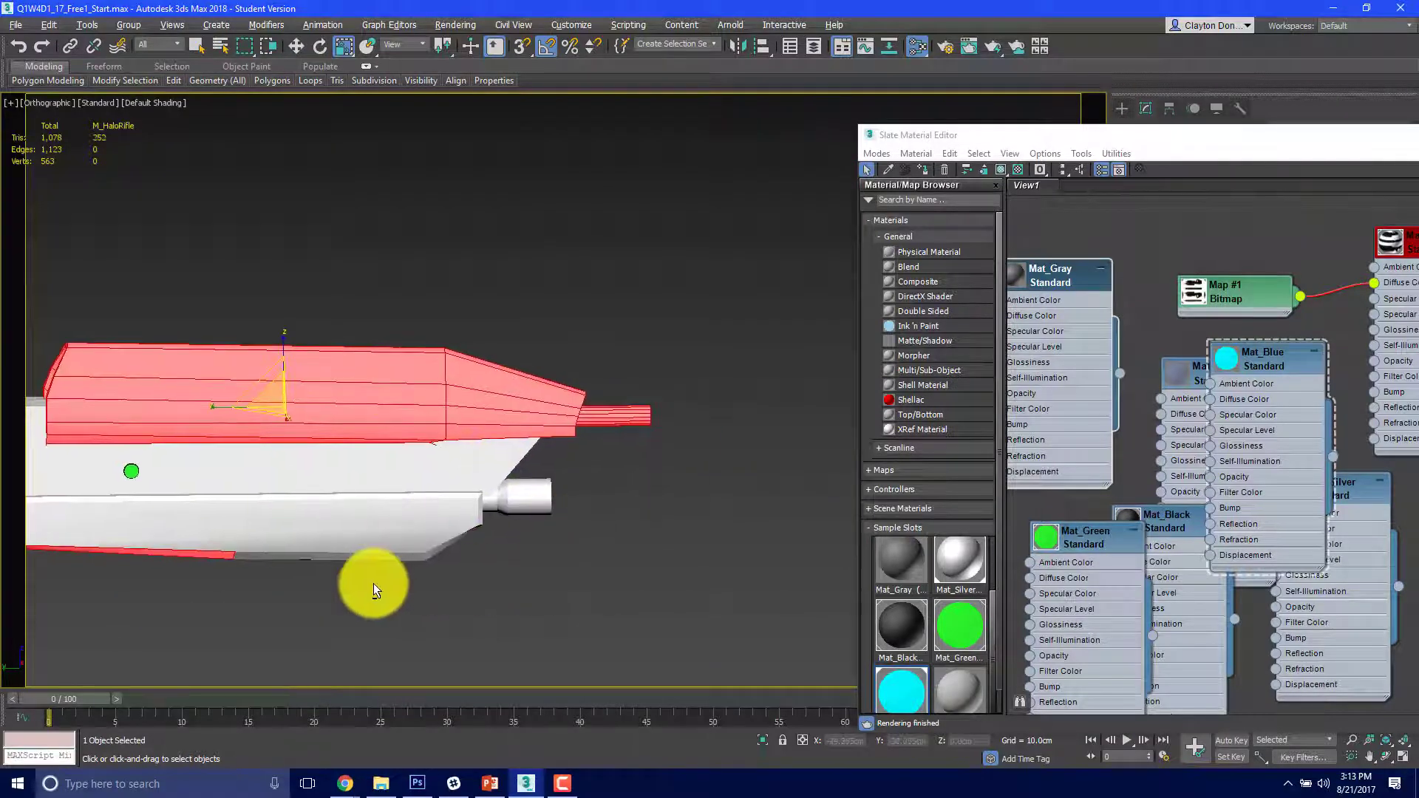
{"action": "left_click_drag", "start_coordinate": [83, 512], "coordinate": [82, 512], "text": "alt"}
Step: Add the front rim polygons on one side of the barrel opening in the upper housing to the polygon selection
{"action": "middle_click_drag", "start_coordinate": [120, 523], "coordinate": [422, 490]}
{"action": "middle_click_drag", "start_coordinate": [336, 520], "coordinate": [417, 441], "text": "alt"}
{"action": "middle_click_drag", "start_coordinate": [522, 361], "coordinate": [465, 504]}
{"action": "scroll", "coordinate": [464, 505], "scroll_direction": "up", "scroll_amount": 8}
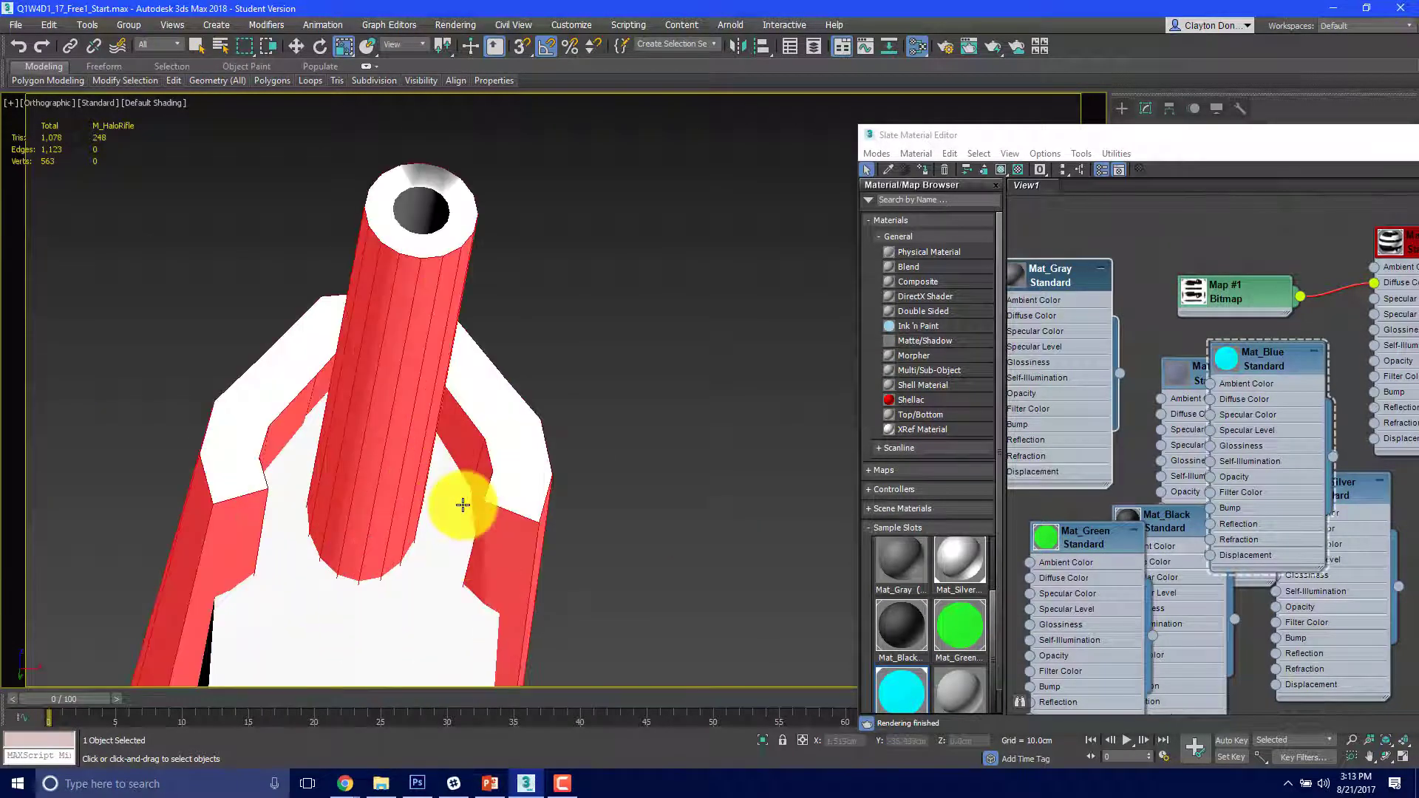
{"action": "left_click_drag", "start_coordinate": [1330, 136], "coordinate": [722, 644]}
{"action": "left_click", "coordinate": [523, 495], "text": "ctrl"}
{"action": "left_click", "coordinate": [521, 456], "text": "ctrl"}
{"action": "left_click", "coordinate": [500, 411], "text": "ctrl"}
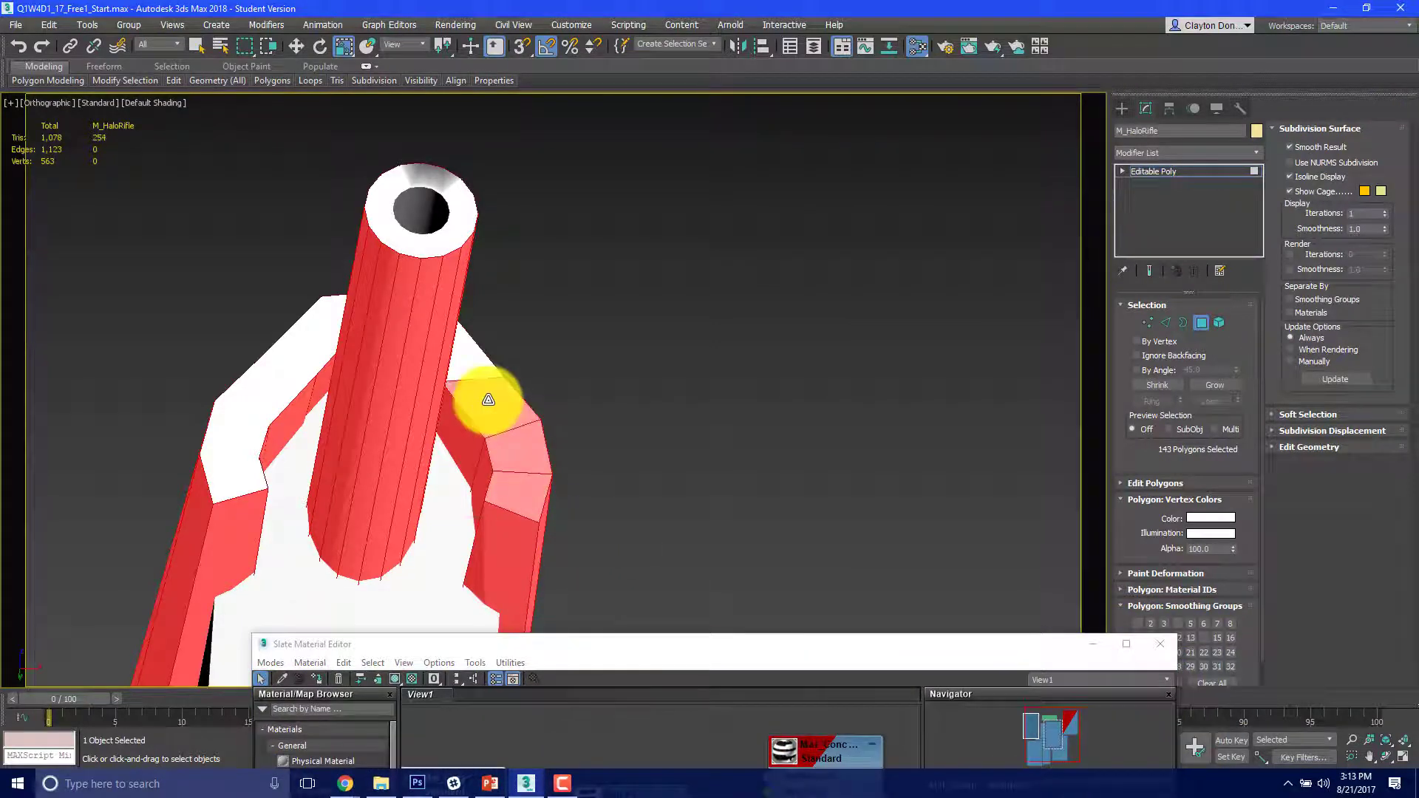
{"action": "left_click", "coordinate": [470, 369], "text": "ctrl"}
Step: Add the remaining front rim polygons over the top and down the other side of the barrel opening to the selection
{"action": "middle_click_drag", "start_coordinate": [377, 380], "coordinate": [395, 399], "text": "alt"}
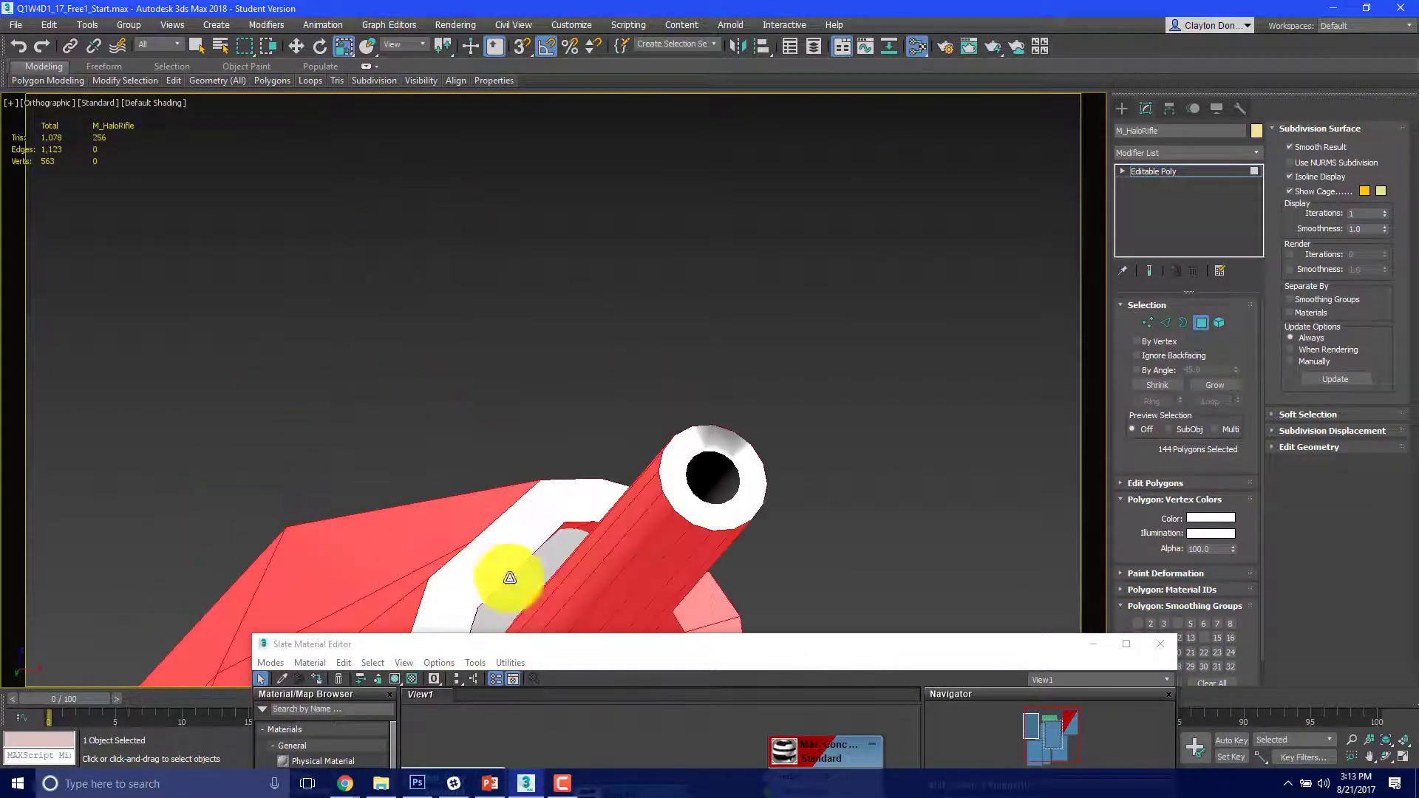
{"action": "left_click", "coordinate": [545, 503], "text": "ctrl"}
{"action": "left_click", "coordinate": [573, 501], "text": "ctrl"}
{"action": "middle_click_drag", "start_coordinate": [508, 550], "coordinate": [561, 374]}
{"action": "left_click", "coordinate": [522, 389], "text": "ctrl"}
{"action": "left_click", "coordinate": [498, 442], "text": "ctrl"}
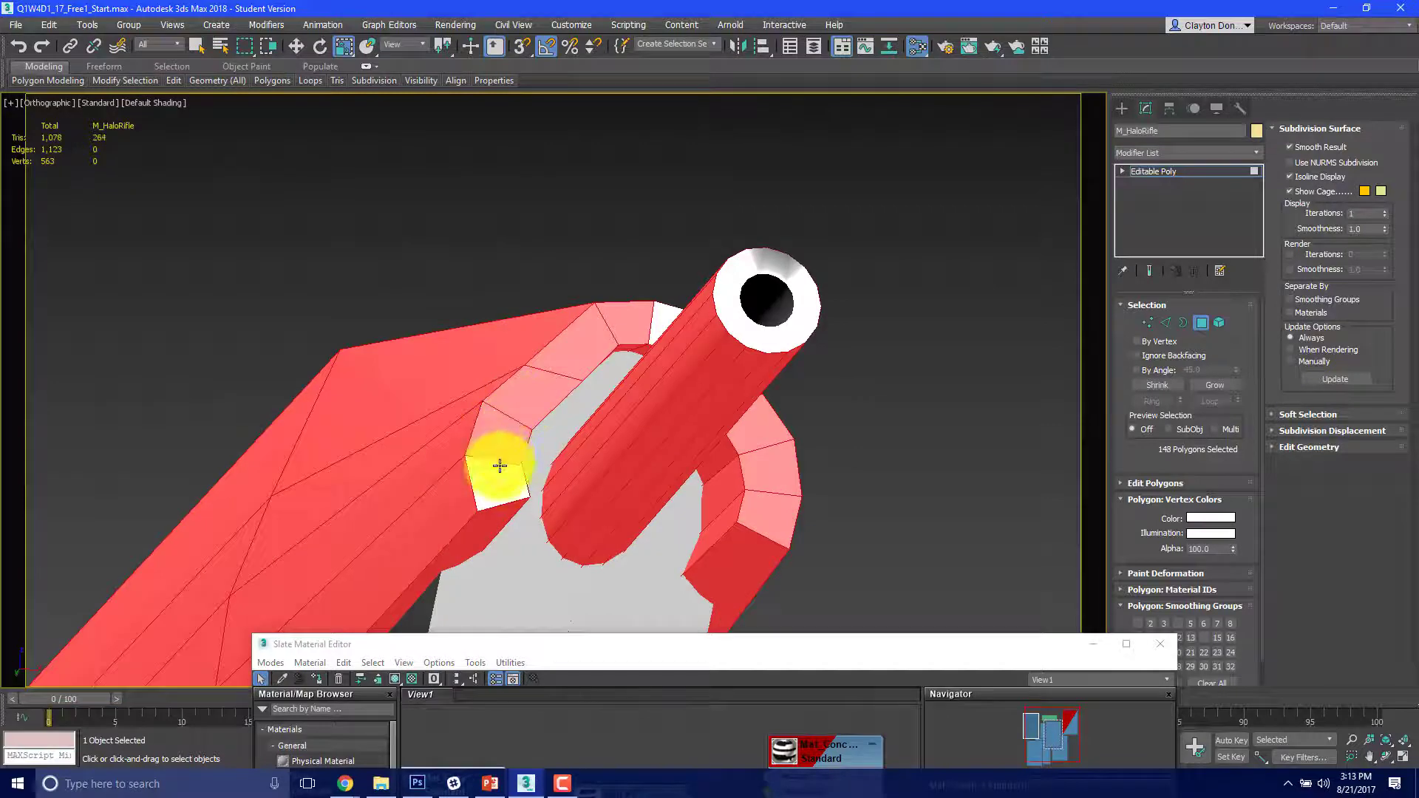
{"action": "left_click", "coordinate": [499, 468], "text": "ctrl"}
{"action": "middle_click_drag", "start_coordinate": [670, 449], "coordinate": [522, 468], "text": "alt"}
{"action": "left_click", "coordinate": [121, 494], "text": "ctrl"}
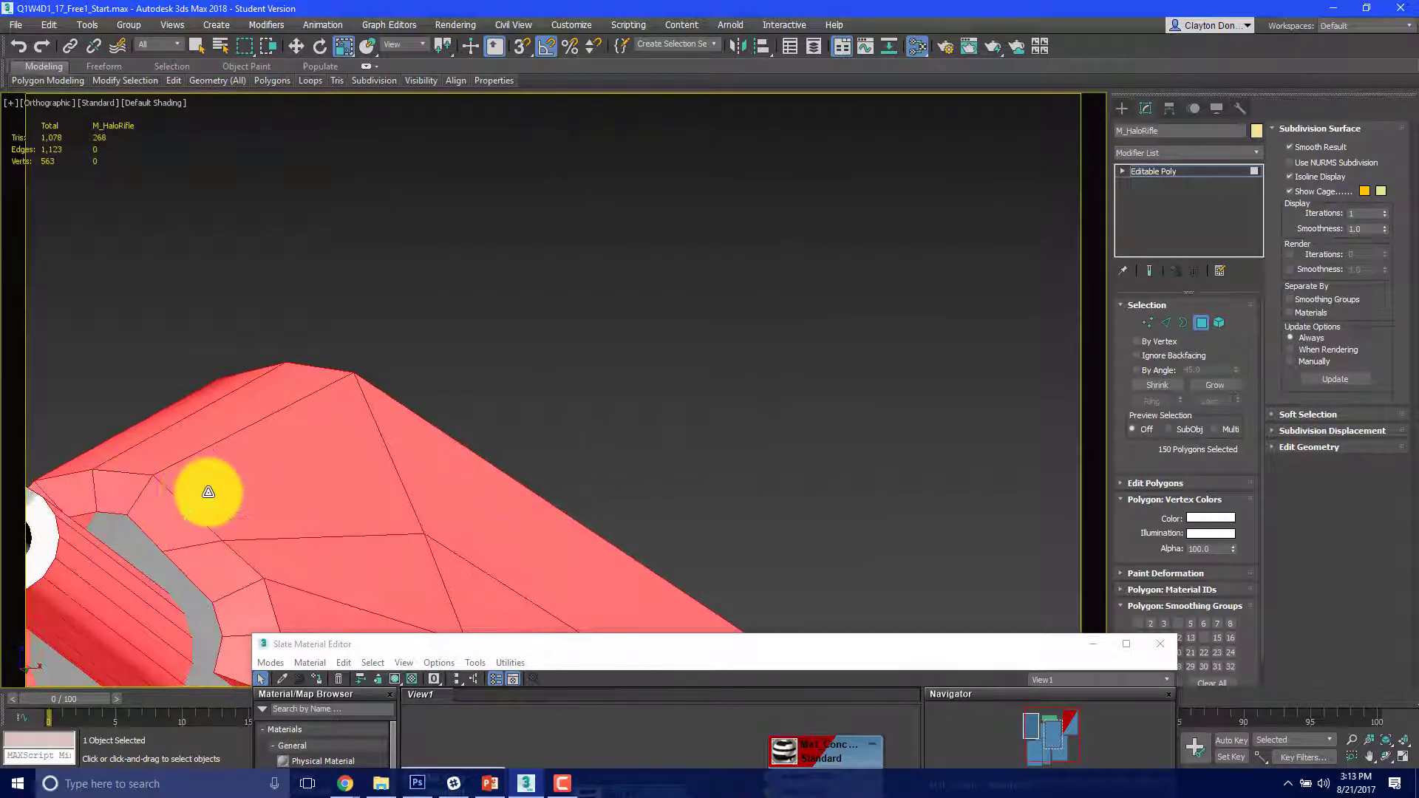
{"action": "scroll", "coordinate": [188, 493], "scroll_direction": "down", "scroll_amount": 5}
{"action": "middle_click_drag", "start_coordinate": [188, 492], "coordinate": [584, 451], "text": "alt"}
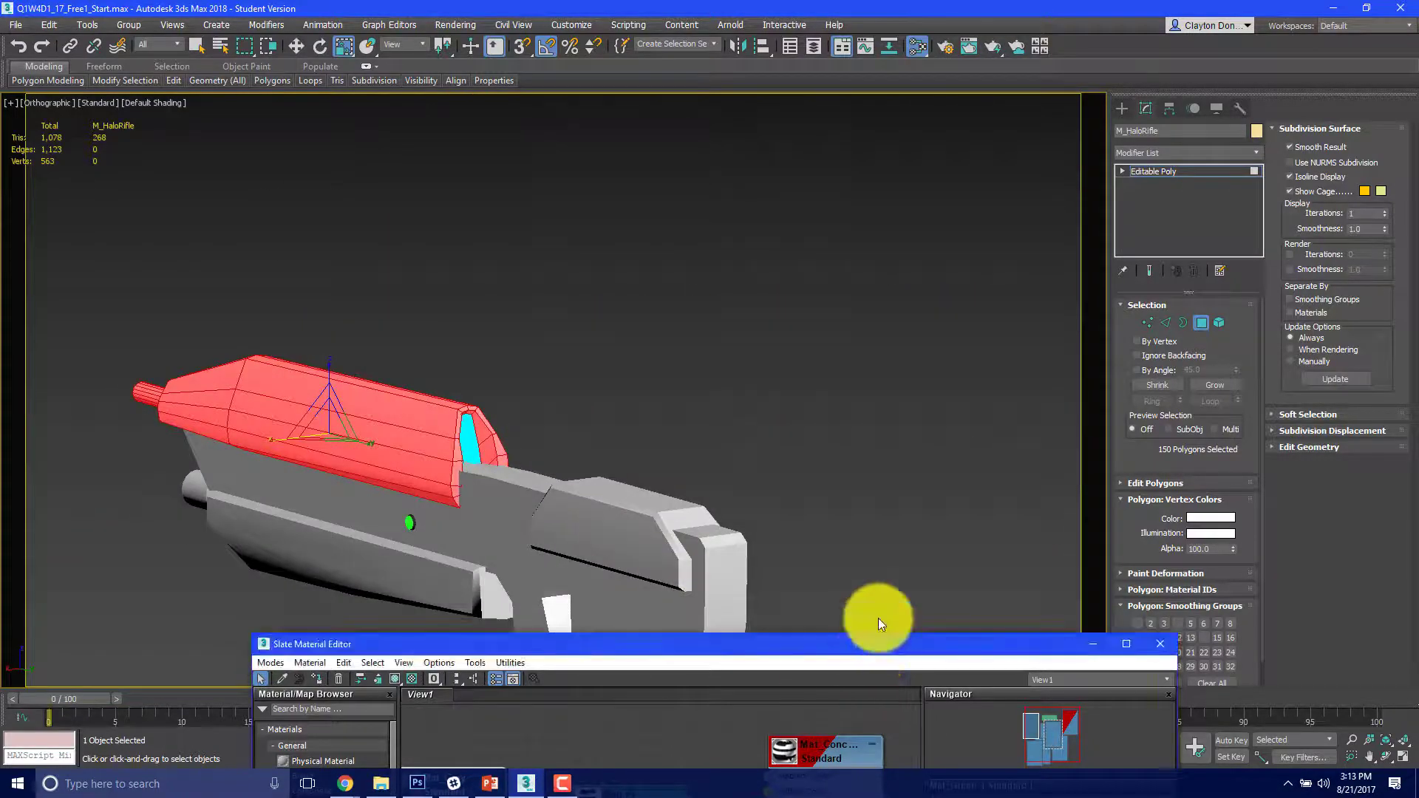
Step: Assign Mat_Gray to the selected upper housing and barrel polygons
{"action": "left_click_drag", "start_coordinate": [878, 644], "coordinate": [1143, 144]}
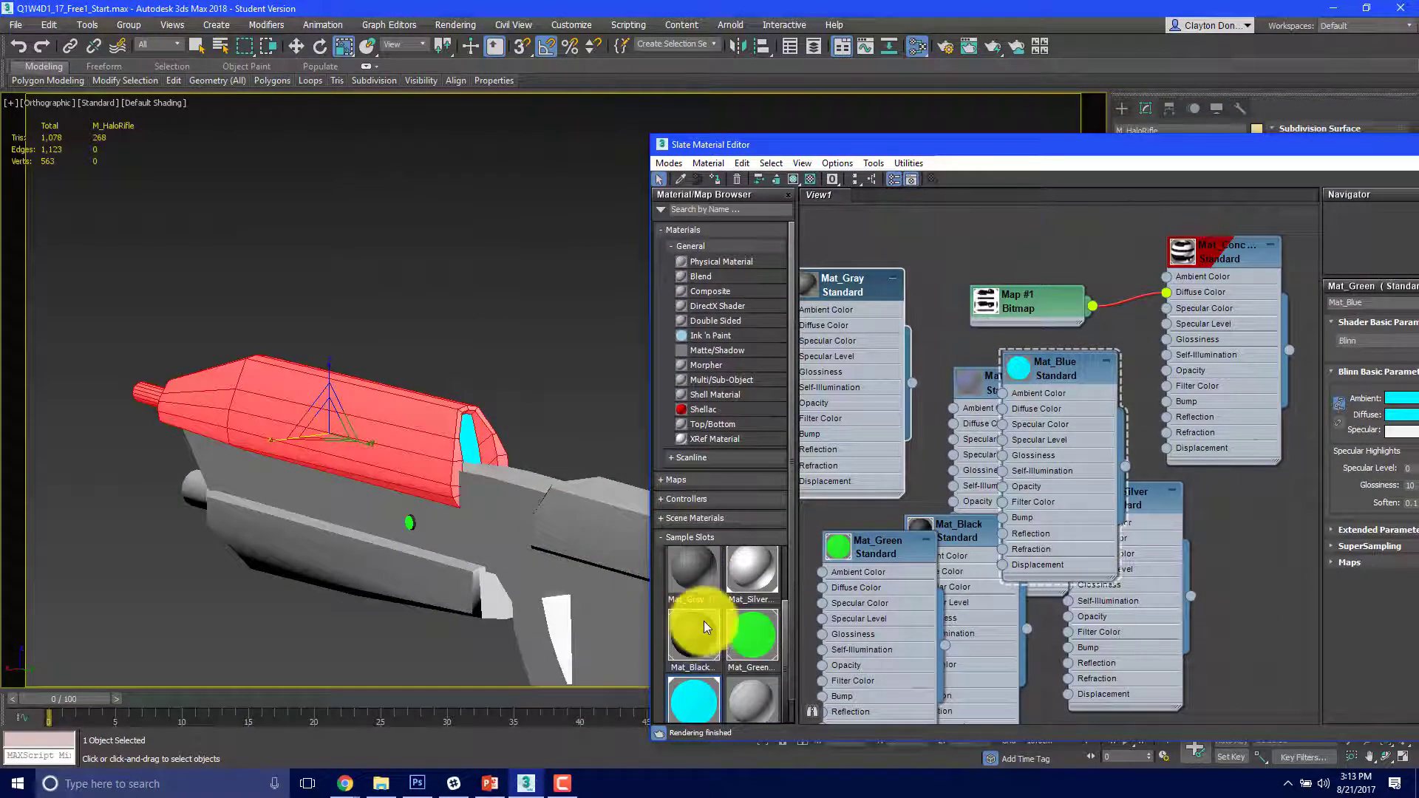
{"action": "double_click", "coordinate": [687, 649]}
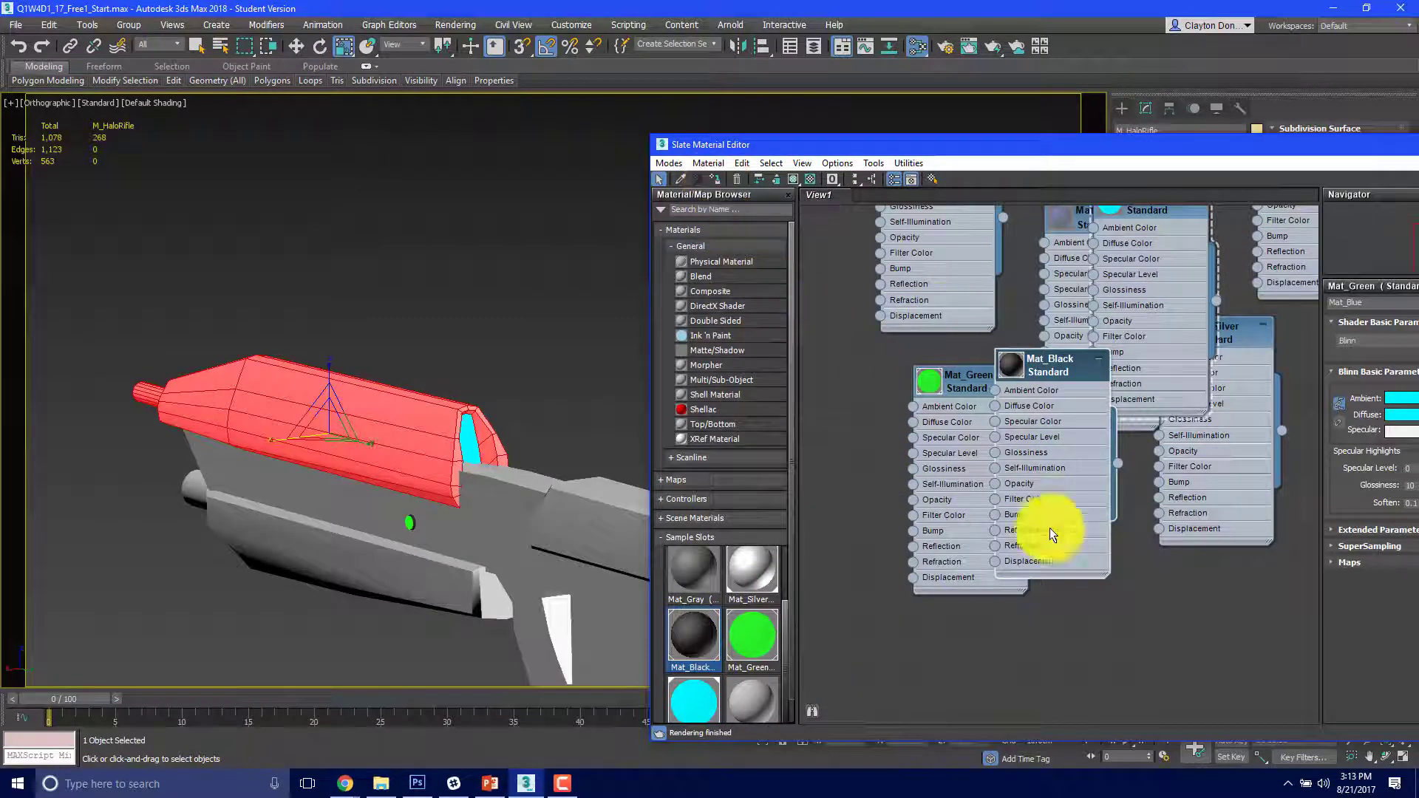
{"action": "double_click", "coordinate": [694, 561]}
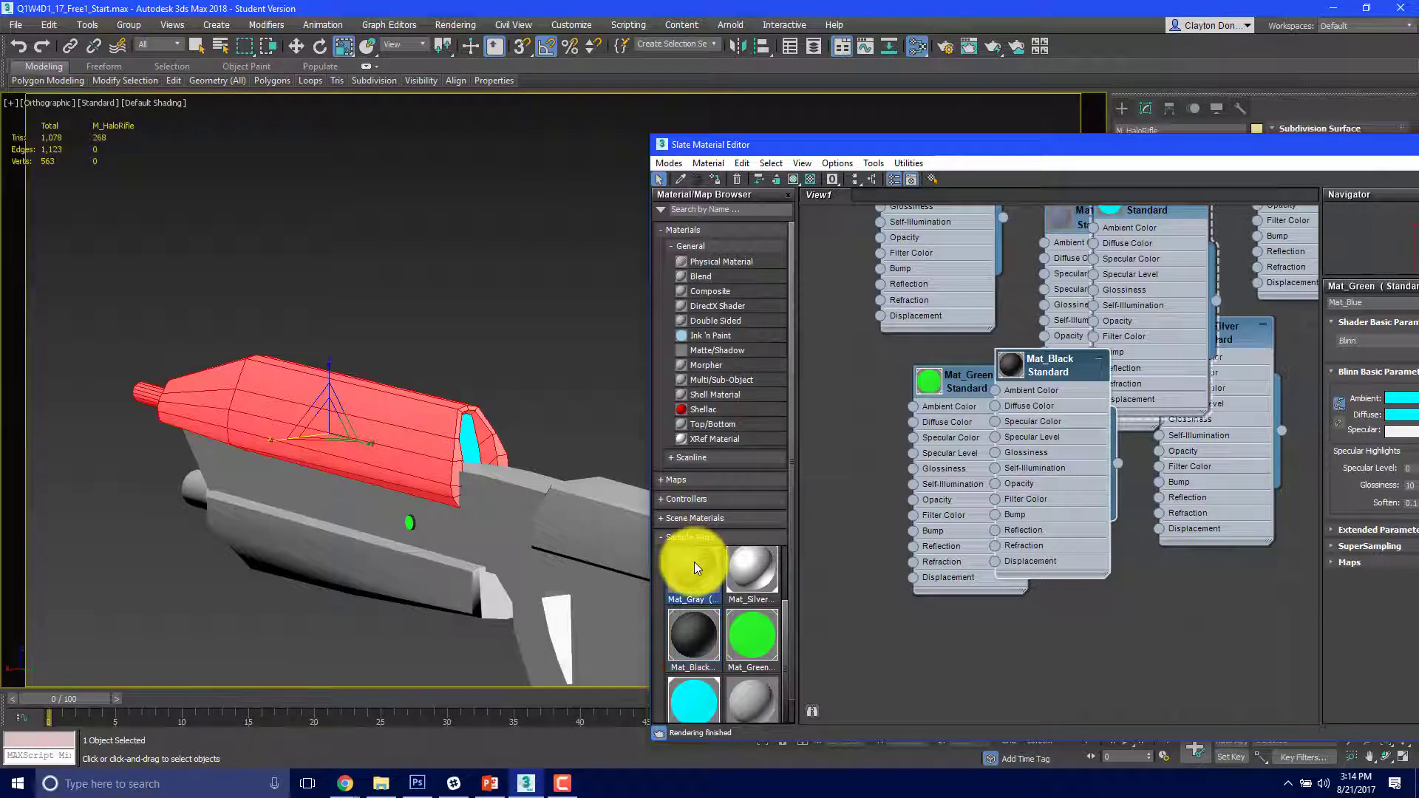
{"action": "left_click", "coordinate": [717, 178]}
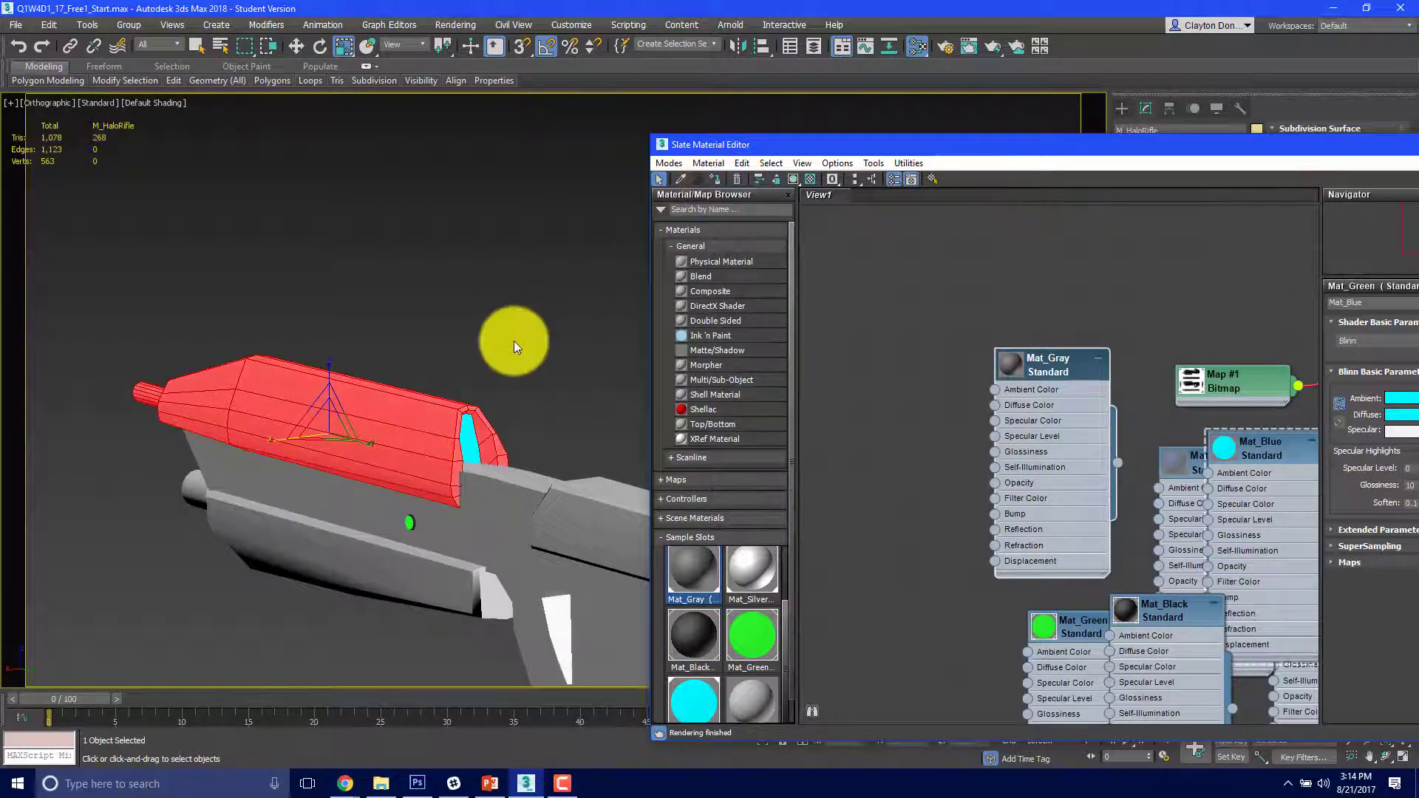
Step: Switch to the left view and select the entire raised panel along the top of the stock as an element
{"action": "middle_click_drag", "start_coordinate": [564, 404], "coordinate": [453, 326]}
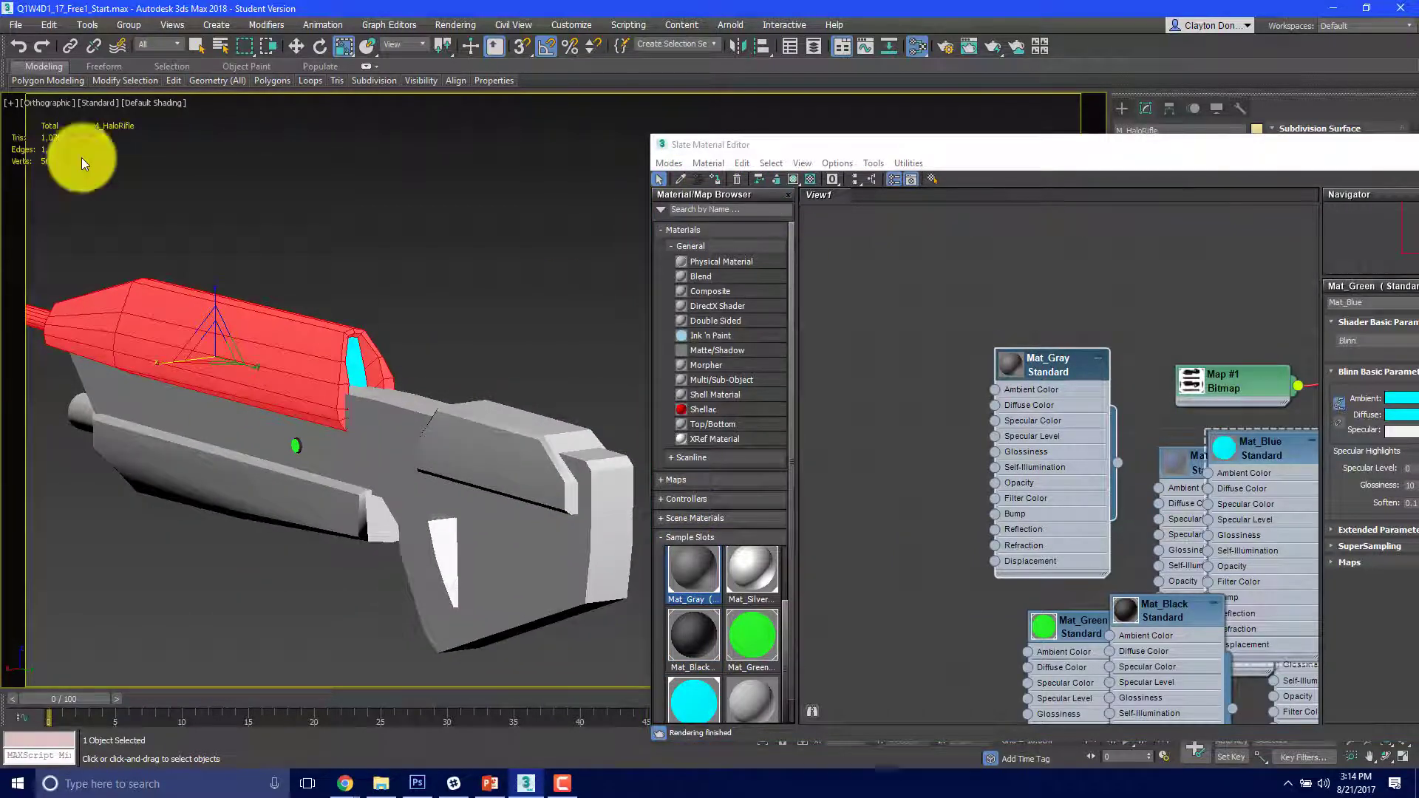
{"action": "mouse_move", "coordinate": [1008, 150]}
{"action": "left_mouse_down"}
{"action": "mouse_move", "coordinate": [985, 374]}
{"action": "mouse_move", "coordinate": [1017, 166]}
{"action": "left_mouse_up"}
{"action": "mouse_move", "coordinate": [183, 250]}
{"action": "middle_mouse_down"}
{"action": "mouse_move", "coordinate": [266, 260]}
{"action": "mouse_move", "coordinate": [197, 264]}
{"action": "middle_mouse_up"}
{"action": "key", "text": "l"}
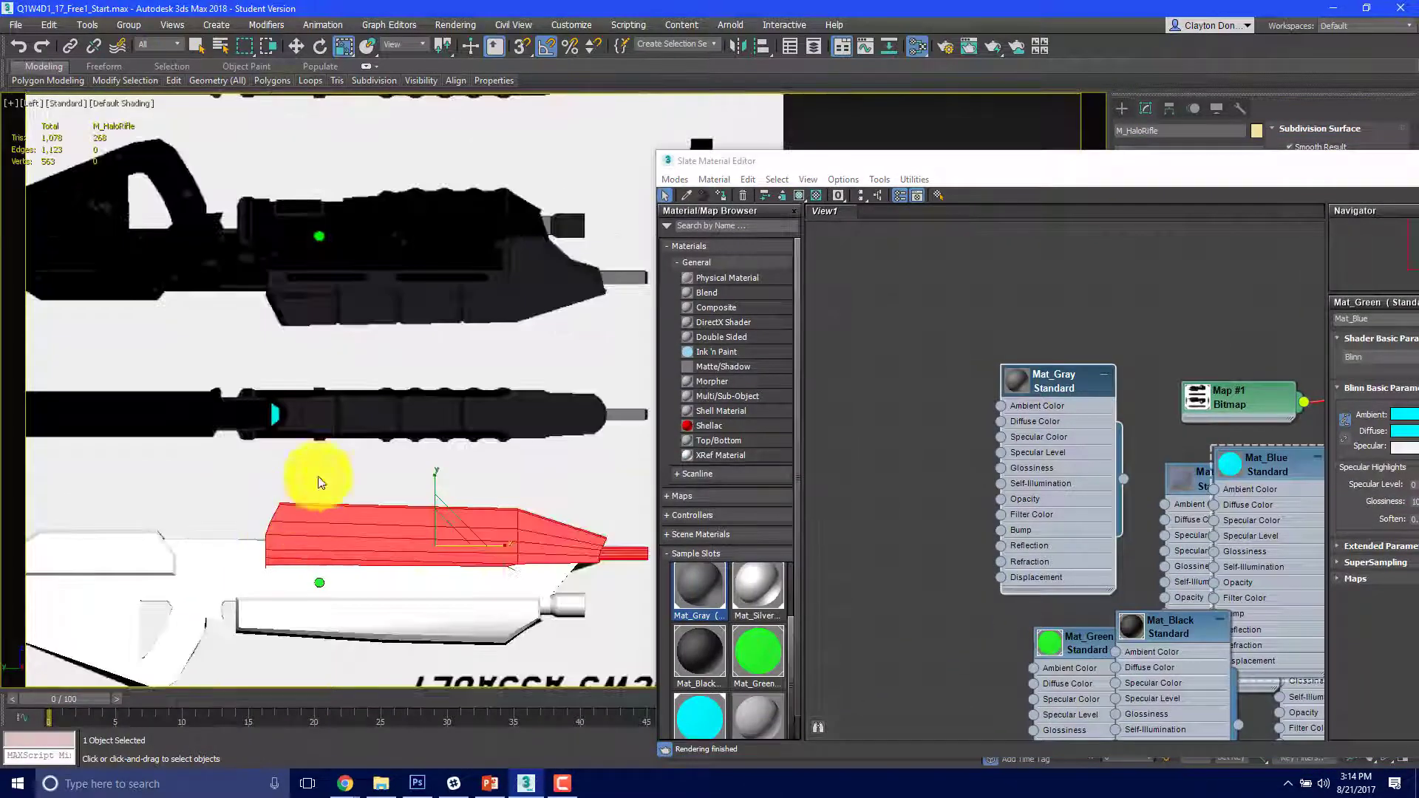
{"action": "middle_click_drag", "start_coordinate": [316, 475], "coordinate": [353, 272]}
{"action": "scroll", "coordinate": [316, 390], "scroll_direction": "down", "scroll_amount": 5}
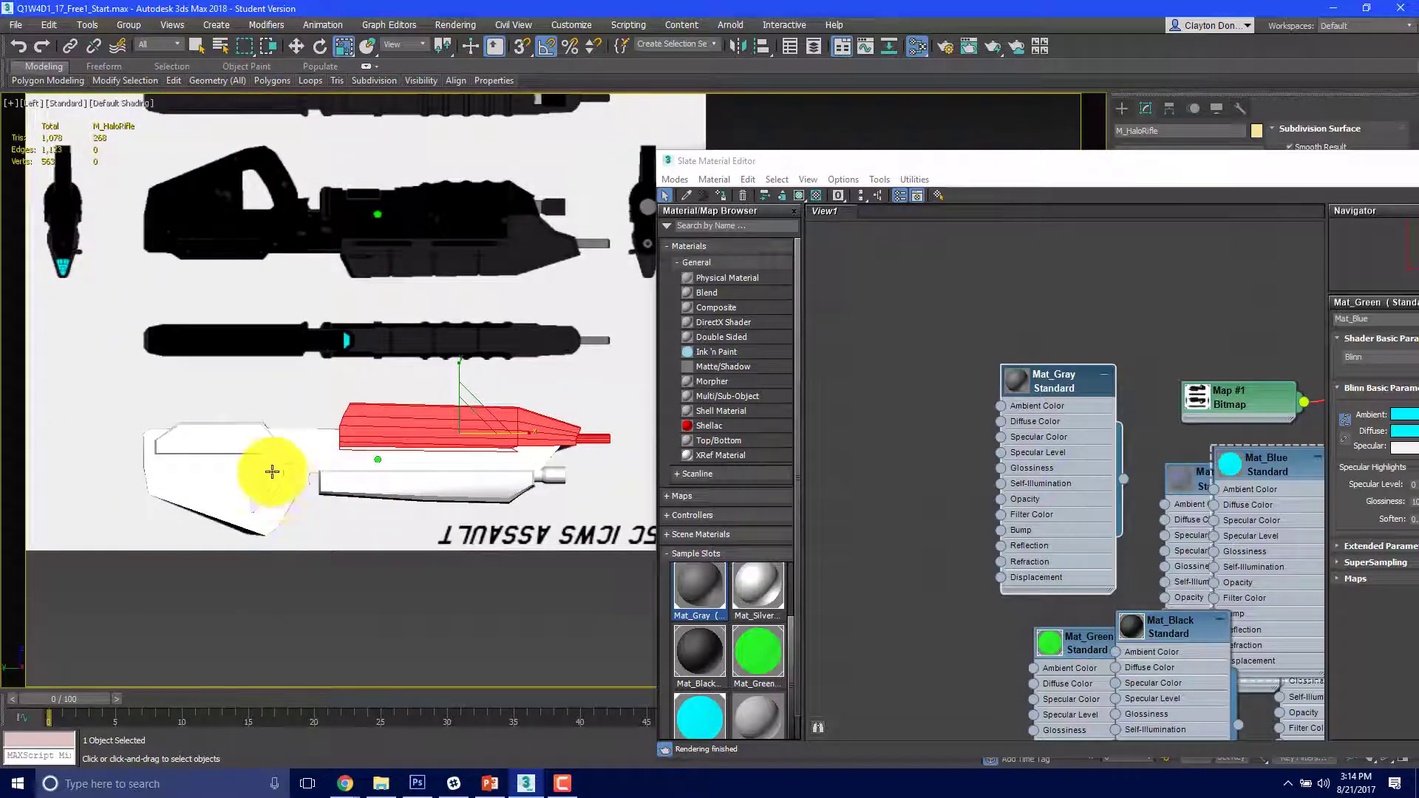
{"action": "left_click", "coordinate": [243, 444]}
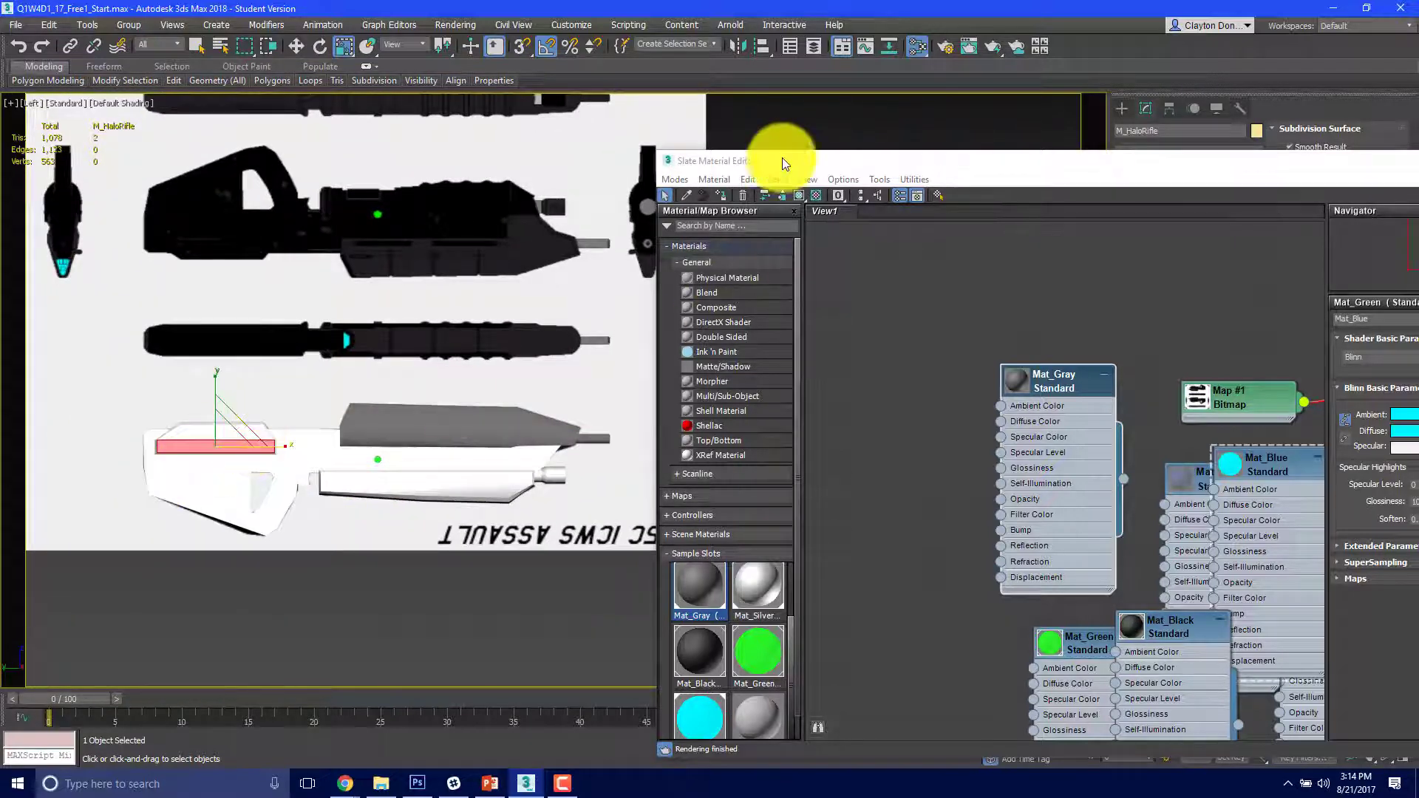
{"action": "left_click_drag", "start_coordinate": [826, 159], "coordinate": [507, 746]}
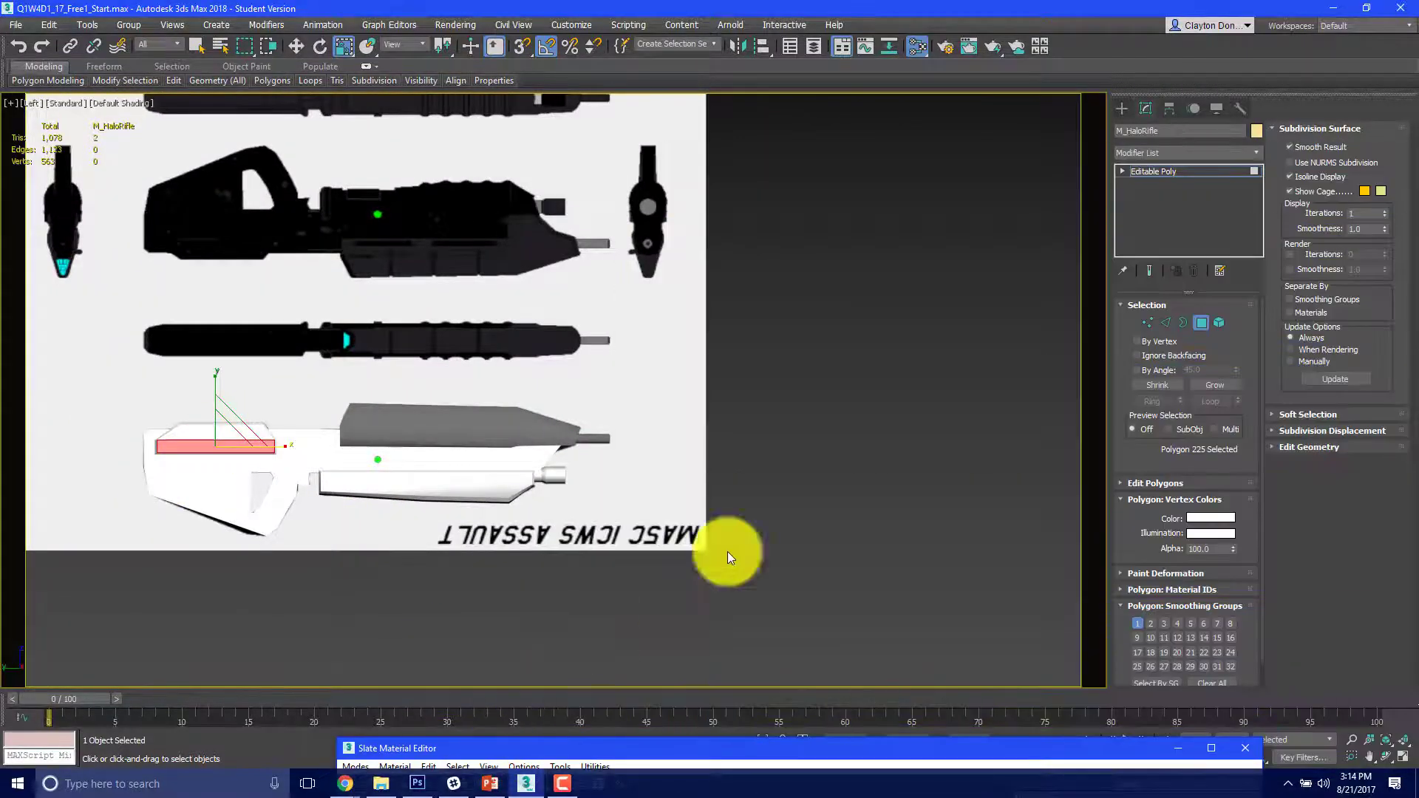
{"action": "left_click", "coordinate": [1220, 322]}
{"action": "scroll", "coordinate": [164, 430], "scroll_direction": "up", "scroll_amount": 3}
{"action": "left_click", "coordinate": [221, 438]}
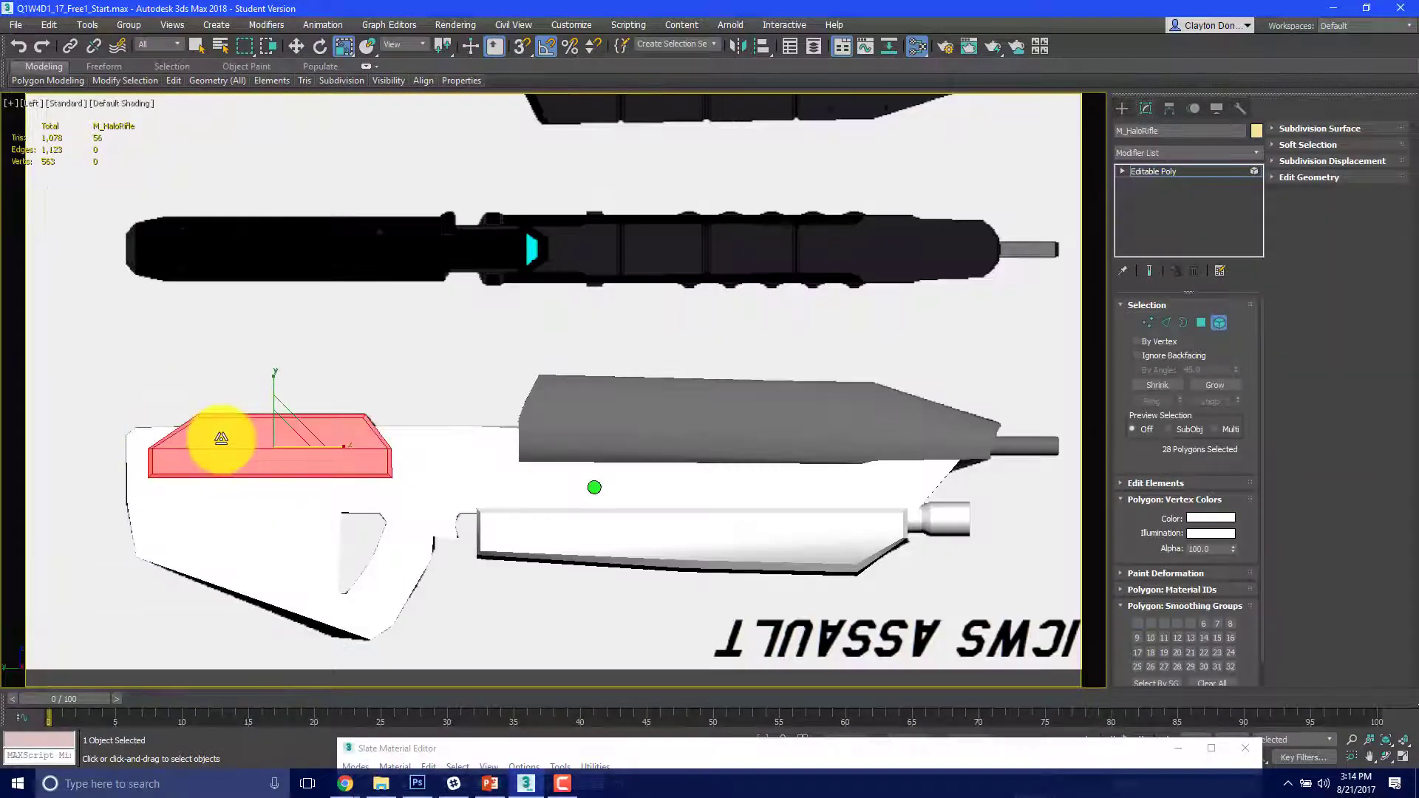
Step: Assign Mat_Gray to the selected raised panel on the stock
{"action": "left_click_drag", "start_coordinate": [673, 758], "coordinate": [749, 233]}
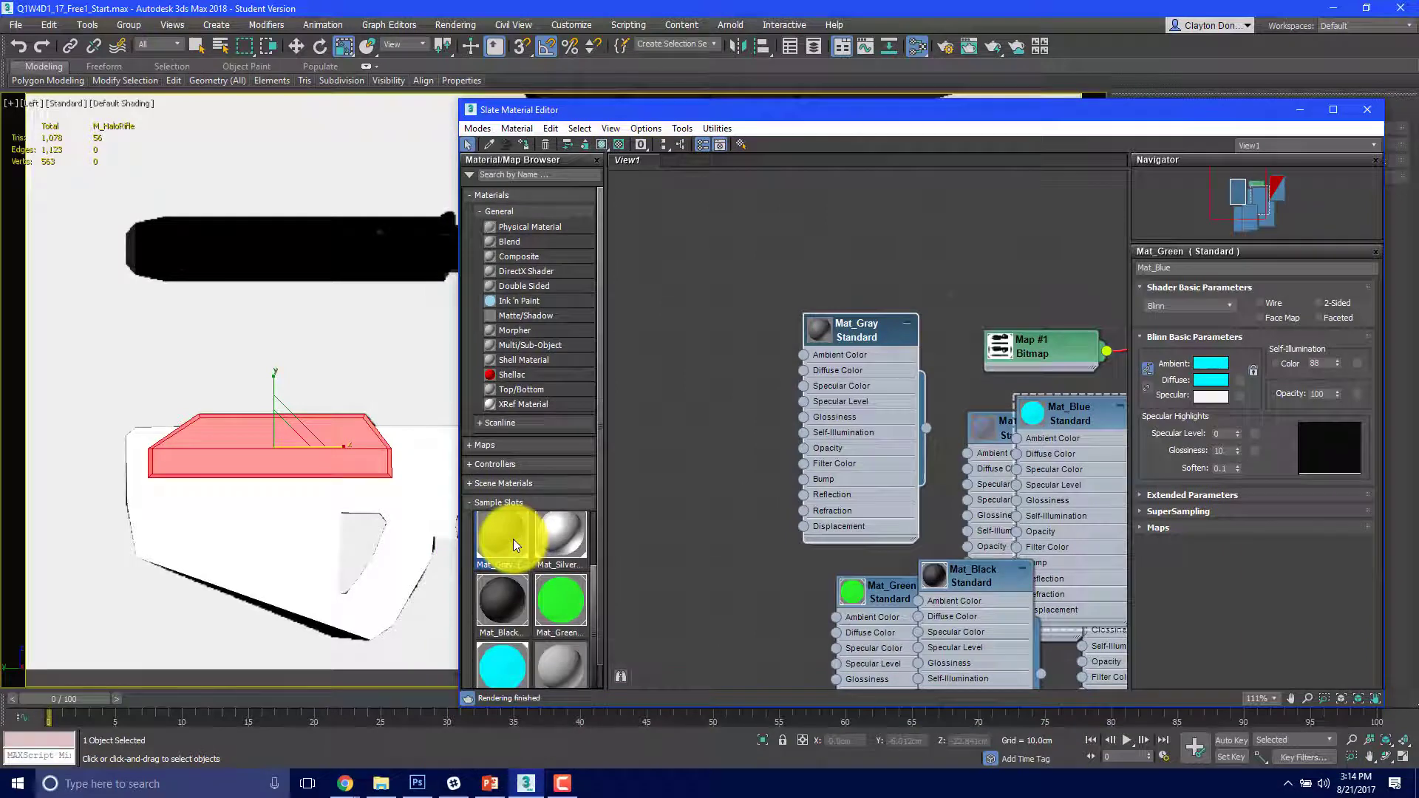
{"action": "left_click", "coordinate": [875, 328]}
{"action": "double_click", "coordinate": [868, 326]}
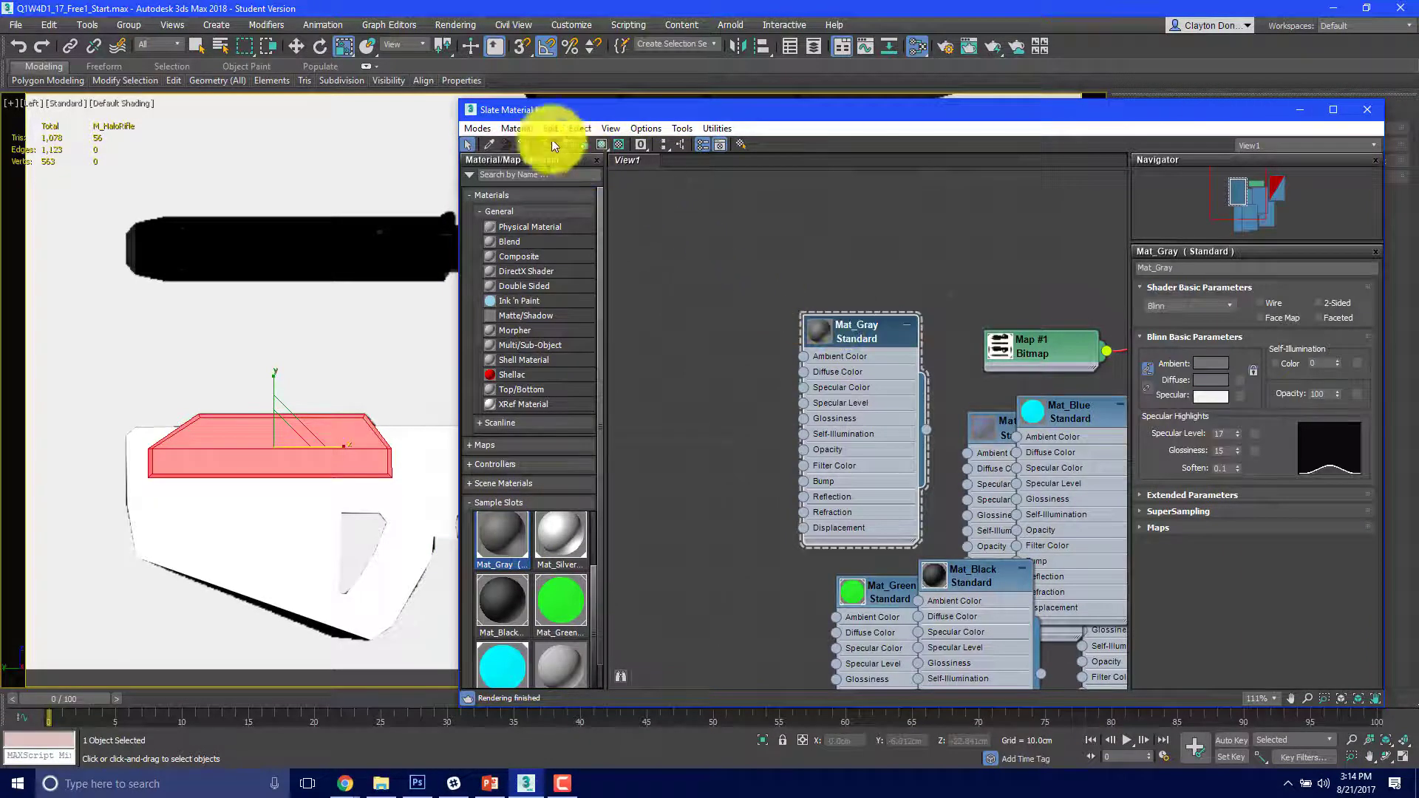
{"action": "left_click", "coordinate": [526, 145]}
Step: Select the main body element with the stock and grip, and assign Mat_Black to it
{"action": "middle_click_drag", "start_coordinate": [437, 335], "coordinate": [248, 410]}
{"action": "left_click_drag", "start_coordinate": [236, 361], "coordinate": [242, 515]}
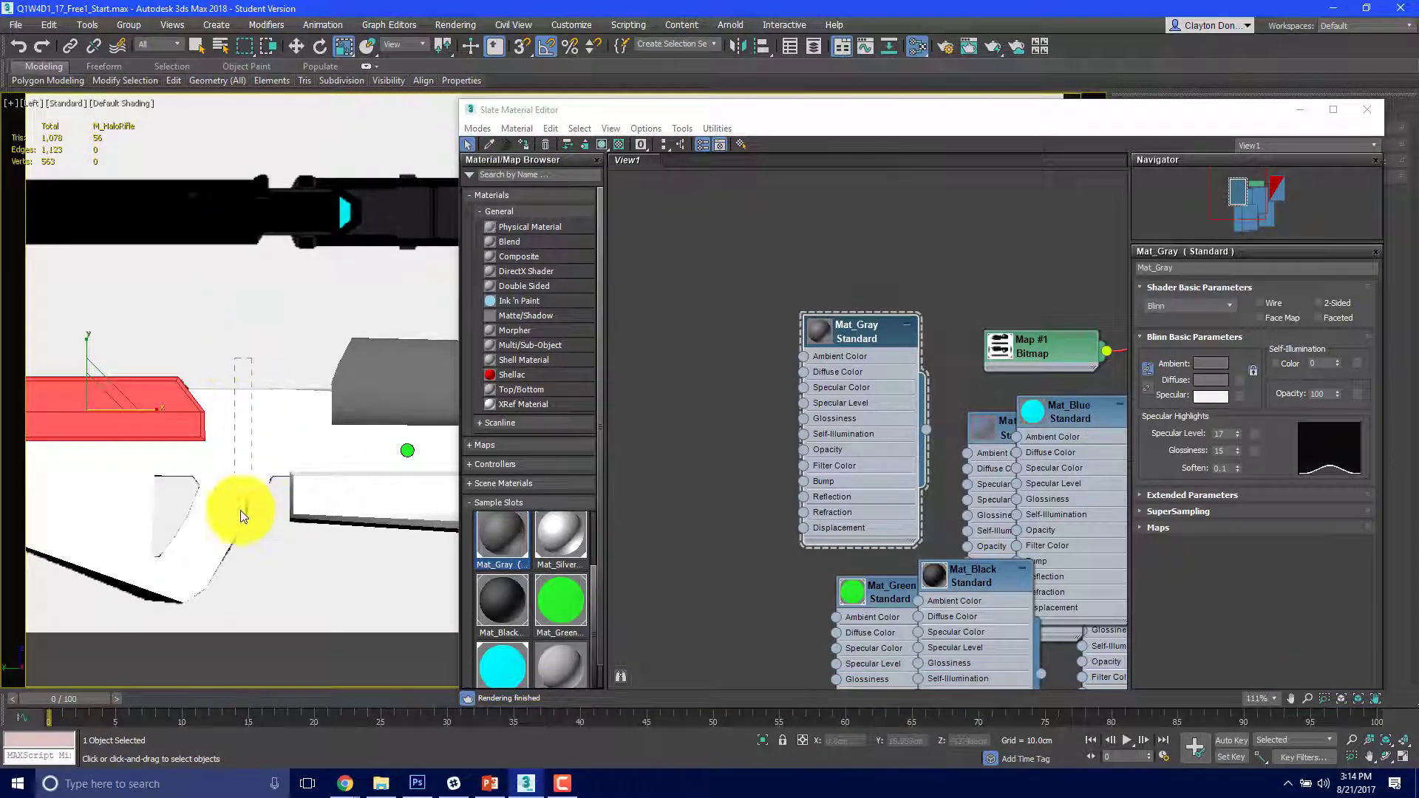
{"action": "left_click_drag", "start_coordinate": [224, 579], "coordinate": [228, 571]}
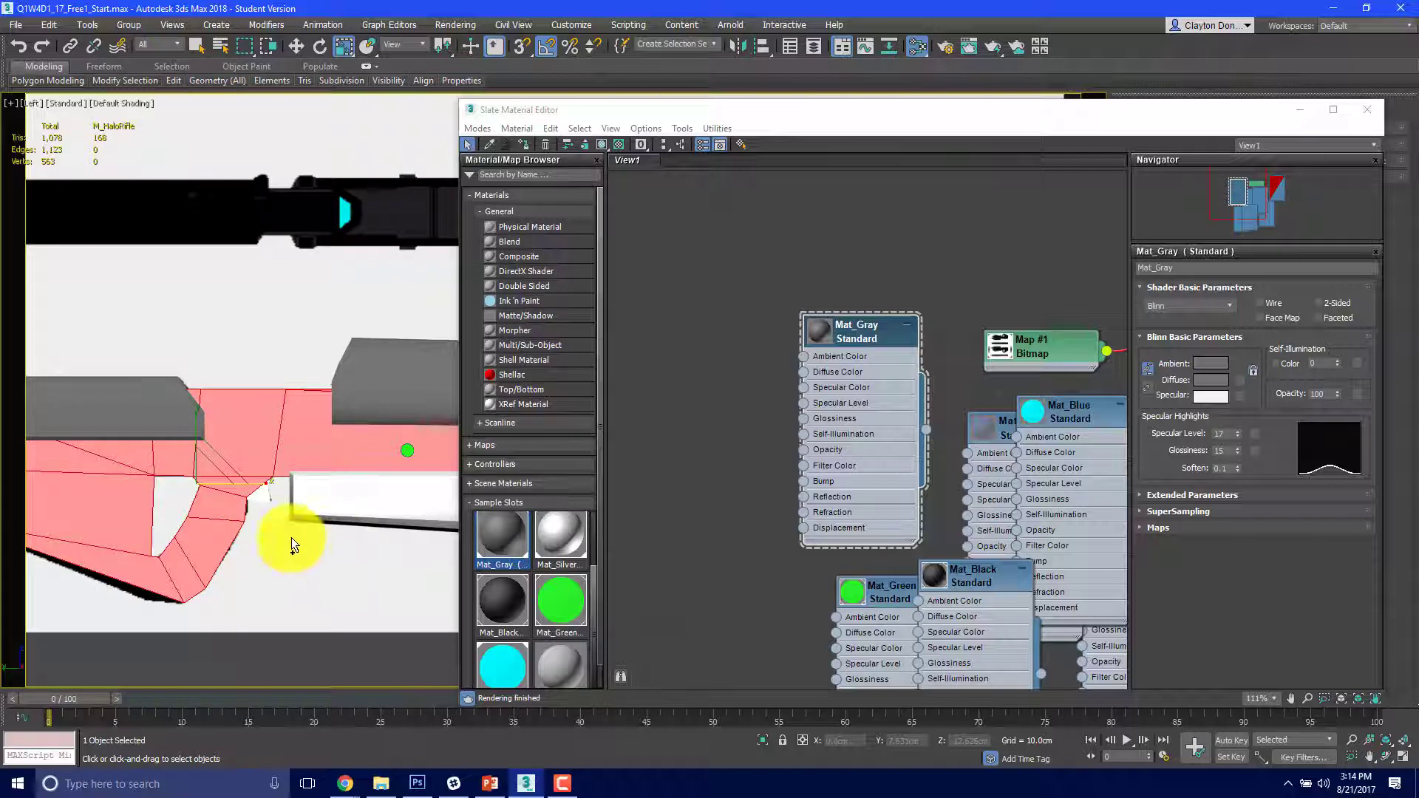
{"action": "left_click", "coordinate": [973, 571]}
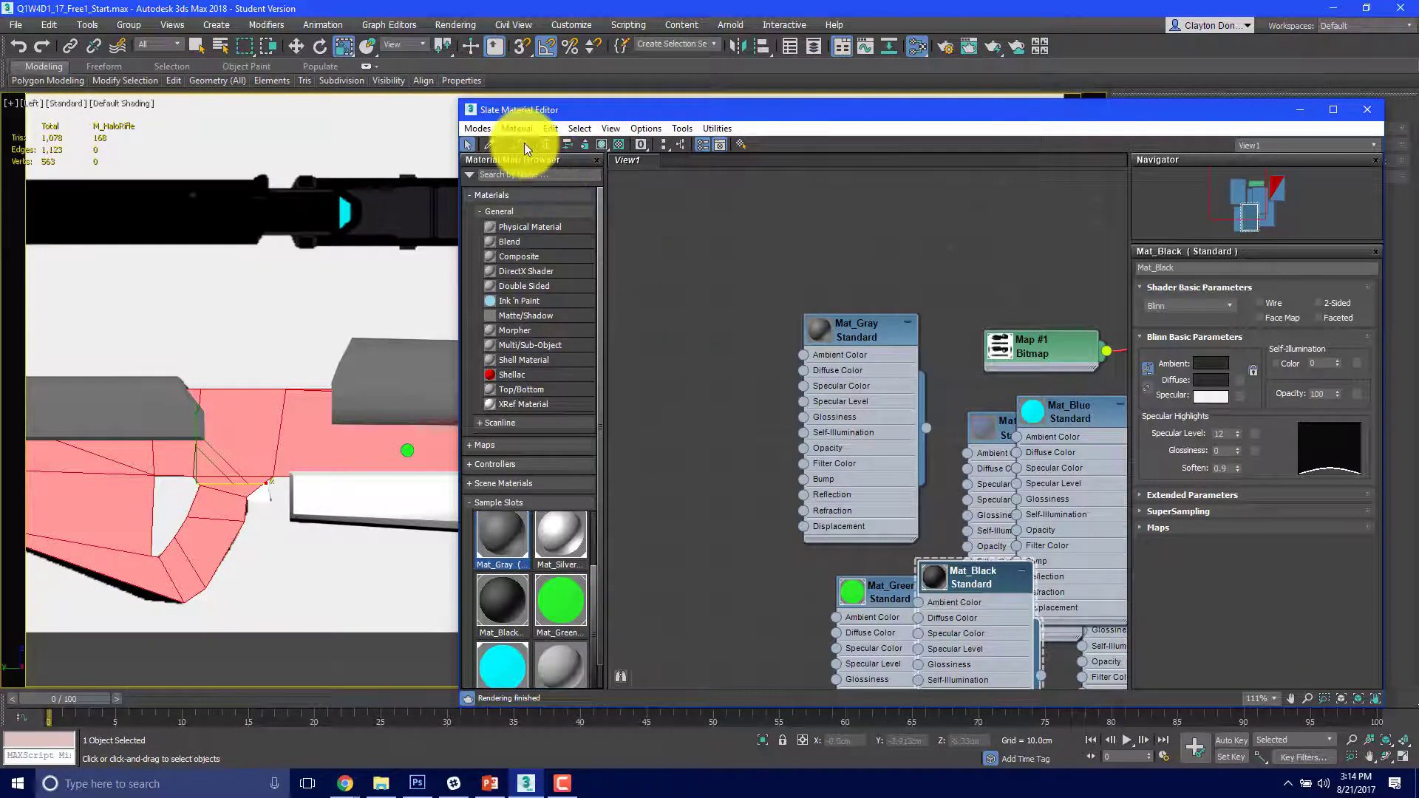
Step: Select the small element between the grip and the lower rail and assign Mat_Gray to it
{"action": "scroll", "coordinate": [216, 260], "scroll_direction": "up", "scroll_amount": 4}
{"action": "scroll", "coordinate": [185, 437], "scroll_direction": "up", "scroll_amount": 2}
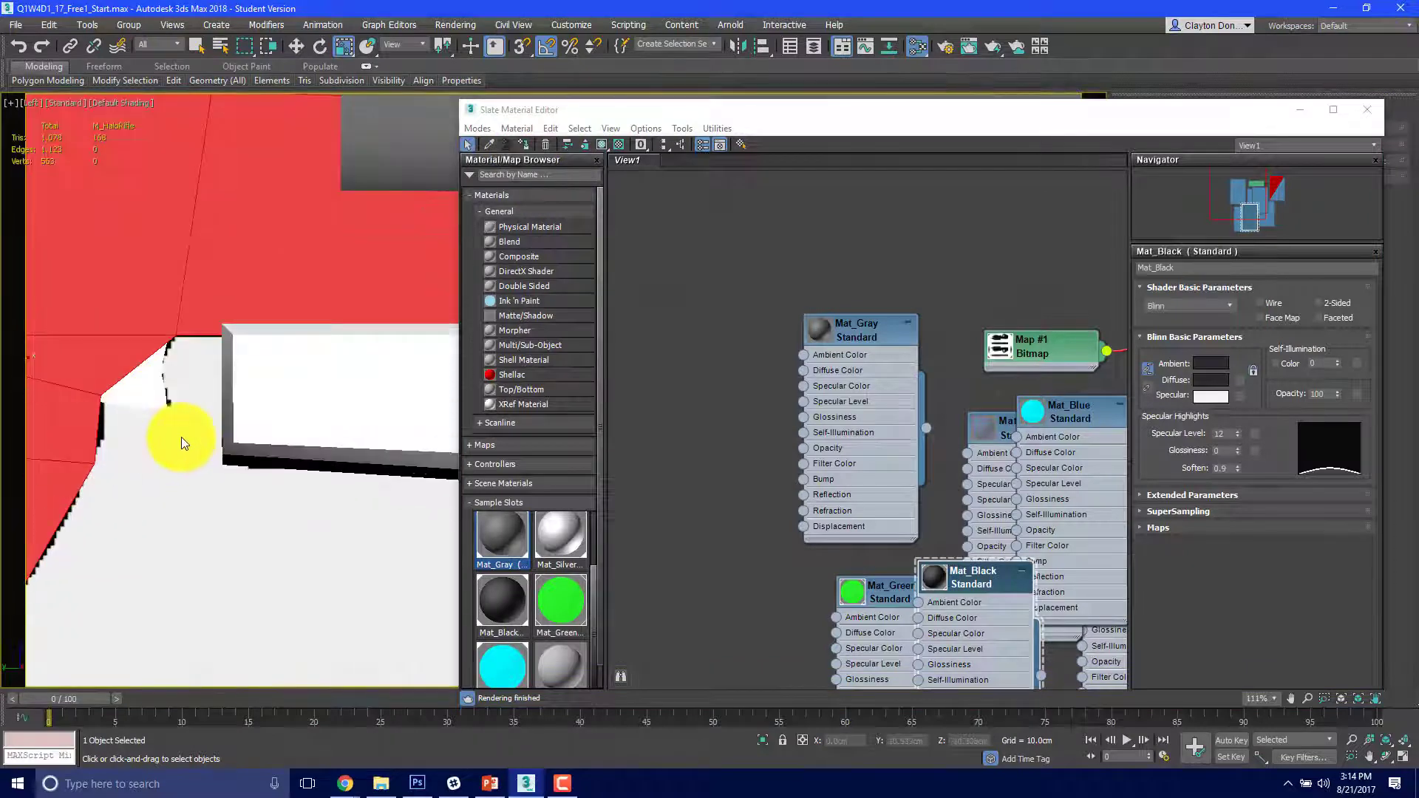
{"action": "left_click", "coordinate": [144, 380]}
{"action": "scroll", "coordinate": [143, 380], "scroll_direction": "up", "scroll_amount": 2}
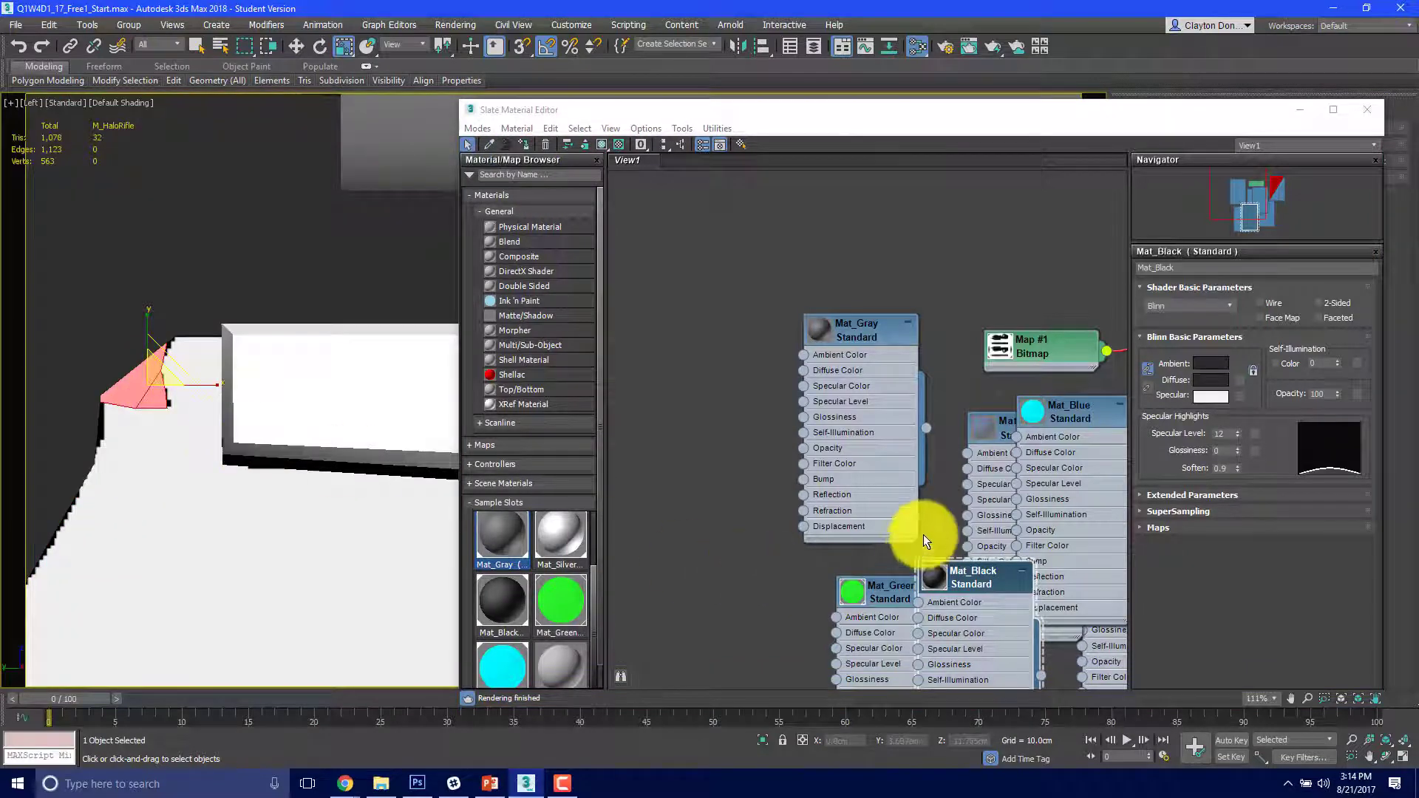
{"action": "left_click", "coordinate": [886, 326]}
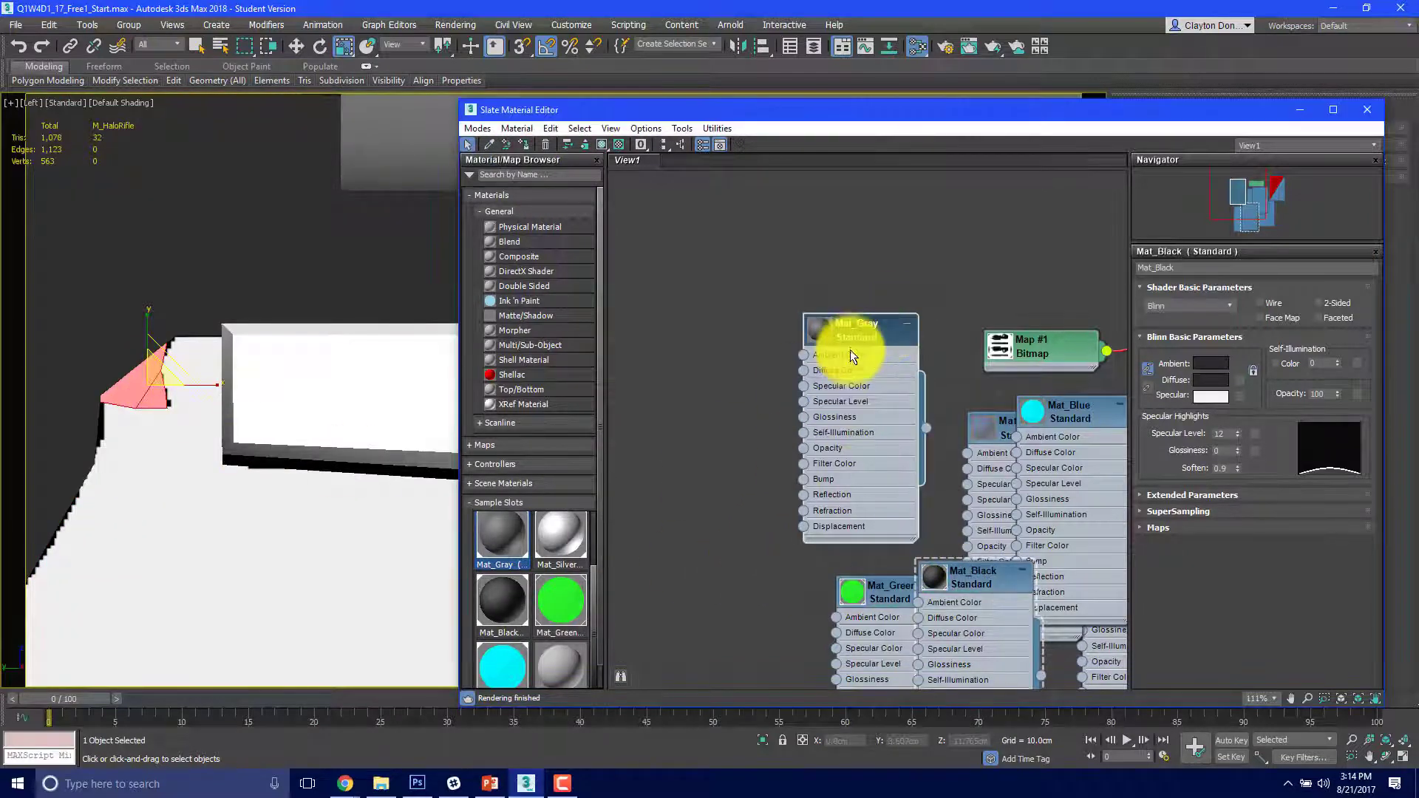
{"action": "left_click", "coordinate": [526, 145]}
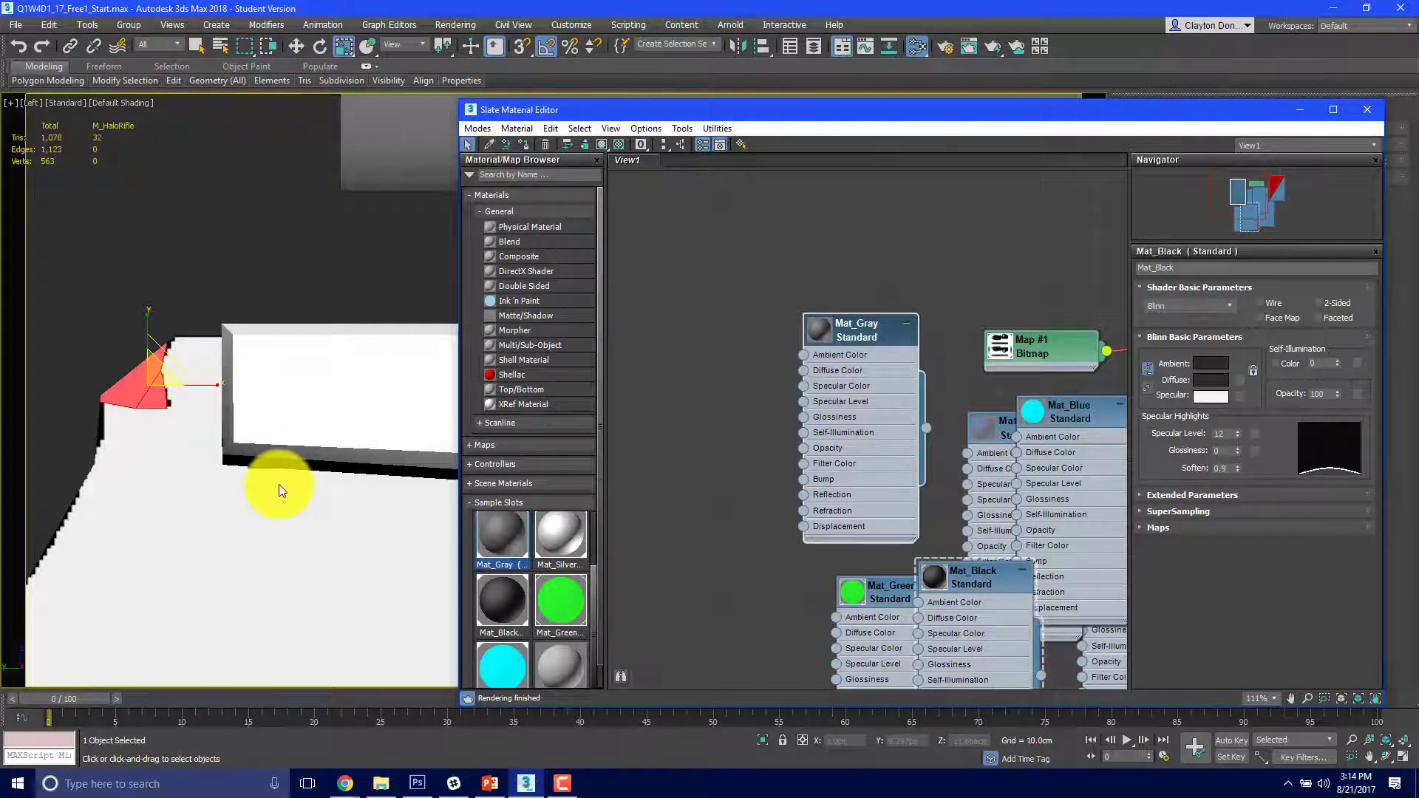
Step: Select the lower rail element beneath the body and assign Mat_Black to it
{"action": "left_click", "coordinate": [248, 536]}
{"action": "scroll", "coordinate": [246, 537], "scroll_direction": "down", "scroll_amount": 5}
{"action": "middle_click_drag", "start_coordinate": [260, 550], "coordinate": [116, 509]}
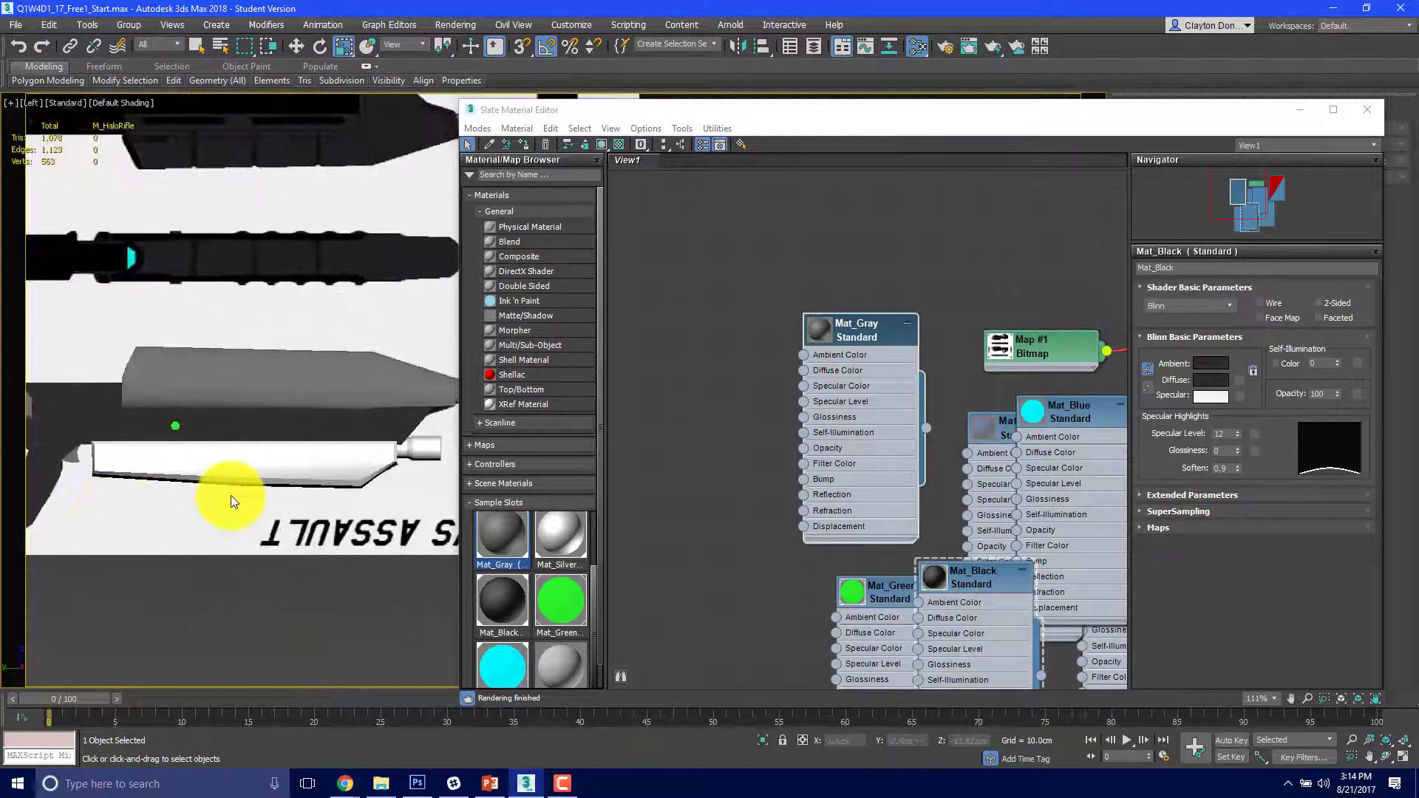
{"action": "scroll", "coordinate": [220, 499], "scroll_direction": "up", "scroll_amount": 3}
{"action": "left_click", "coordinate": [233, 450]}
{"action": "scroll", "coordinate": [158, 367], "scroll_direction": "down", "scroll_amount": 4}
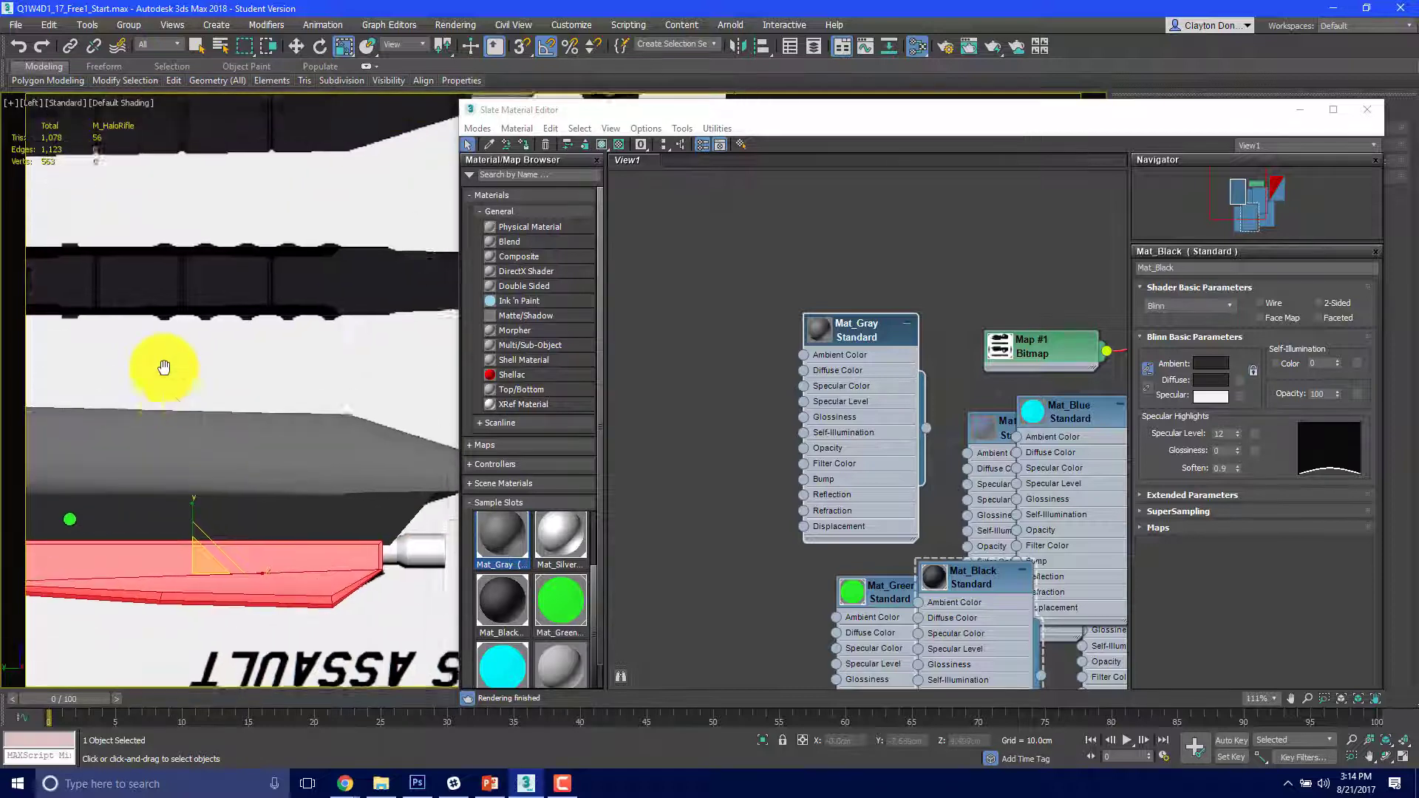
{"action": "scroll", "coordinate": [239, 402], "scroll_direction": "up", "scroll_amount": 5}
{"action": "scroll", "coordinate": [259, 414], "scroll_direction": "down", "scroll_amount": 3}
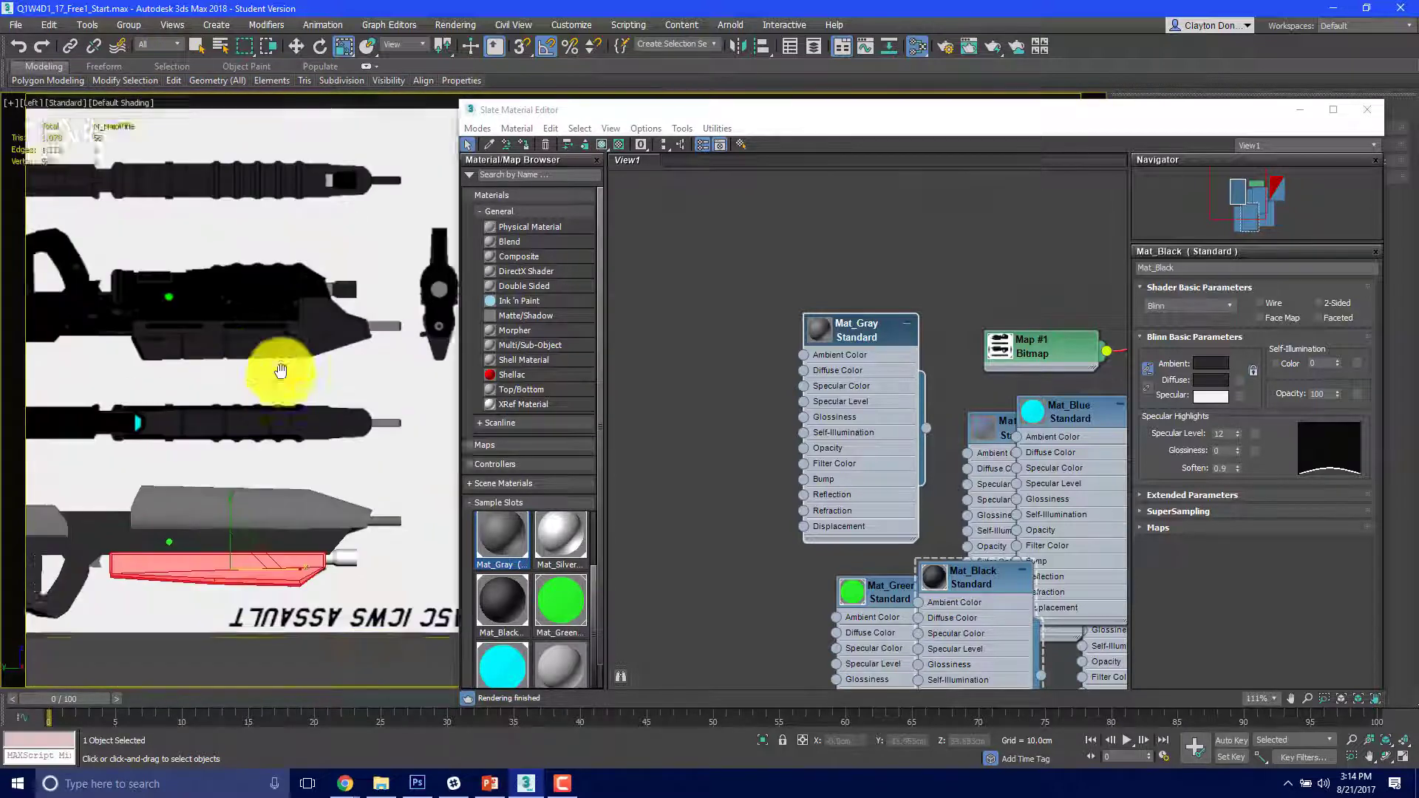
{"action": "scroll", "coordinate": [253, 393], "scroll_direction": "up", "scroll_amount": 6}
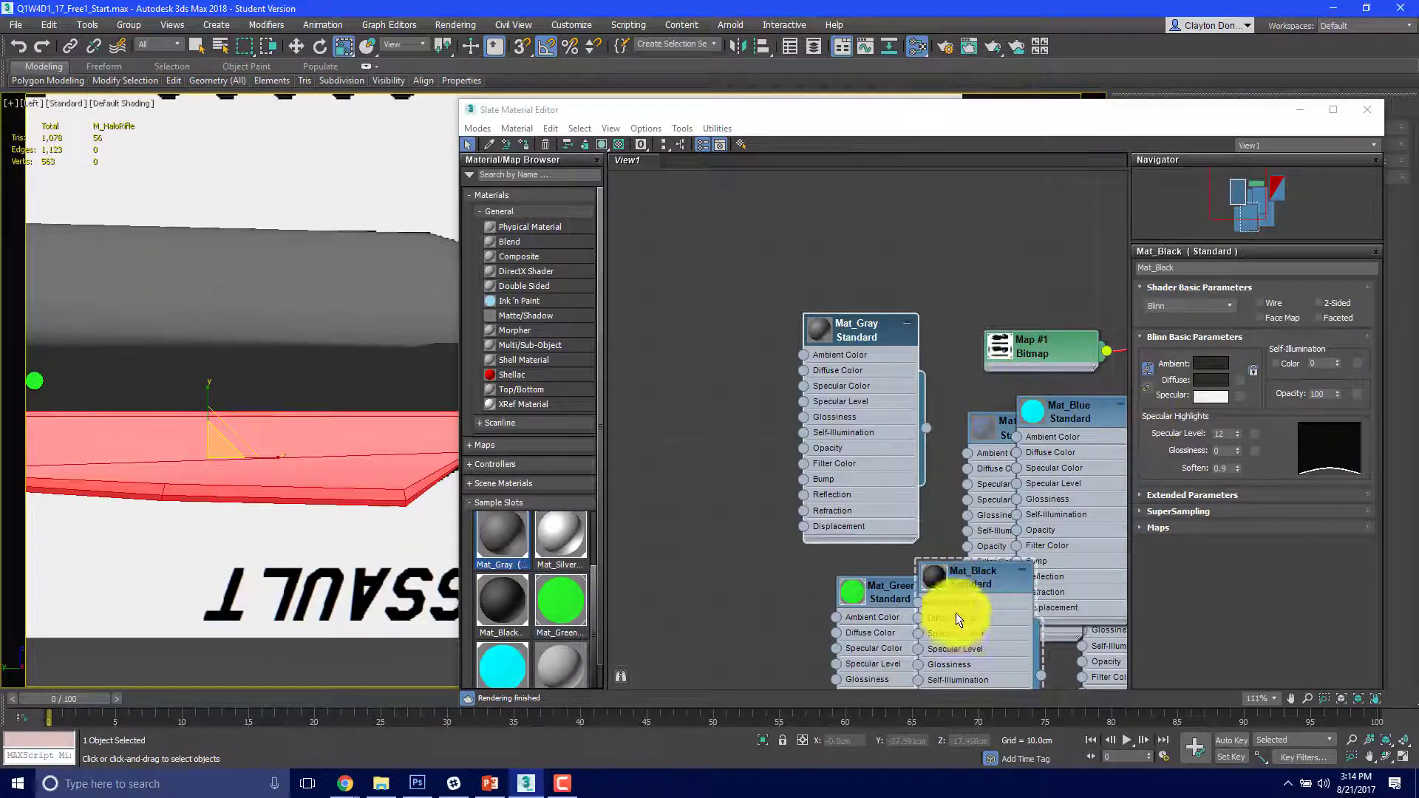
{"action": "left_click", "coordinate": [978, 575]}
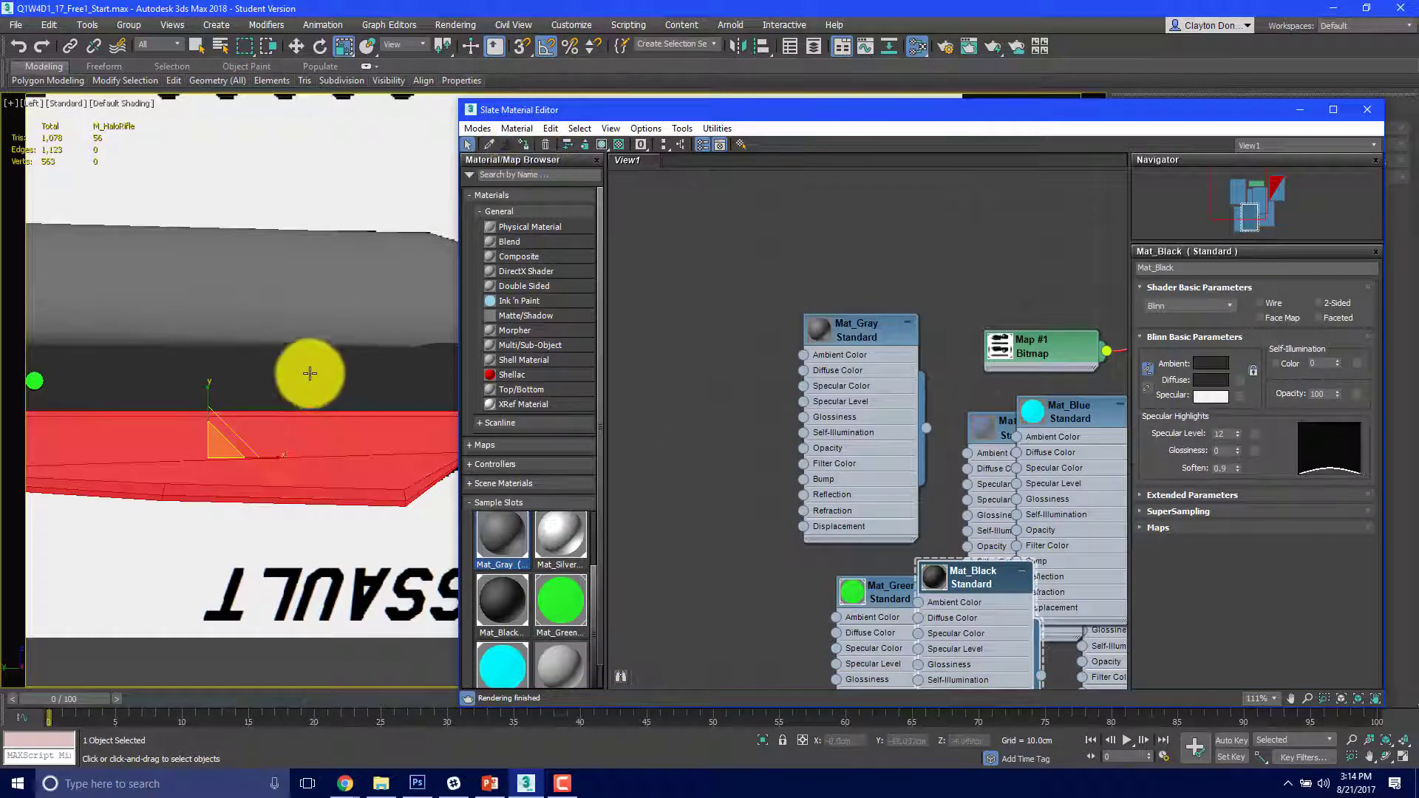
Step: Examine the lower nozzle on the model and compare the colors of both muzzle parts with the reference image in the left view
{"action": "scroll", "coordinate": [304, 370], "scroll_direction": "down", "scroll_amount": 3}
{"action": "middle_click_drag", "start_coordinate": [210, 330], "coordinate": [259, 377], "text": "alt"}
{"action": "scroll", "coordinate": [269, 343], "scroll_direction": "up", "scroll_amount": 5}
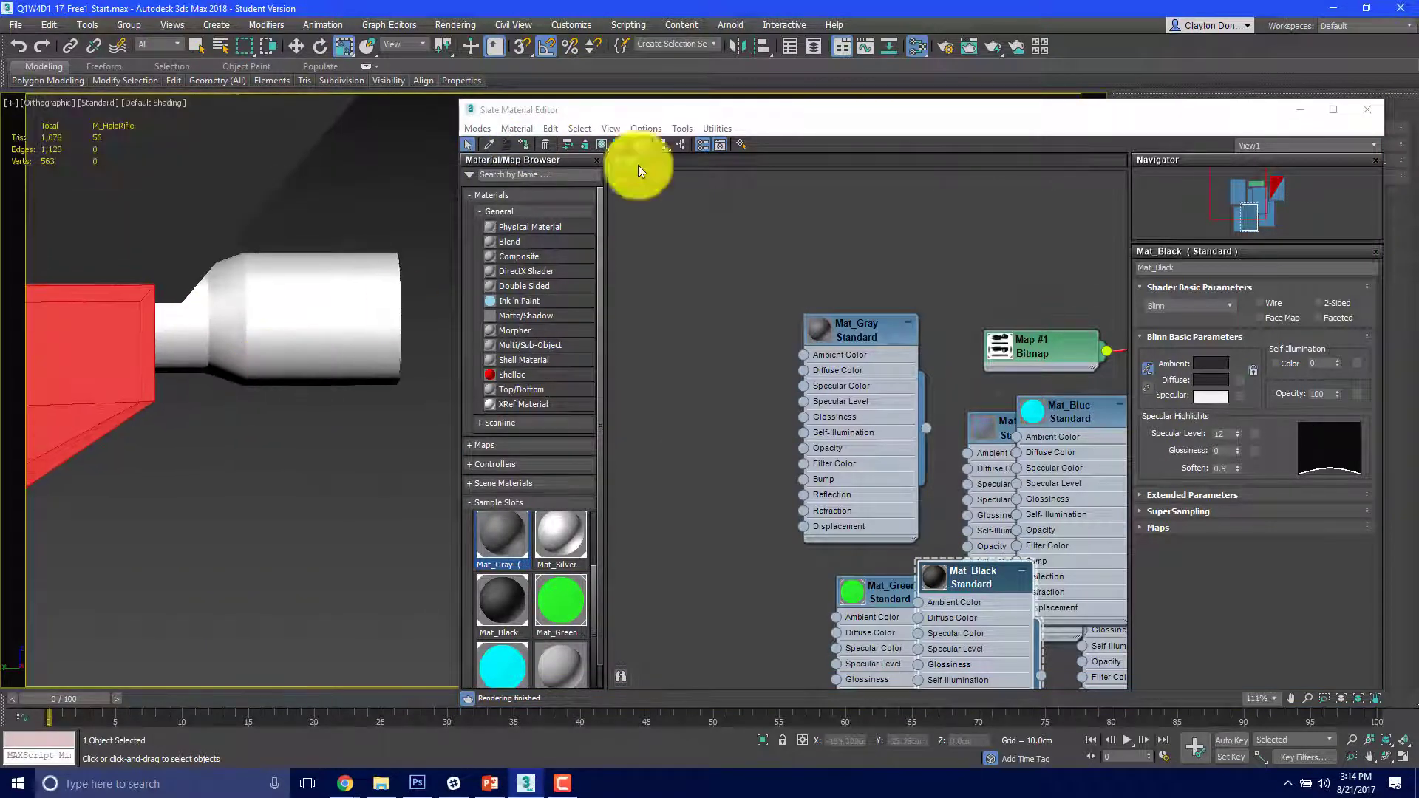
{"action": "left_click", "coordinate": [1299, 111]}
{"action": "middle_click_drag", "start_coordinate": [352, 339], "coordinate": [656, 413]}
{"action": "scroll", "coordinate": [656, 413], "scroll_direction": "down", "scroll_amount": 4}
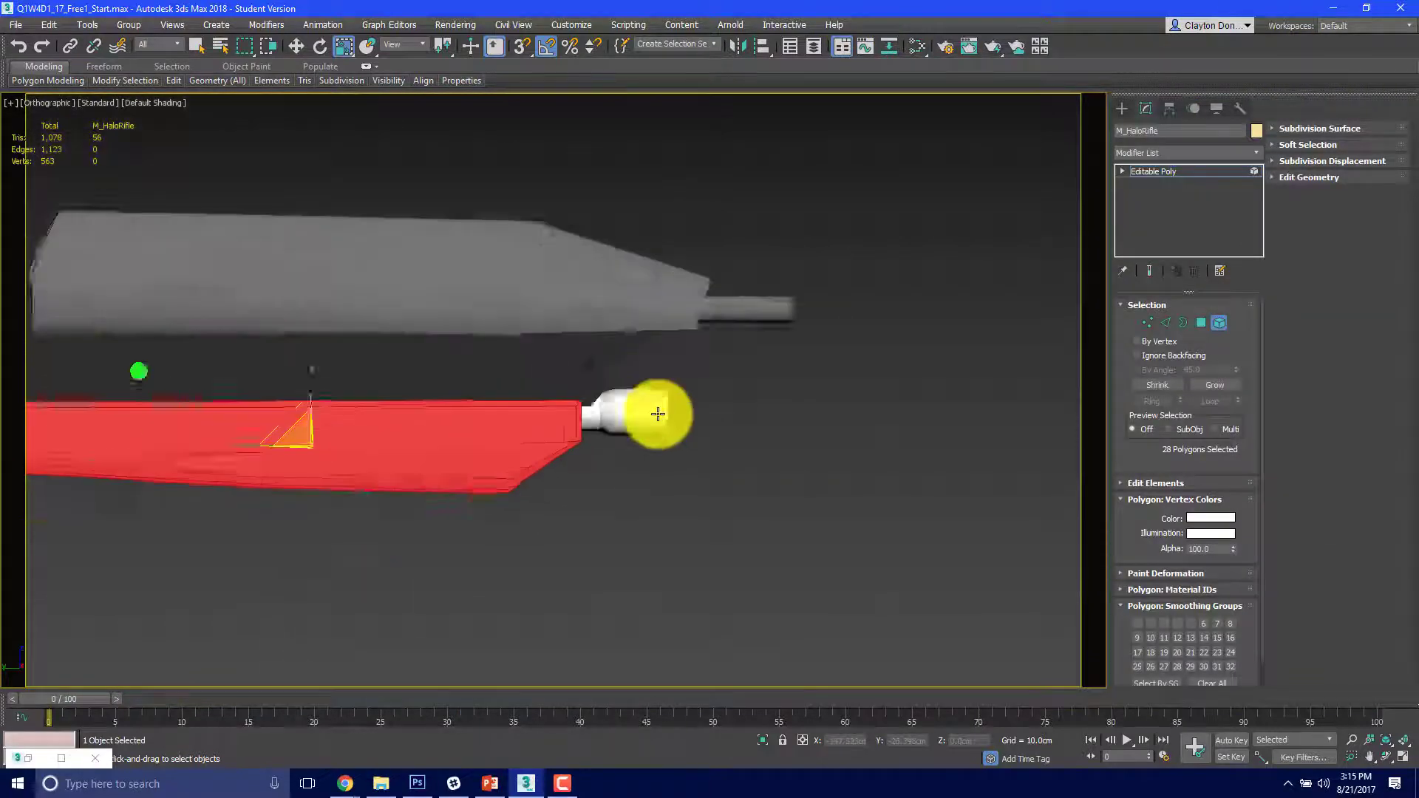
{"action": "key", "text": "l"}
{"action": "scroll", "coordinate": [655, 394], "scroll_direction": "down", "scroll_amount": 6}
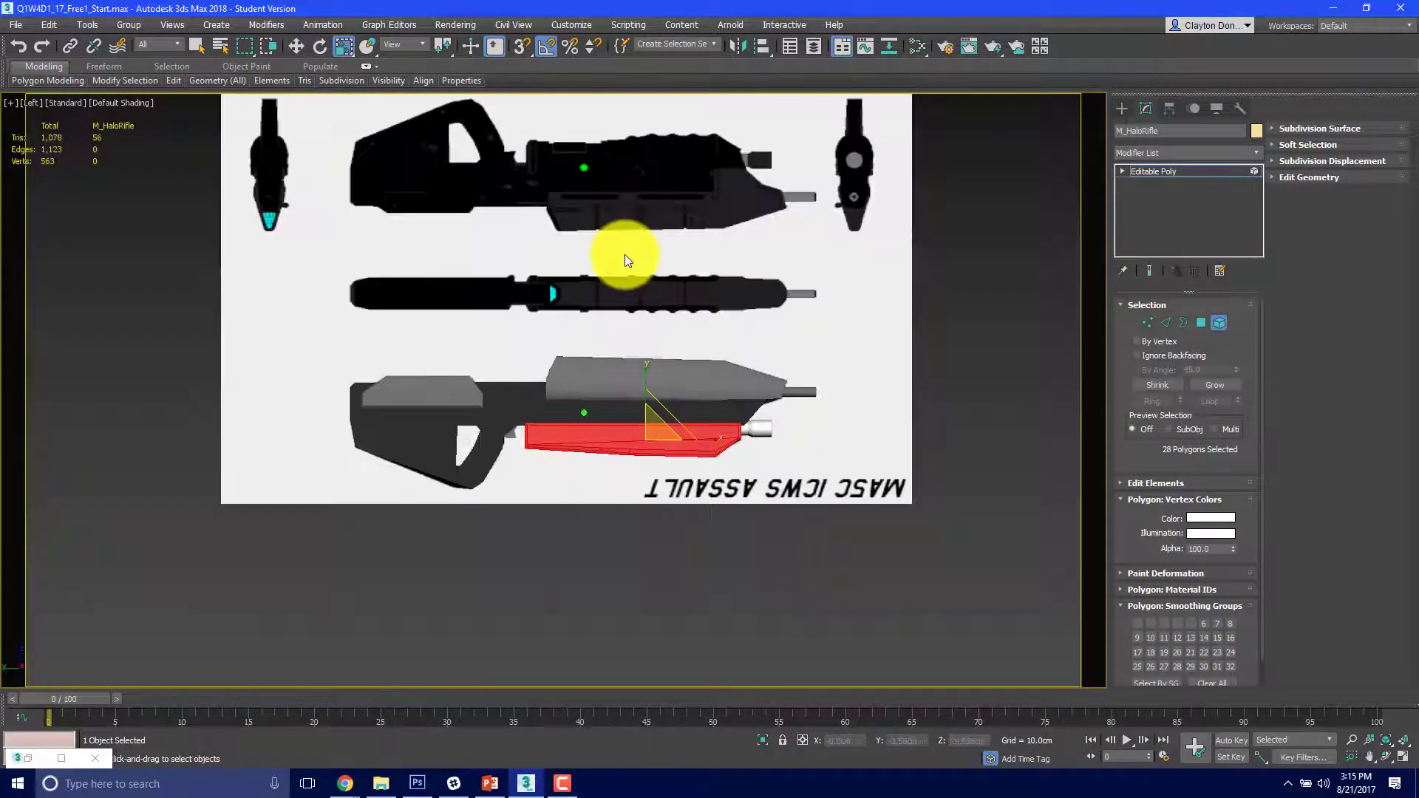
{"action": "scroll", "coordinate": [613, 353], "scroll_direction": "up", "scroll_amount": 2}
{"action": "scroll", "coordinate": [614, 354], "scroll_direction": "up", "scroll_amount": 8}
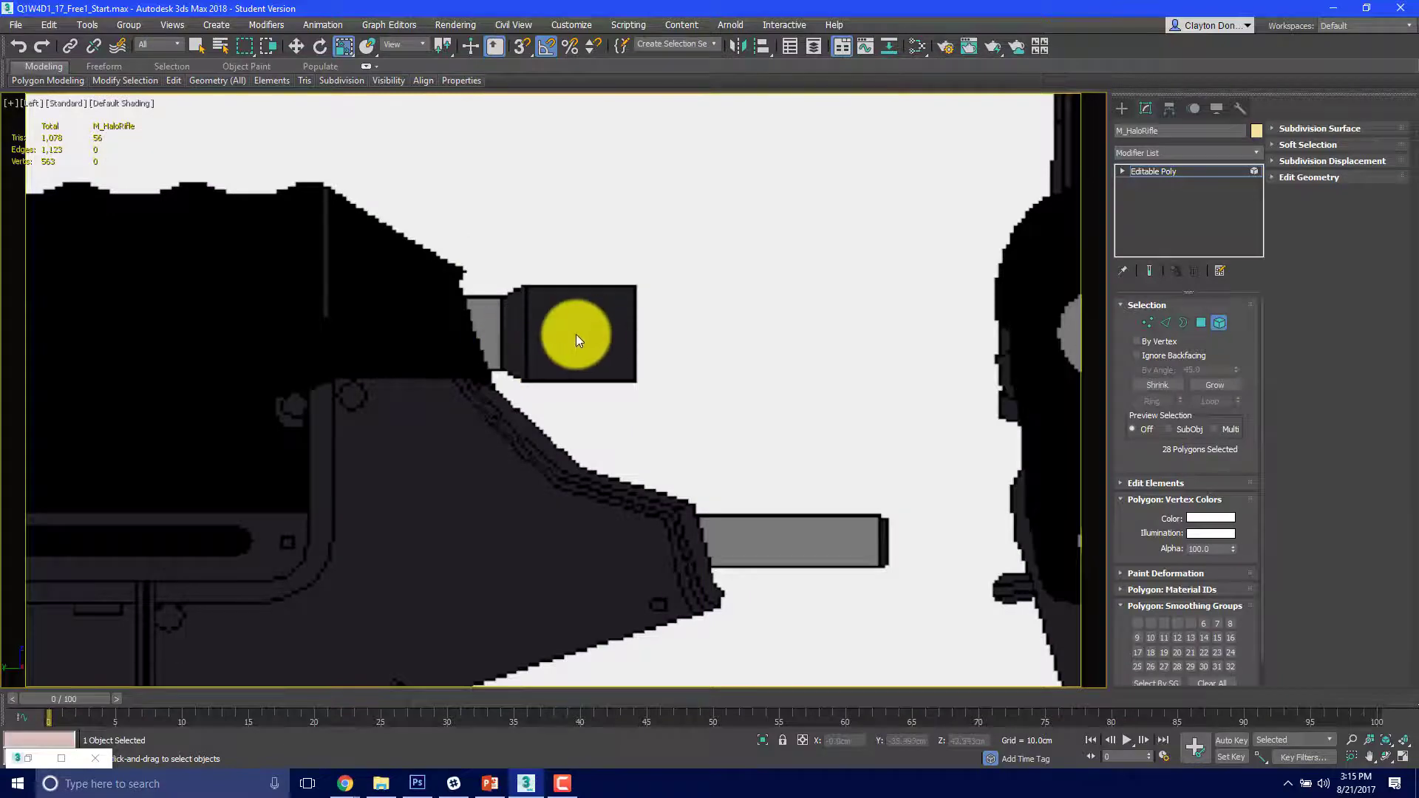
{"action": "scroll", "coordinate": [575, 334], "scroll_direction": "down", "scroll_amount": 6}
{"action": "scroll", "coordinate": [575, 334], "scroll_direction": "up", "scroll_amount": 6}
{"action": "scroll", "coordinate": [667, 562], "scroll_direction": "down", "scroll_amount": 6}
Step: Select the barrel element protruding from the front of the upper housing
{"action": "middle_click_drag", "start_coordinate": [699, 661], "coordinate": [631, 160]}
{"action": "middle_click_drag", "start_coordinate": [632, 512], "coordinate": [628, 415]}
{"action": "scroll", "coordinate": [628, 413], "scroll_direction": "up", "scroll_amount": 6}
{"action": "left_click", "coordinate": [669, 340]}
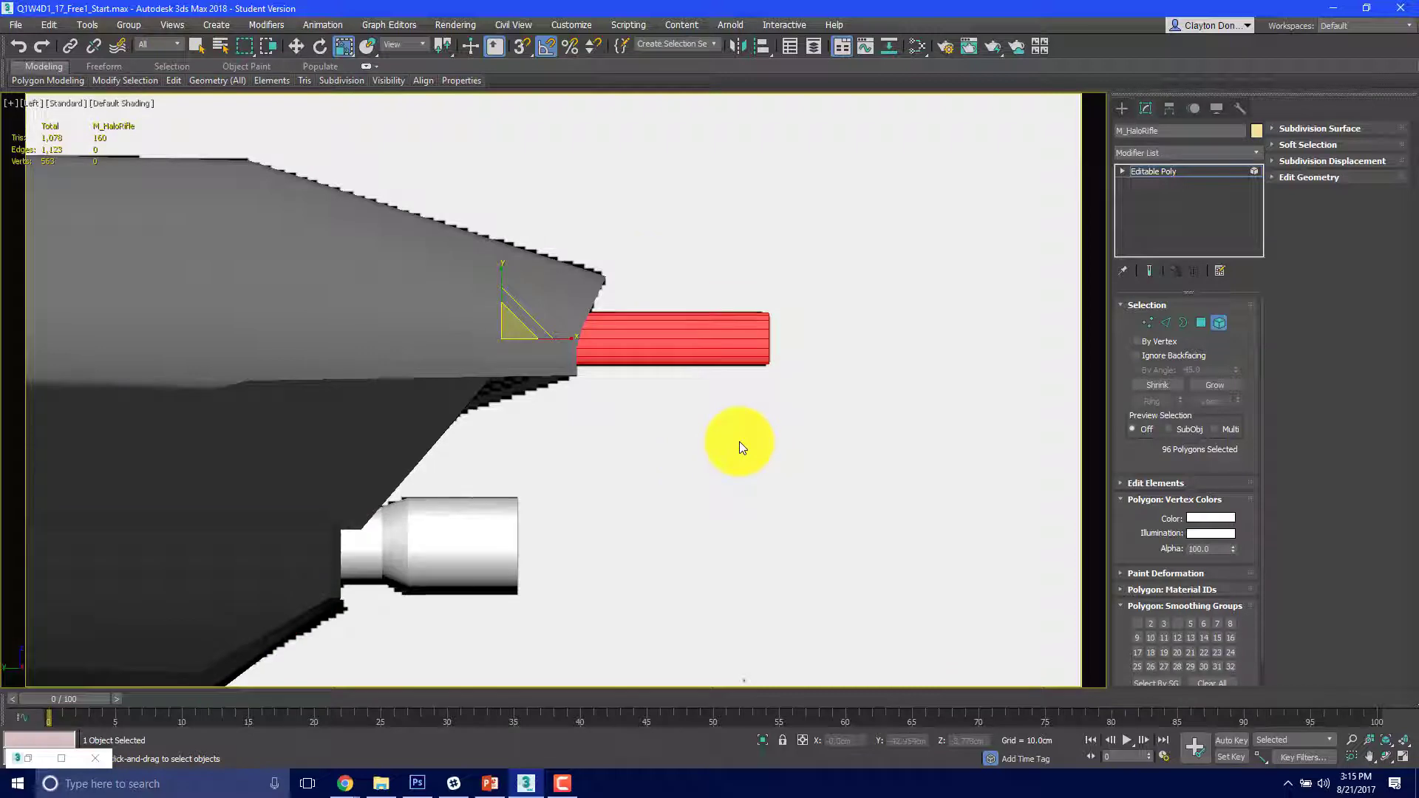
Step: Assign Mat_Silver to the selected barrel element and clear the selection
{"action": "key", "text": "m"}
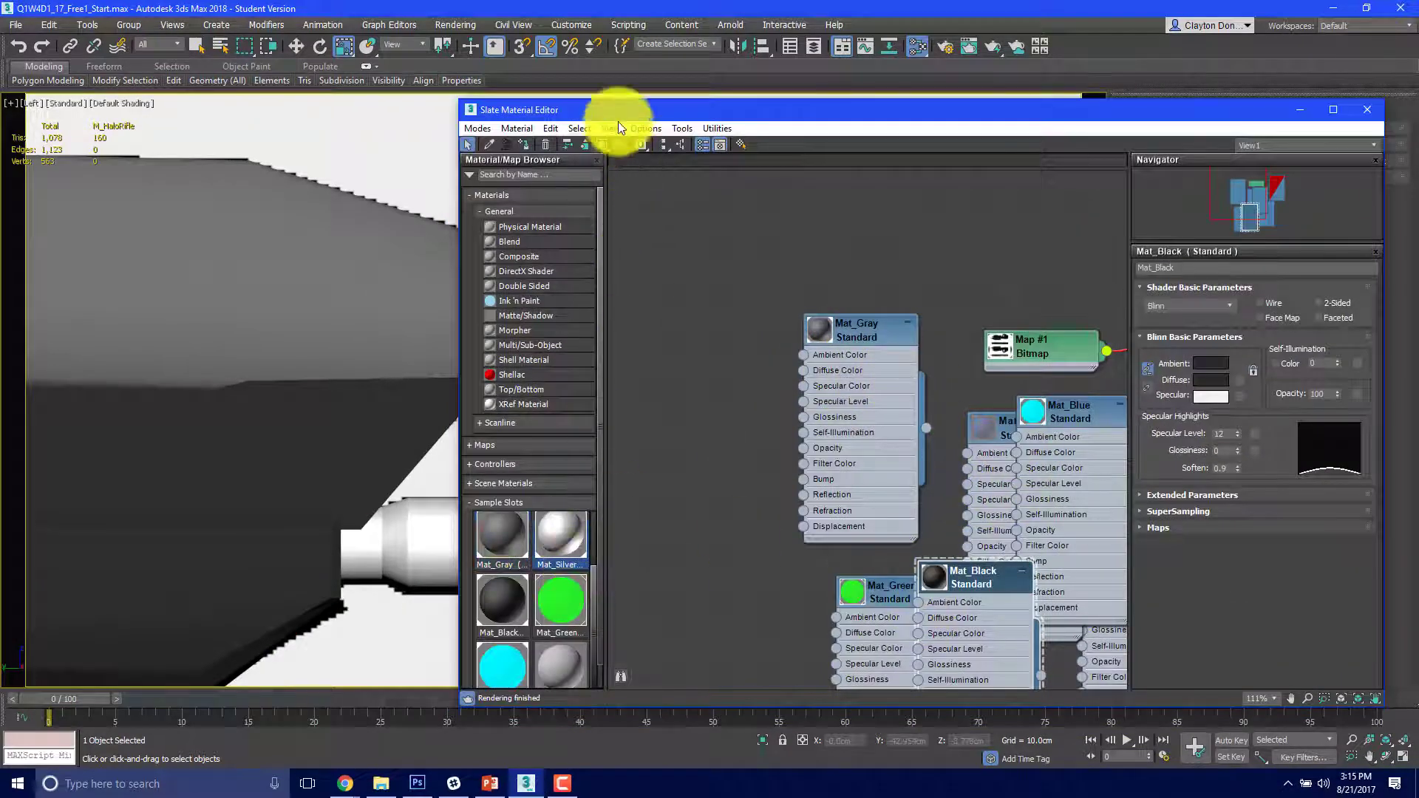
{"action": "left_click_drag", "start_coordinate": [637, 108], "coordinate": [1000, 120]}
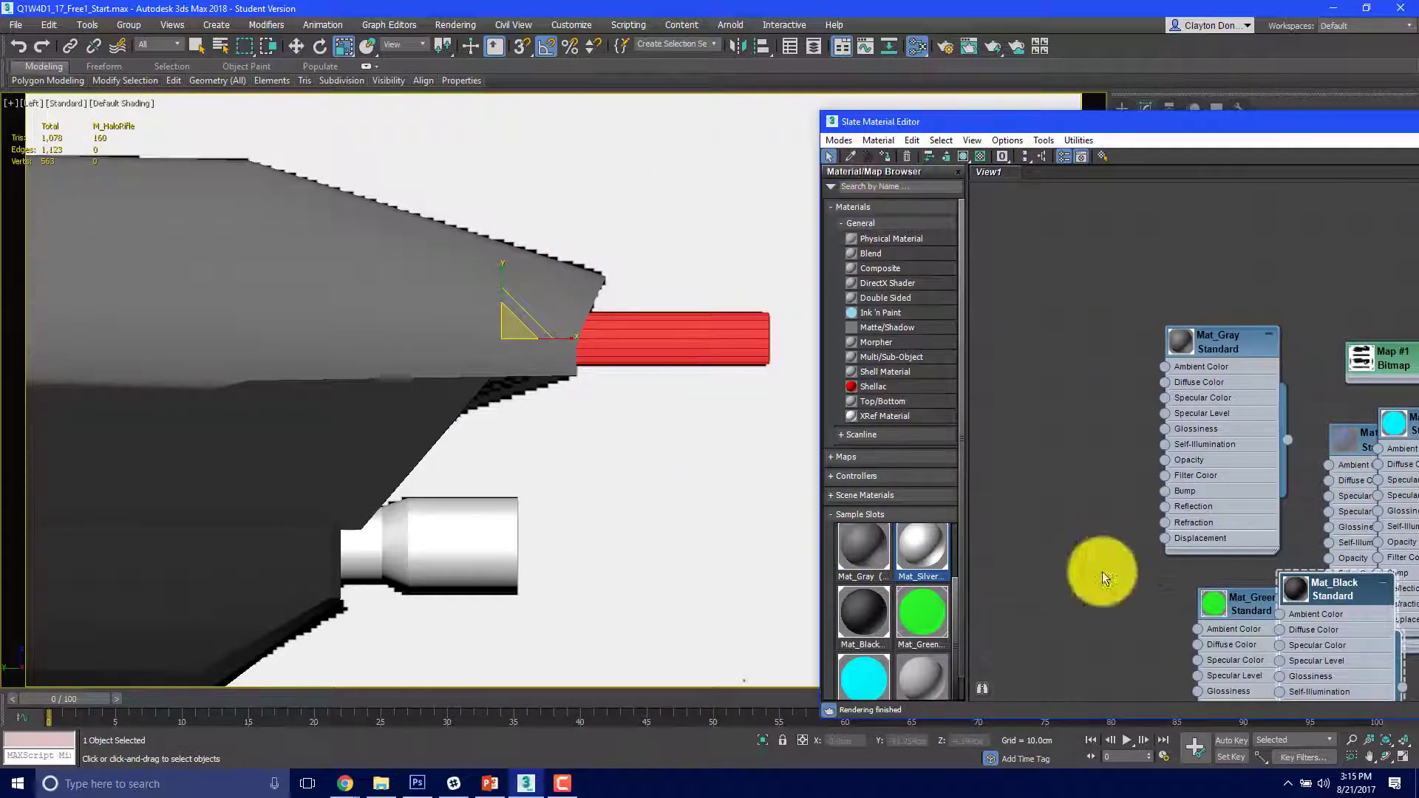
{"action": "double_click", "coordinate": [933, 556]}
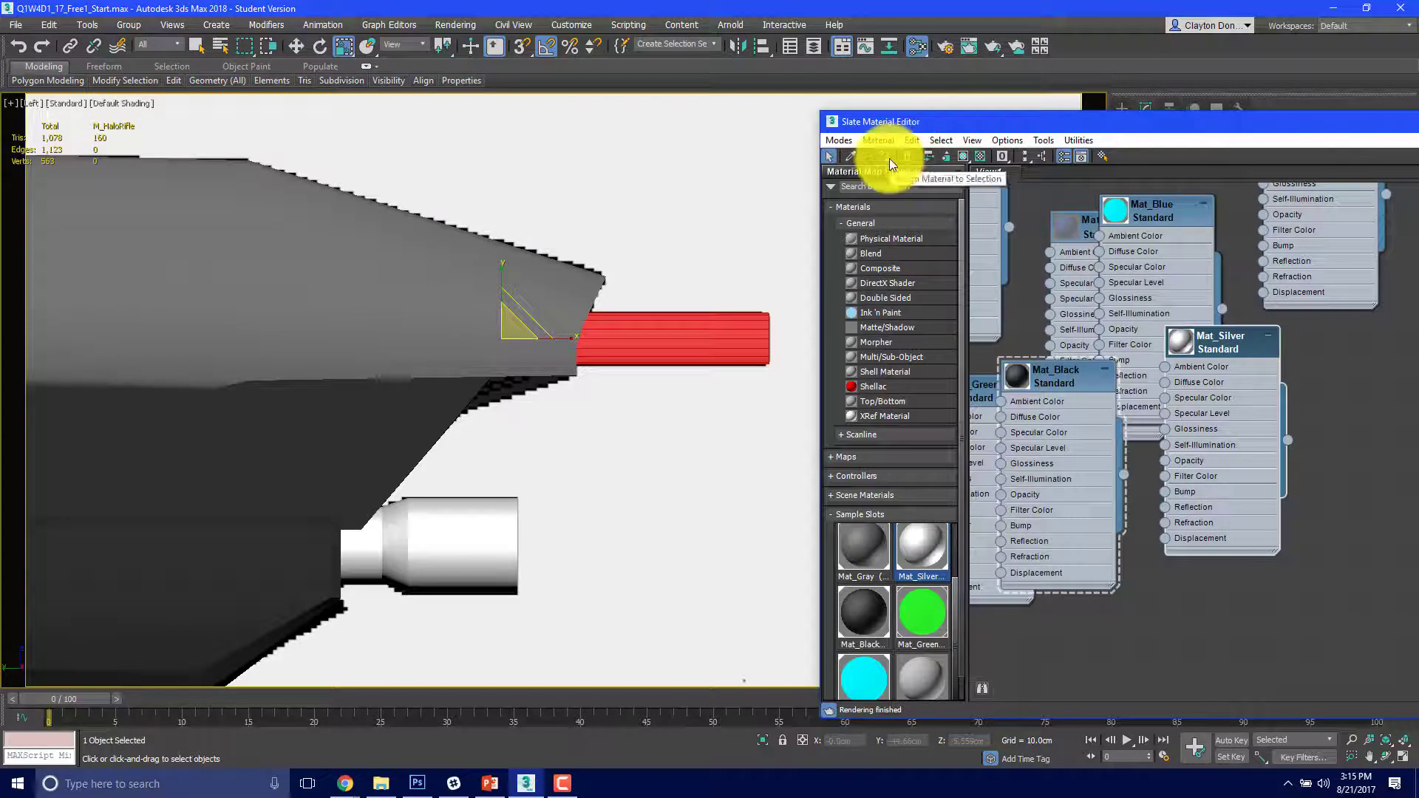
{"action": "left_click", "coordinate": [887, 156]}
{"action": "left_click", "coordinate": [651, 543]}
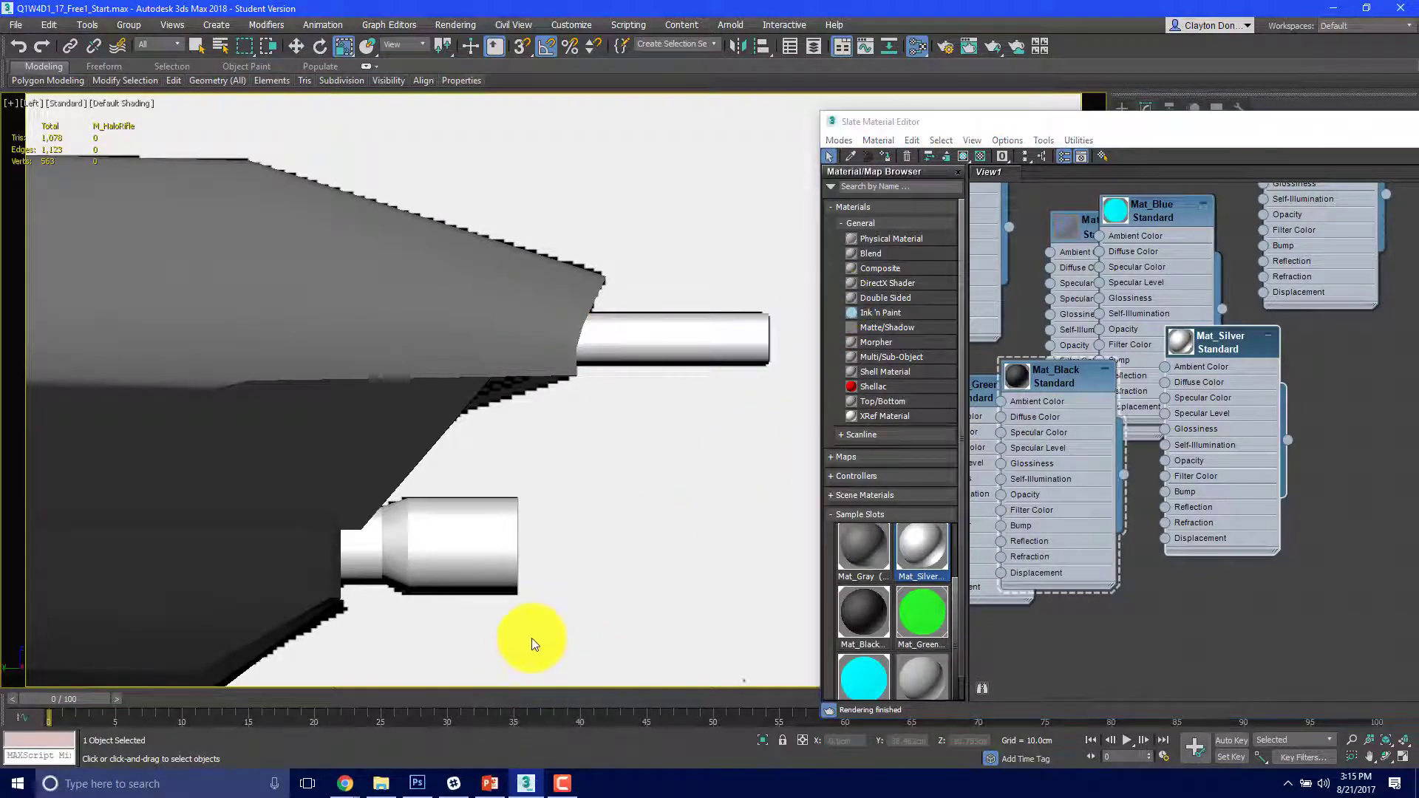
Step: Select the lower nozzle element and check its shape and color against the side view in the reference image
{"action": "middle_click_drag", "start_coordinate": [532, 642], "coordinate": [624, 576]}
{"action": "left_click", "coordinate": [563, 498]}
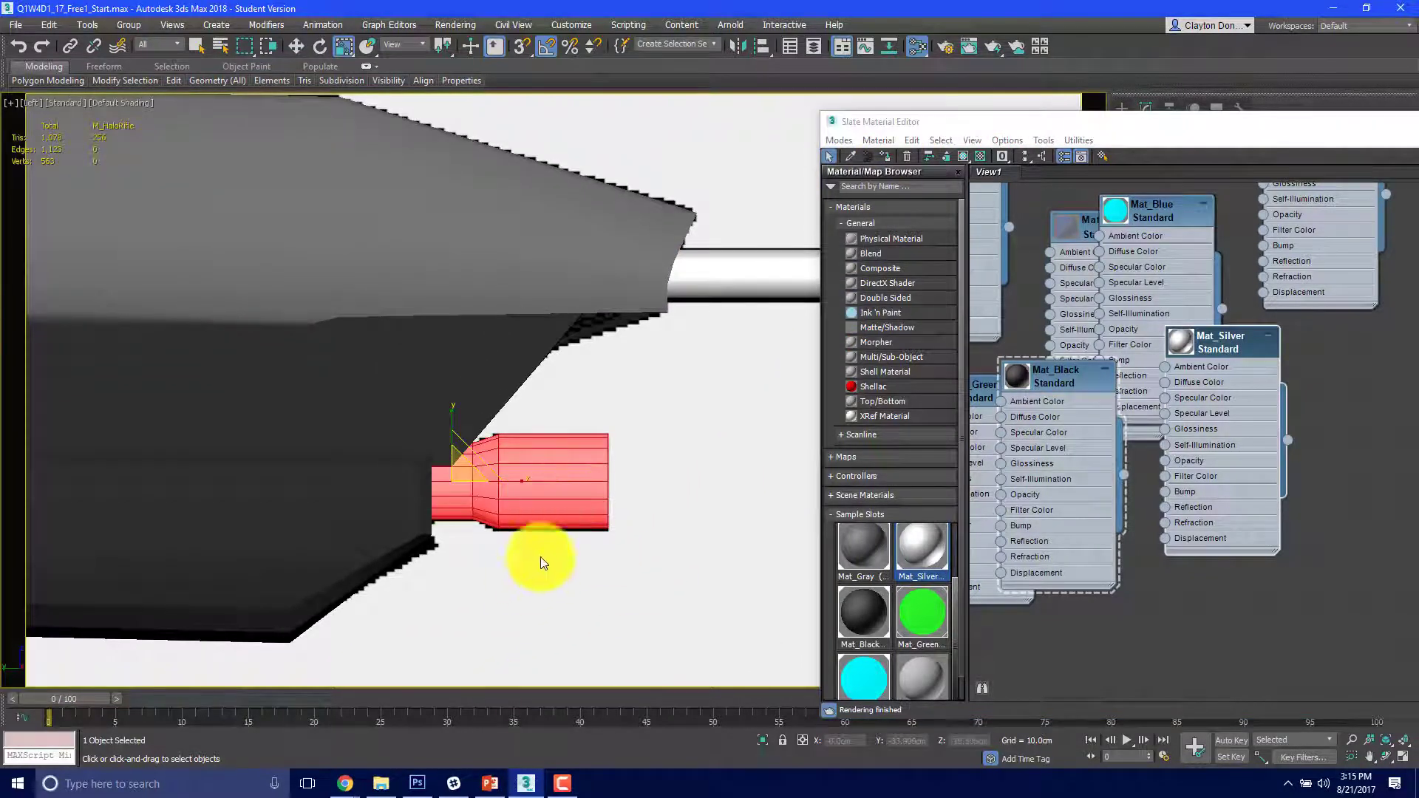
{"action": "scroll", "coordinate": [556, 433], "scroll_direction": "down", "scroll_amount": 5}
{"action": "scroll", "coordinate": [557, 434], "scroll_direction": "down", "scroll_amount": 2}
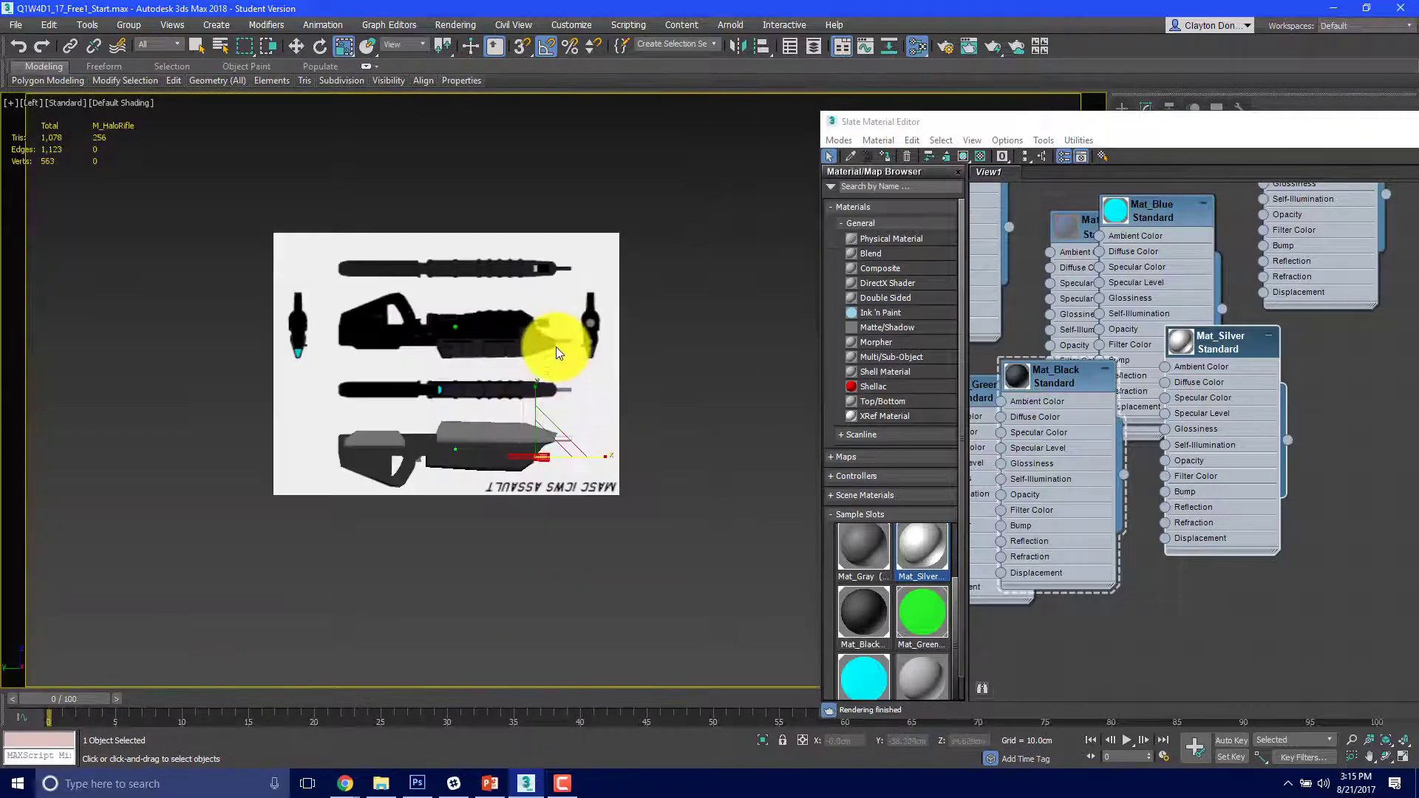
{"action": "scroll", "coordinate": [556, 347], "scroll_direction": "up", "scroll_amount": 6}
{"action": "scroll", "coordinate": [466, 296], "scroll_direction": "up", "scroll_amount": 2}
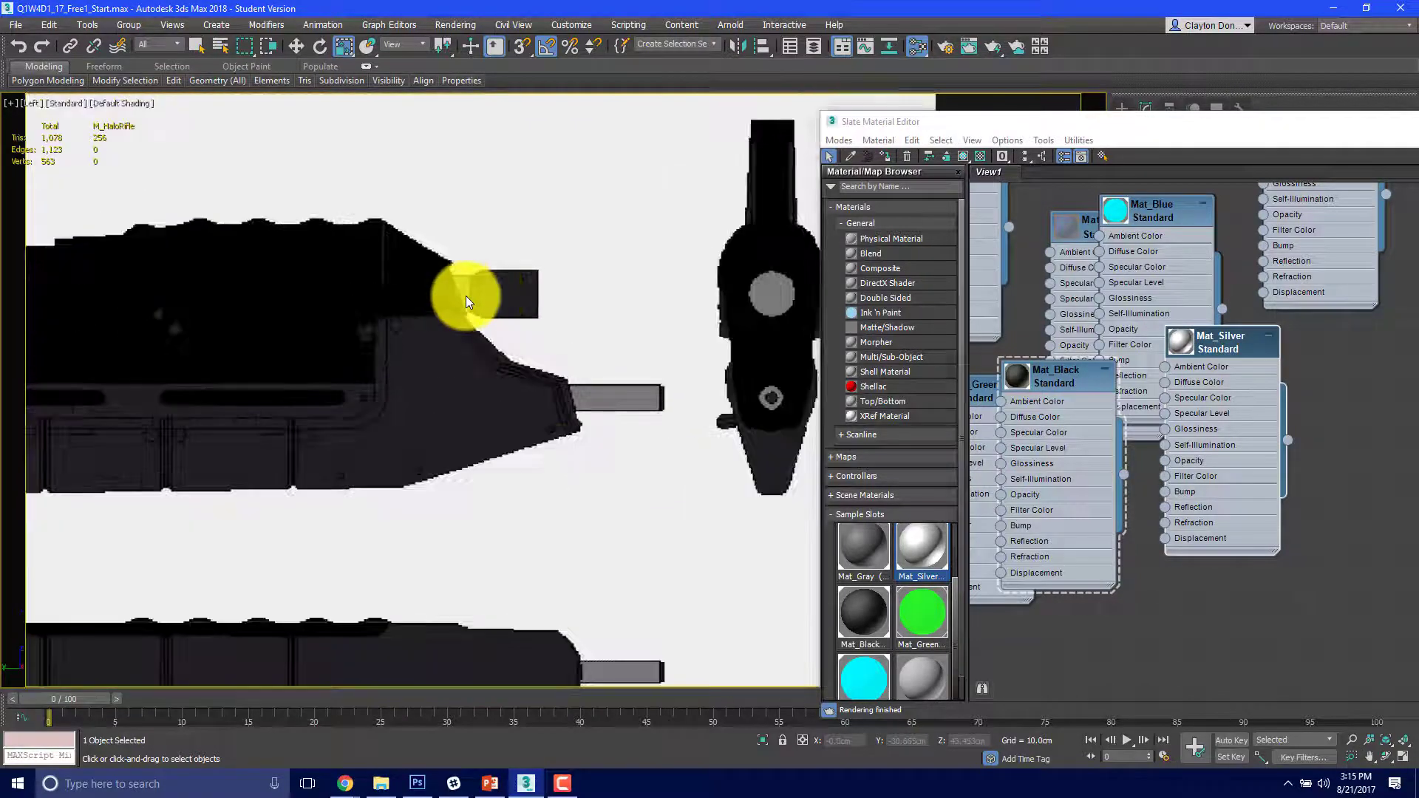
{"action": "middle_click_drag", "start_coordinate": [595, 367], "coordinate": [660, 58]}
{"action": "middle_click_drag", "start_coordinate": [645, 486], "coordinate": [634, 90]}
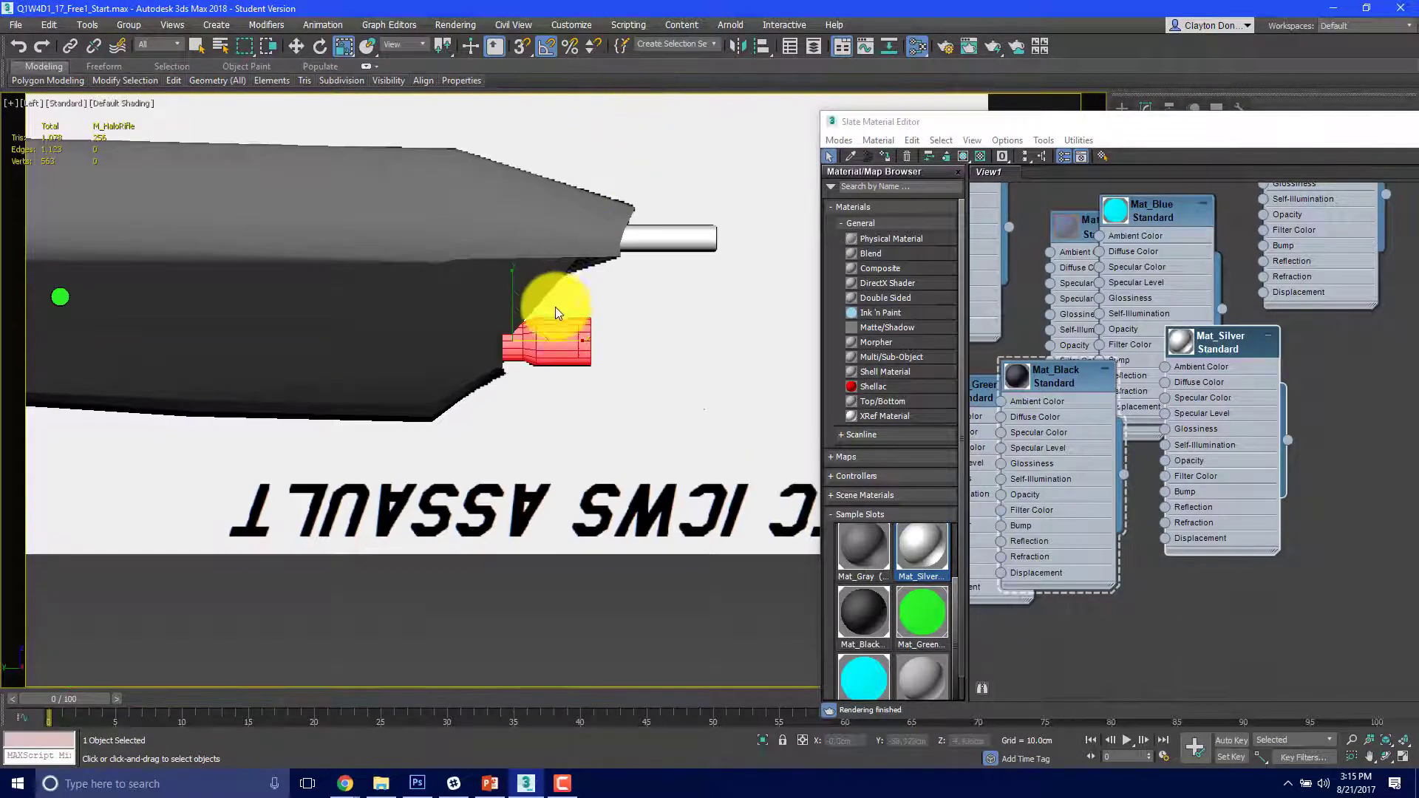
{"action": "scroll", "coordinate": [556, 308], "scroll_direction": "up", "scroll_amount": 5}
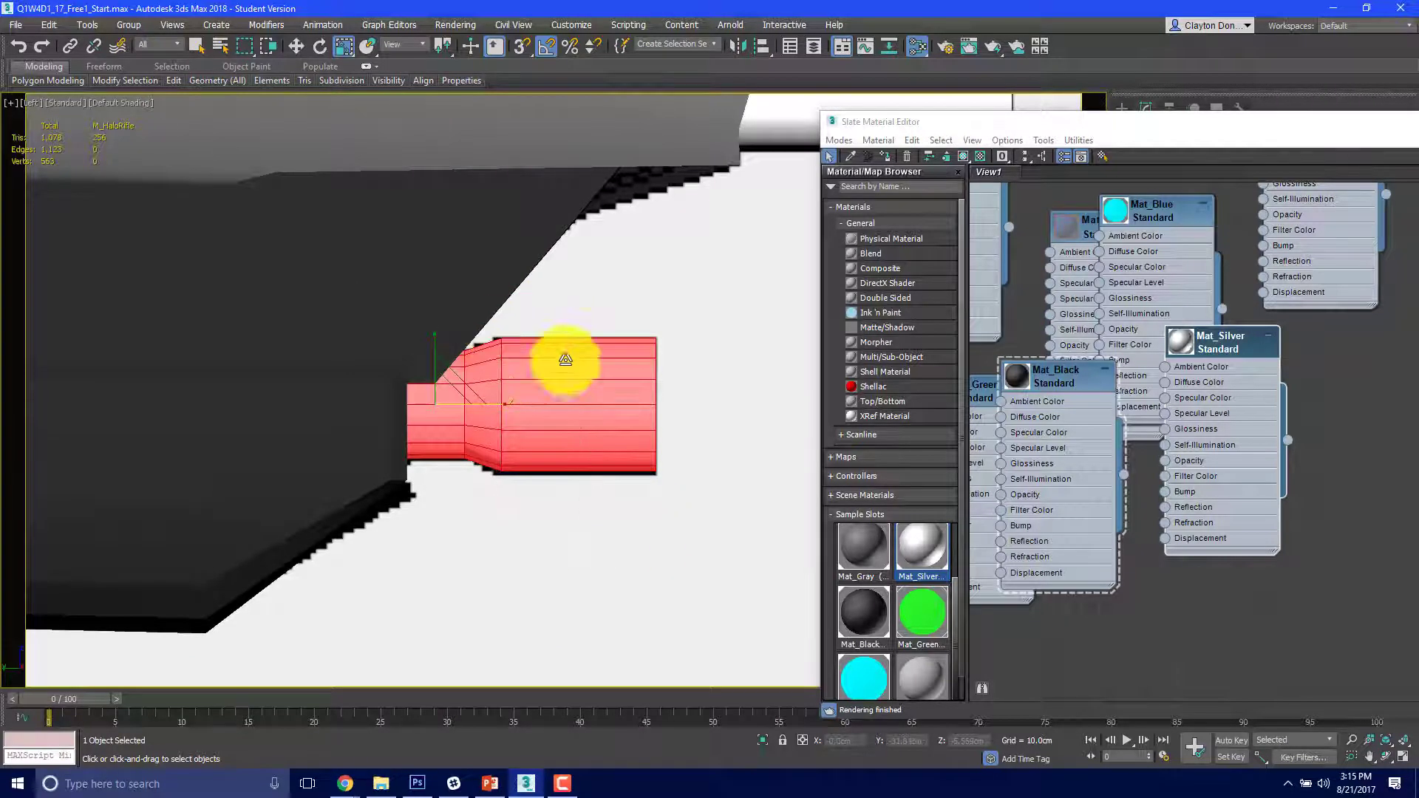
{"action": "mouse_move", "coordinate": [603, 369]}
{"action": "middle_mouse_down", "text": "alt"}
{"action": "mouse_move", "coordinate": [566, 367]}
{"action": "mouse_move", "coordinate": [620, 386]}
{"action": "middle_mouse_up", "text": "alt"}
{"action": "left_click", "coordinate": [605, 500]}
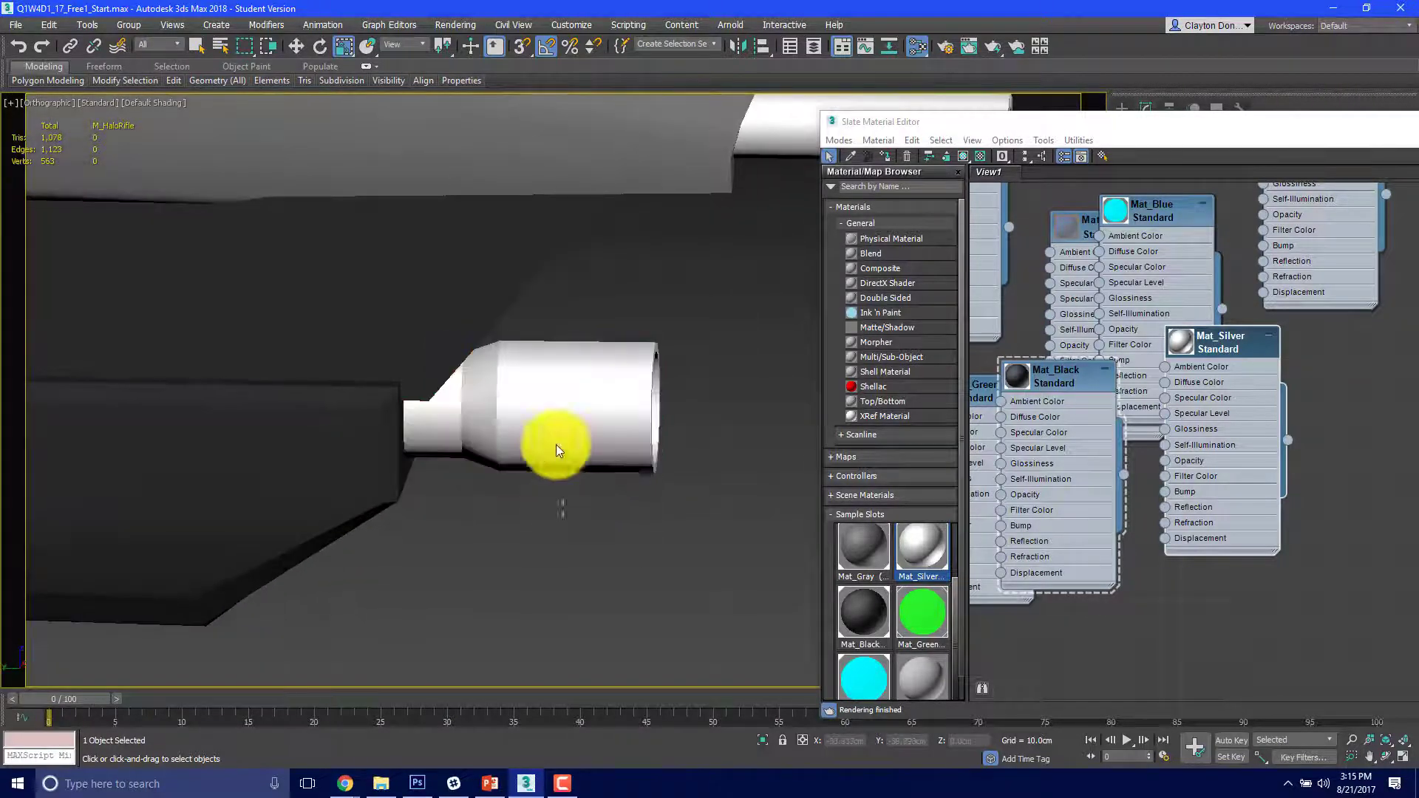
Step: Select all polygons of the lower nozzle's wide front section and assign Mat_Black to them
{"action": "left_click_drag", "start_coordinate": [490, 327], "coordinate": [468, 331]}
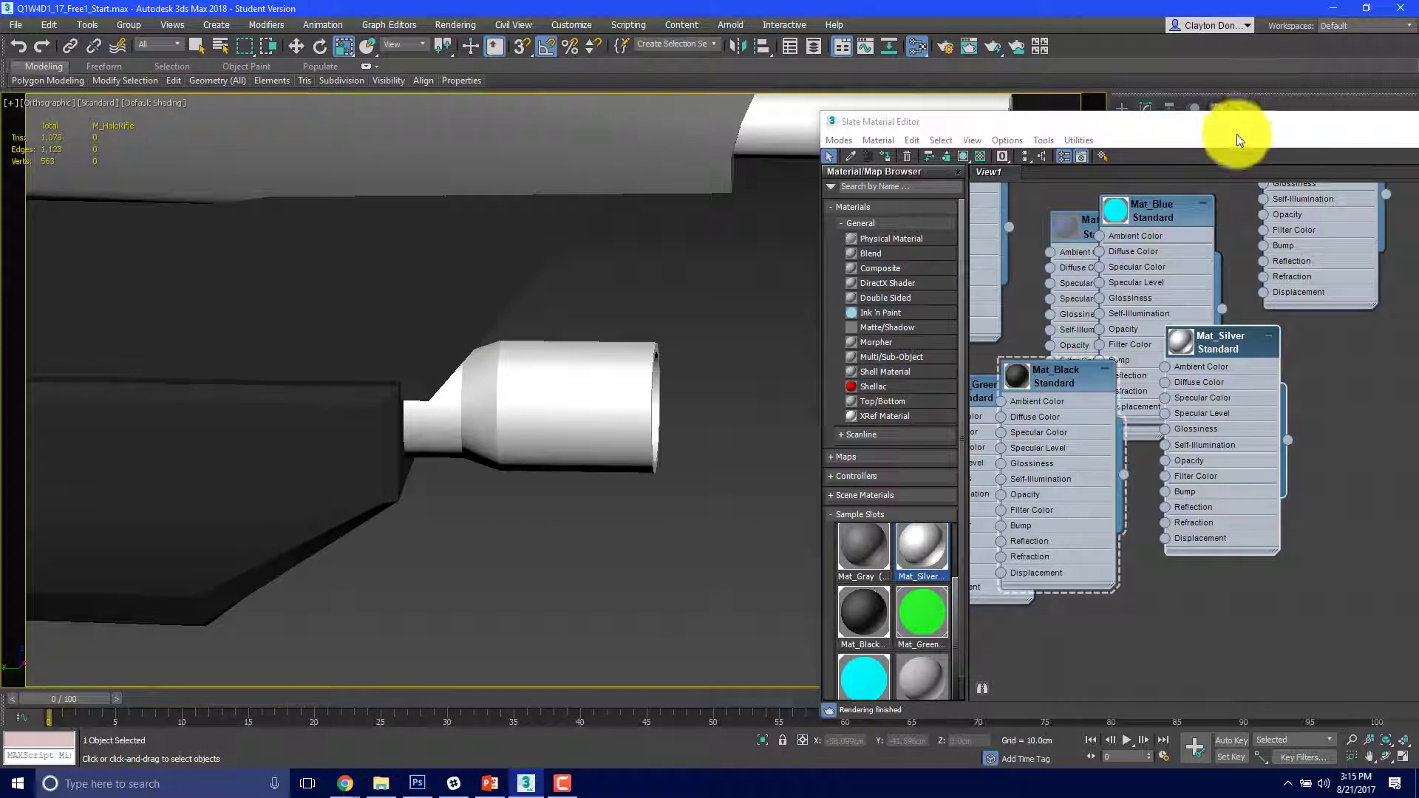
{"action": "left_click_drag", "start_coordinate": [502, 367], "coordinate": [493, 340]}
{"action": "middle_click_drag", "start_coordinate": [489, 462], "coordinate": [692, 454], "text": "alt"}
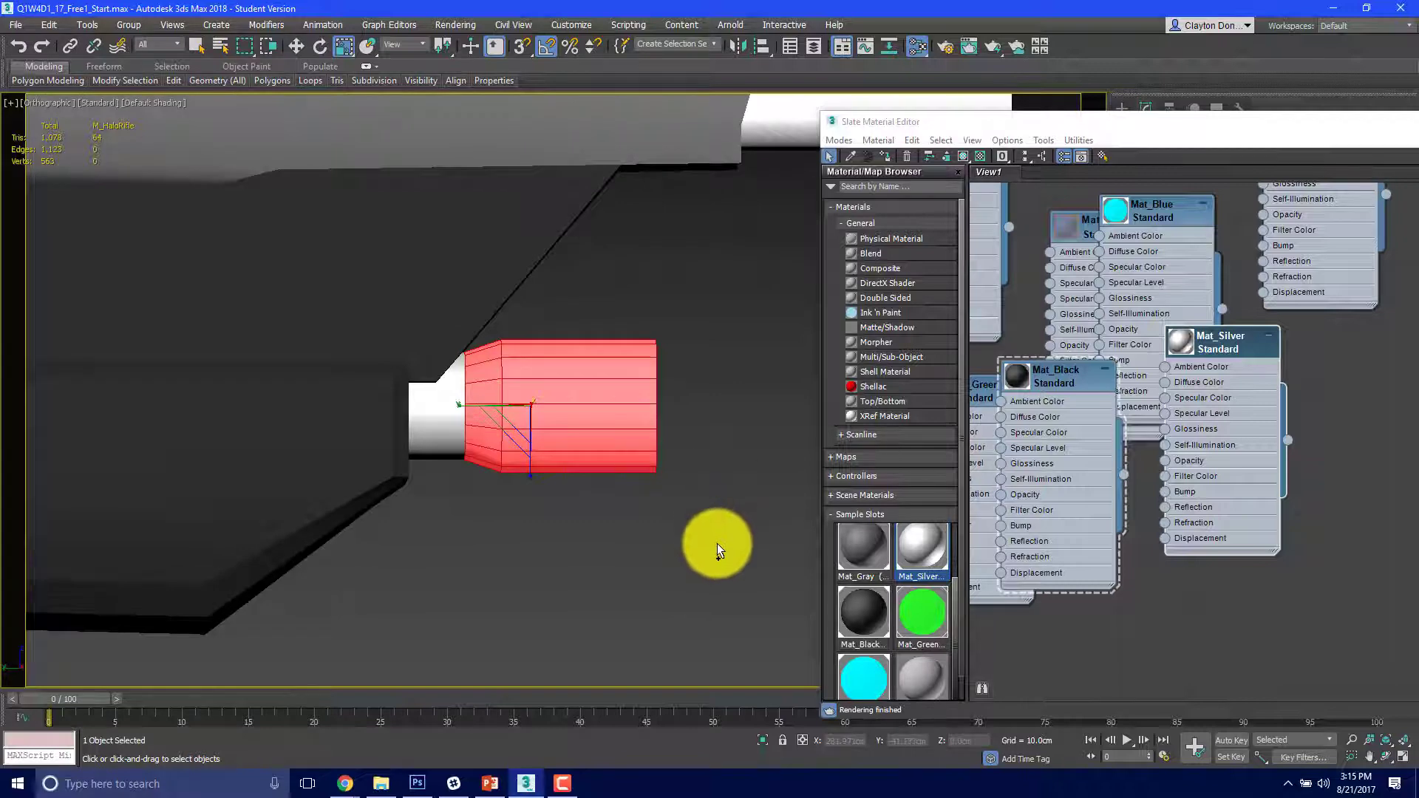
{"action": "left_click_drag", "start_coordinate": [715, 537], "coordinate": [651, 313]}
{"action": "middle_click_drag", "start_coordinate": [654, 317], "coordinate": [741, 412], "text": "alt"}
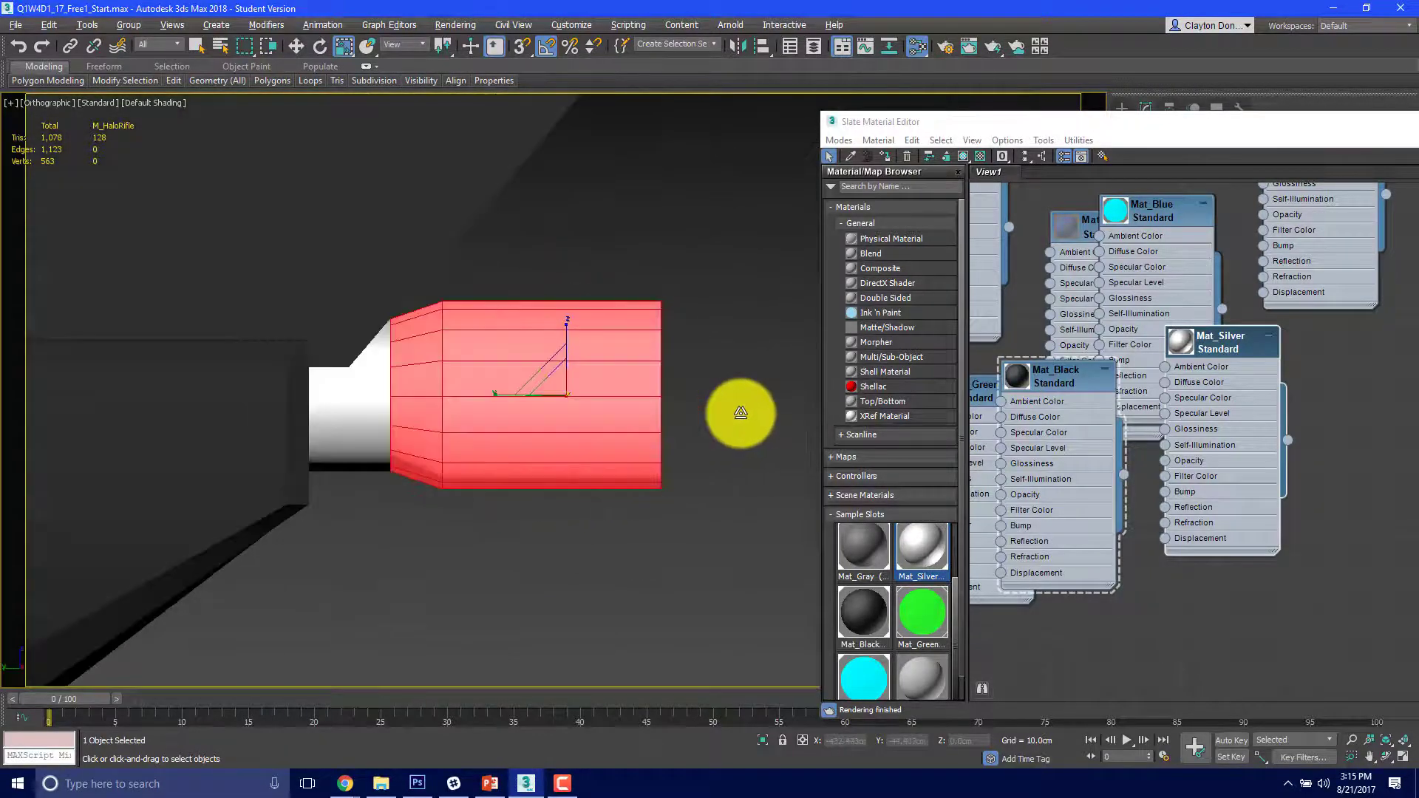
{"action": "left_click", "coordinate": [864, 611]}
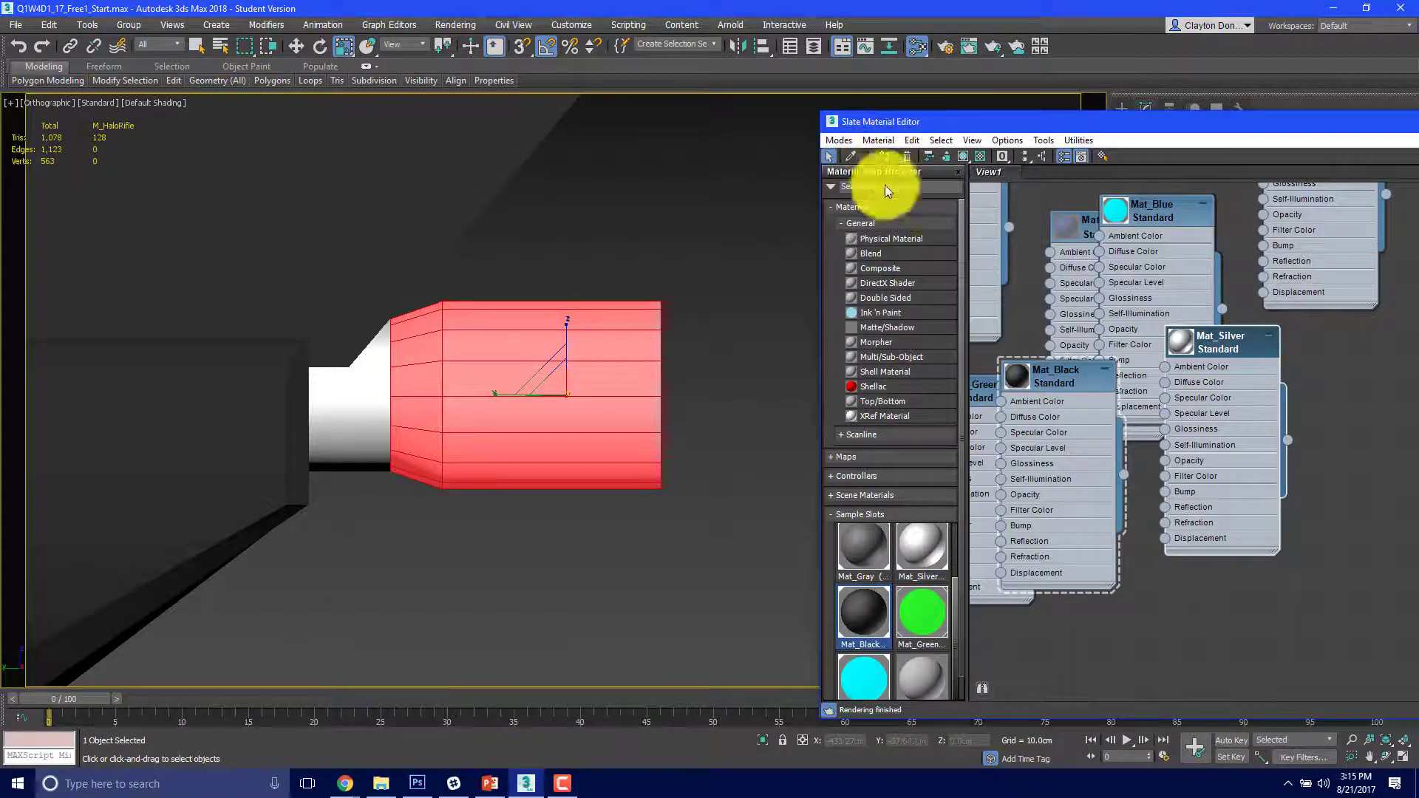
{"action": "double_click", "coordinate": [870, 612]}
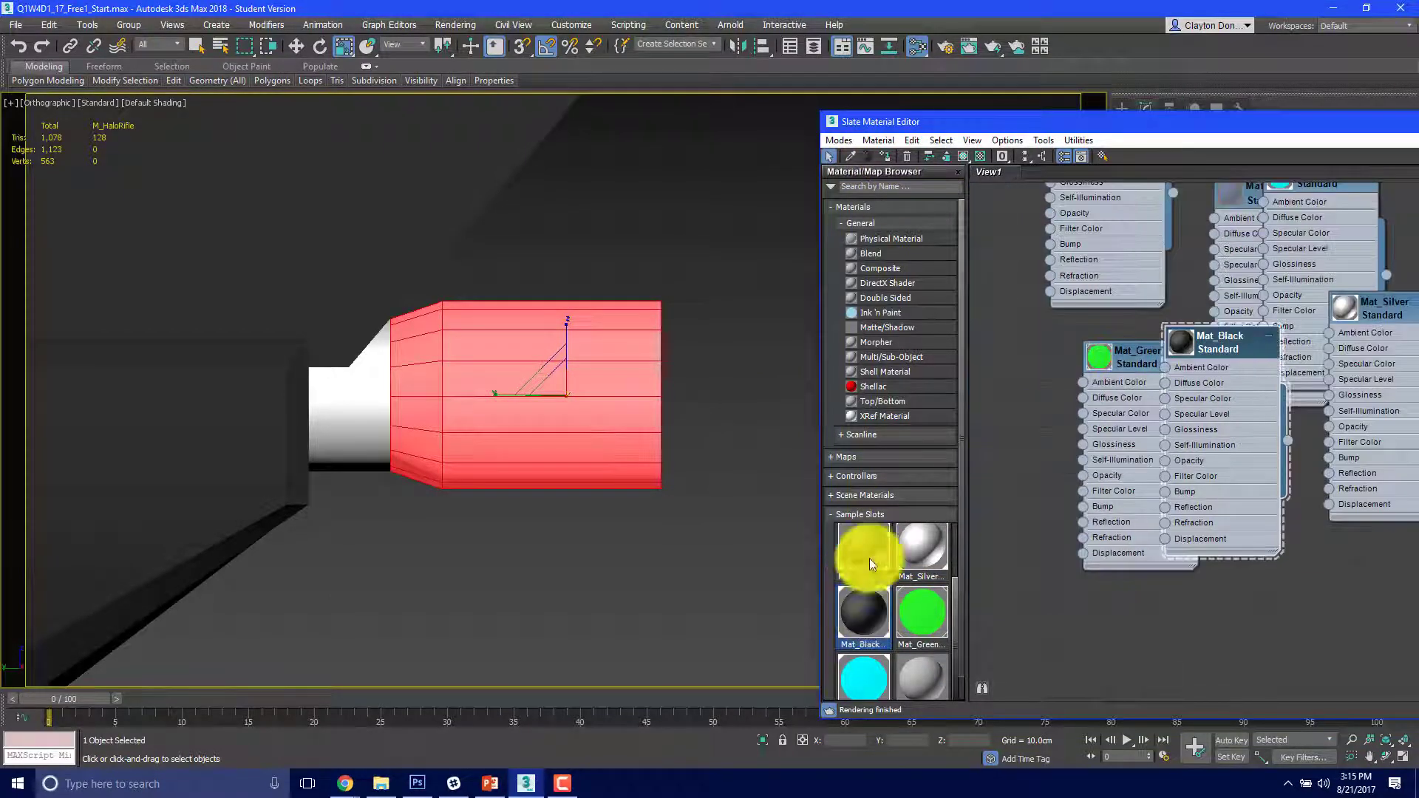
{"action": "left_click", "coordinate": [884, 154]}
Step: Select the ring of polygons around the lower nozzle's narrow neck and make Mat_Silver the active material
{"action": "mouse_move", "coordinate": [379, 494]}
{"action": "middle_mouse_down", "text": "alt"}
{"action": "mouse_move", "coordinate": [376, 473]}
{"action": "mouse_move", "coordinate": [349, 484]}
{"action": "mouse_move", "coordinate": [365, 502]}
{"action": "middle_mouse_up", "text": "alt"}
{"action": "left_click_drag", "start_coordinate": [381, 386], "coordinate": [381, 384]}
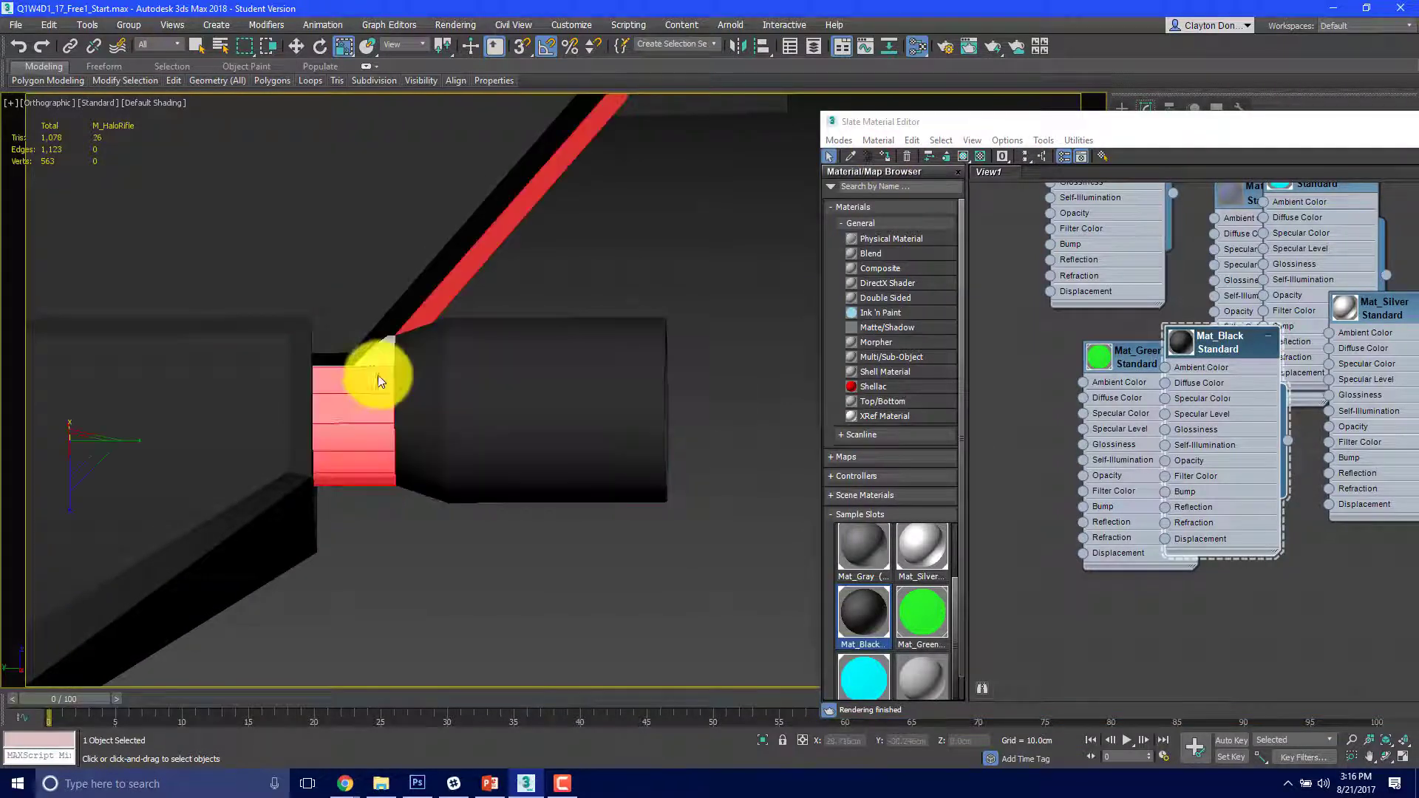
{"action": "left_click", "coordinate": [415, 577]}
{"action": "left_click", "coordinate": [384, 429]}
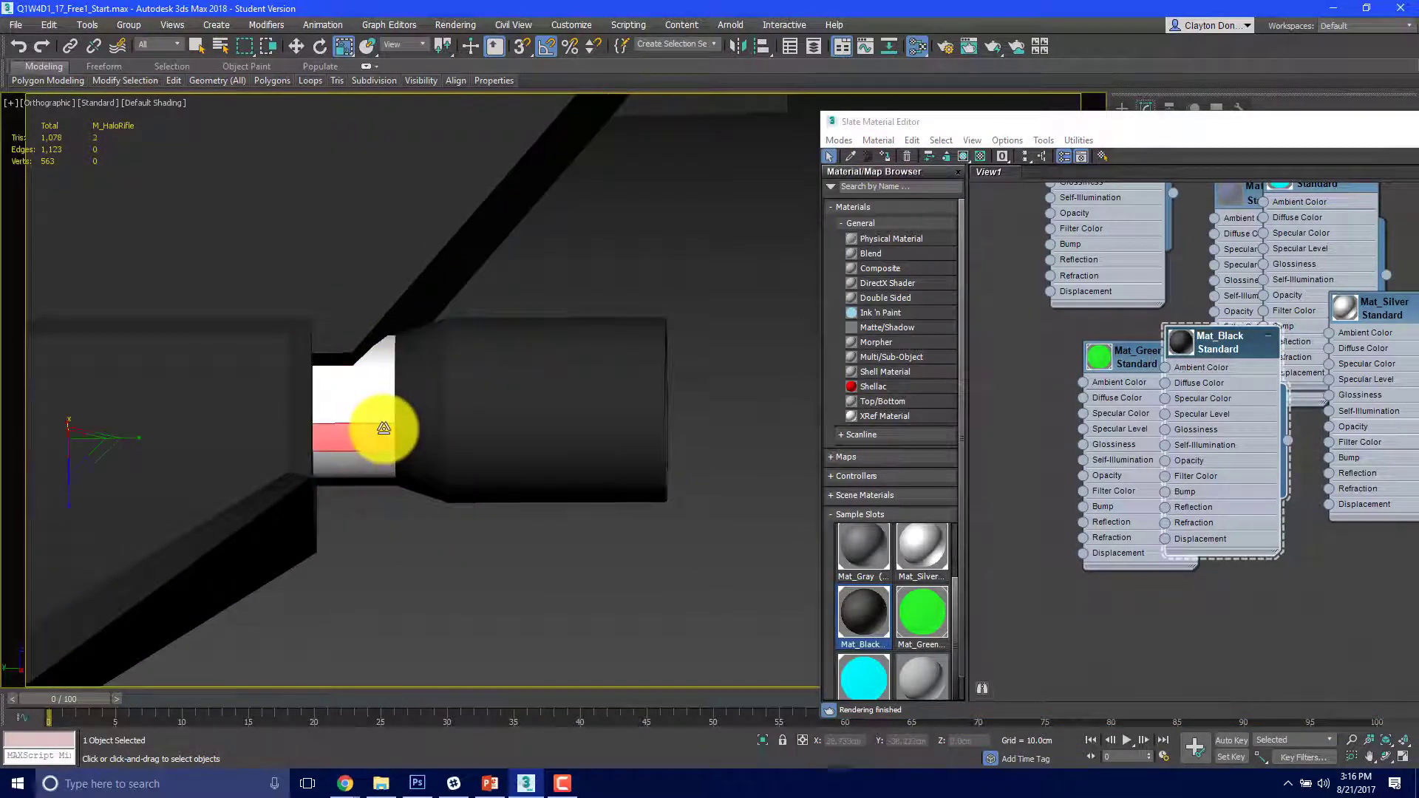
{"action": "left_click", "coordinate": [374, 412], "text": "shift"}
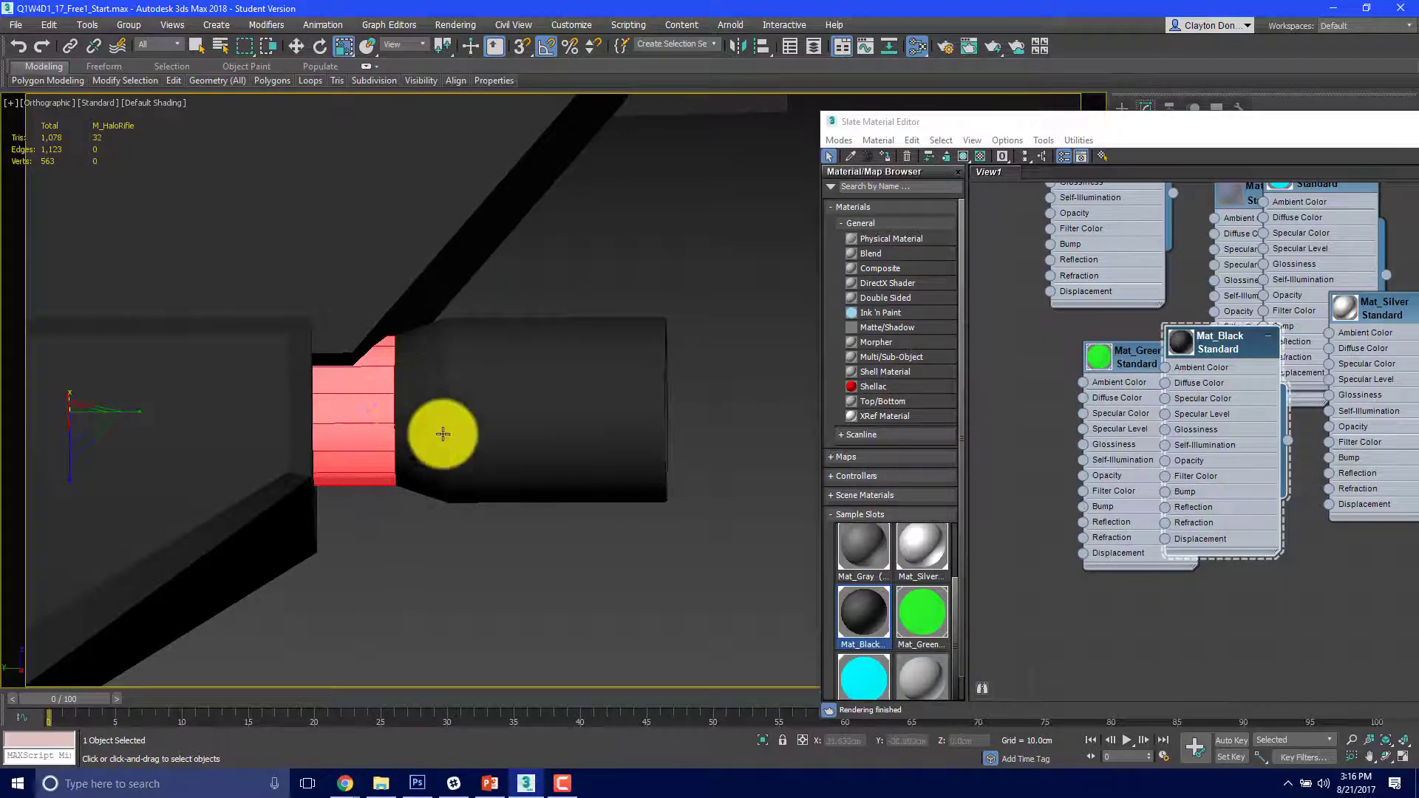
{"action": "middle_click_drag", "start_coordinate": [443, 428], "coordinate": [665, 545], "text": "alt"}
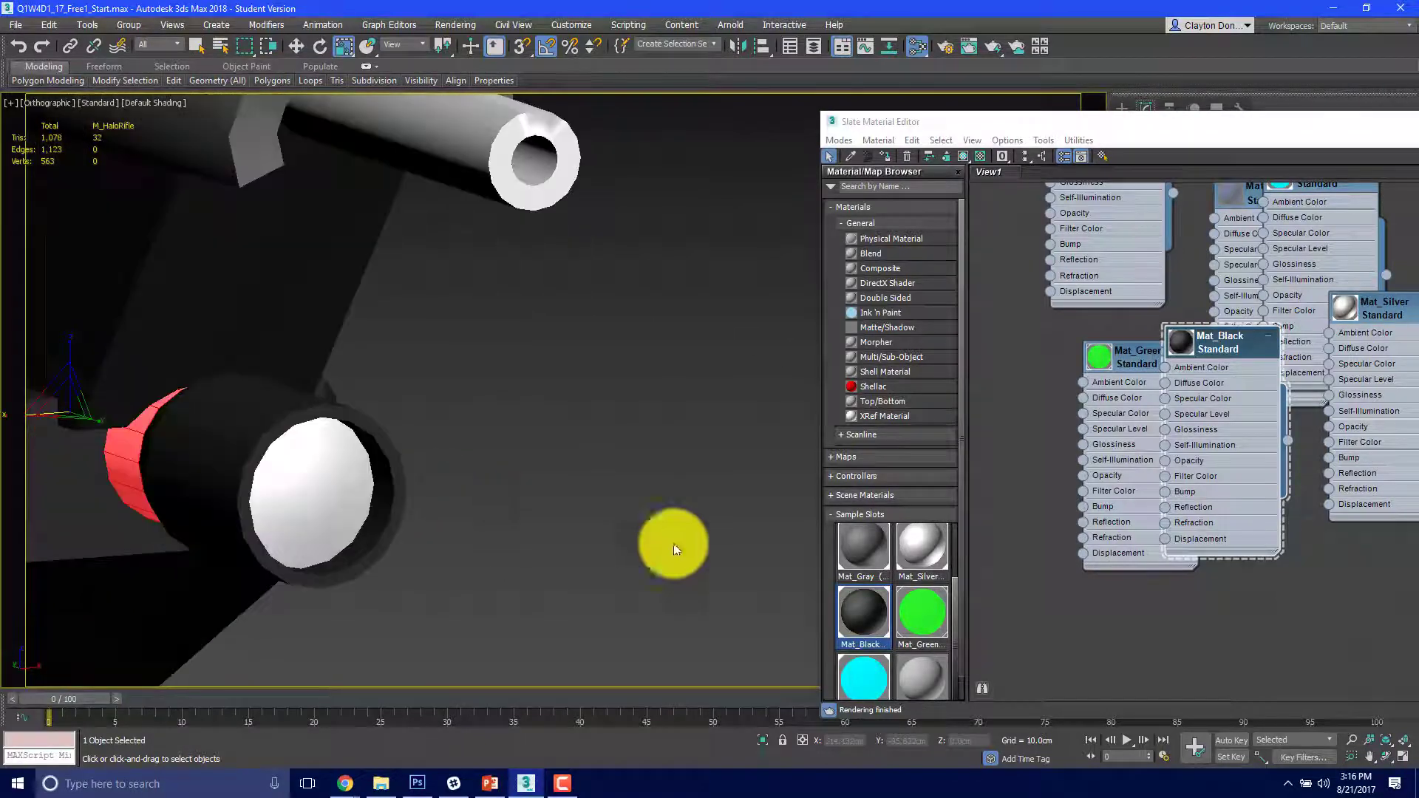
{"action": "left_click", "coordinate": [926, 547]}
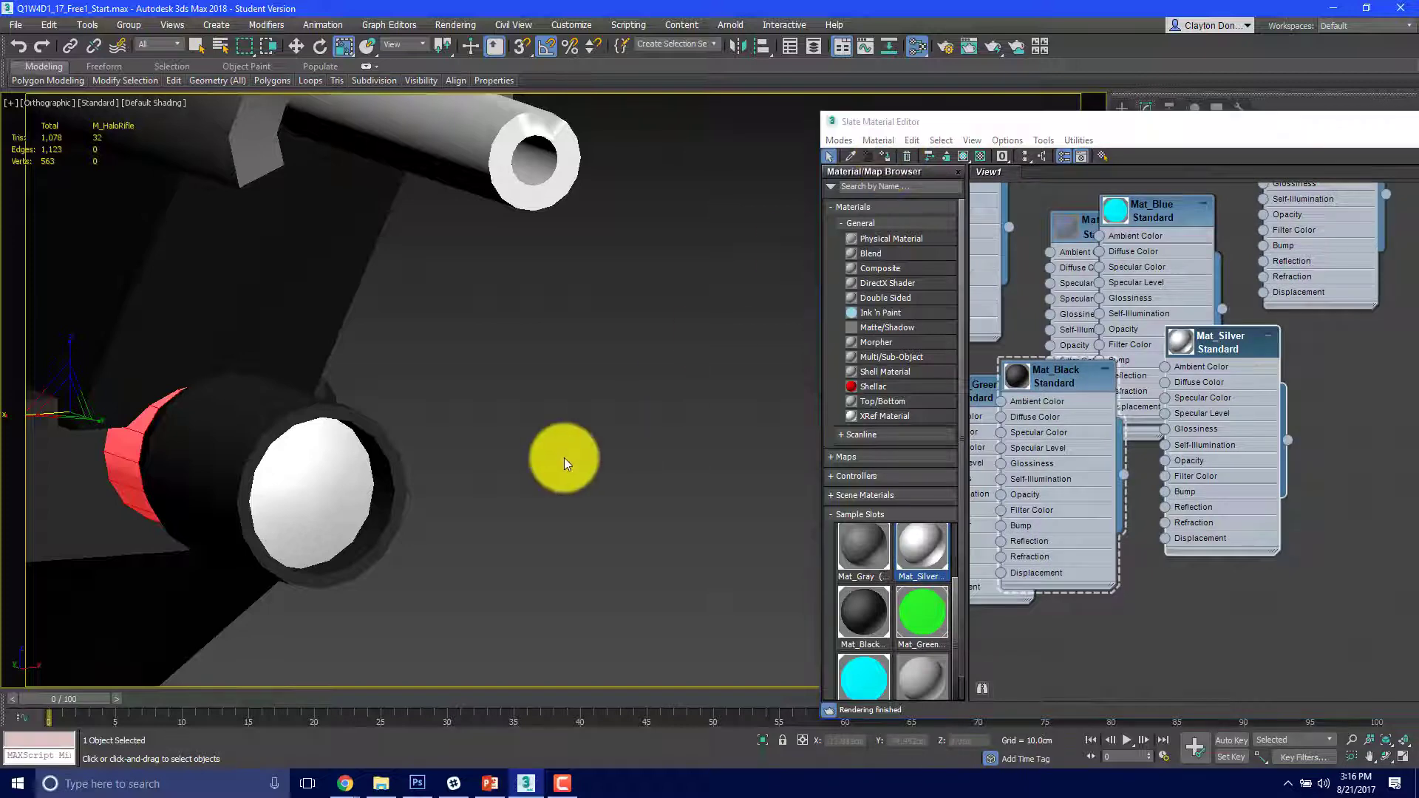
Step: Select the center faces of the disc inside the lower nozzle's opening and grow the selection to cover the whole disc
{"action": "middle_click_drag", "start_coordinate": [565, 458], "coordinate": [604, 448]}
{"action": "left_click", "coordinate": [372, 482]}
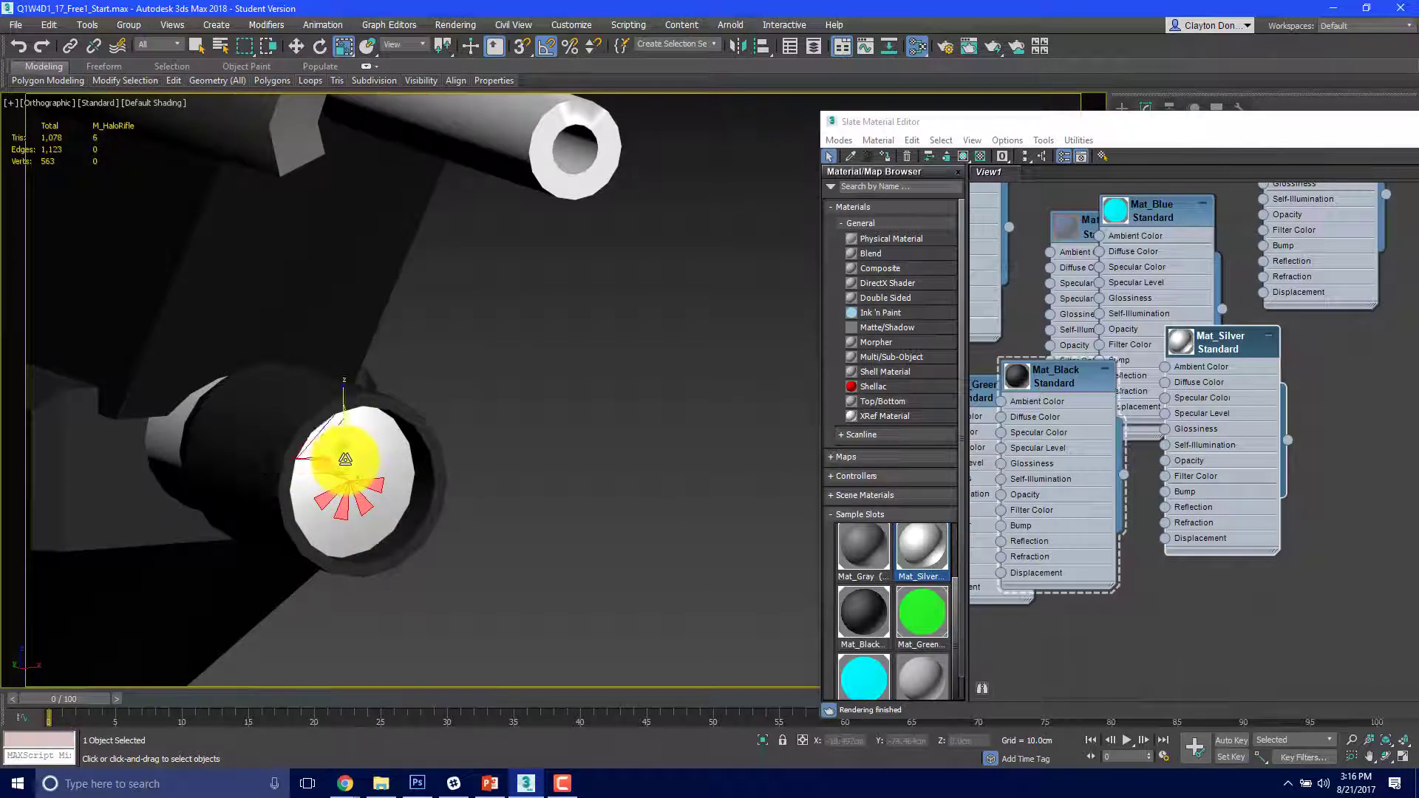
{"action": "left_click", "coordinate": [372, 465], "text": "ctrl"}
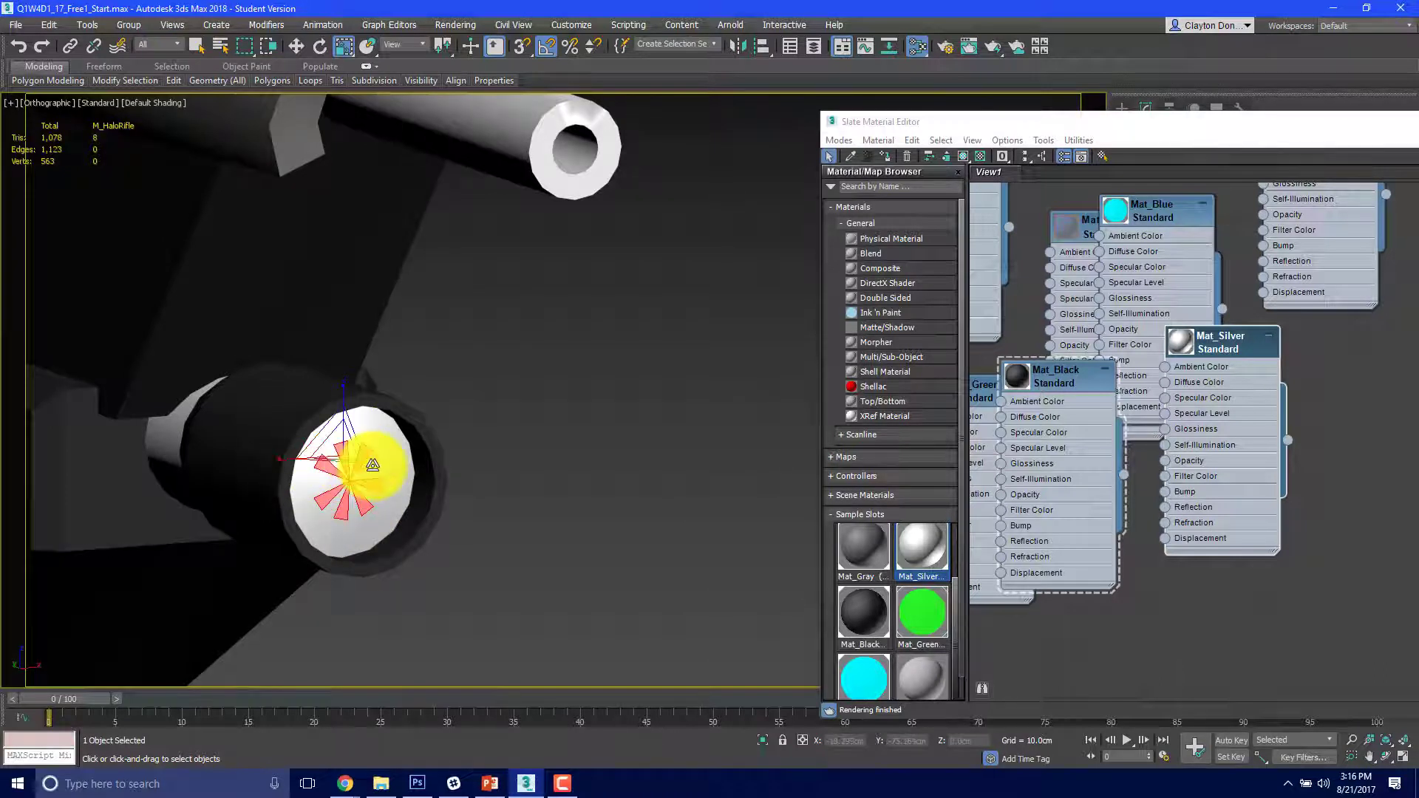
{"action": "left_click_drag", "start_coordinate": [1248, 131], "coordinate": [851, 601]}
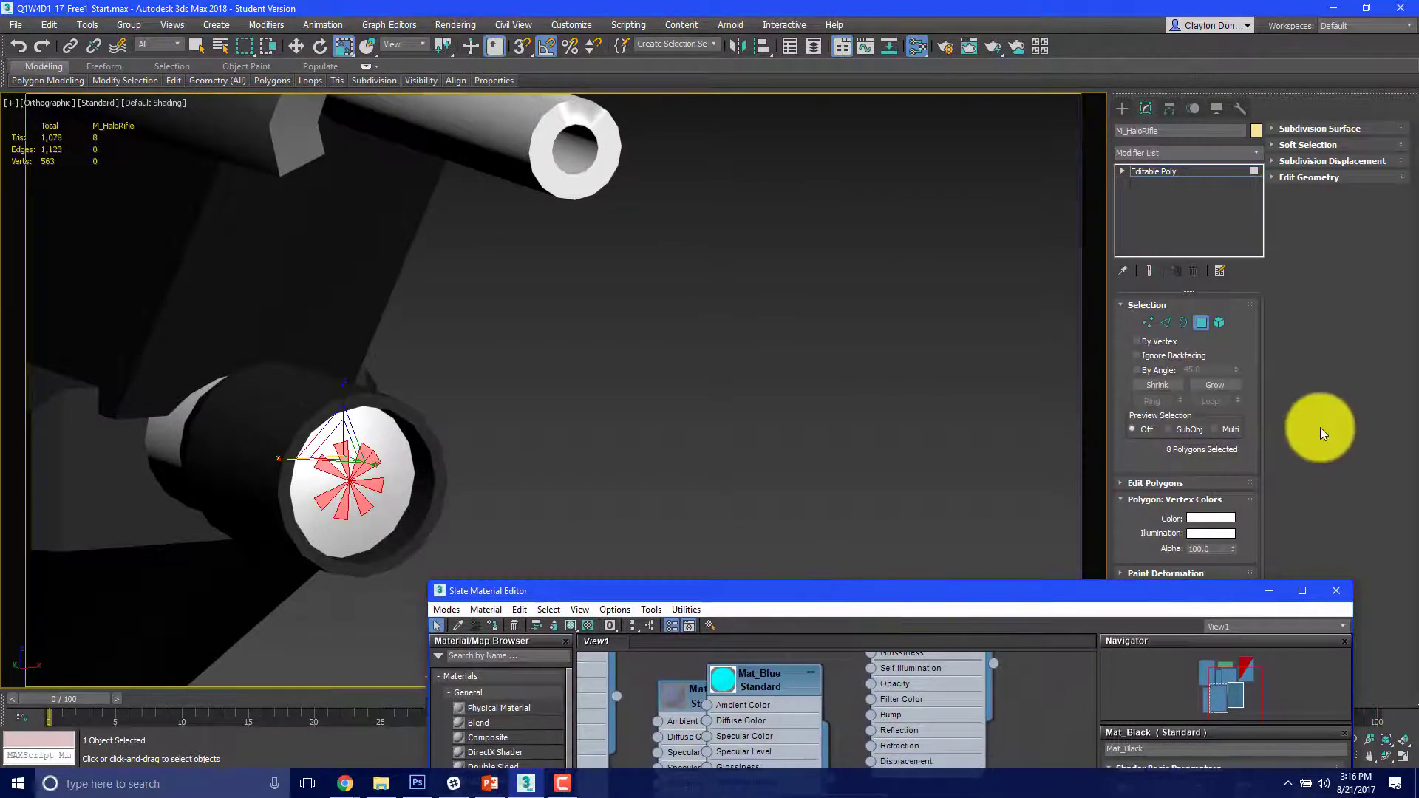
{"action": "left_click", "coordinate": [1227, 384]}
{"action": "middle_click_drag", "start_coordinate": [661, 482], "coordinate": [584, 534], "text": "alt"}
{"action": "left_click_drag", "start_coordinate": [779, 594], "coordinate": [970, 88]}
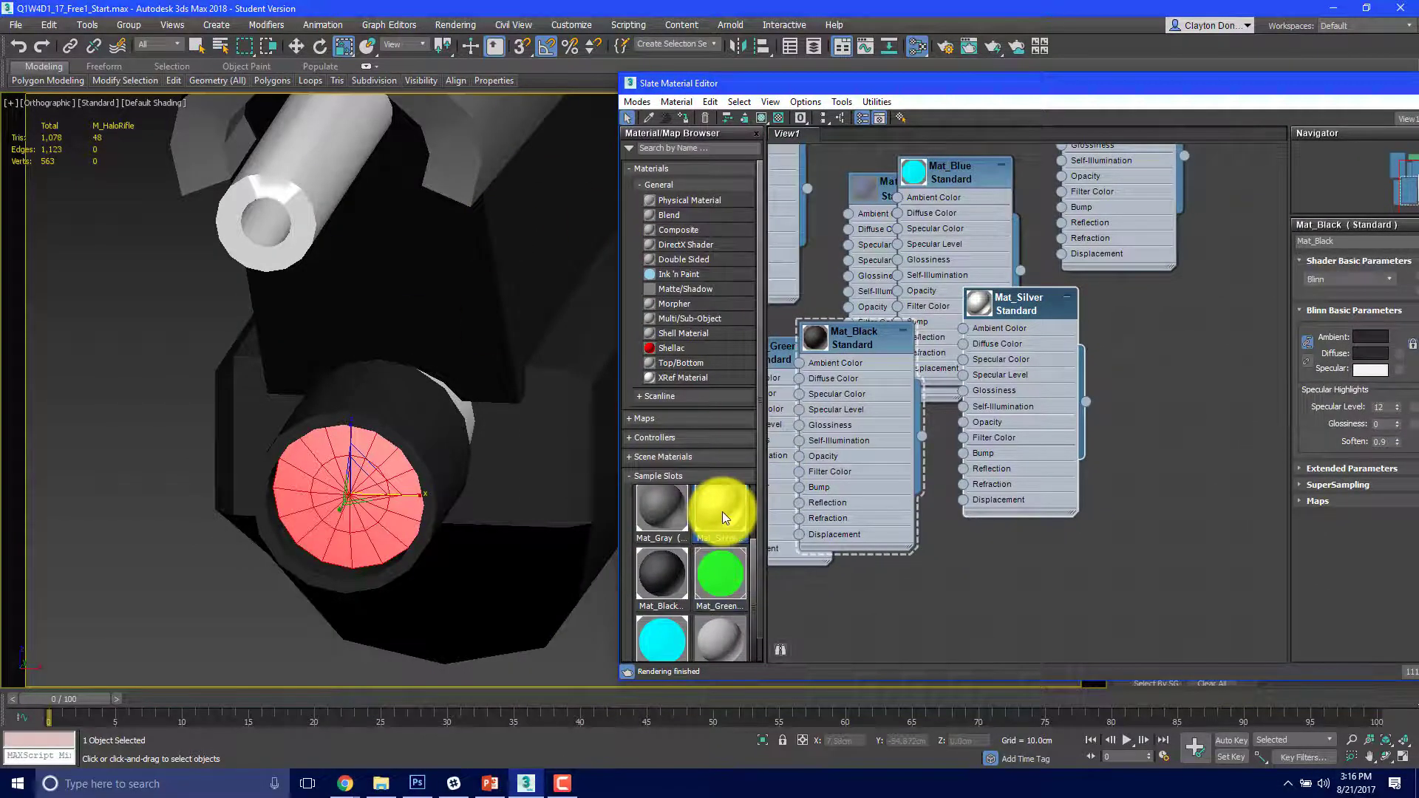
Step: Close the material editor, clear the polygon selection and review the materials on the whole rifle from the front
{"action": "middle_click_drag", "start_coordinate": [395, 299], "coordinate": [266, 315]}
{"action": "scroll", "coordinate": [261, 317], "scroll_direction": "down", "scroll_amount": 5}
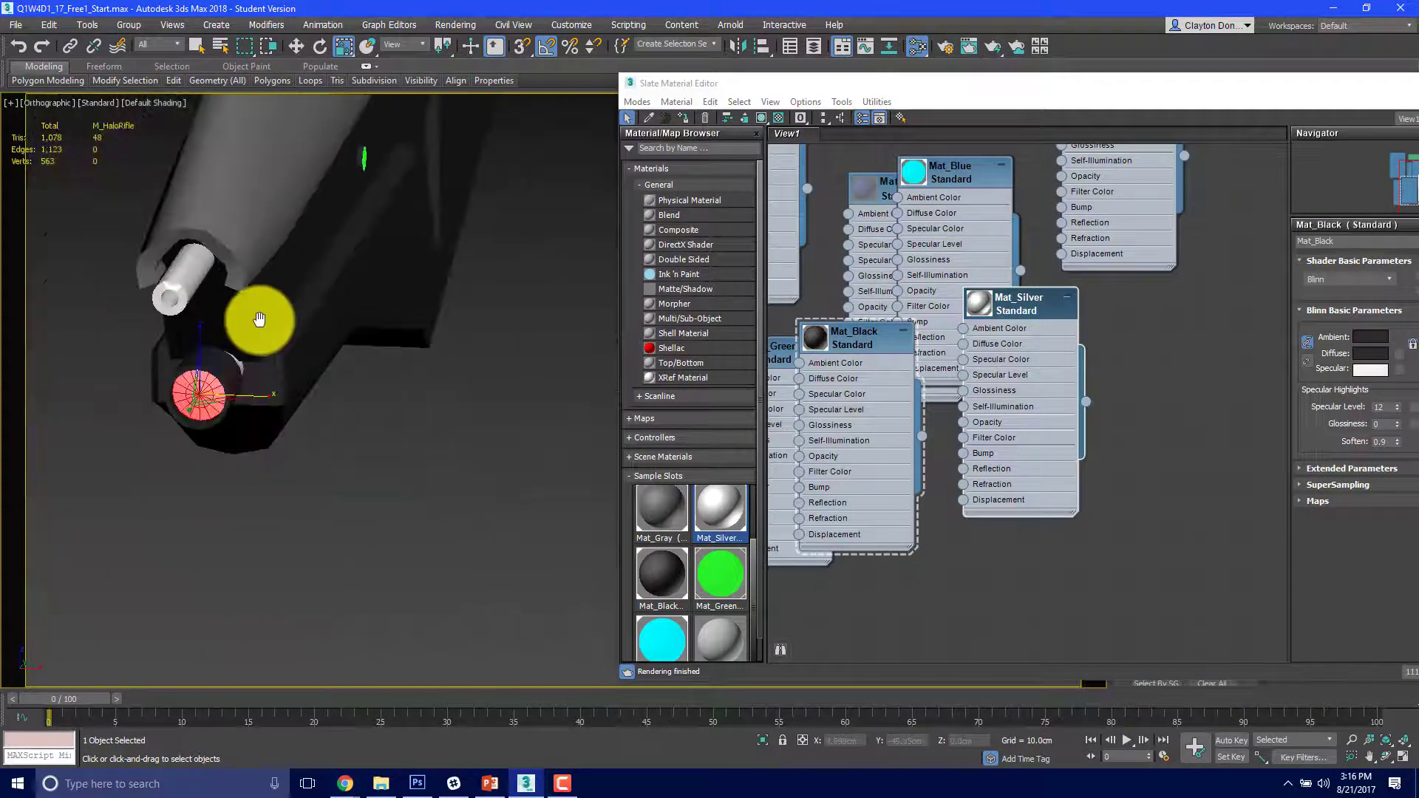
{"action": "left_click_drag", "start_coordinate": [1263, 92], "coordinate": [1125, 189]}
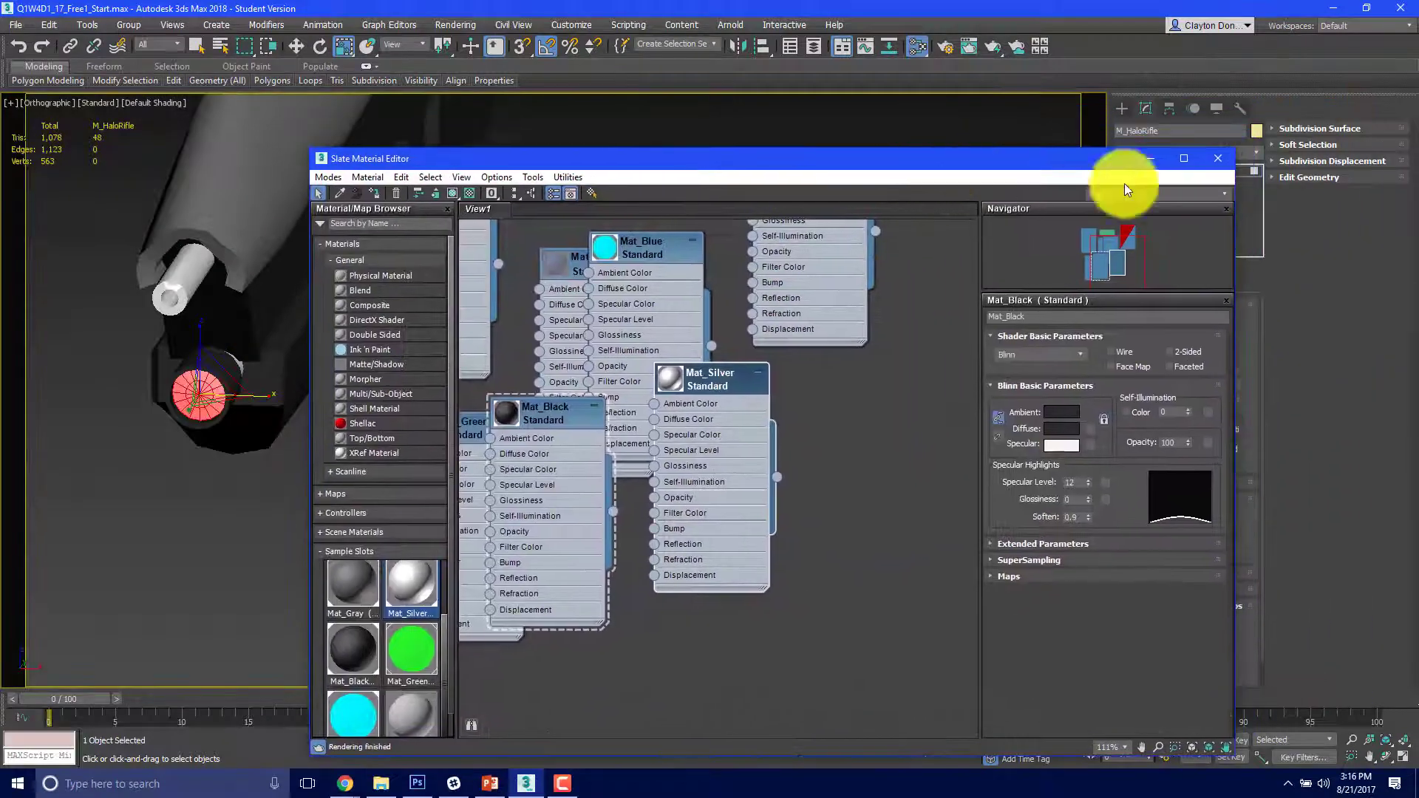
{"action": "left_click", "coordinate": [1231, 158]}
{"action": "scroll", "coordinate": [447, 294], "scroll_direction": "up", "scroll_amount": 5}
{"action": "middle_click_drag", "start_coordinate": [450, 290], "coordinate": [606, 334], "text": "alt"}
{"action": "left_click", "coordinate": [571, 468]}
{"action": "scroll", "coordinate": [575, 354], "scroll_direction": "up", "scroll_amount": 3}
{"action": "scroll", "coordinate": [575, 354], "scroll_direction": "up", "scroll_amount": 2}
{"action": "middle_click_drag", "start_coordinate": [711, 326], "coordinate": [760, 400]}
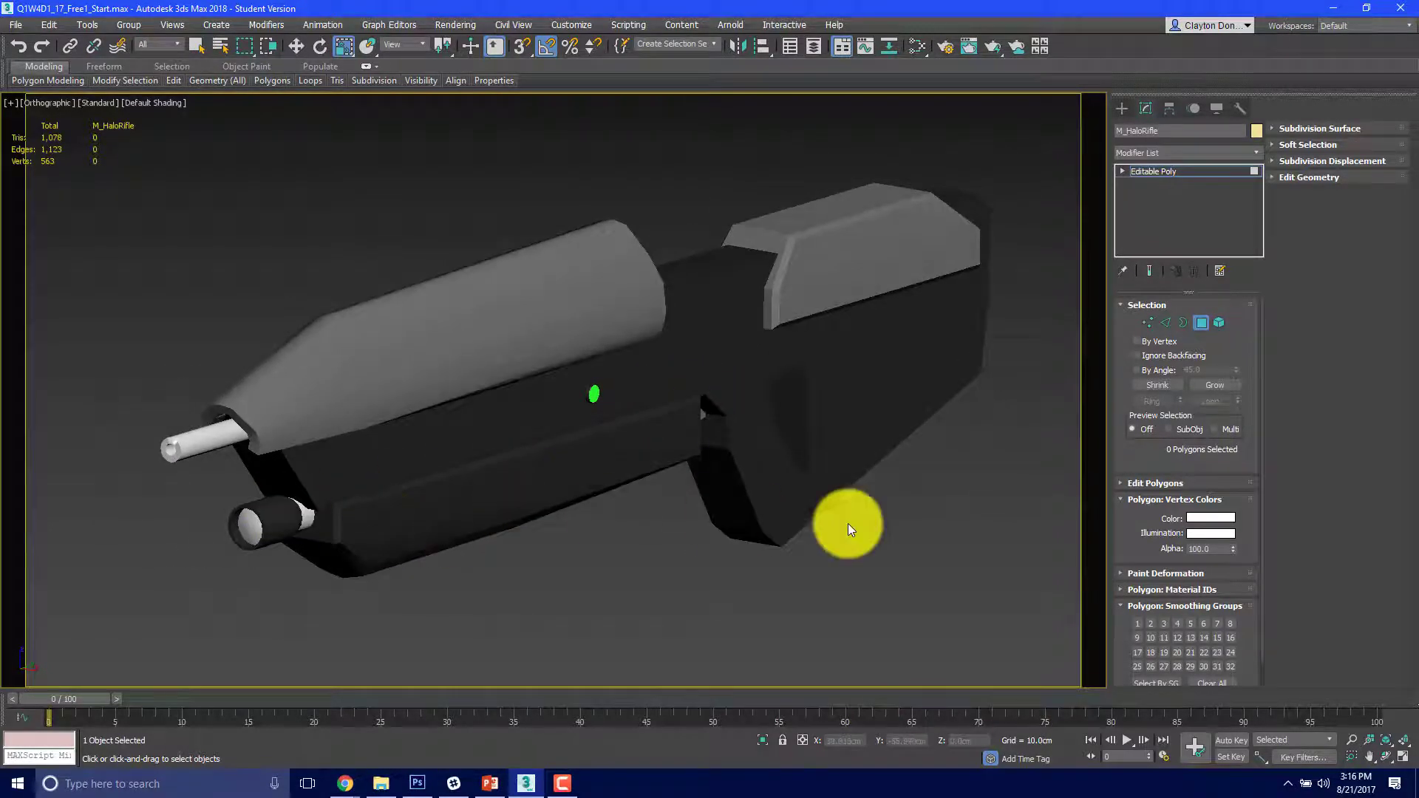
{"action": "middle_click_drag", "start_coordinate": [776, 348], "coordinate": [744, 339], "text": "alt"}
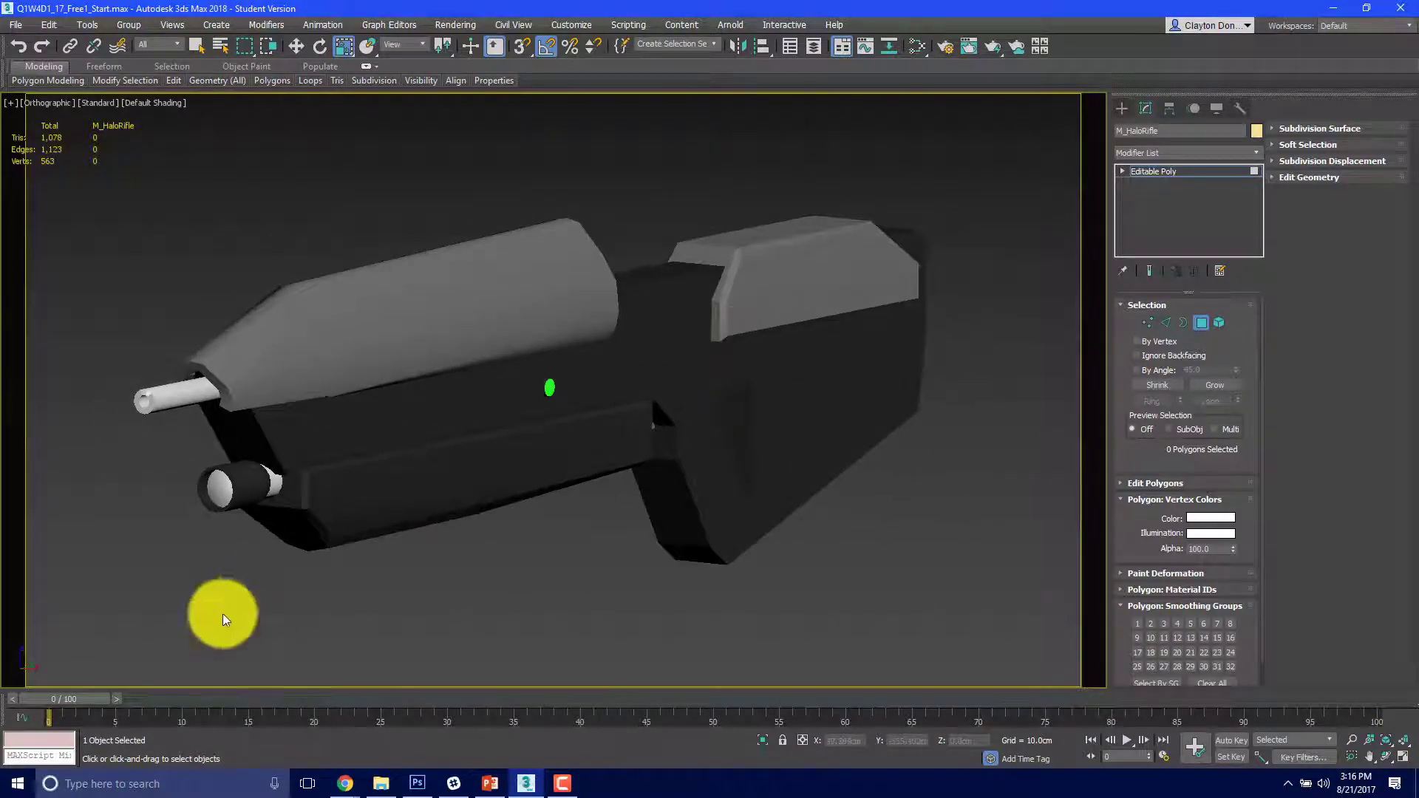
Step: Switch to a Perspective view and frame the rifle large at a three-quarter front angle
{"action": "left_click", "coordinate": [1353, 740]}
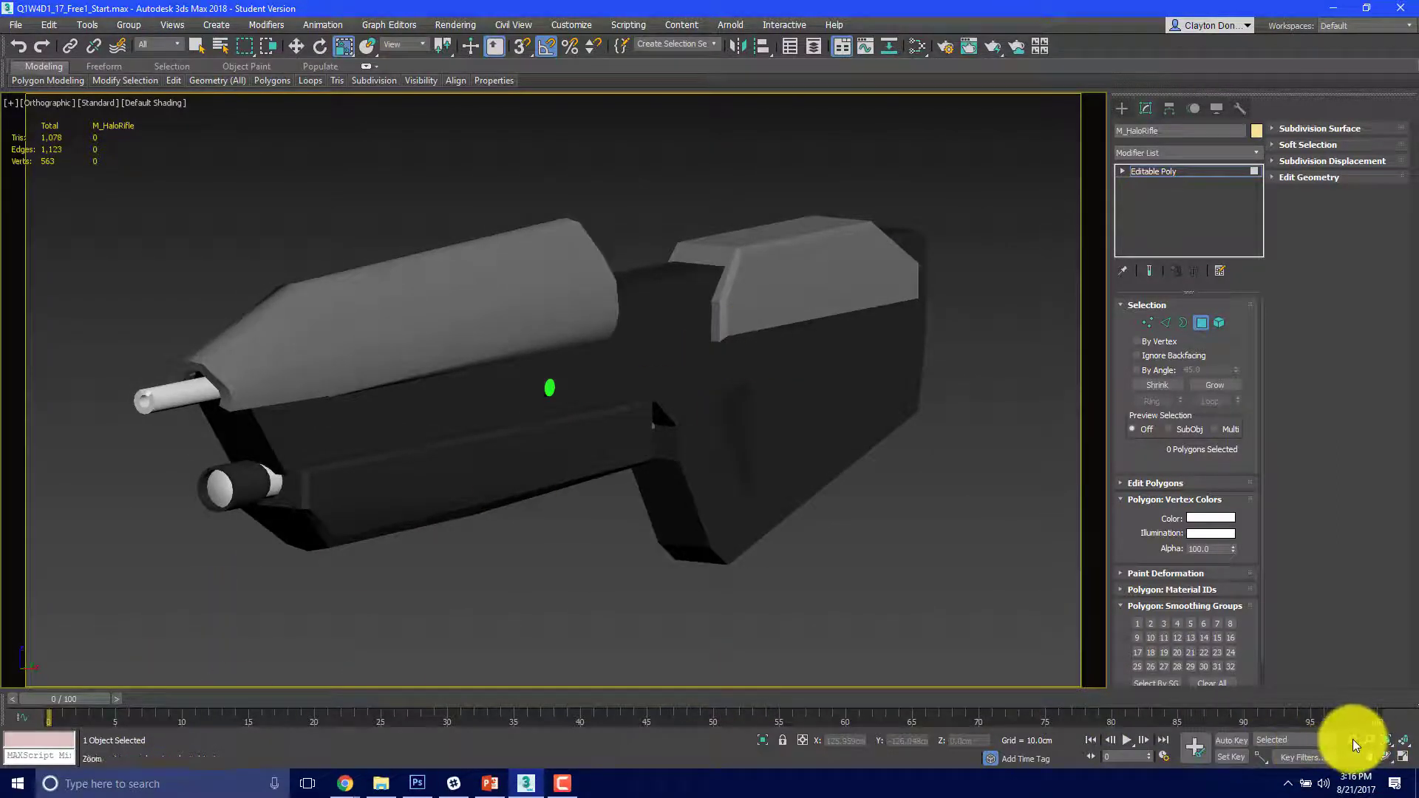
{"action": "left_click_drag", "start_coordinate": [835, 457], "coordinate": [833, 446]}
{"action": "middle_click_drag", "start_coordinate": [802, 439], "coordinate": [838, 434]}
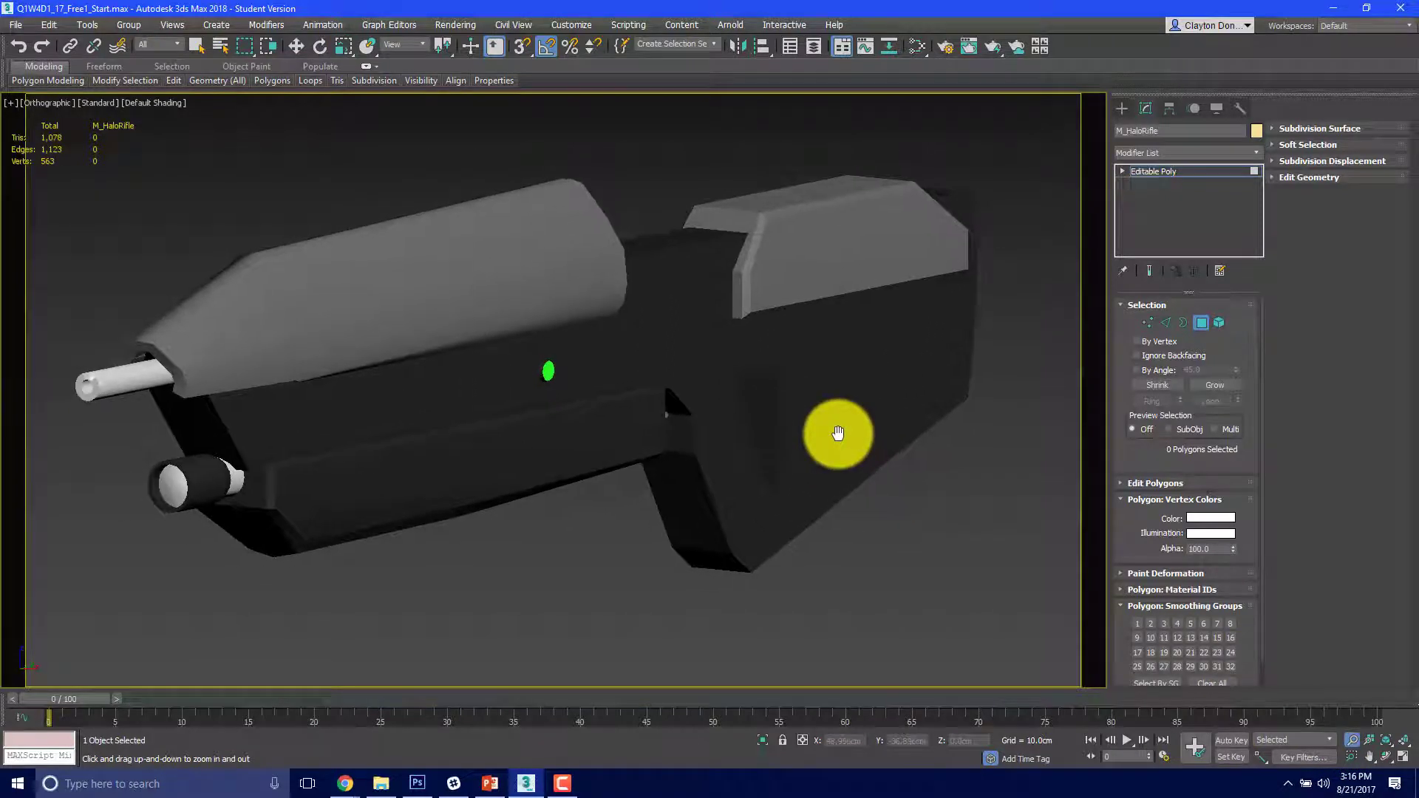
{"action": "key", "text": "p"}
{"action": "middle_click_drag", "start_coordinate": [714, 434], "coordinate": [878, 420]}
{"action": "left_click_drag", "start_coordinate": [878, 420], "coordinate": [923, 418]}
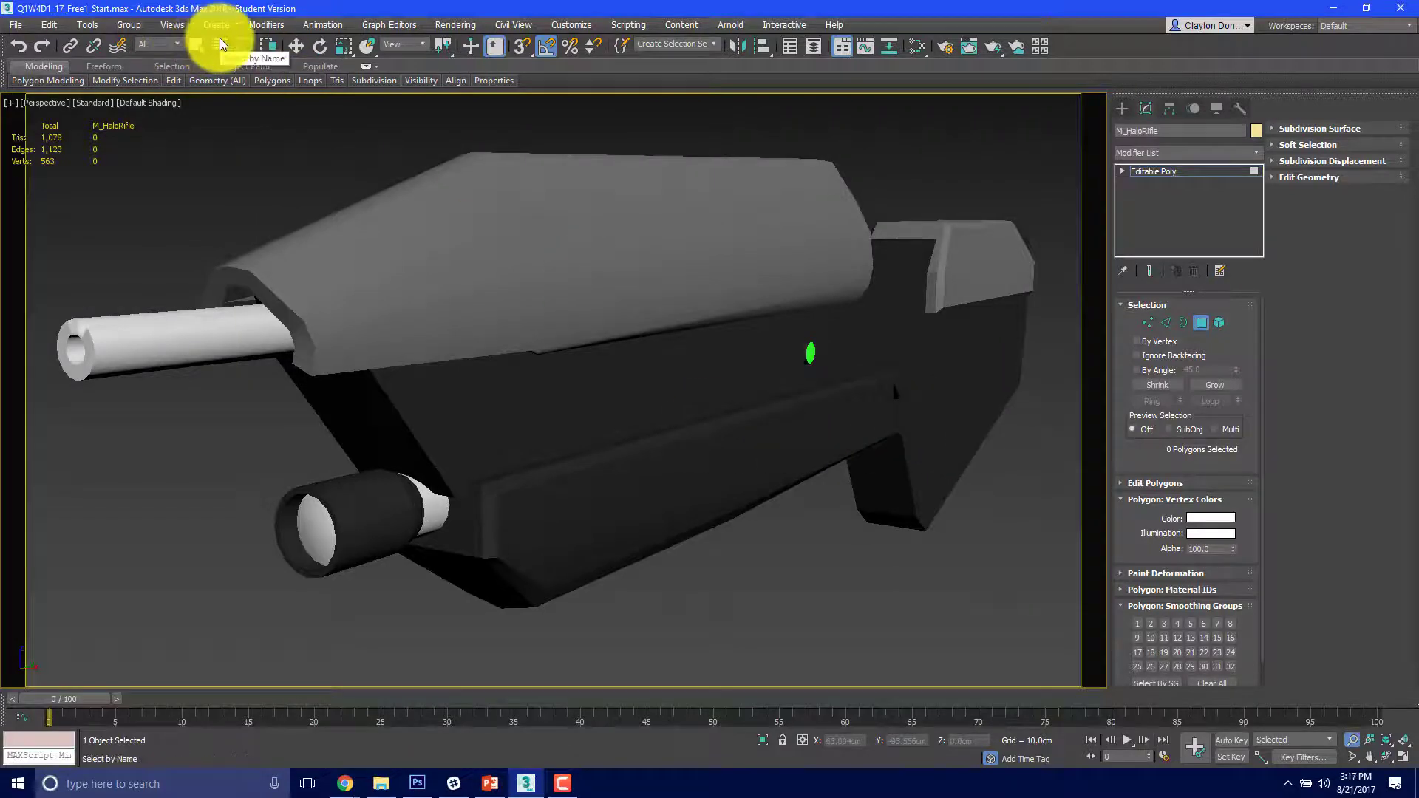
Step: Render the Perspective view with the Scanline Renderer and choose the Q1W4D1_17_Free1_Paint folder for saving the image
{"action": "key", "text": "F10"}
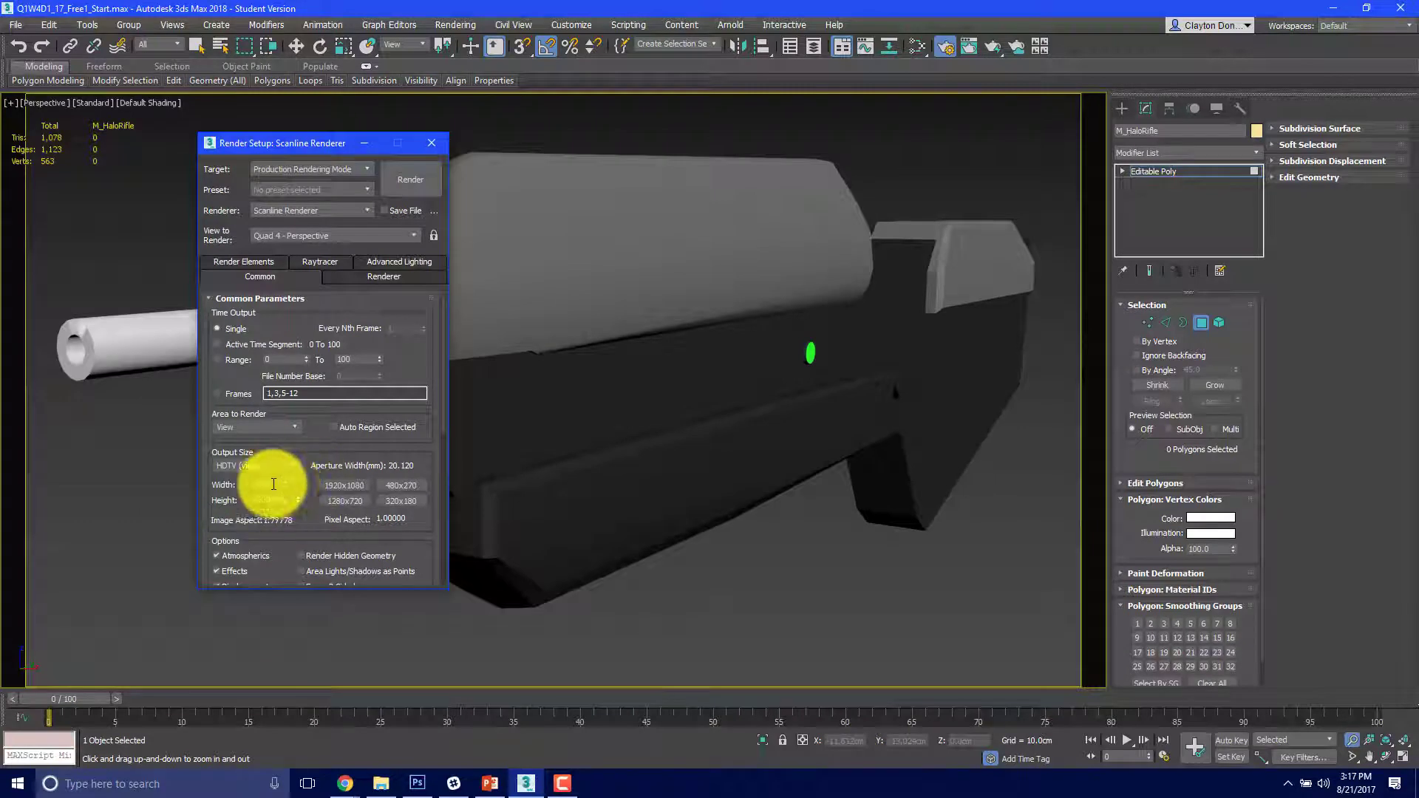
{"action": "left_click", "coordinate": [390, 184]}
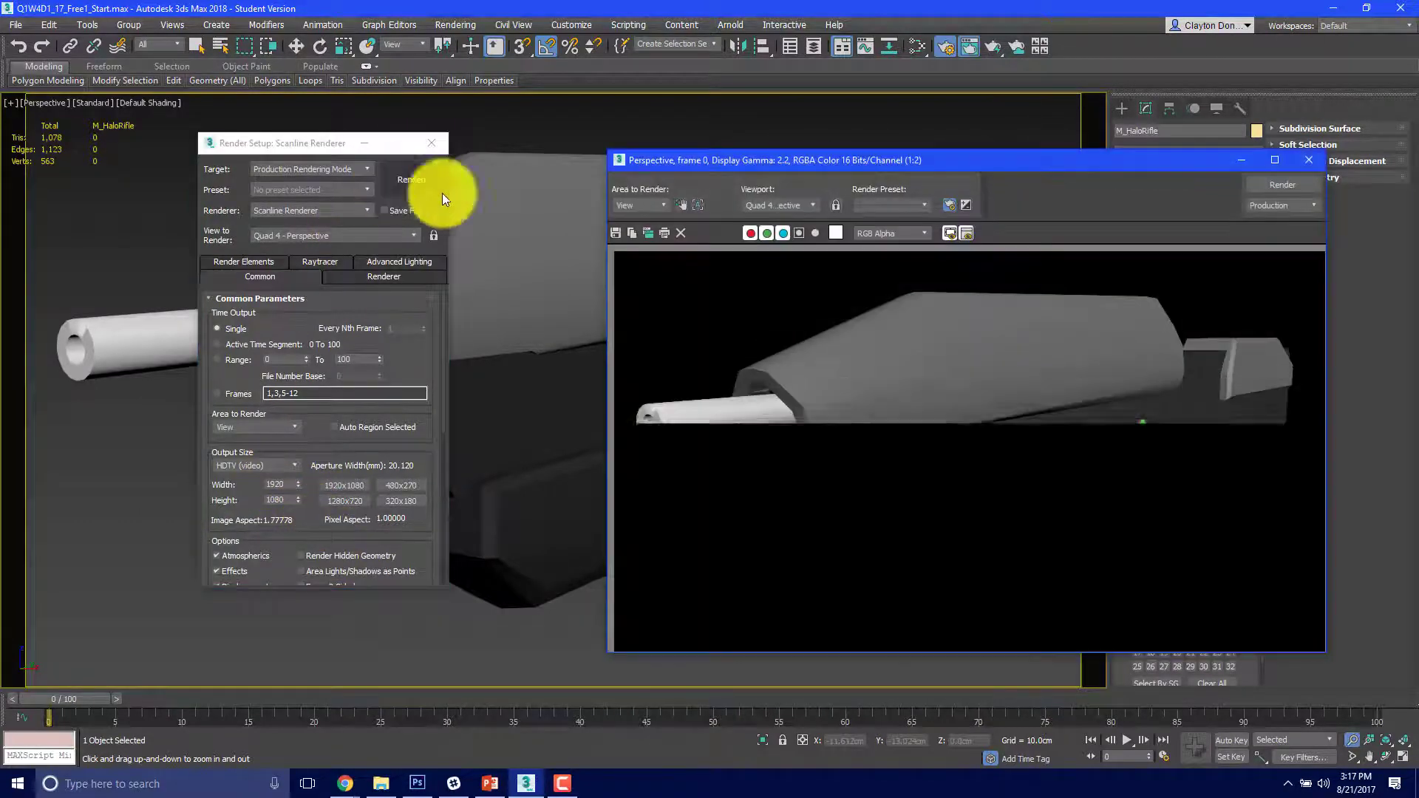
{"action": "left_click", "coordinate": [615, 235]}
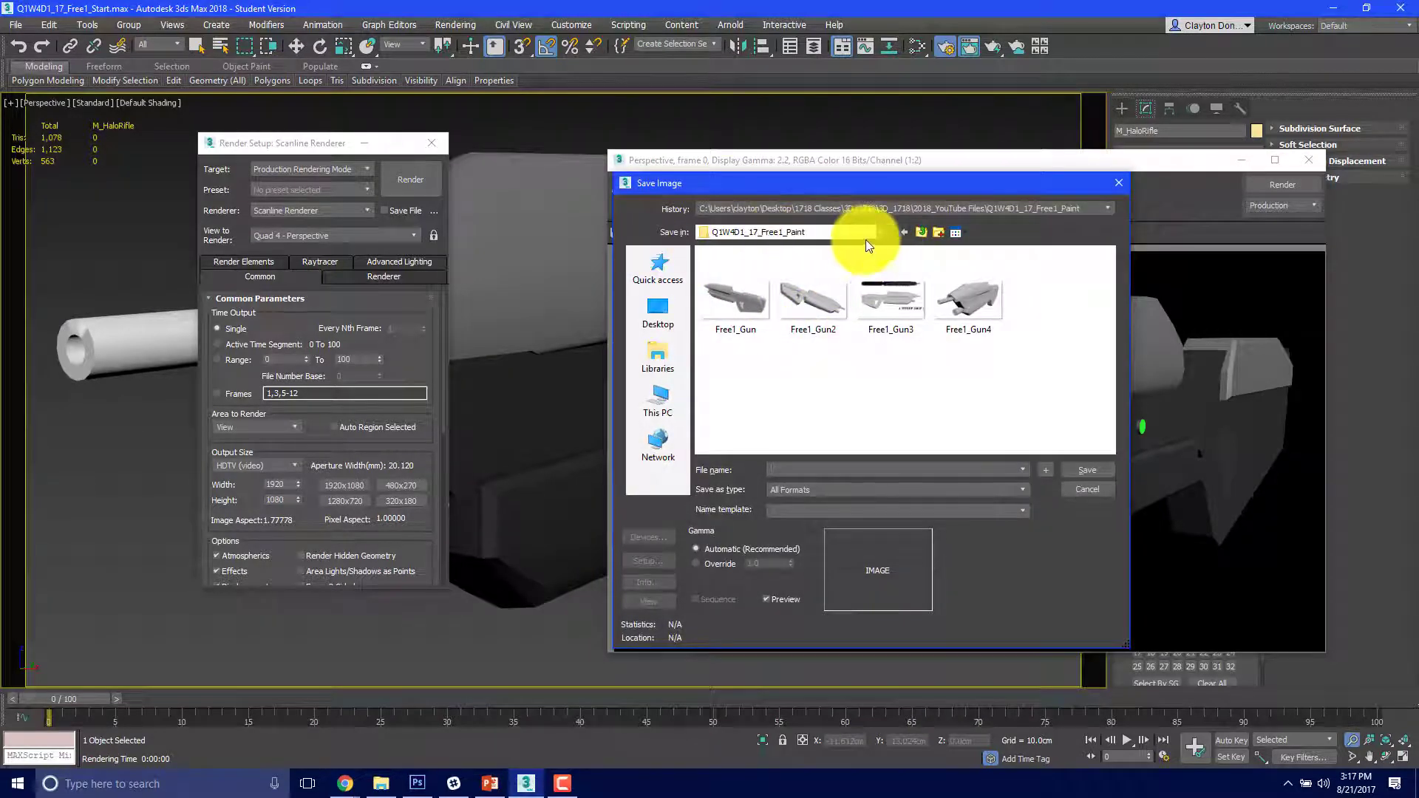
{"action": "left_click", "coordinate": [924, 231]}
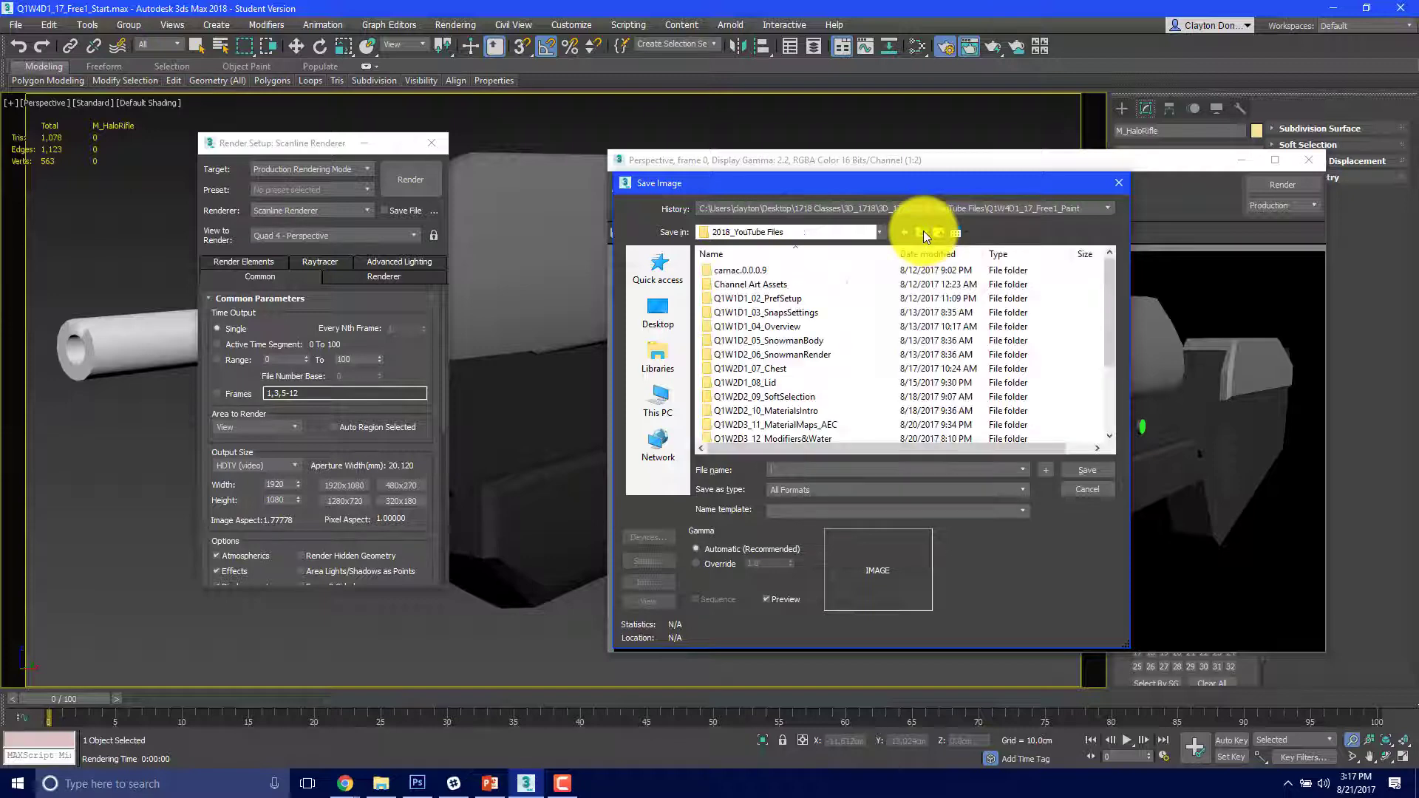
{"action": "scroll", "coordinate": [820, 399], "scroll_direction": "down", "scroll_amount": 3}
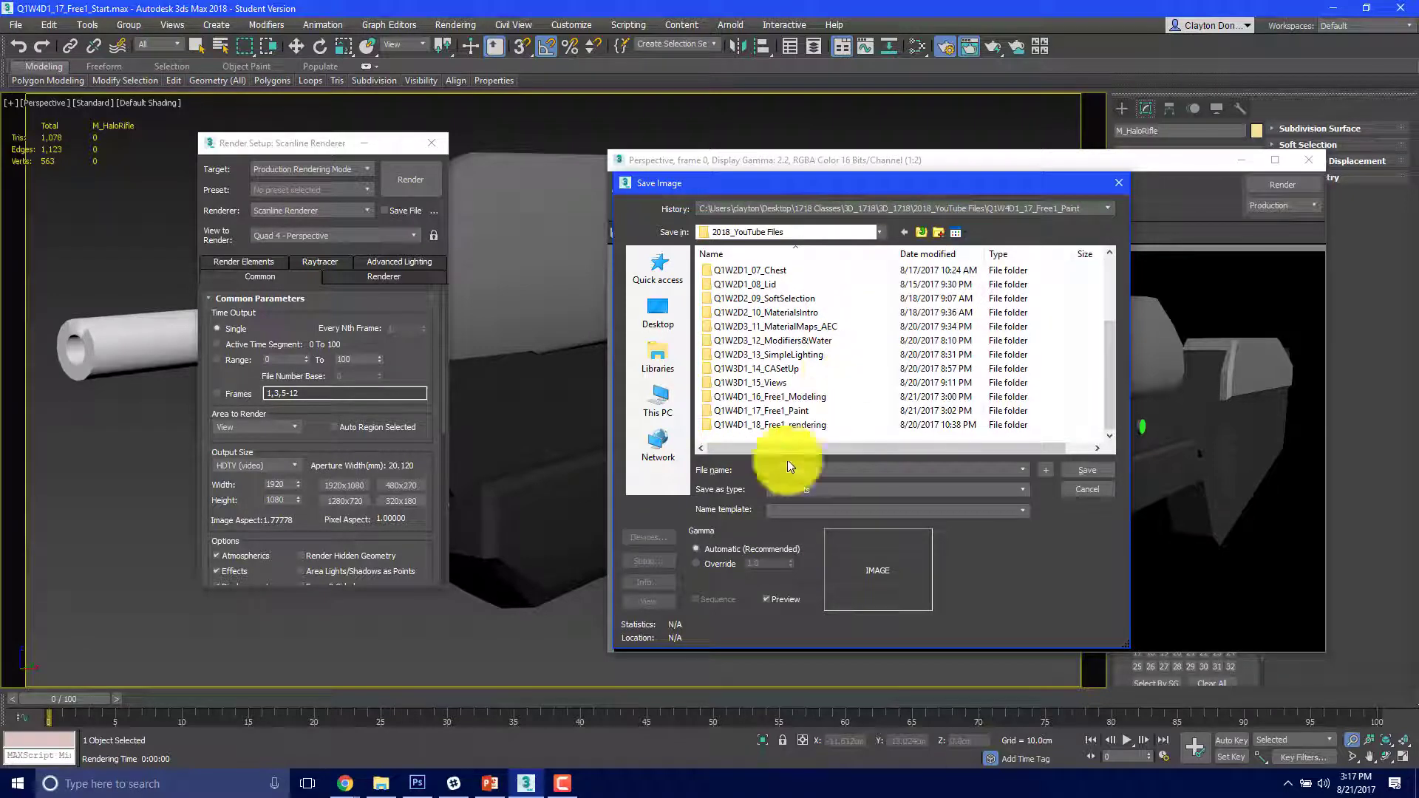
{"action": "double_click", "coordinate": [782, 412]}
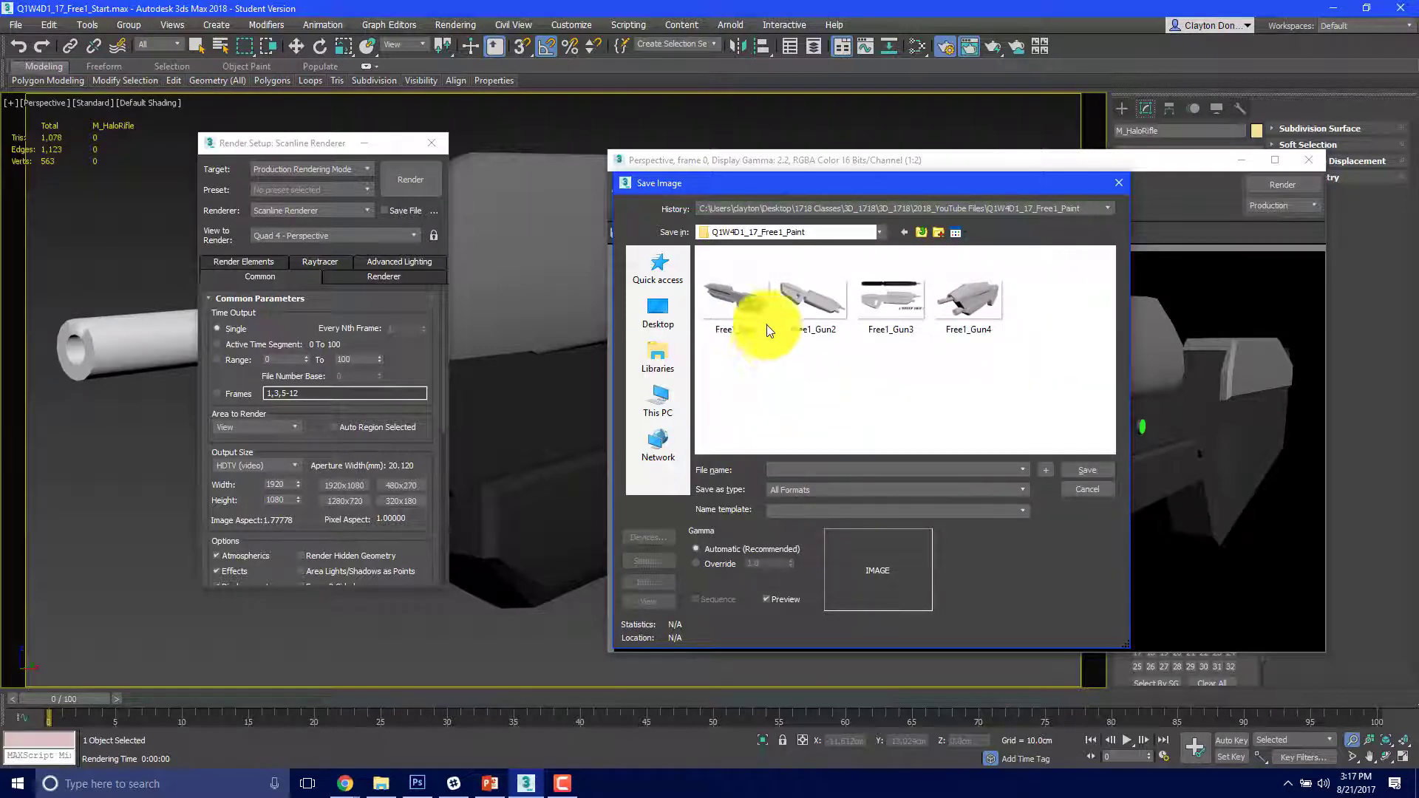
Step: Save the rendered image as Free1_GunPaint in PNG format
{"action": "left_click", "coordinate": [726, 286]}
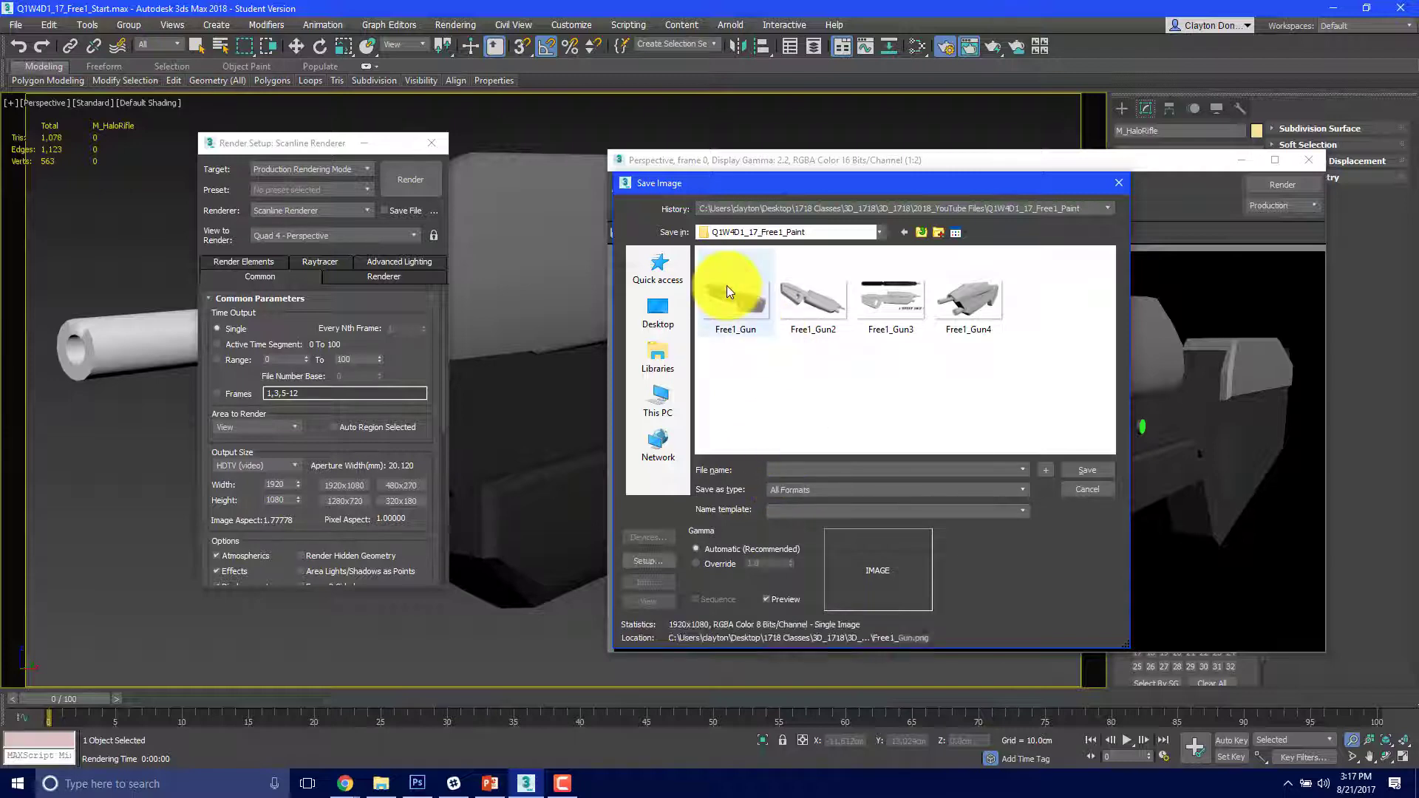
{"action": "left_click", "coordinate": [819, 472]}
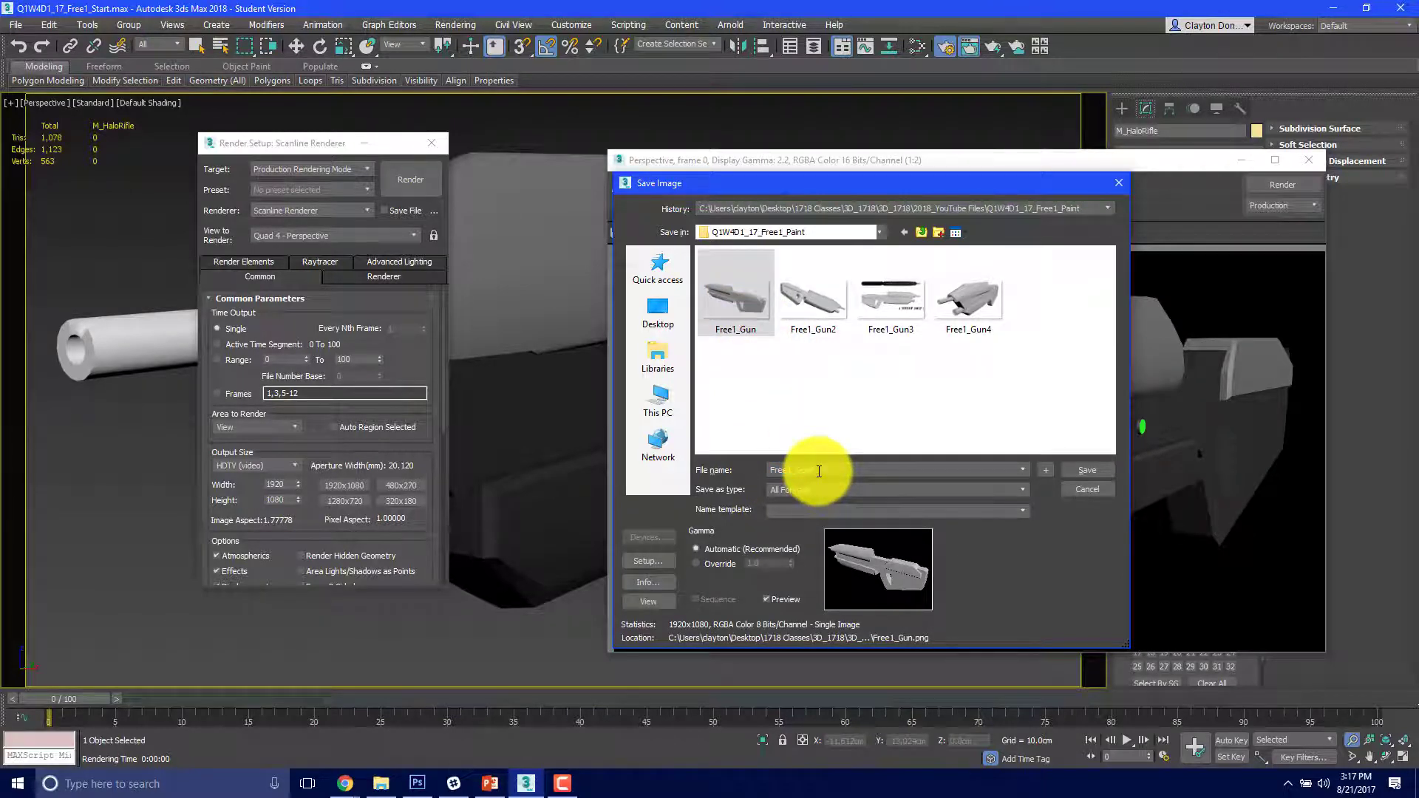
{"action": "type", "text": "Paint"}
{"action": "left_click", "coordinate": [1088, 470]}
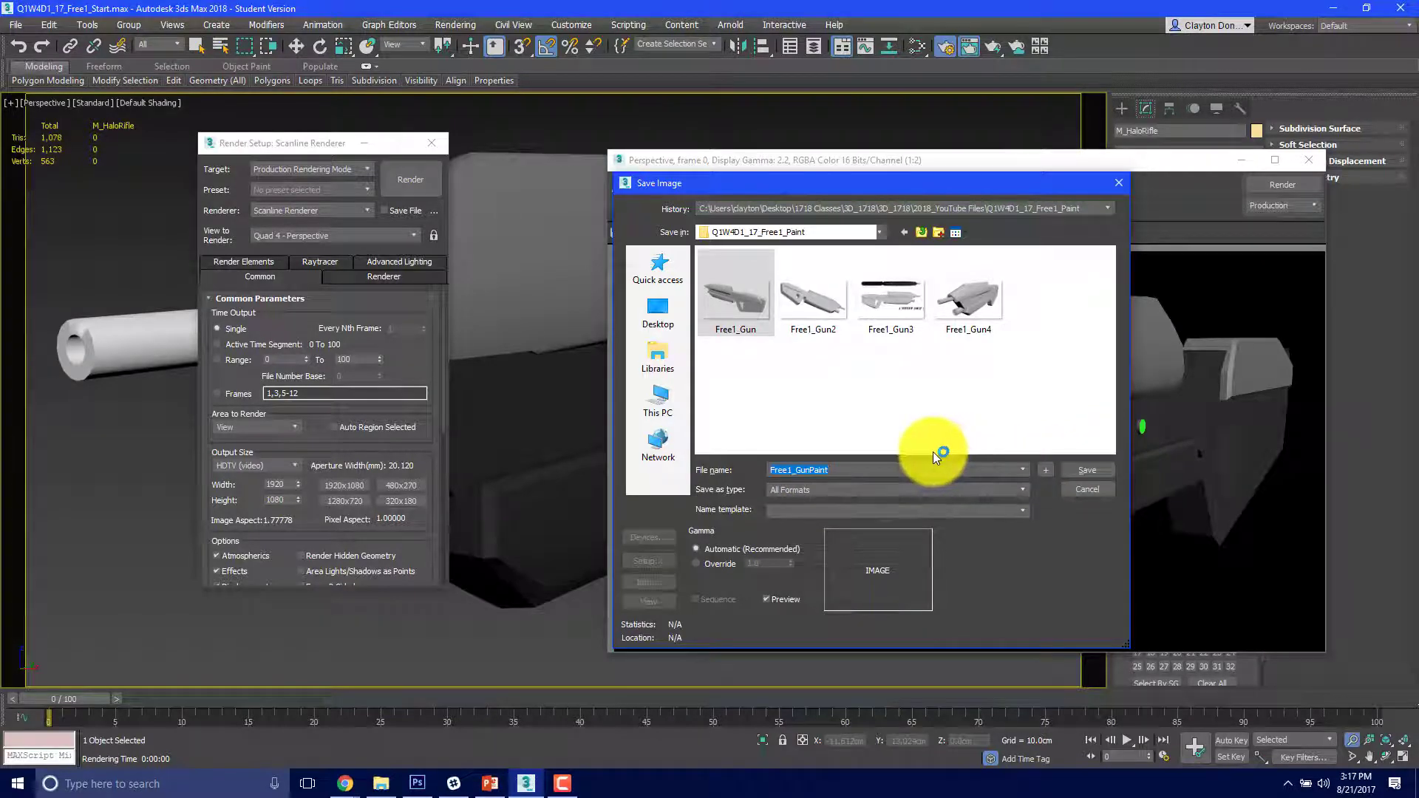
{"action": "left_click", "coordinate": [884, 489]}
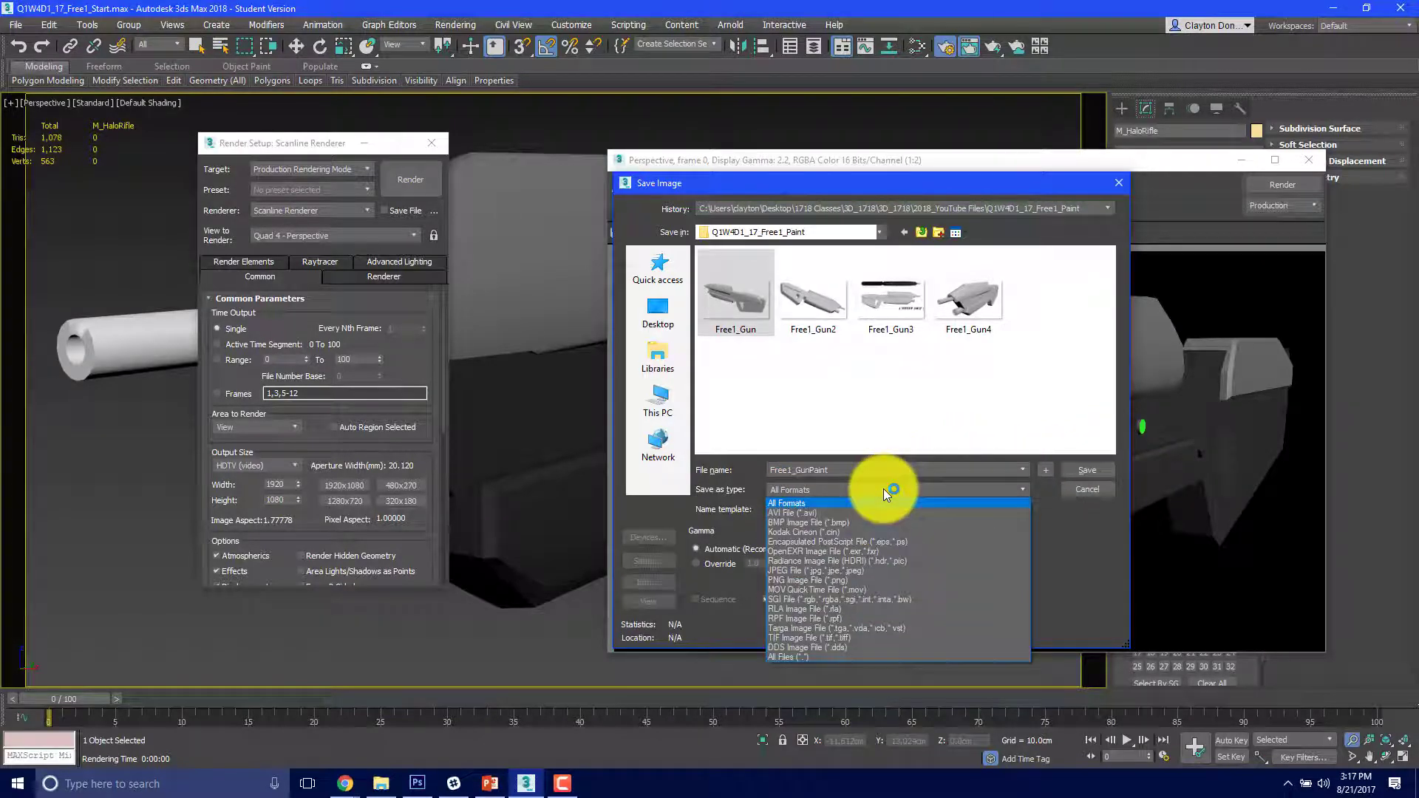
{"action": "left_click", "coordinate": [859, 577]}
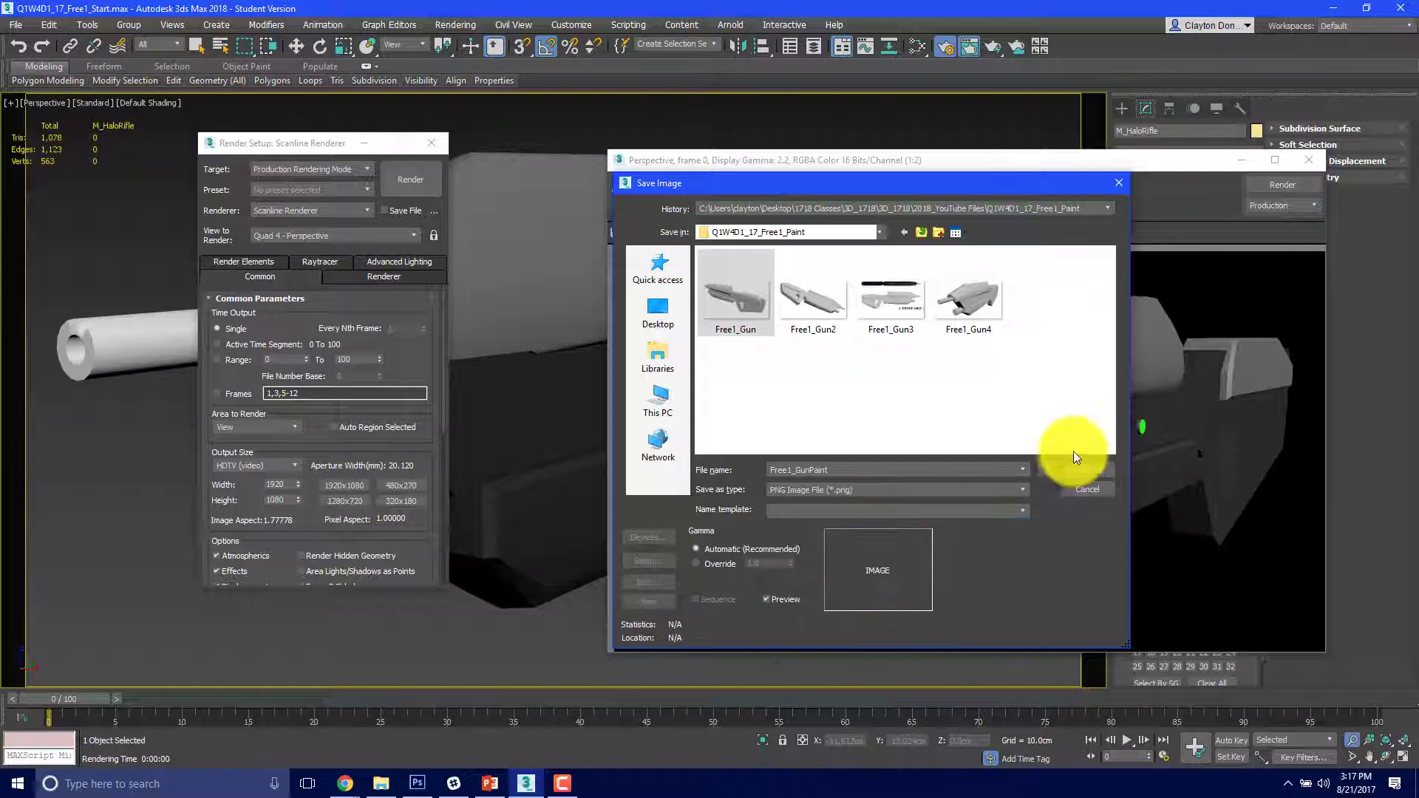
{"action": "left_click", "coordinate": [1090, 470]}
{"action": "left_click", "coordinate": [710, 343]}
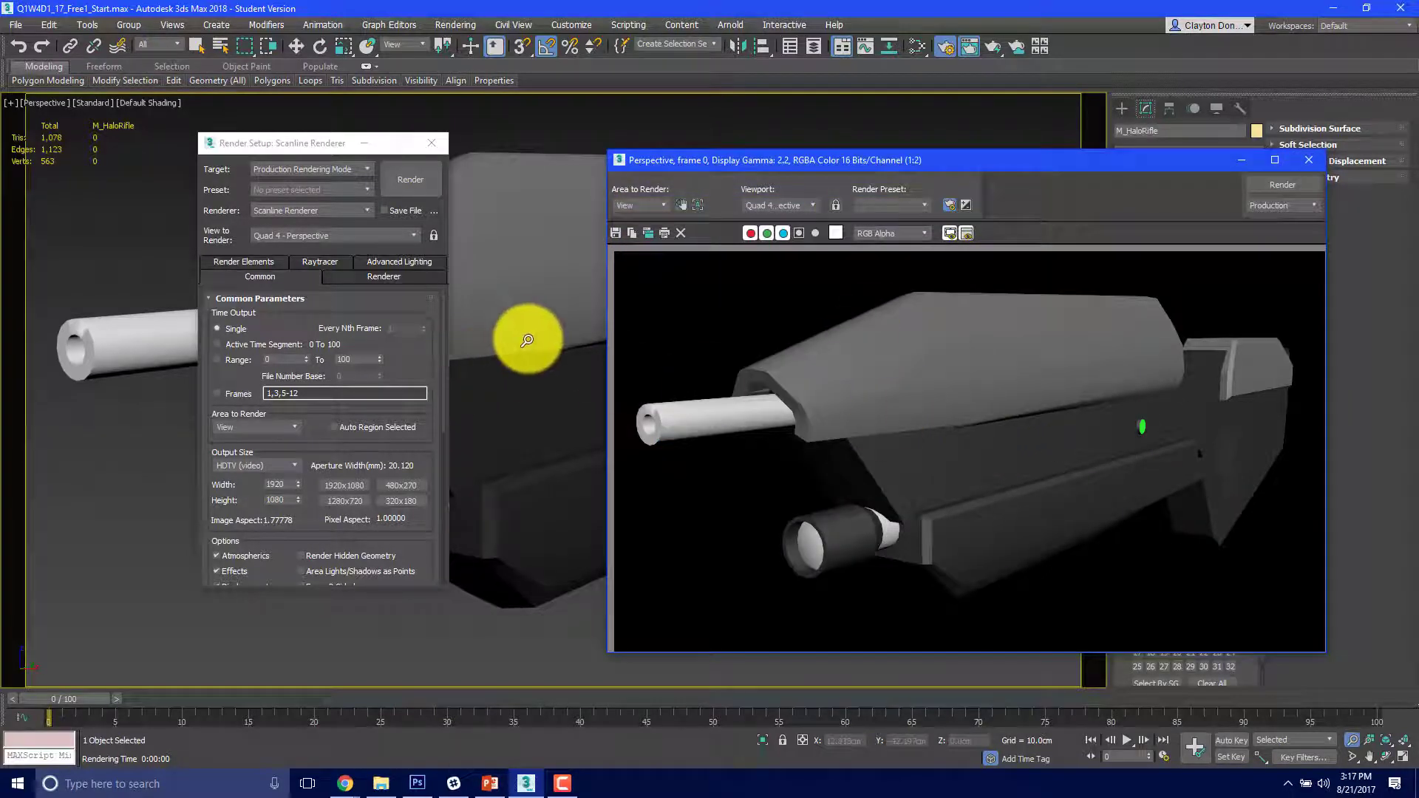
Step: Render the rifle in Perspective from a rear three-quarter angle that shows the stock, the blue panel and the green dot
{"action": "scroll", "coordinate": [466, 338], "scroll_direction": "down", "scroll_amount": 3}
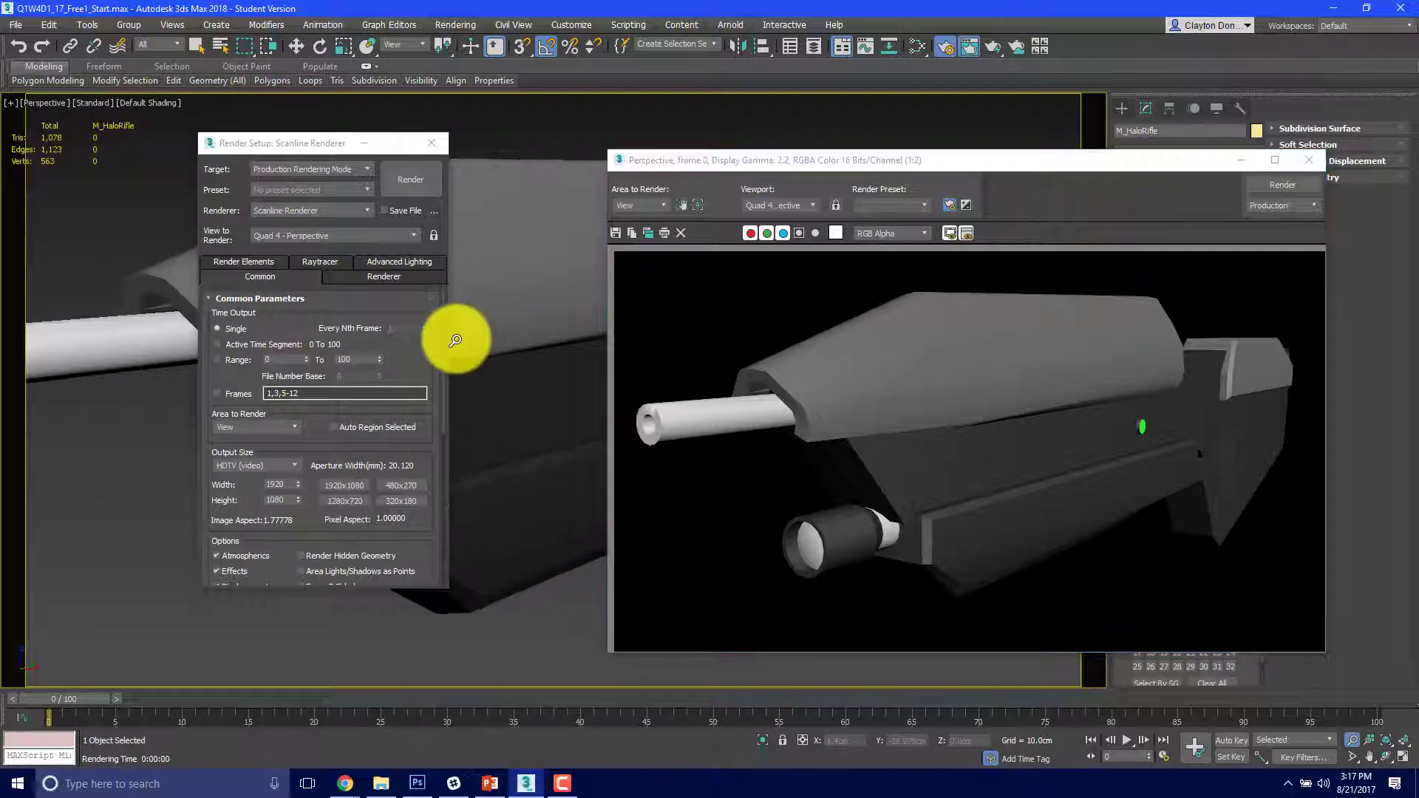
{"action": "middle_click_drag", "start_coordinate": [317, 347], "coordinate": [222, 379], "text": "alt"}
{"action": "scroll", "coordinate": [502, 337], "scroll_direction": "up", "scroll_amount": 5}
{"action": "middle_click_drag", "start_coordinate": [502, 336], "coordinate": [406, 326]}
{"action": "scroll", "coordinate": [545, 318], "scroll_direction": "down", "scroll_amount": 2}
{"action": "middle_click_drag", "start_coordinate": [557, 320], "coordinate": [480, 303], "text": "alt"}
{"action": "scroll", "coordinate": [477, 294], "scroll_direction": "down", "scroll_amount": 1}
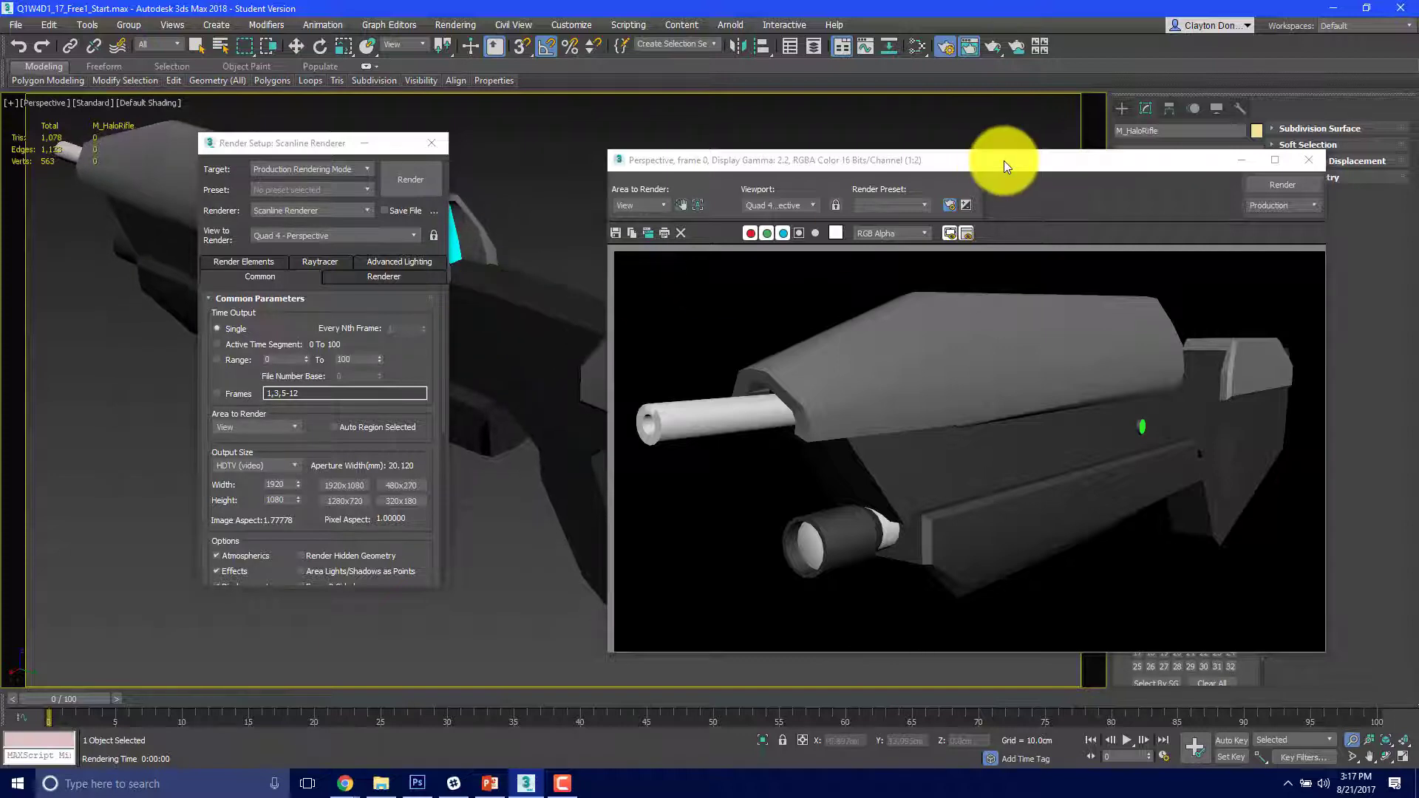
{"action": "left_click_drag", "start_coordinate": [1004, 160], "coordinate": [776, 677]}
{"action": "scroll", "coordinate": [628, 392], "scroll_direction": "up", "scroll_amount": 4}
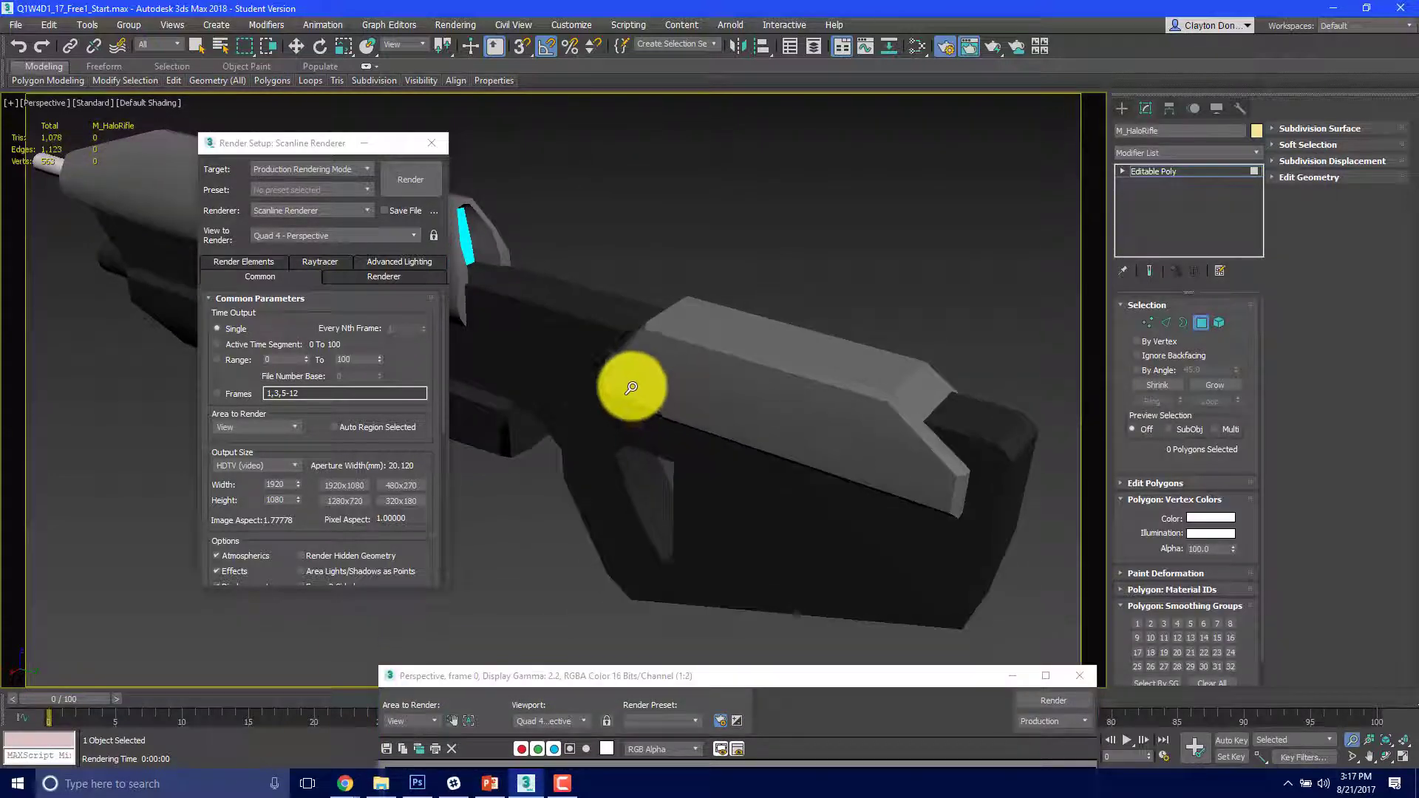
{"action": "scroll", "coordinate": [630, 387], "scroll_direction": "up", "scroll_amount": 1}
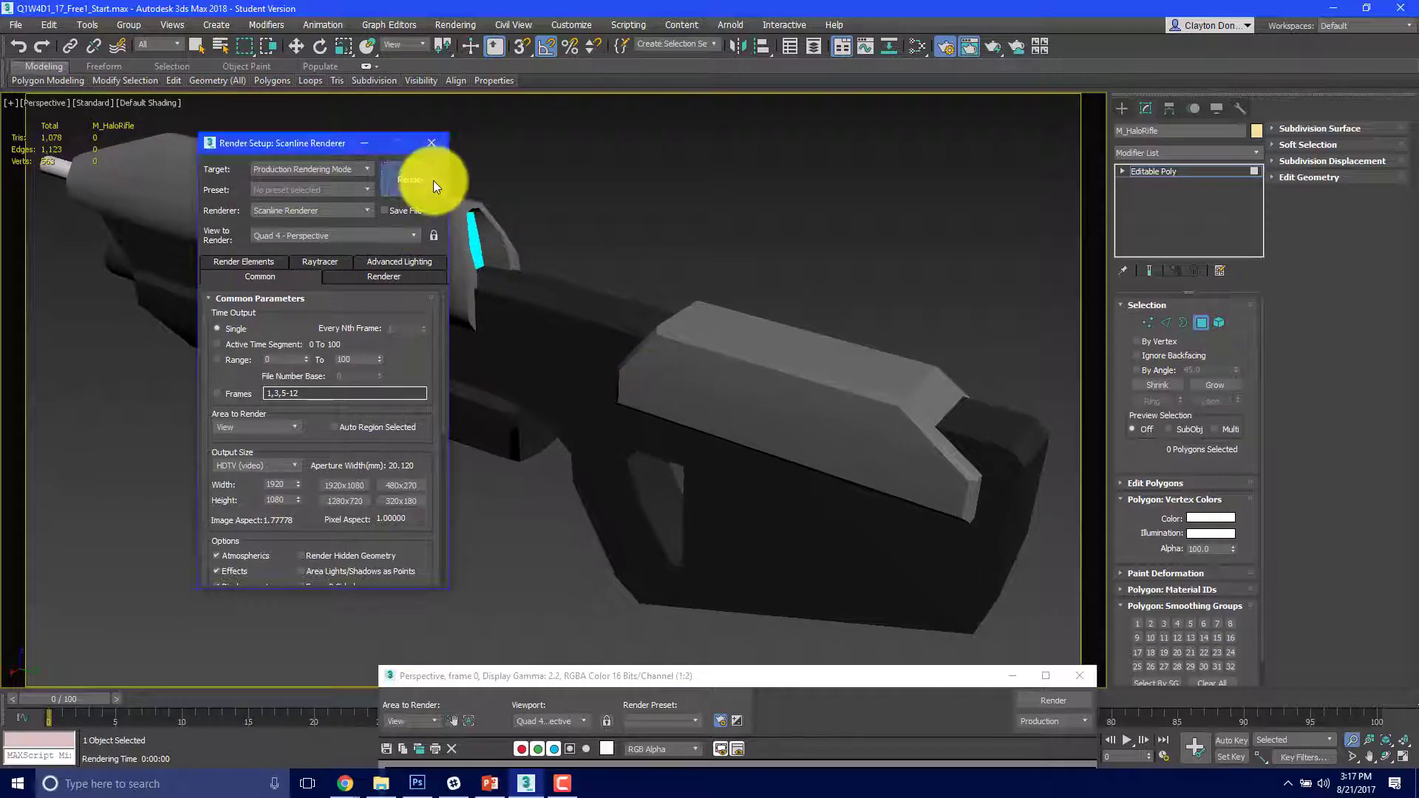
{"action": "left_click", "coordinate": [410, 179]}
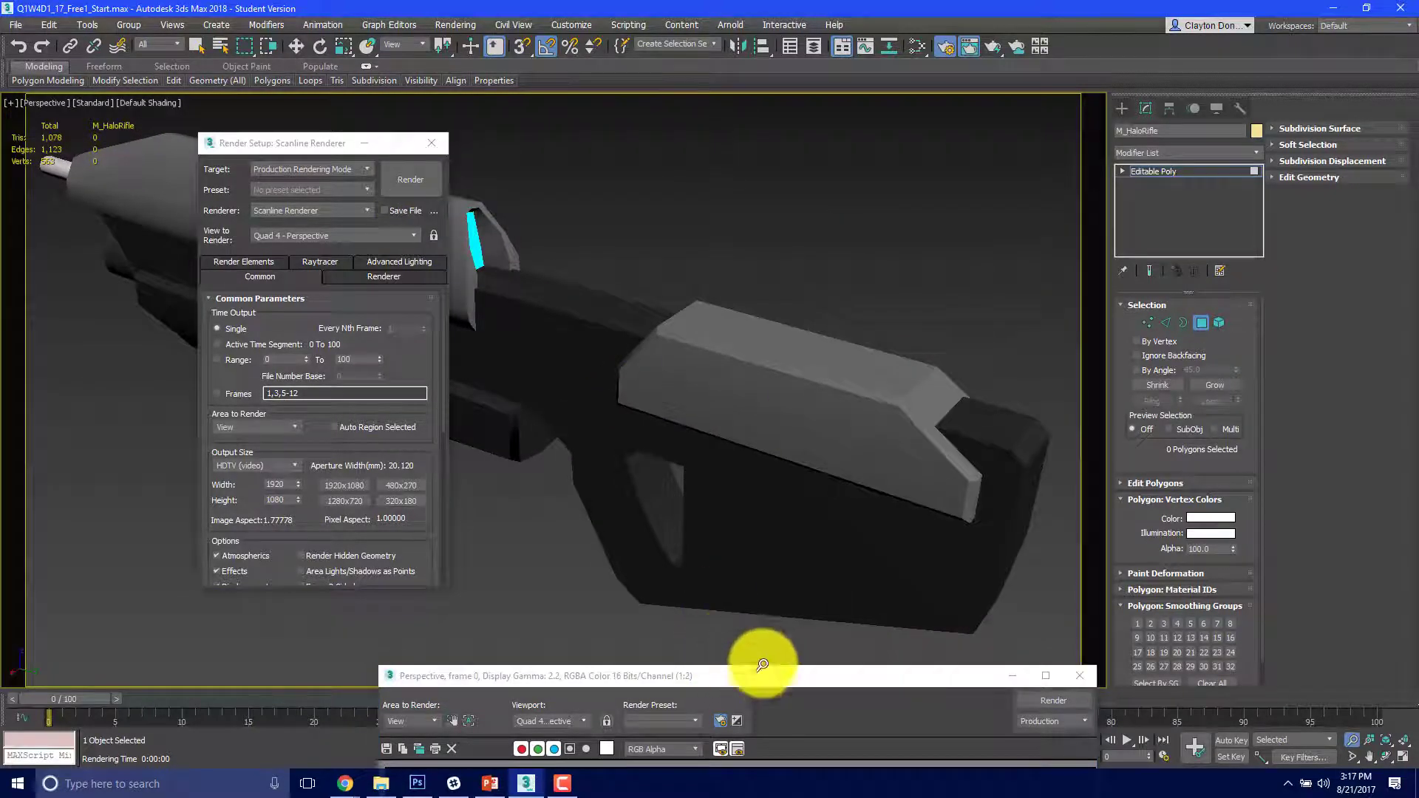
{"action": "left_click_drag", "start_coordinate": [769, 675], "coordinate": [734, 74]}
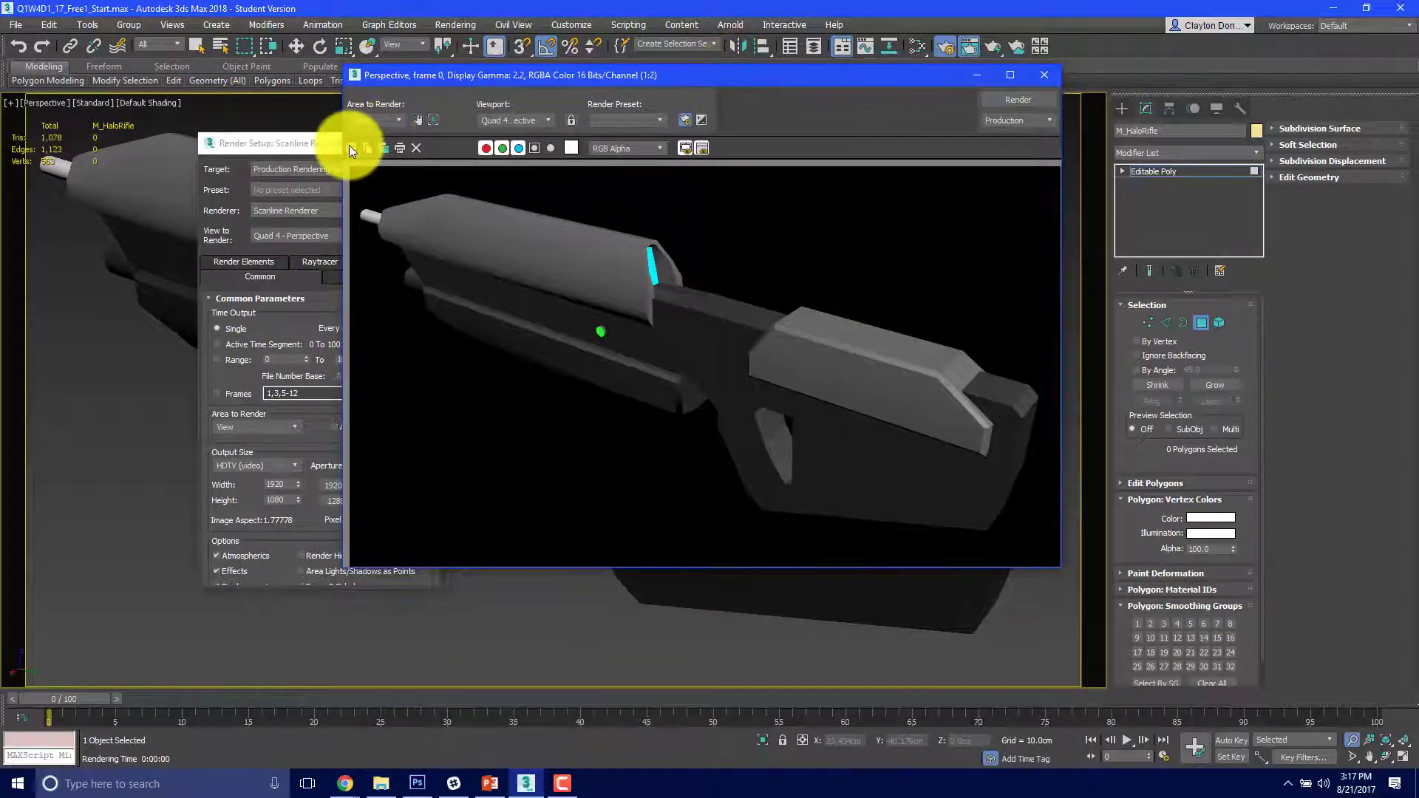
Step: Save the rear three-quarter render as a PNG image named Free1_Gun2Paint and close the render windows
{"action": "left_click", "coordinate": [350, 148]}
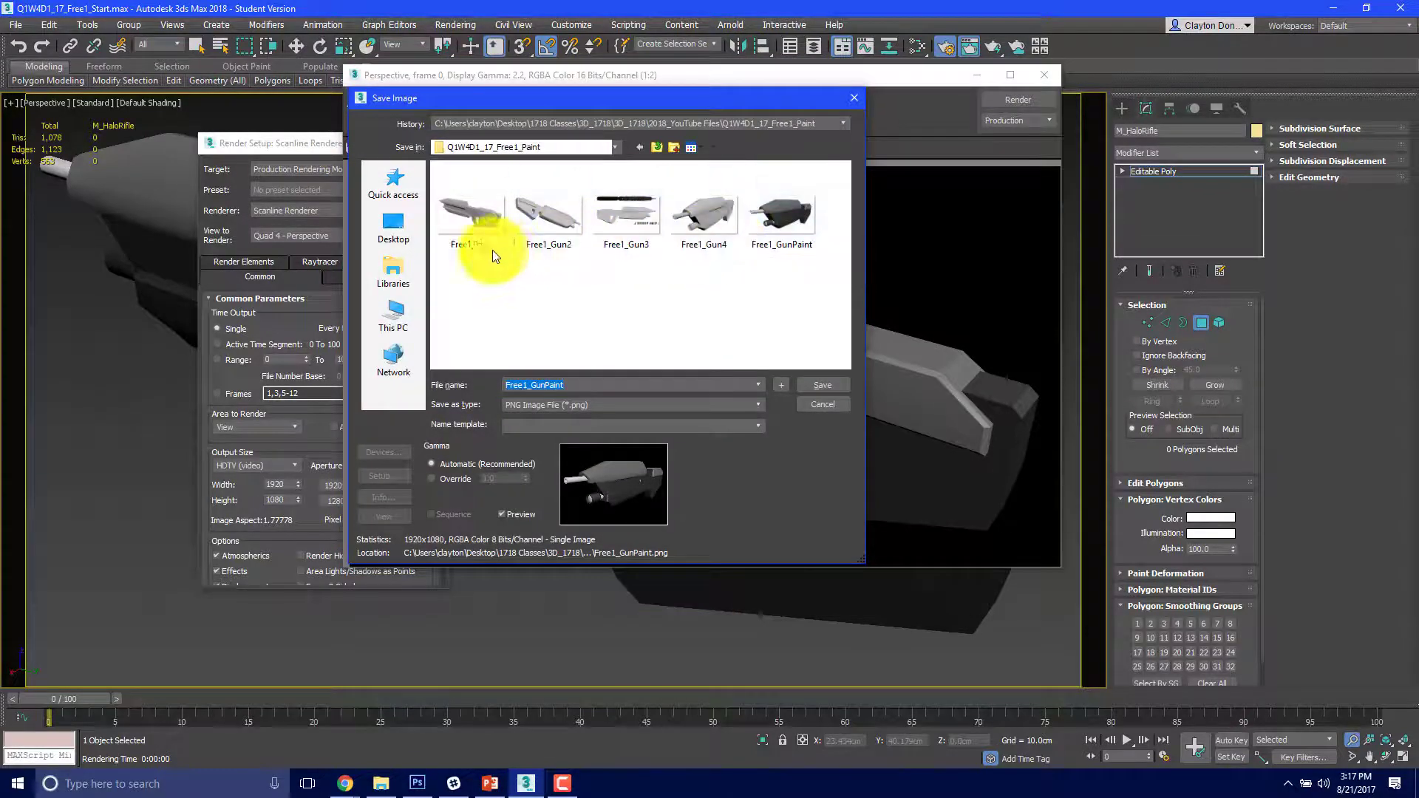
{"action": "left_click", "coordinate": [458, 213]}
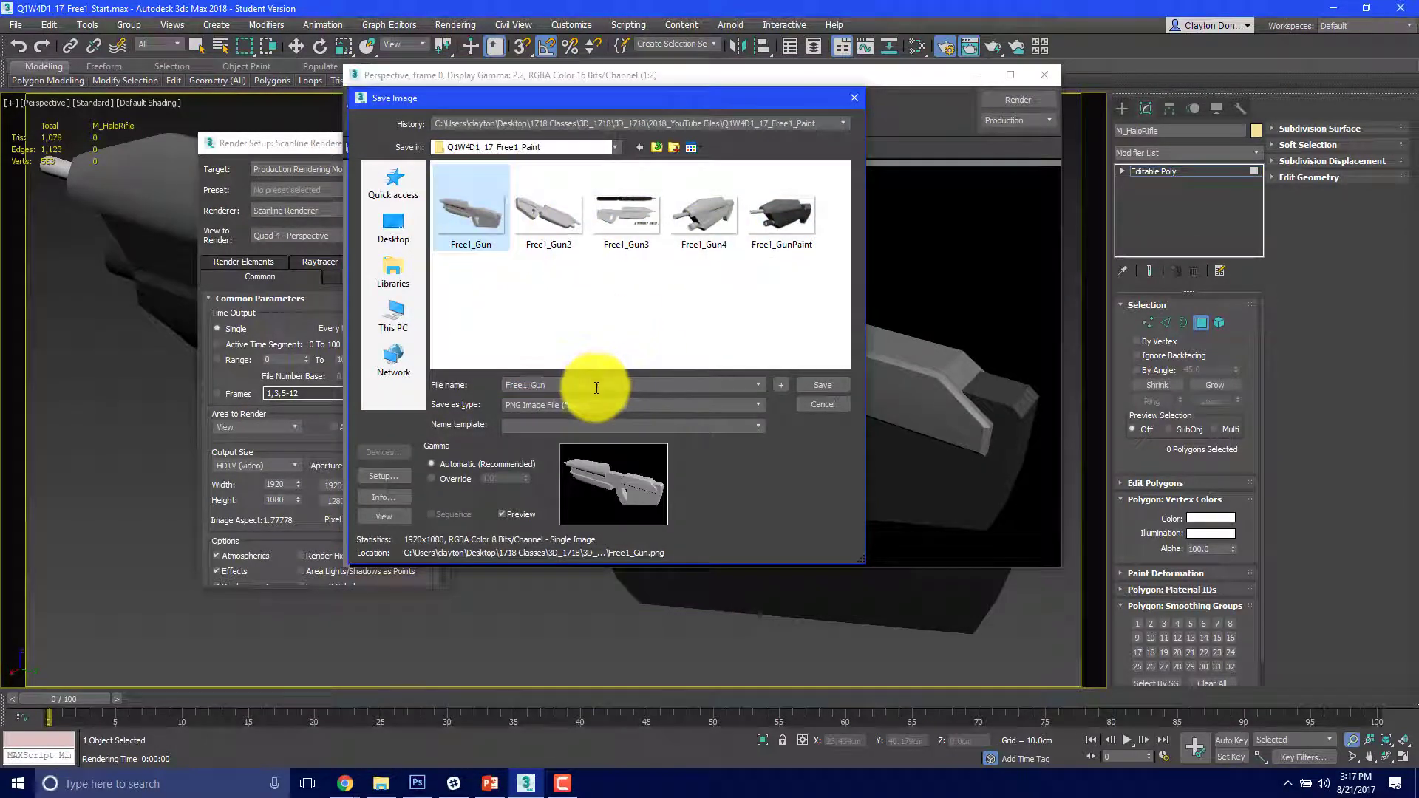
{"action": "double_click", "coordinate": [549, 385]}
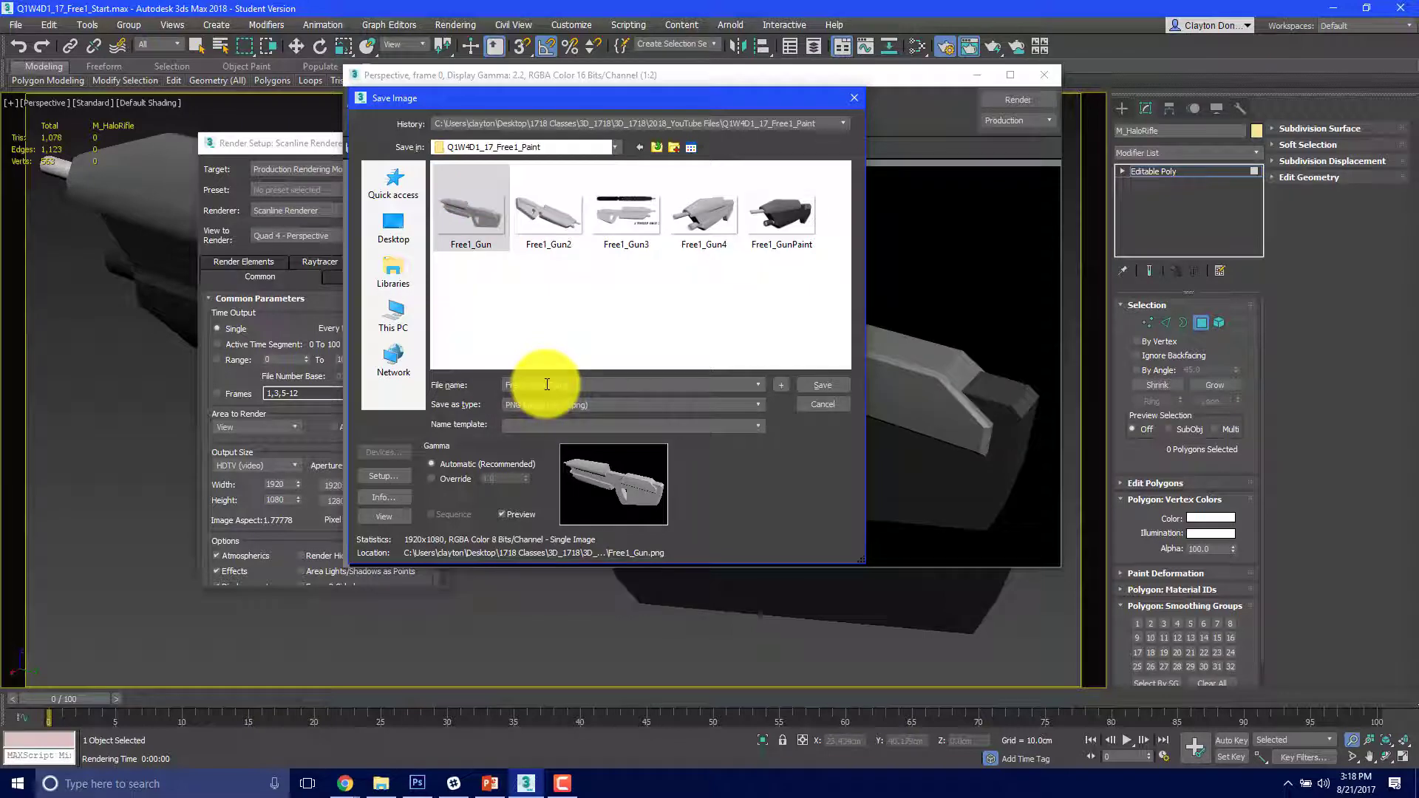
{"action": "left_click", "coordinate": [840, 384]}
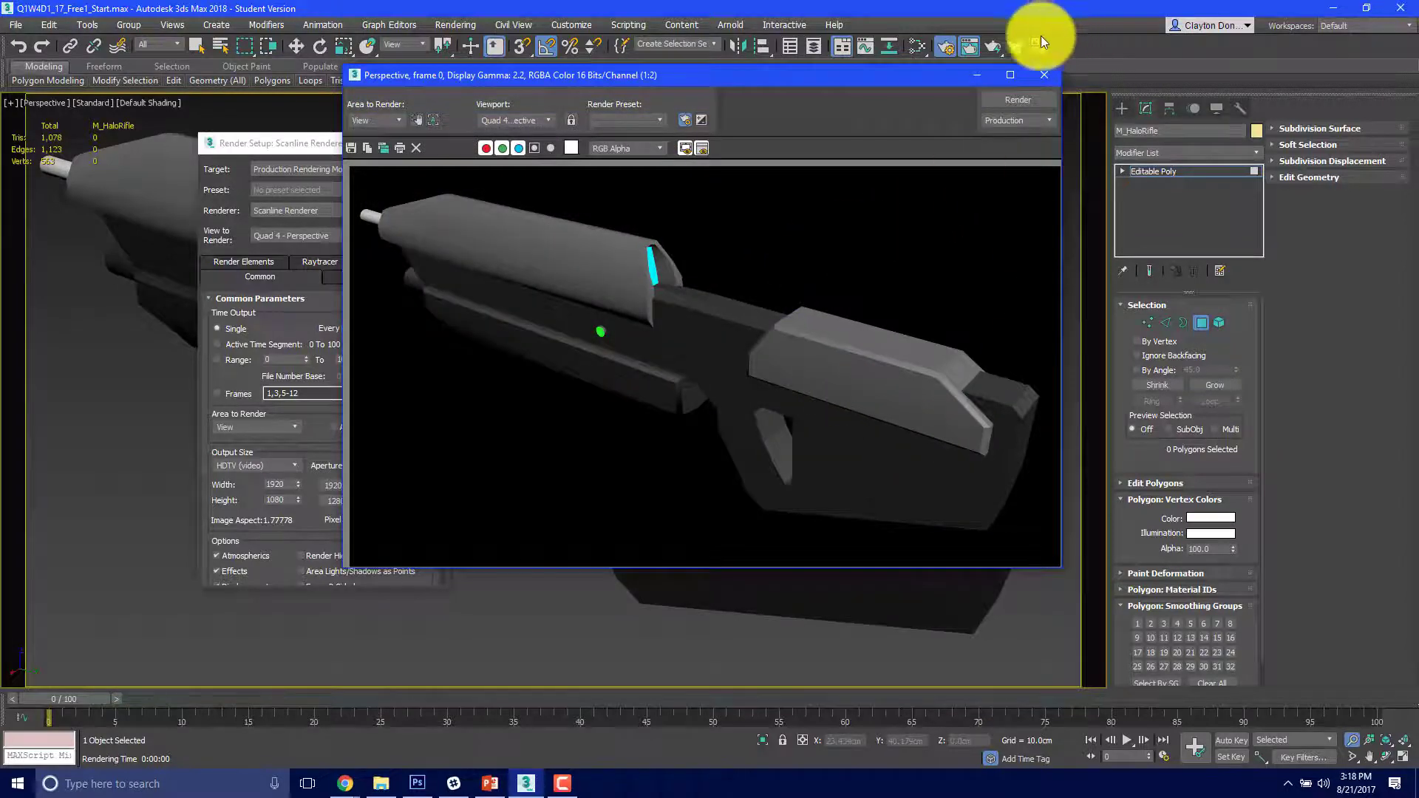
{"action": "left_click", "coordinate": [1044, 75]}
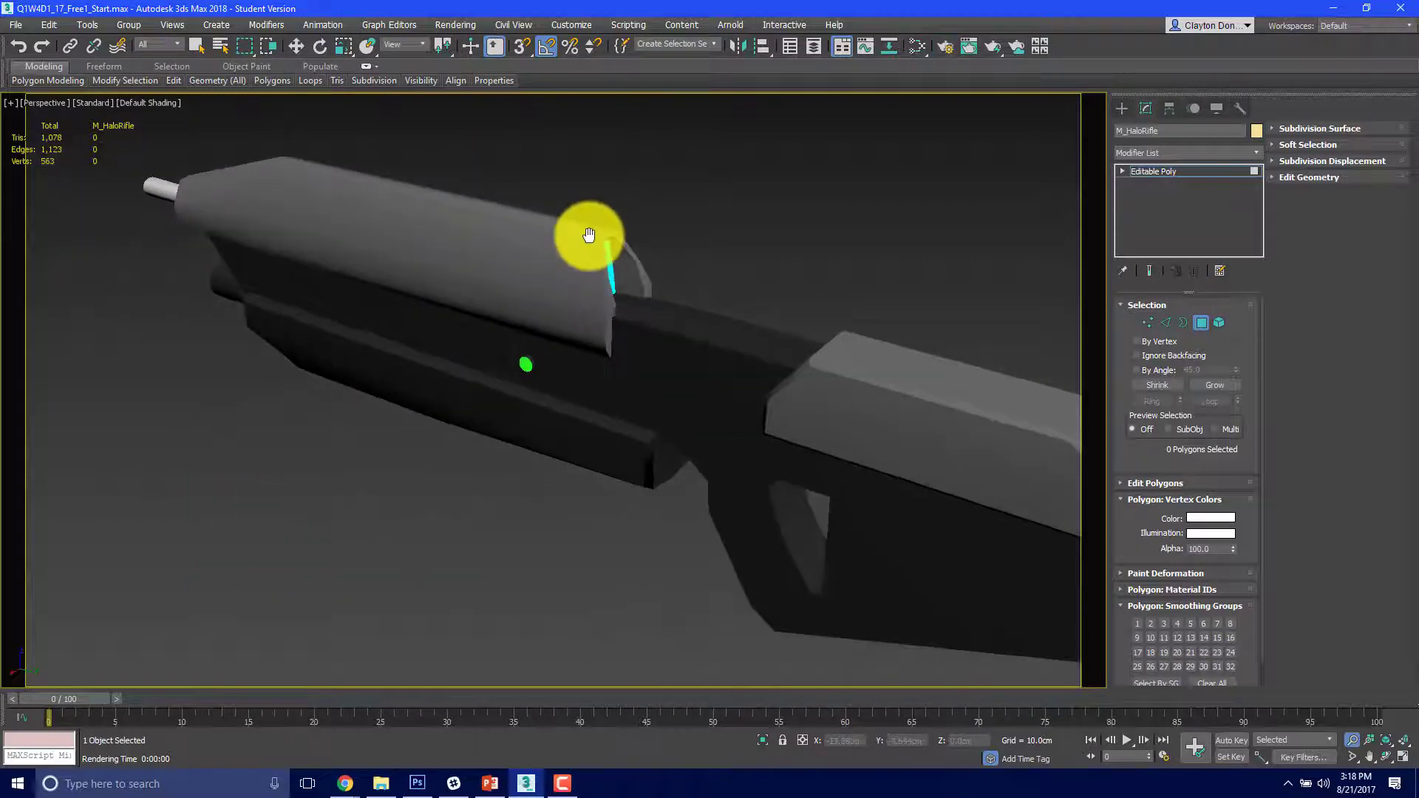
Step: Render the rifle head-on from its muzzle end in an orthographic view without the reference image
{"action": "key", "text": "f"}
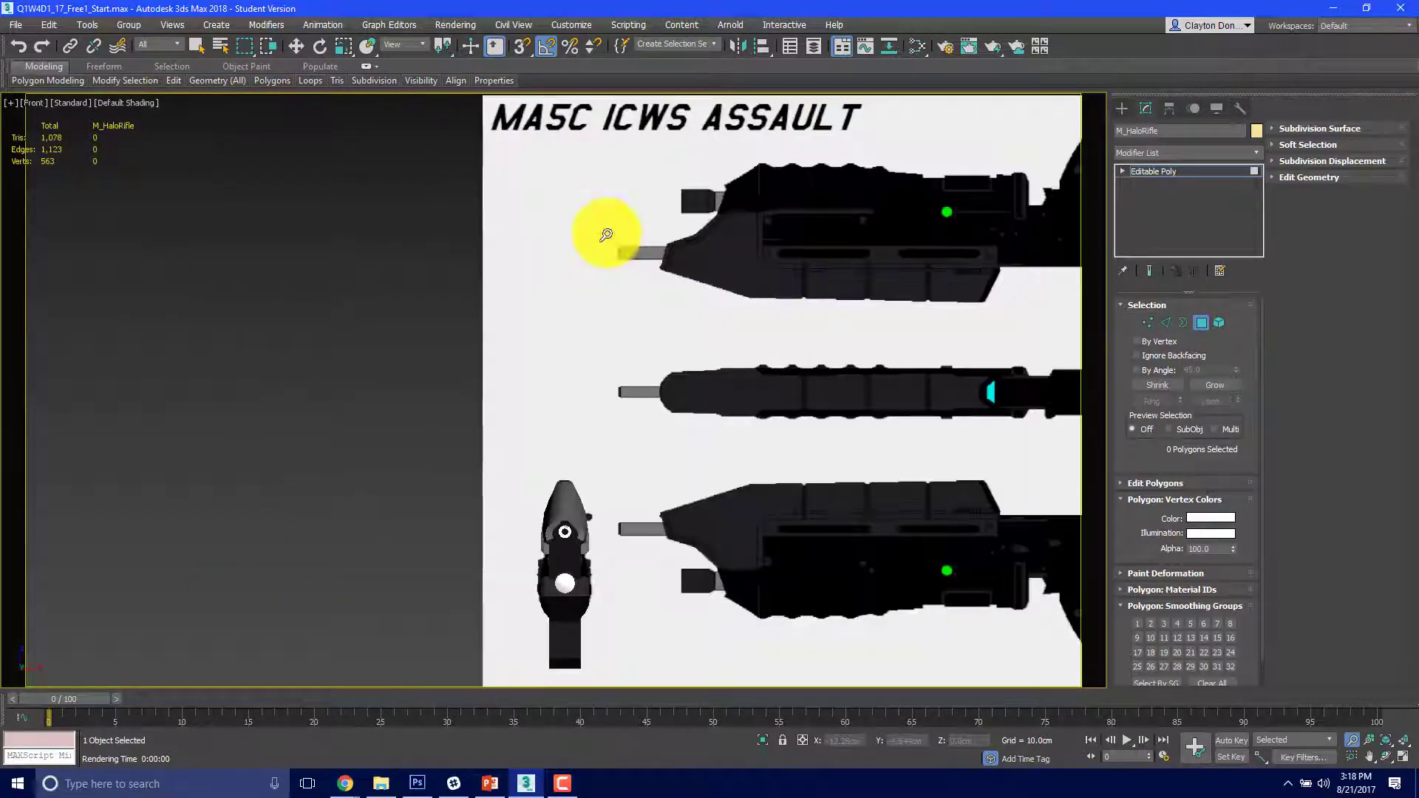
{"action": "scroll", "coordinate": [602, 237], "scroll_direction": "up", "scroll_amount": 5}
{"action": "middle_click_drag", "start_coordinate": [603, 237], "coordinate": [691, 38]}
{"action": "scroll", "coordinate": [601, 352], "scroll_direction": "up", "scroll_amount": 4}
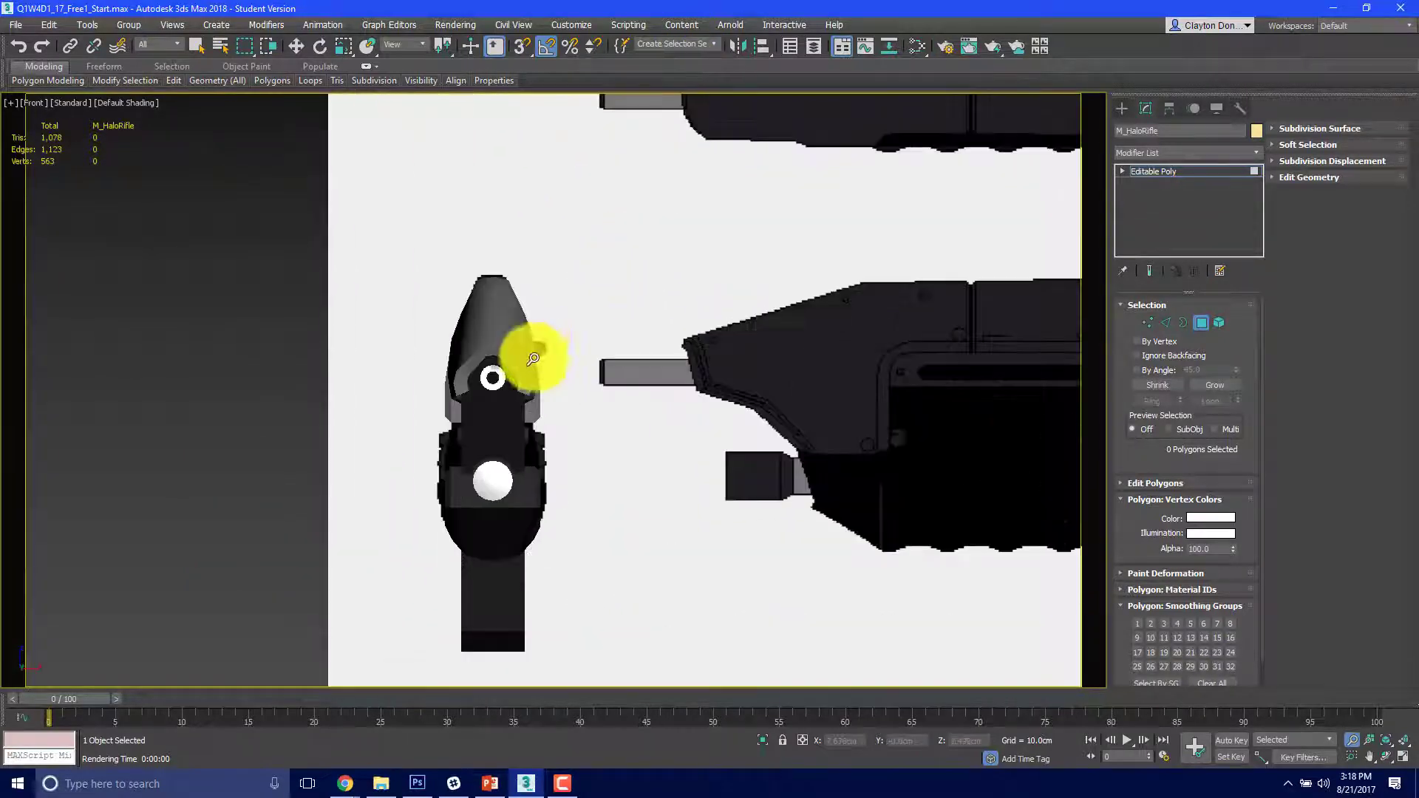
{"action": "middle_click_drag", "start_coordinate": [500, 375], "coordinate": [533, 273]}
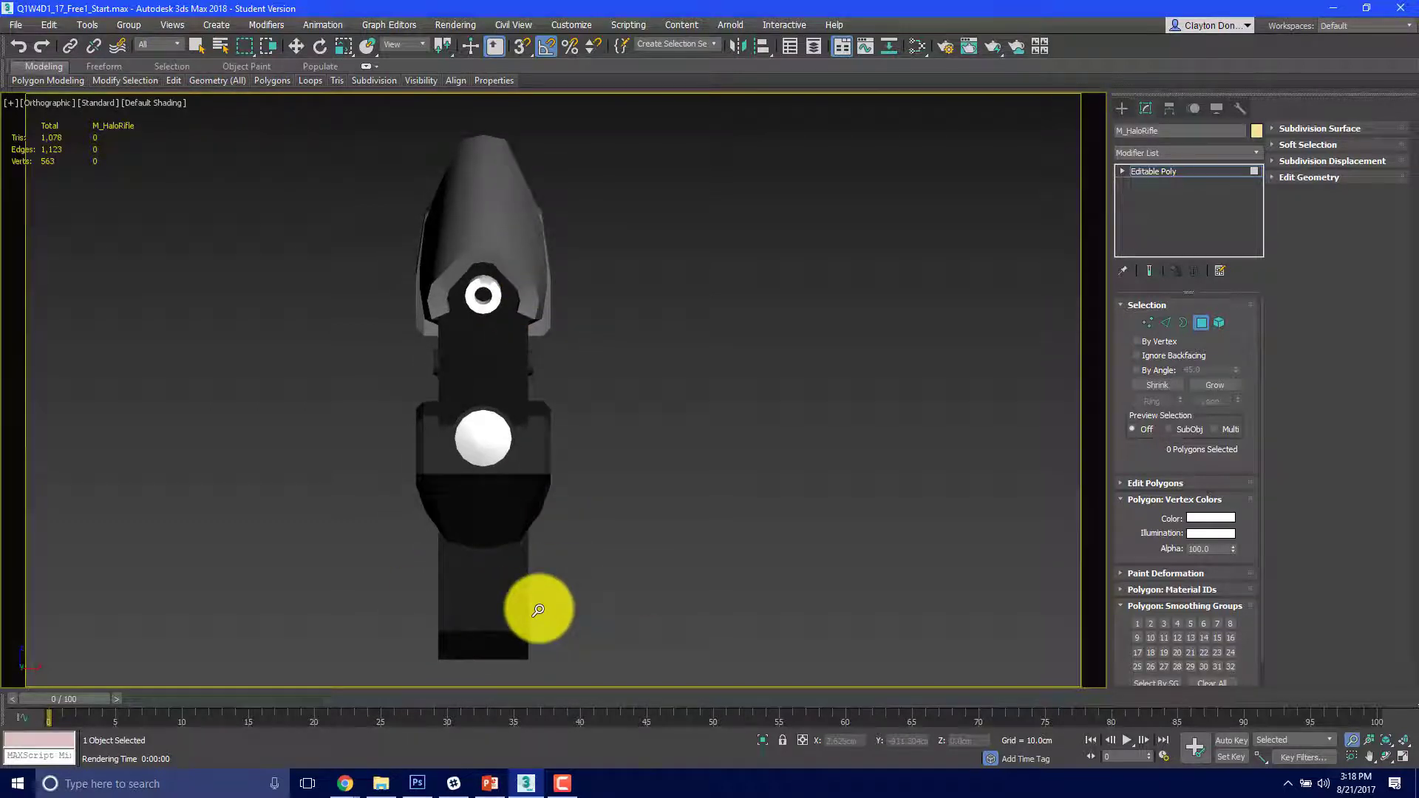
{"action": "key", "text": "shift+q"}
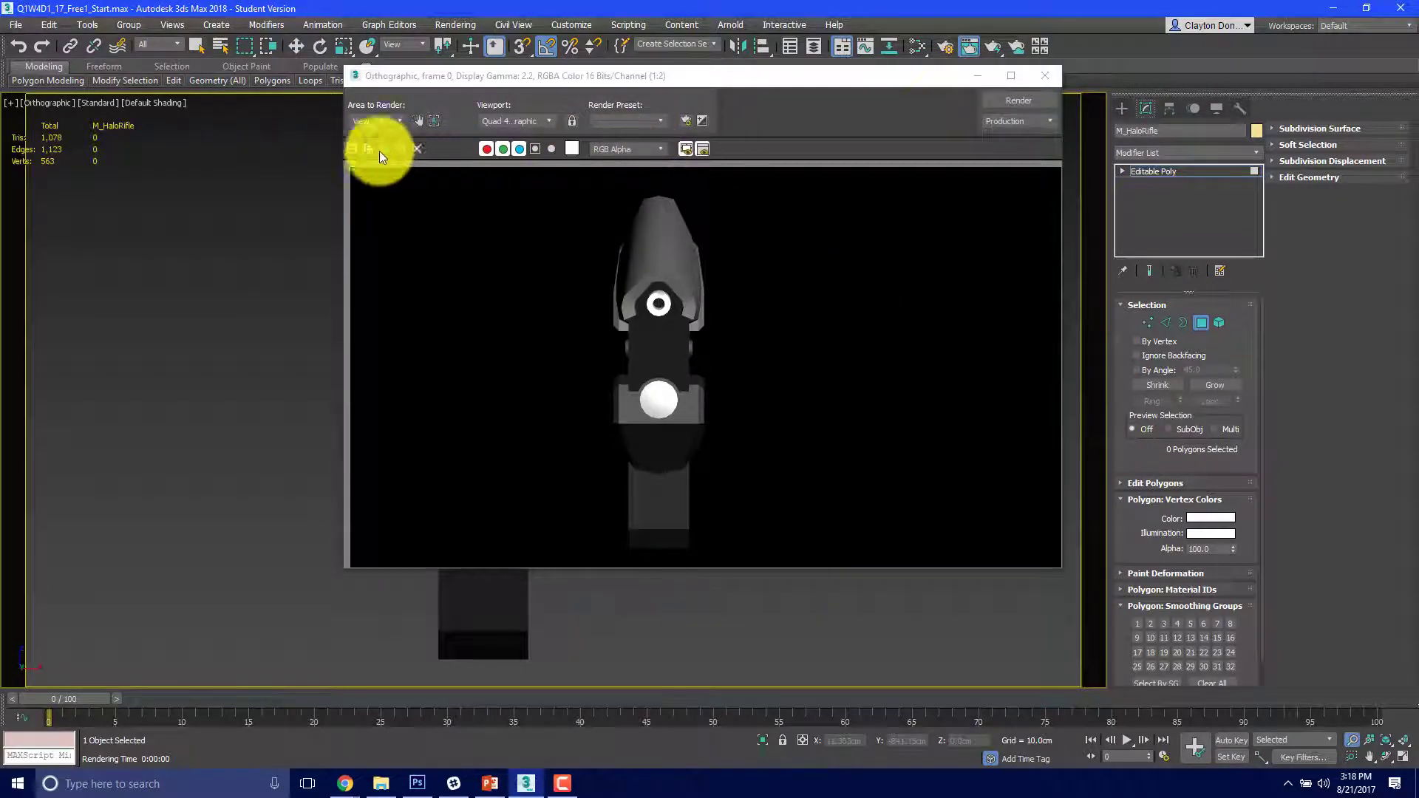
Step: Save the head-on render as Free1_Gun2Paint_Front in PNG format, RGB 24 bit with alpha channel, and close the render window
{"action": "left_click", "coordinate": [353, 147]}
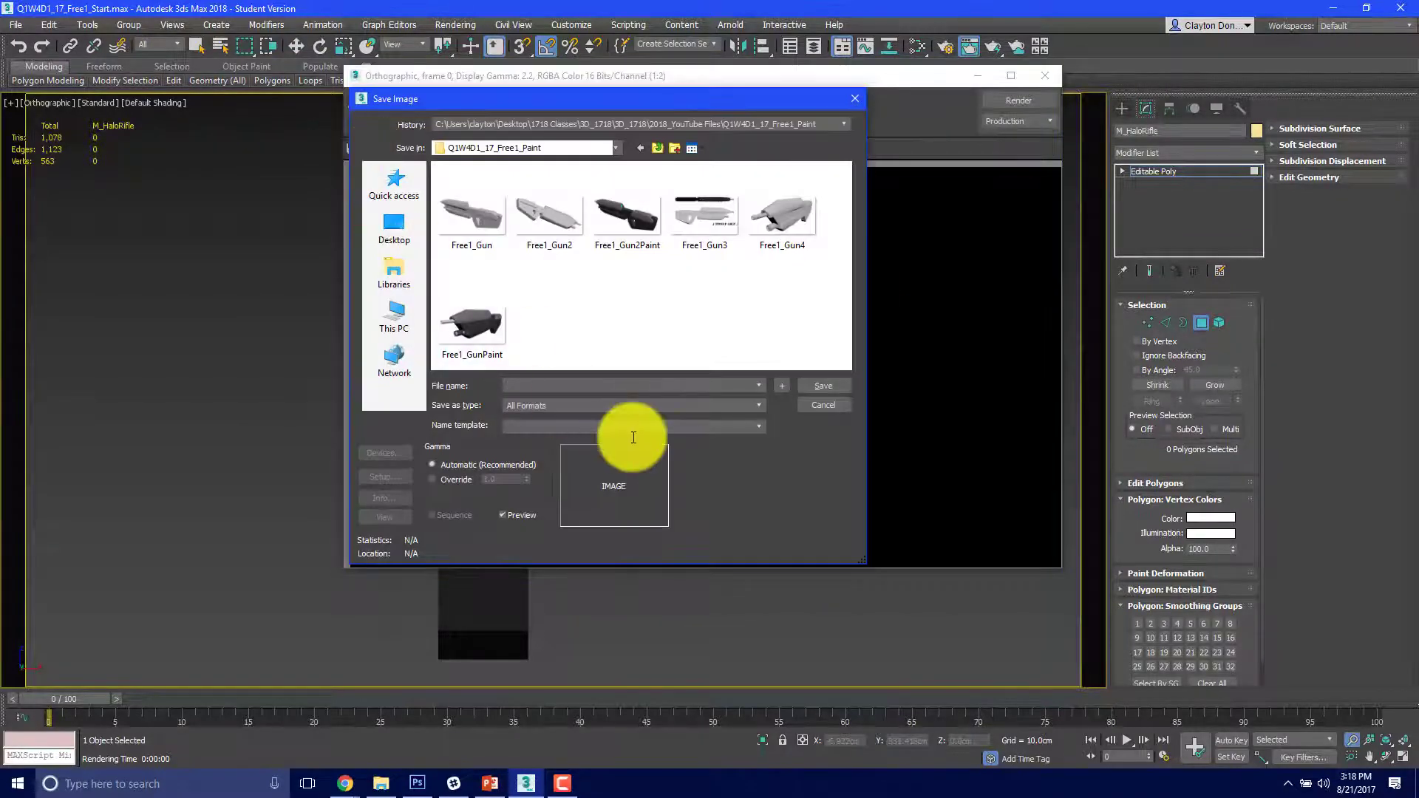
{"action": "left_click", "coordinate": [627, 215]}
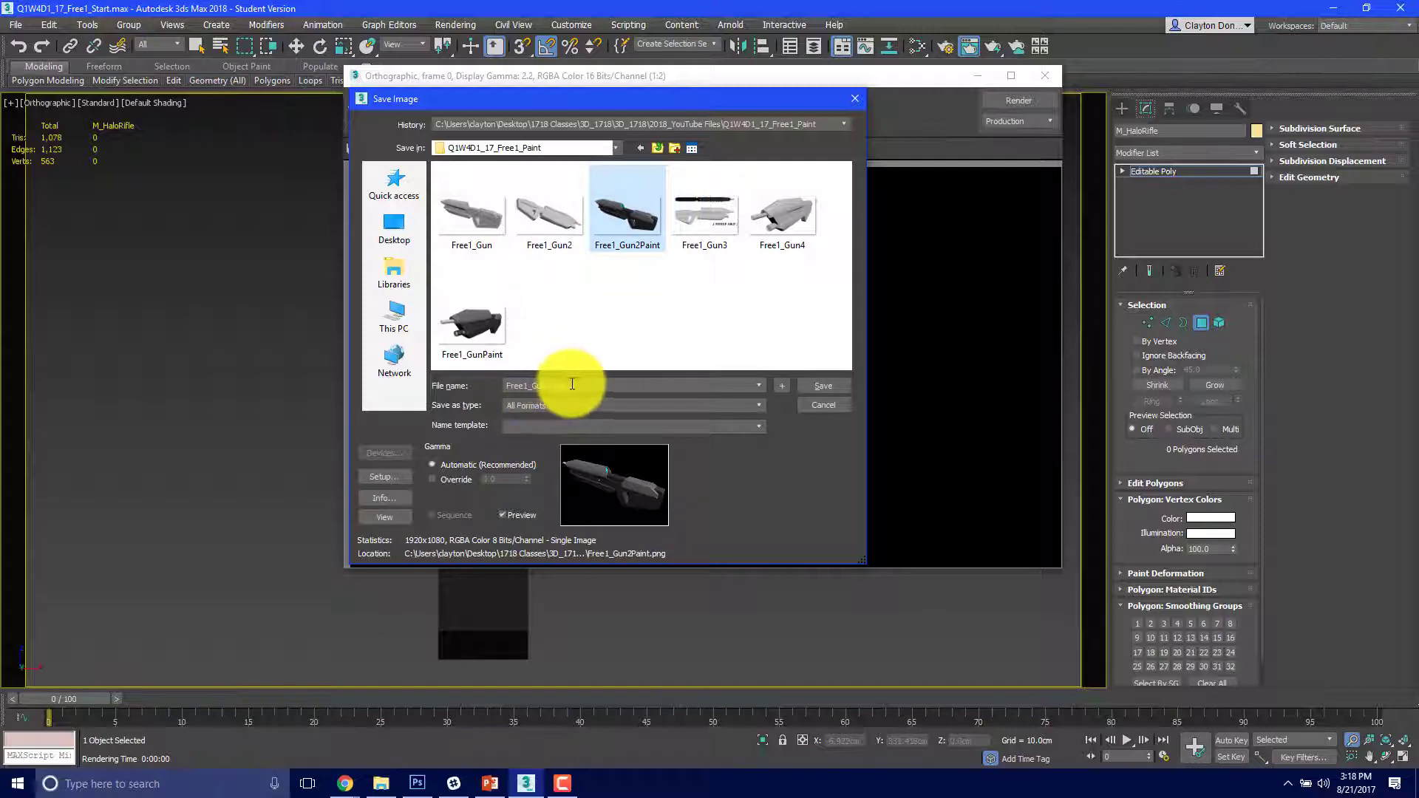
{"action": "double_click", "coordinate": [573, 387]}
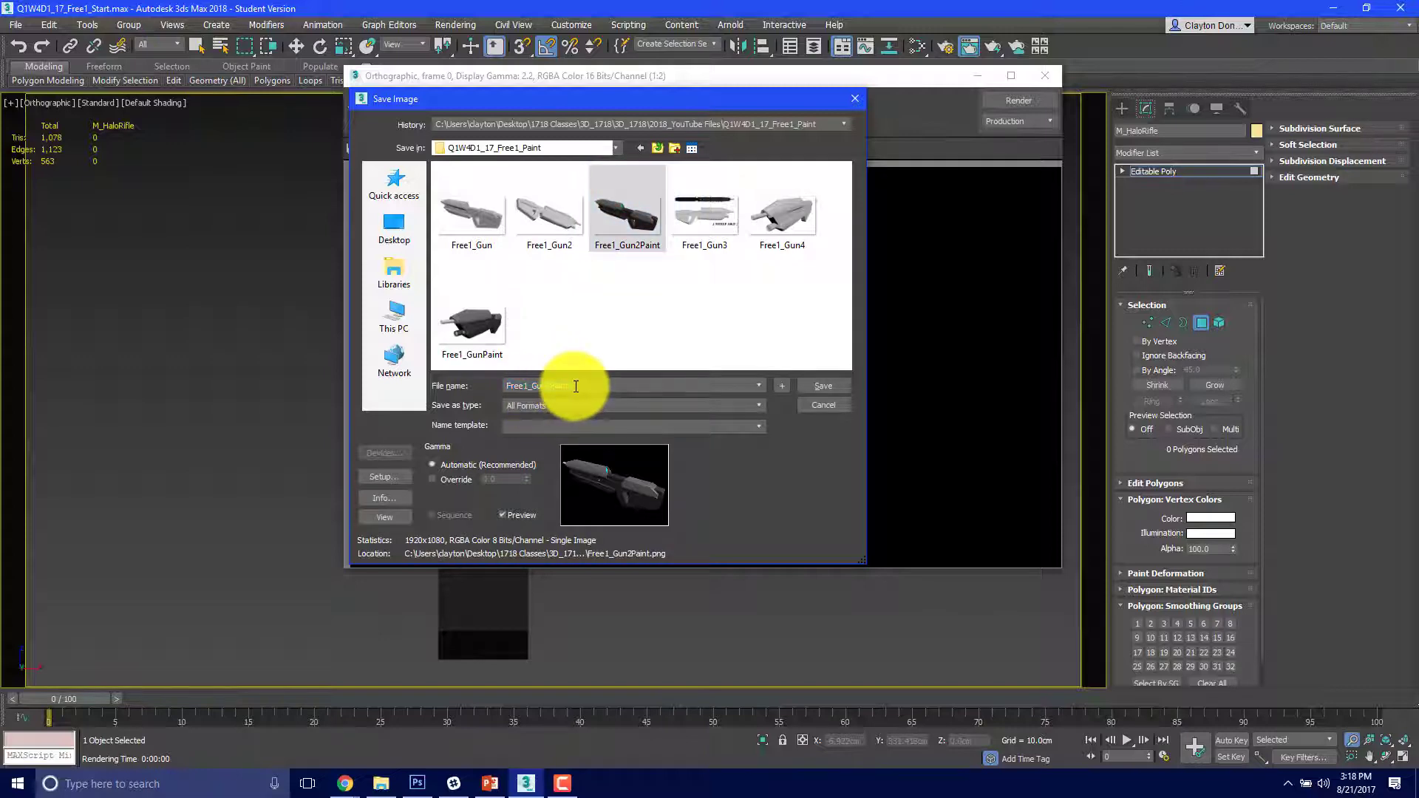
{"action": "left_click", "coordinate": [823, 385]}
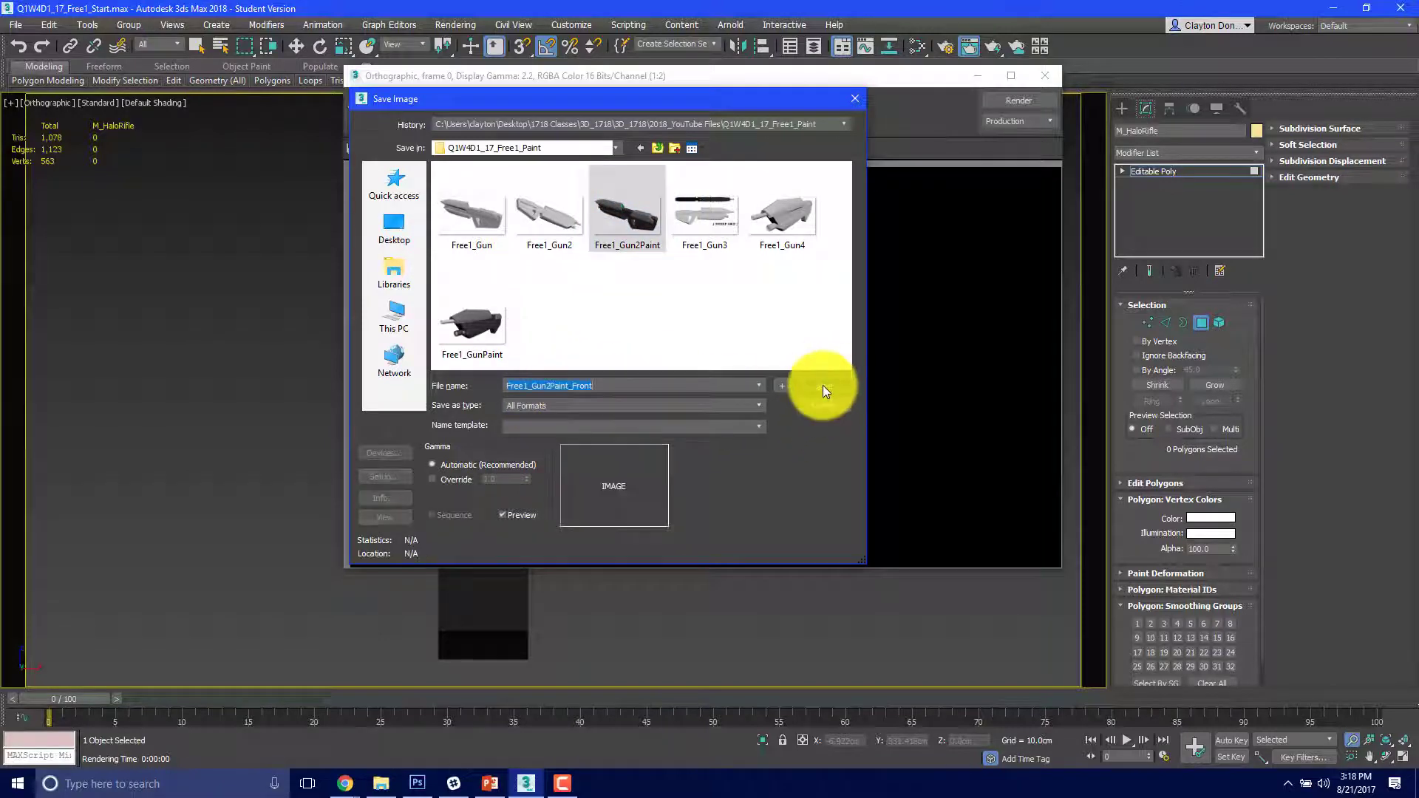
{"action": "left_click", "coordinate": [676, 404]}
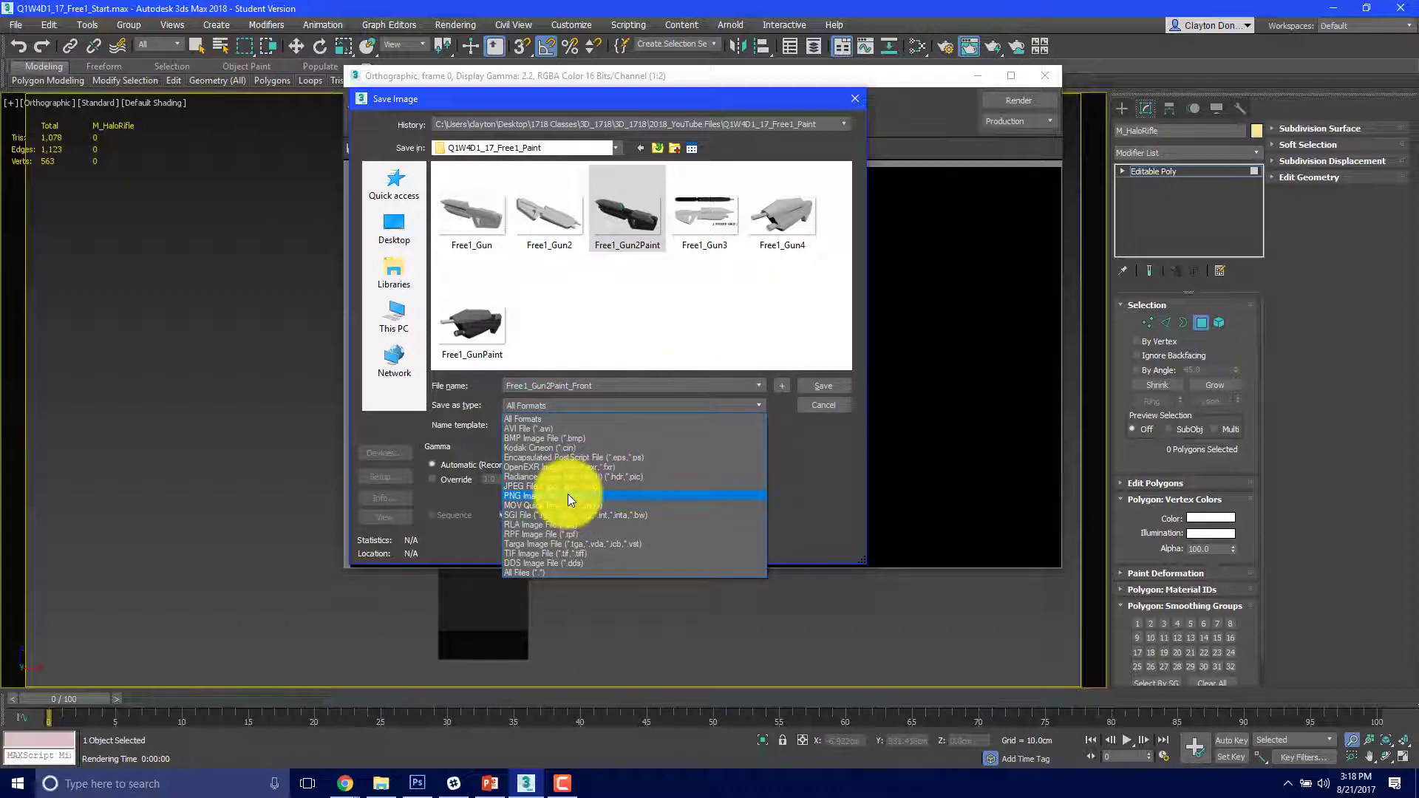
{"action": "left_click", "coordinate": [567, 495]}
{"action": "left_click", "coordinate": [827, 388]}
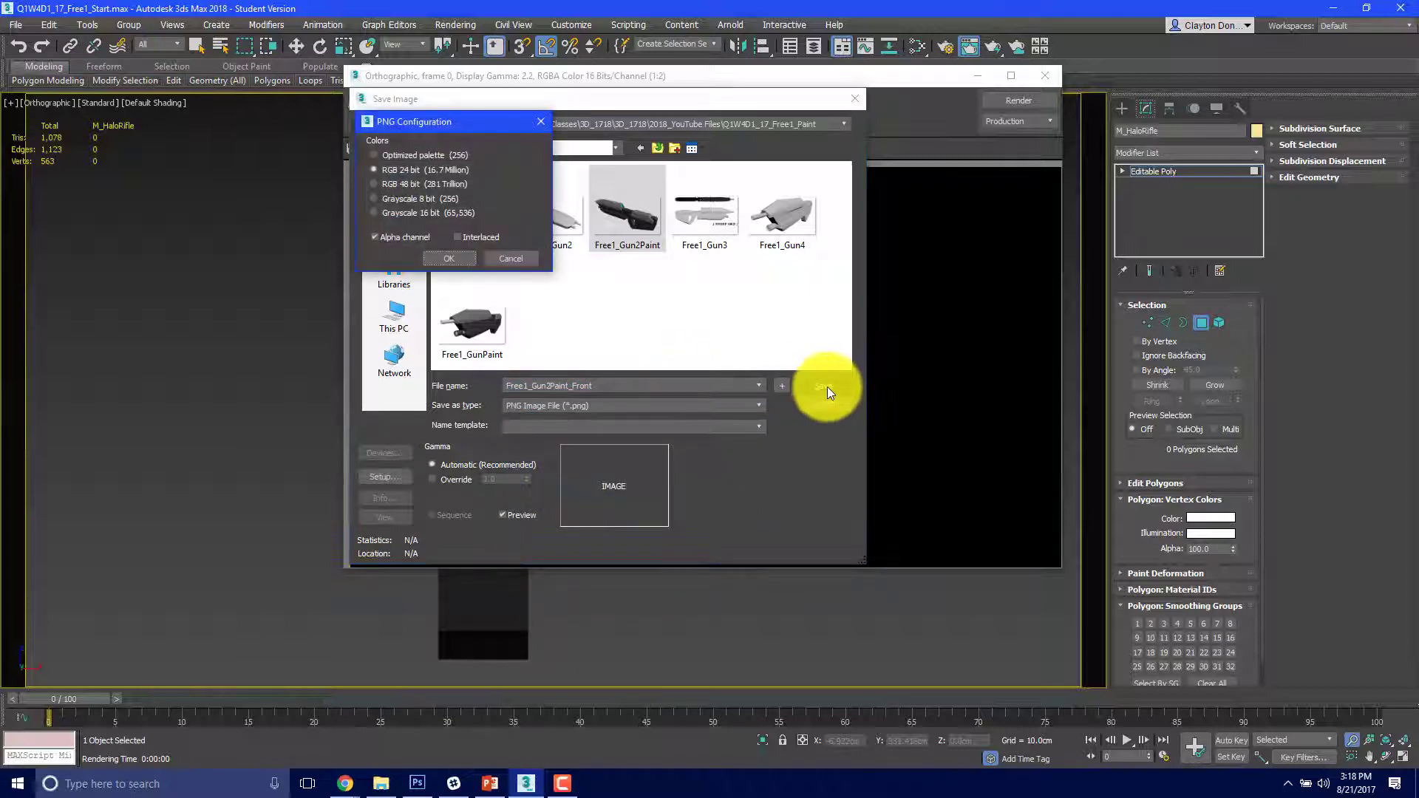
{"action": "left_click", "coordinate": [452, 258]}
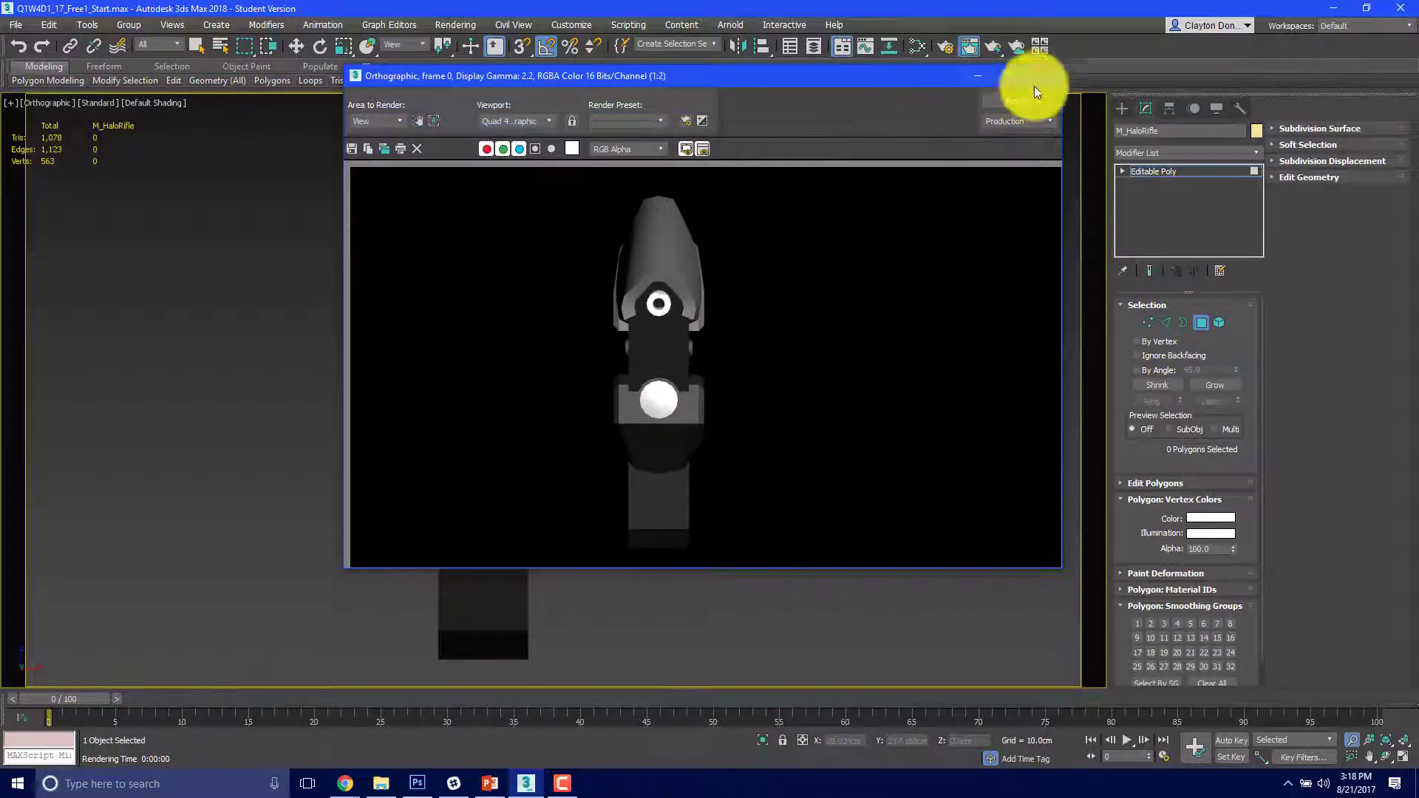
{"action": "left_click", "coordinate": [1047, 79]}
{"action": "scroll", "coordinate": [755, 377], "scroll_direction": "down", "scroll_amount": 2}
{"action": "middle_click_drag", "start_coordinate": [814, 361], "coordinate": [694, 398]}
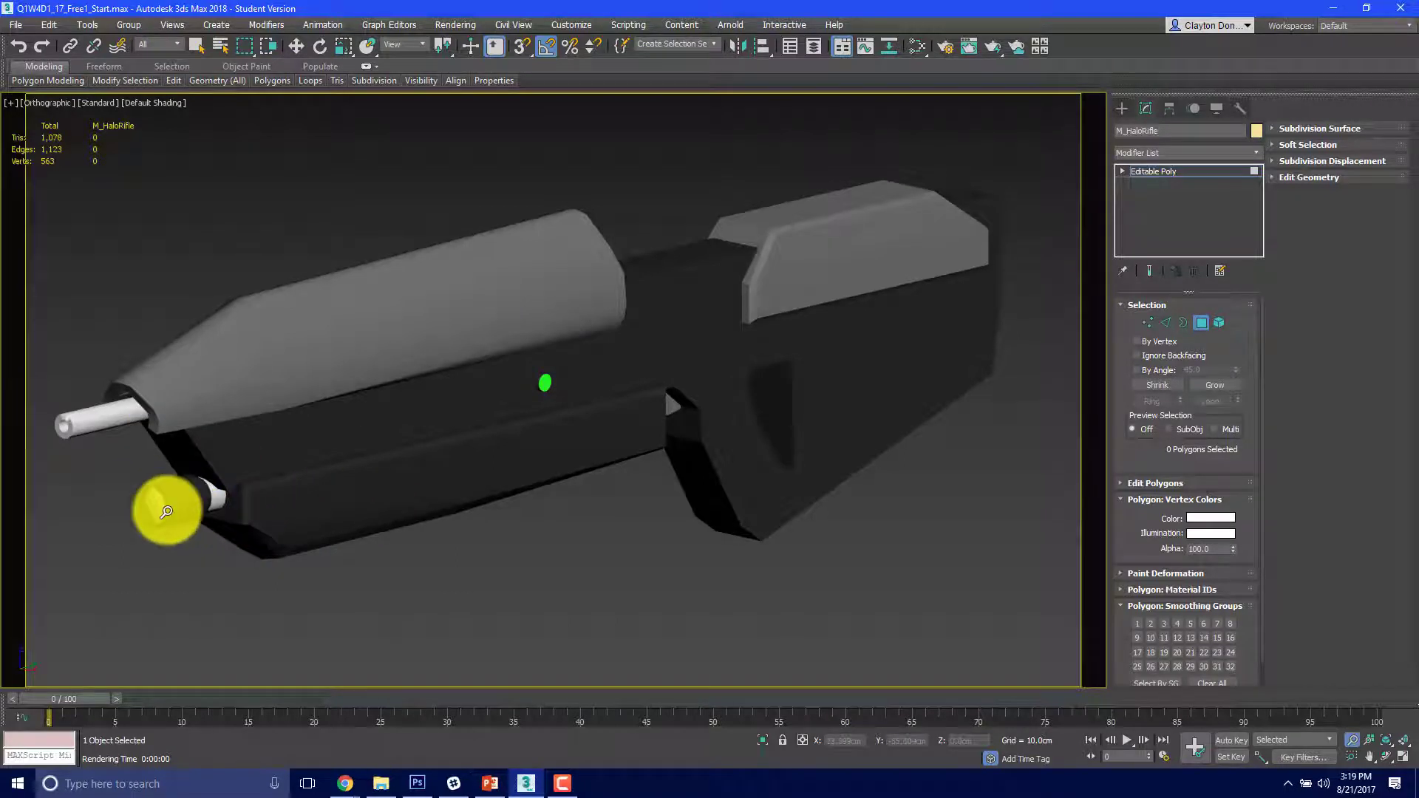
{"action": "scroll", "coordinate": [165, 507], "scroll_direction": "up", "scroll_amount": 5}
{"action": "scroll", "coordinate": [166, 512], "scroll_direction": "down", "scroll_amount": 6}
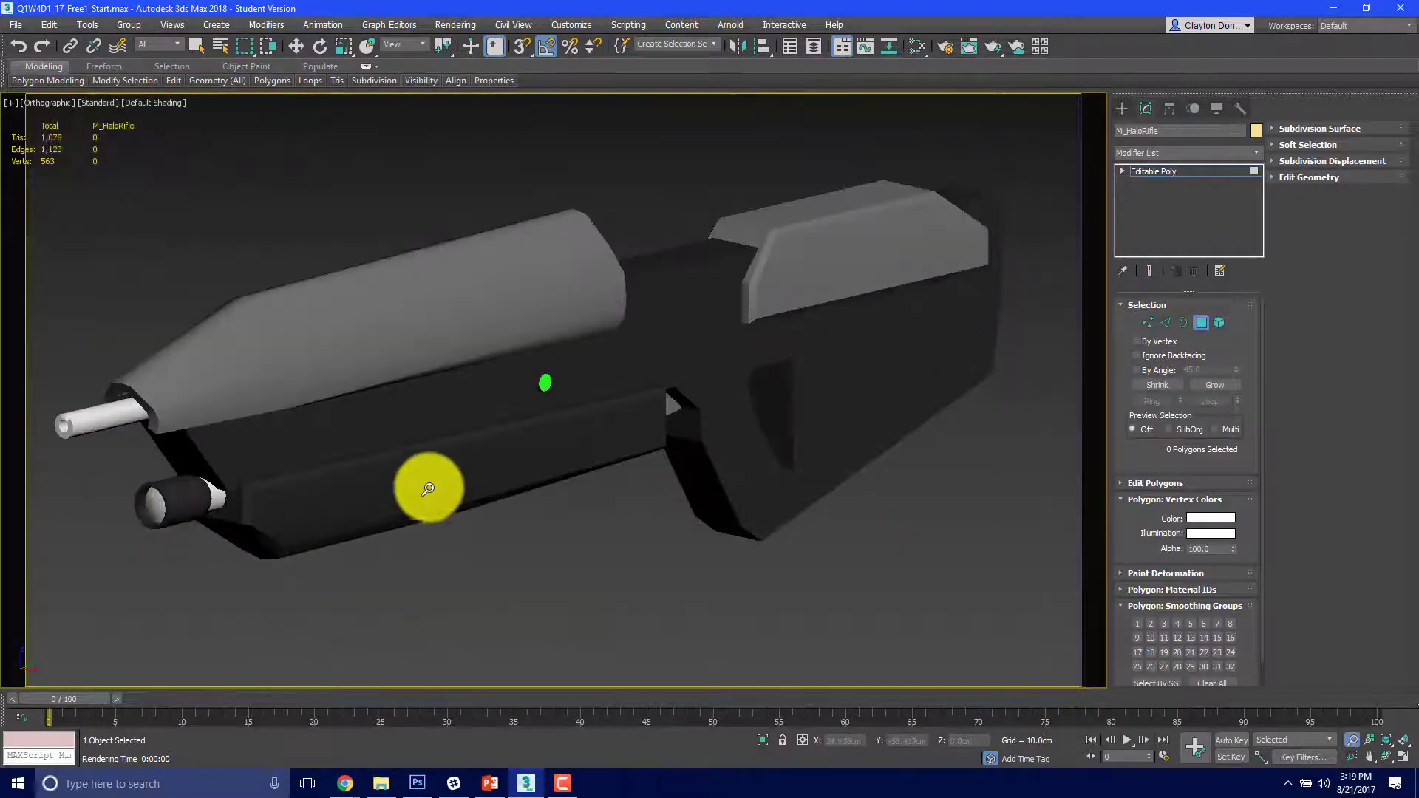